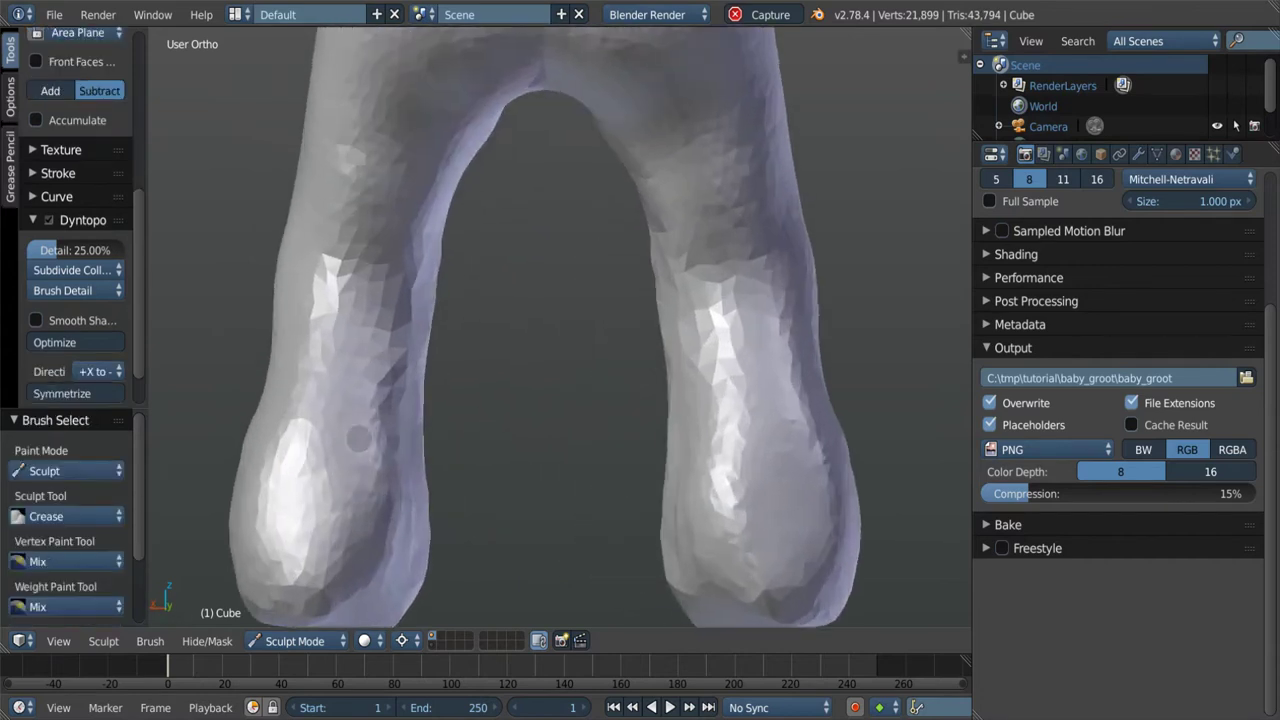
Zoom in on the creased lower legs of the Groot figure.
scroll(75, 220, up, 5)
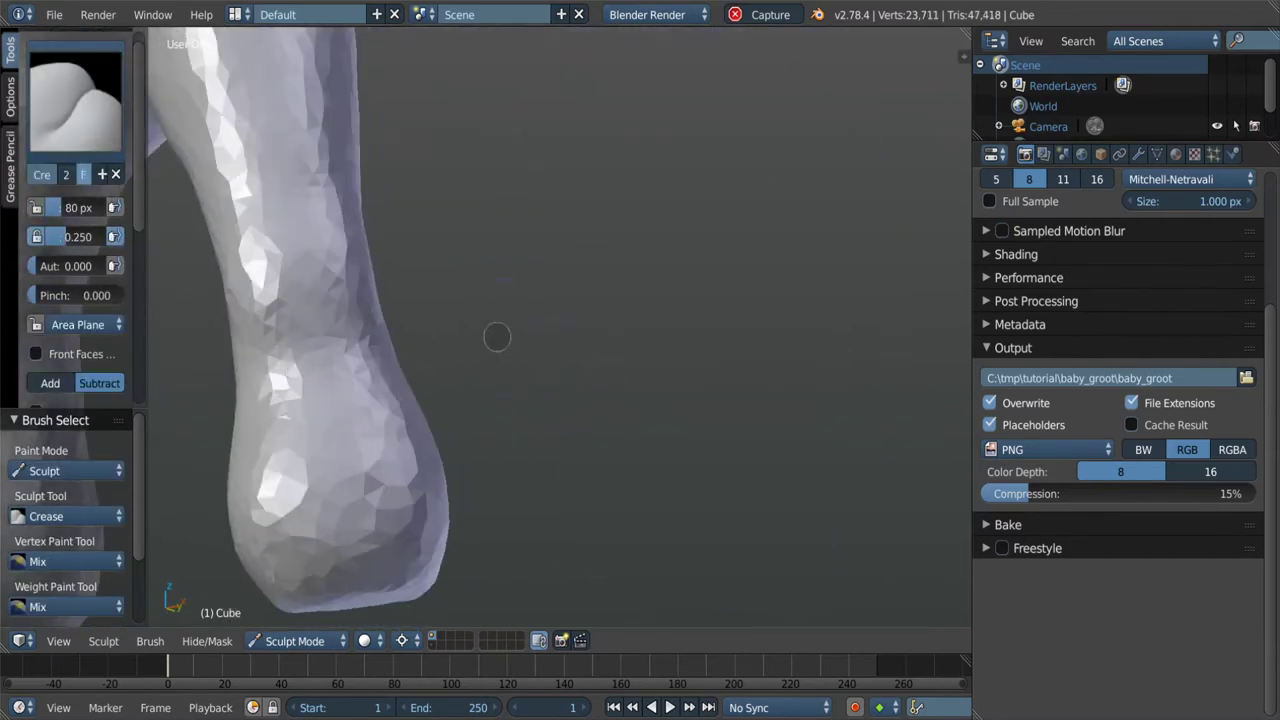
Shrink the brush to about 25 px and switch to the Clay brush.
key(f)
scroll(390, 298, up, 2)
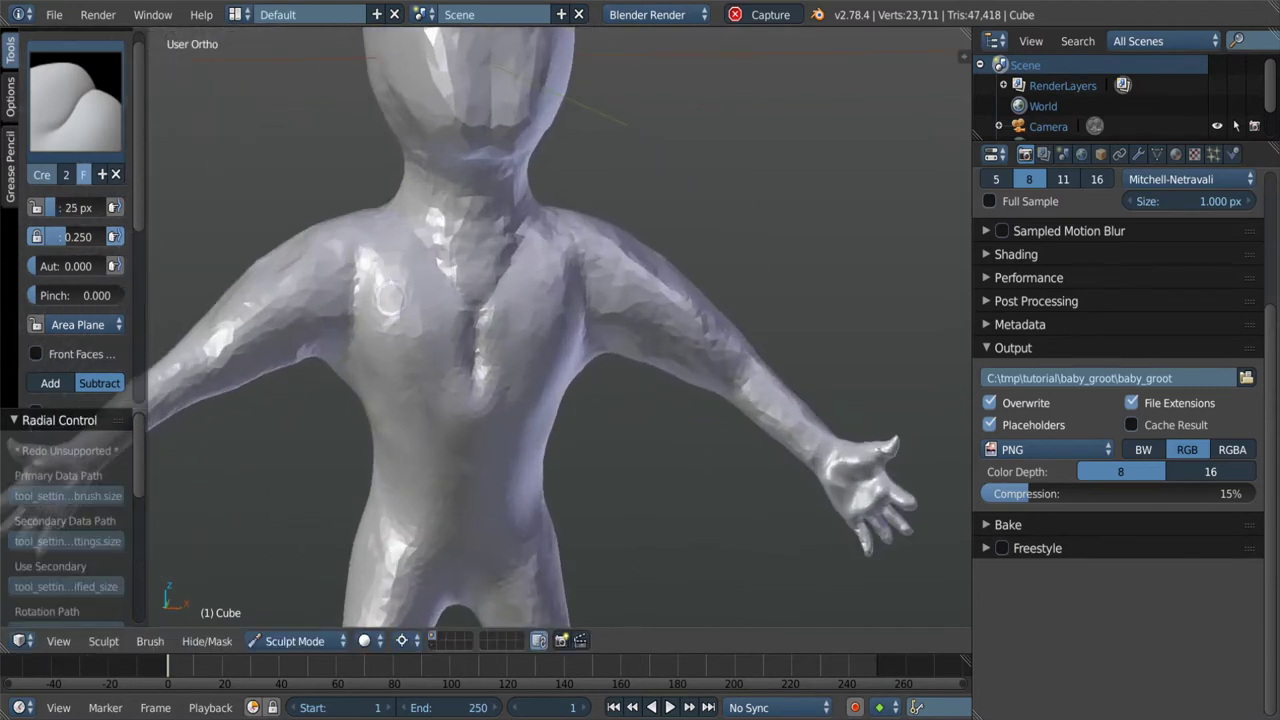
key(c)
scroll(418, 239, up, 2)
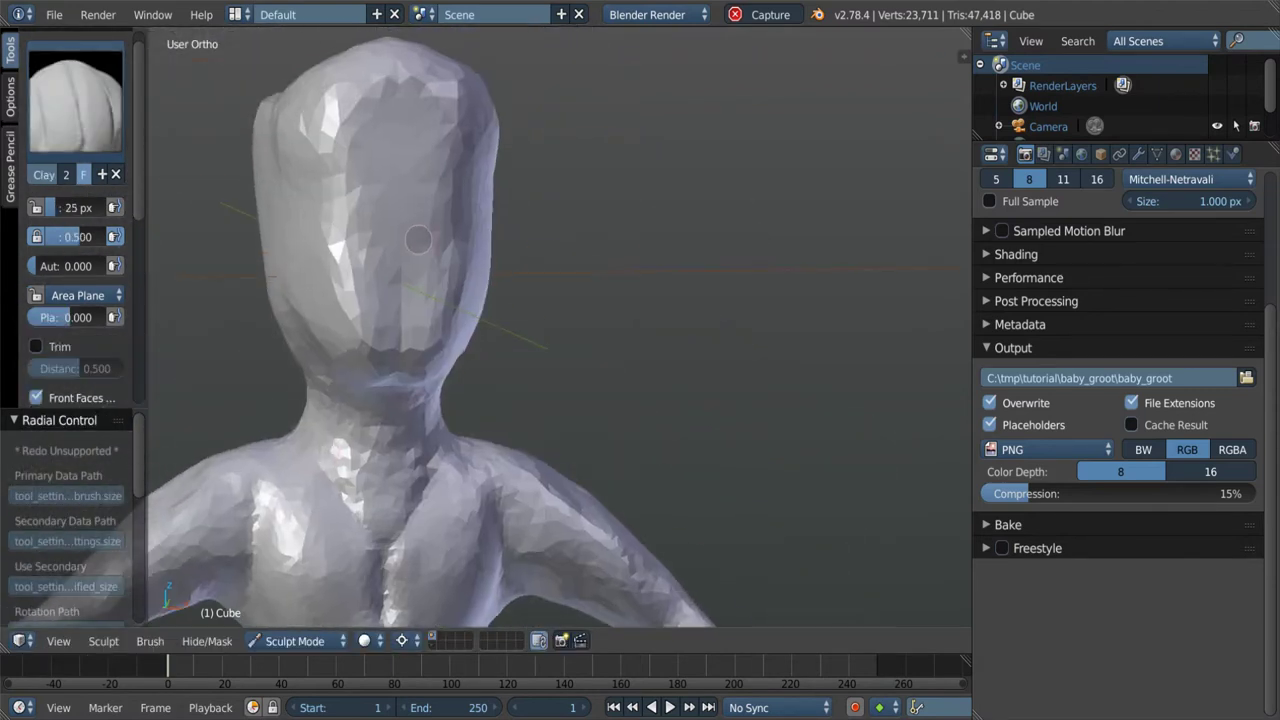
Turn to the front of the face and carve first mirrored eye-socket and brow creases.
middle_drag(407, 233, 380, 260)
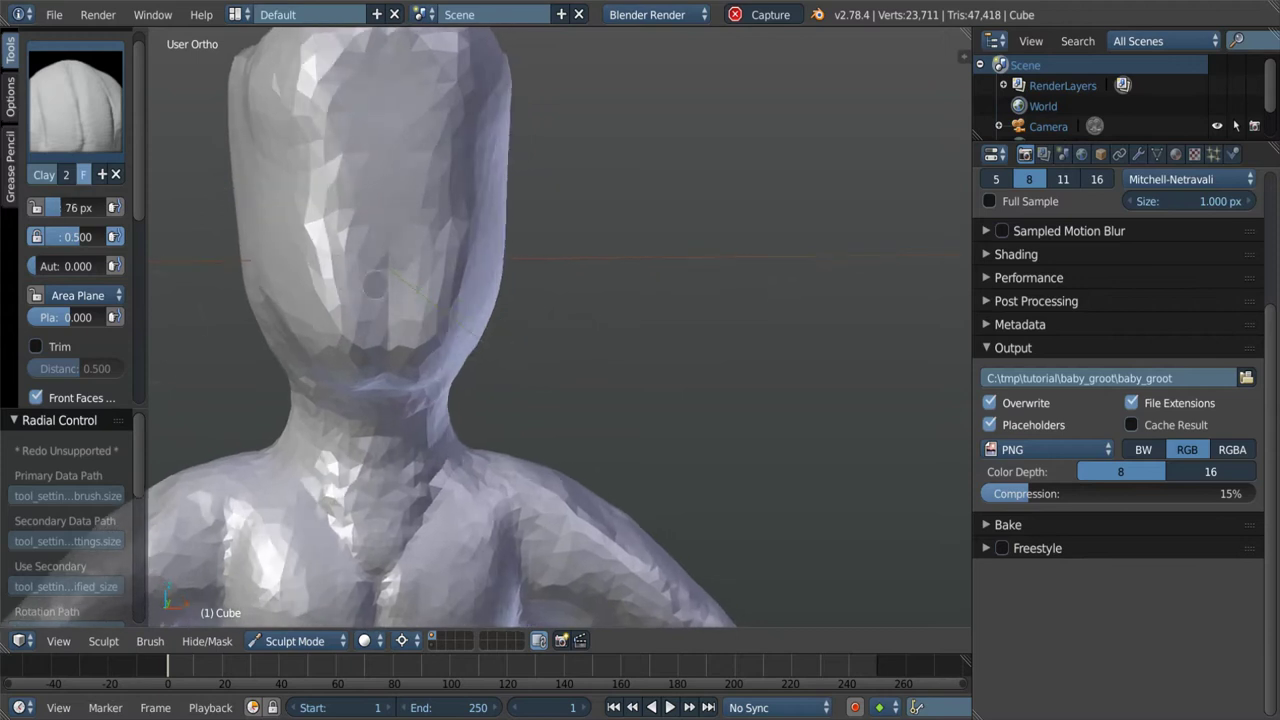
scroll(75, 250, down, 6)
scroll(401, 284, down, 3)
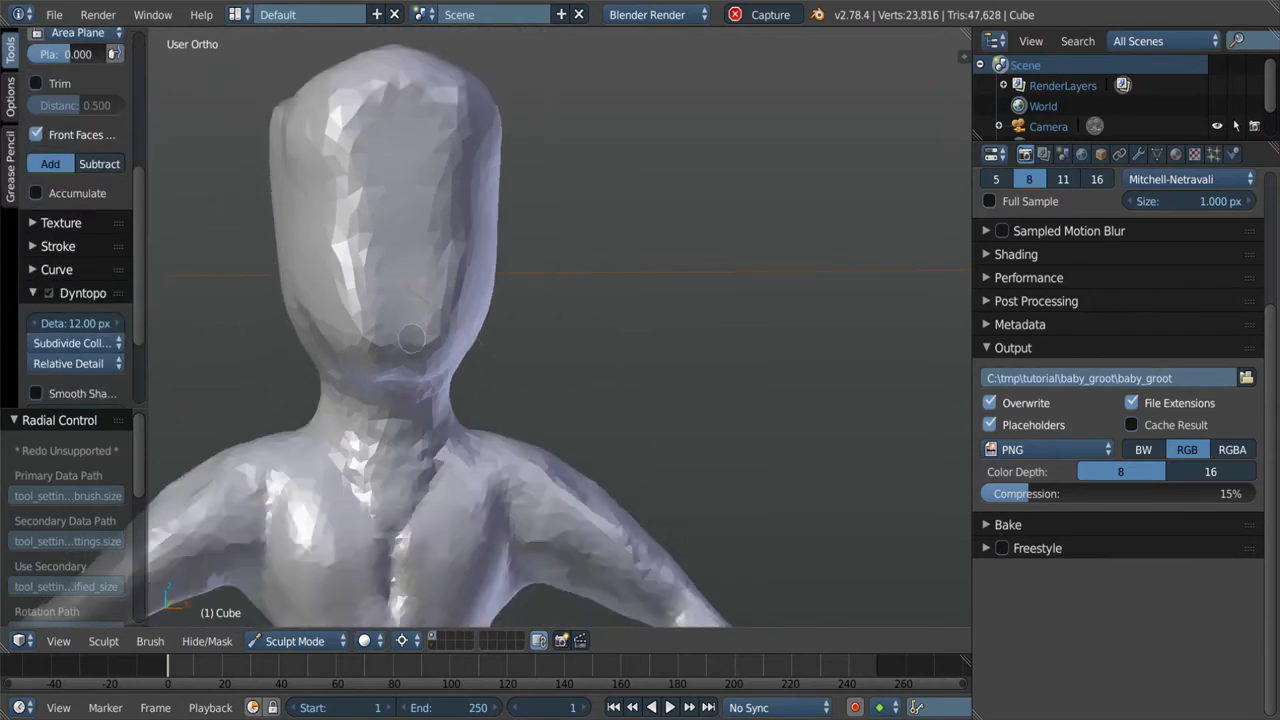
mouse_move(401, 284)
middle_down()
mouse_move(360, 300)
mouse_move(430, 320)
mouse_move(501, 518)
middle_up()
scroll(75, 250, down, 5)
scroll(430, 320, up, 4)
mouse_move(405, 500)
middle_down()
mouse_move(486, 407)
mouse_move(450, 480)
middle_up()
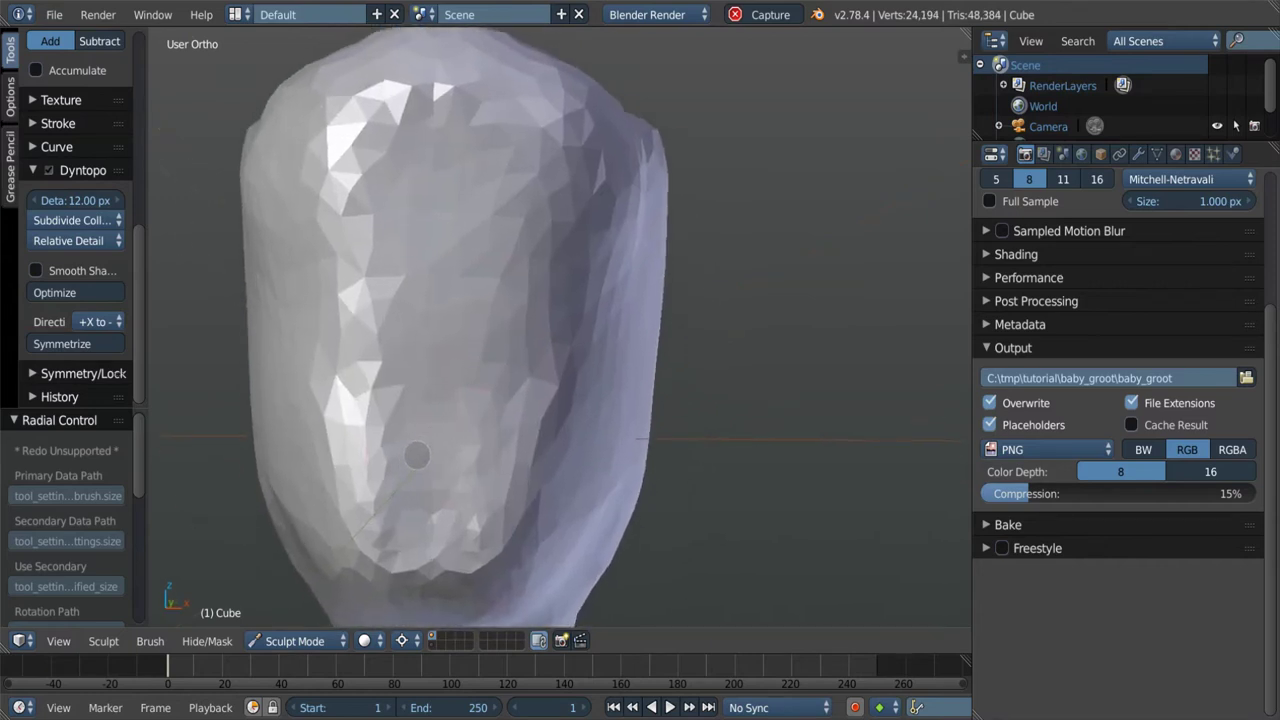
drag(450, 480, 416, 464)
drag(483, 346, 565, 295)
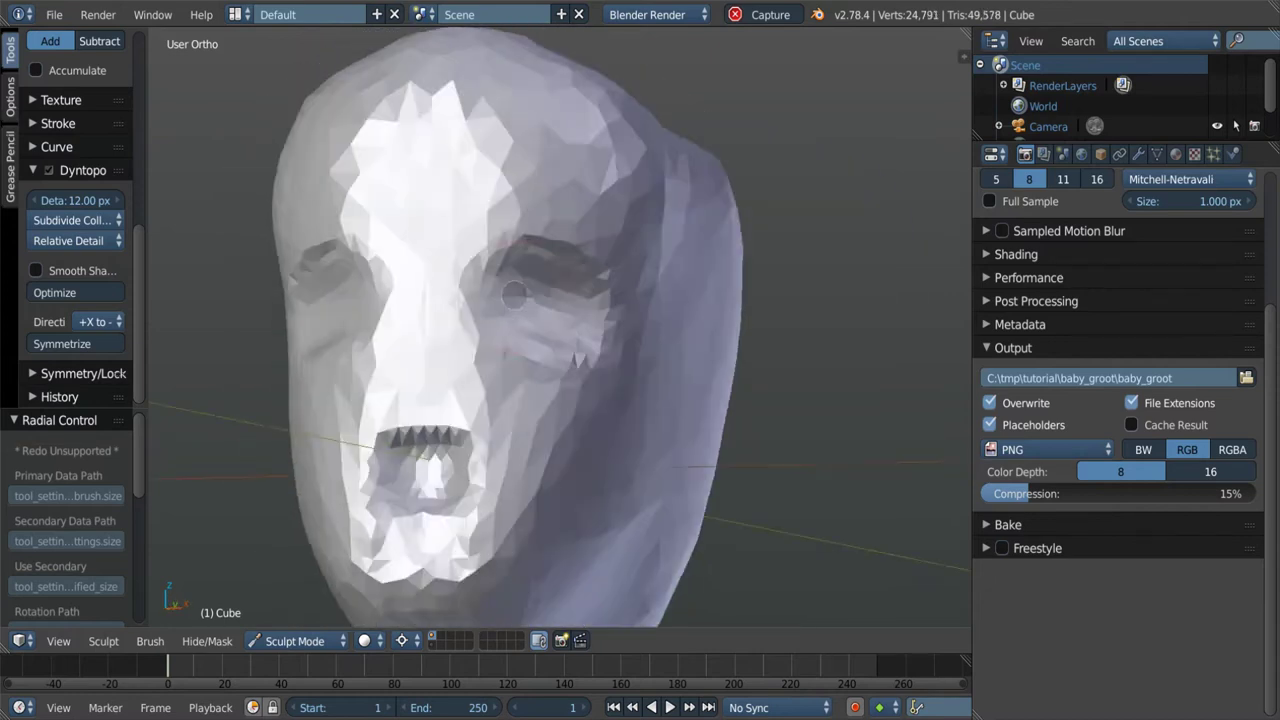
mouse_move(565, 295)
middle_down()
mouse_move(553, 262)
mouse_move(492, 459)
middle_up()
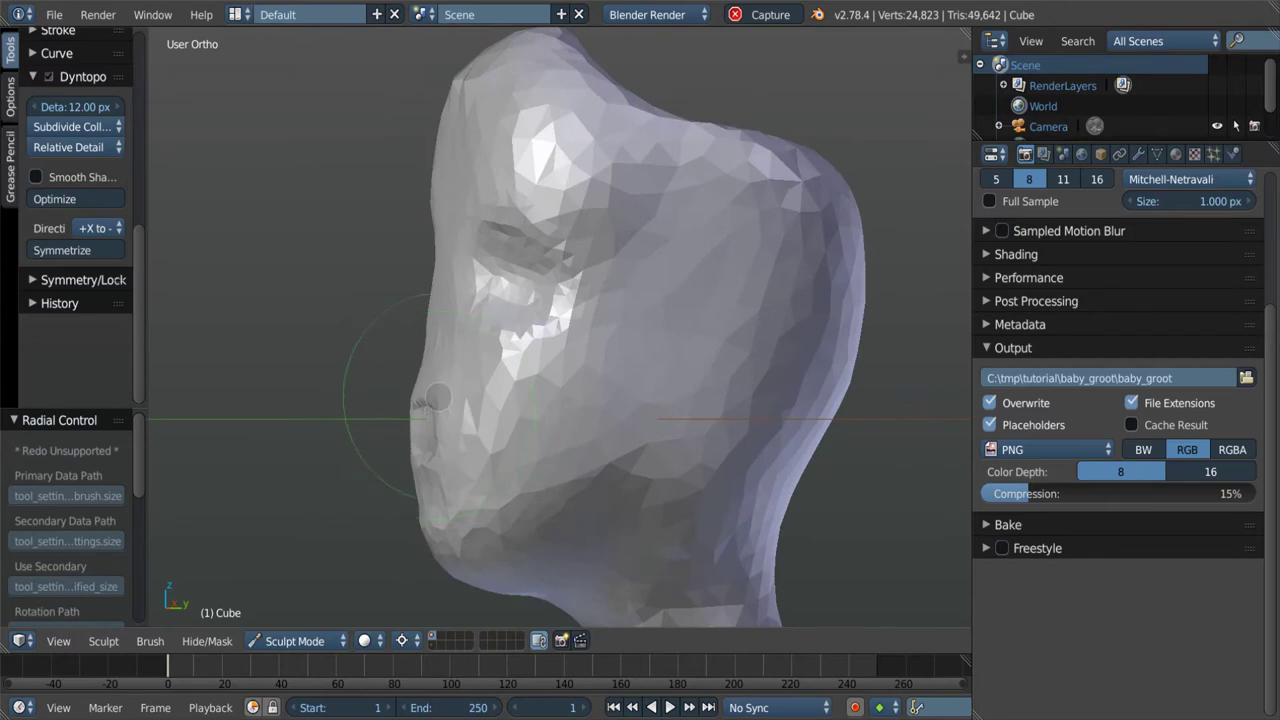
Deepen the eye sockets and add detail to the eye, then inspect the eye region.
middle_drag(438, 398, 475, 283)
scroll(475, 283, up, 3)
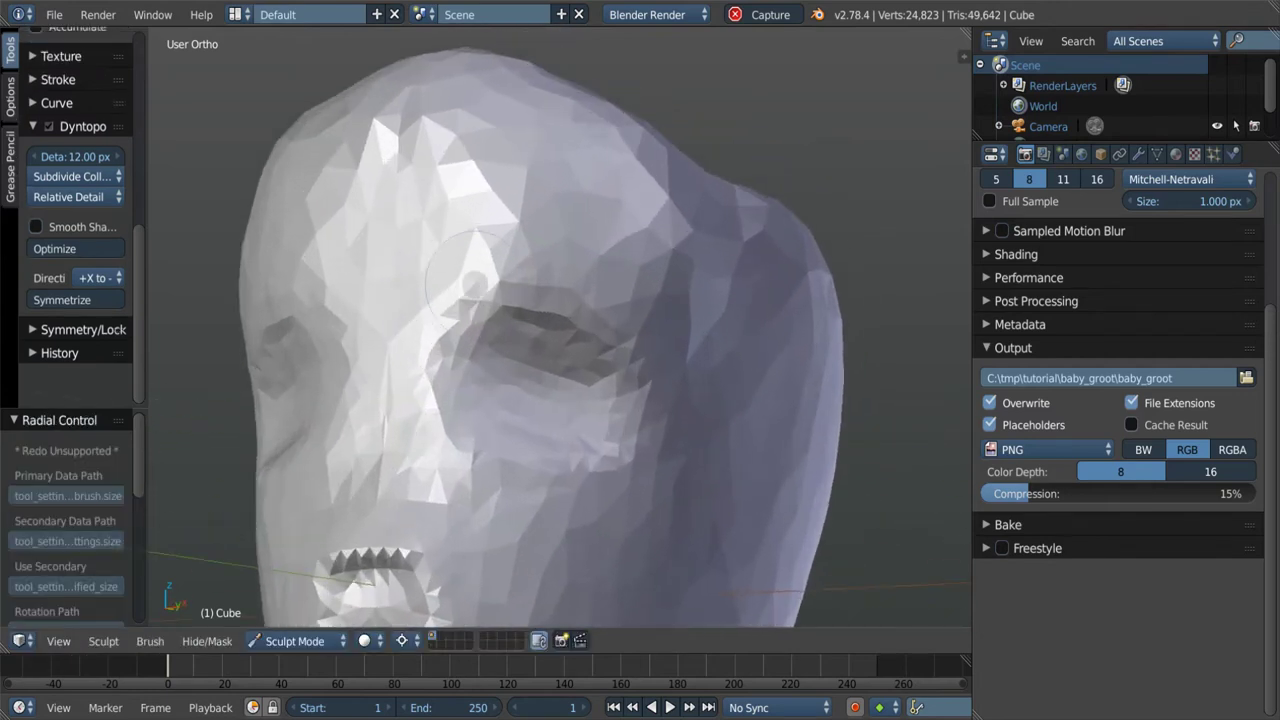
drag(460, 346, 455, 330)
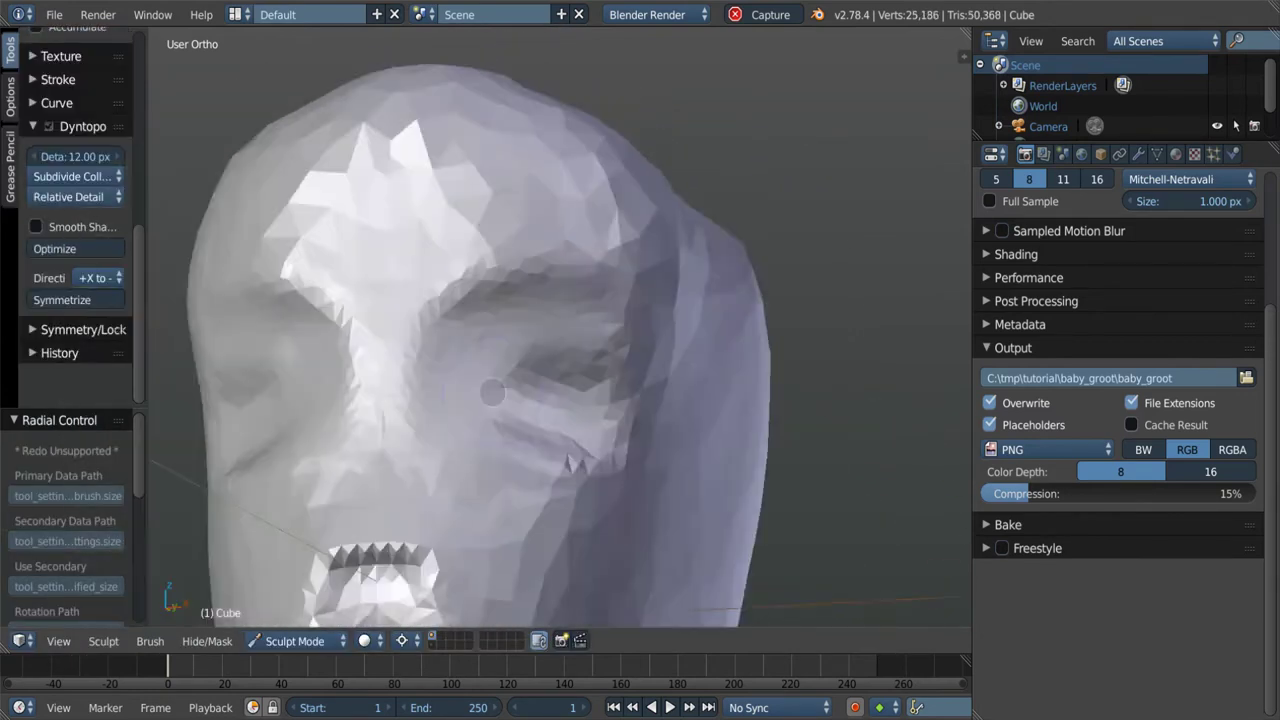
middle_drag(455, 330, 579, 459)
scroll(579, 420, up, 4)
drag(560, 352, 579, 346)
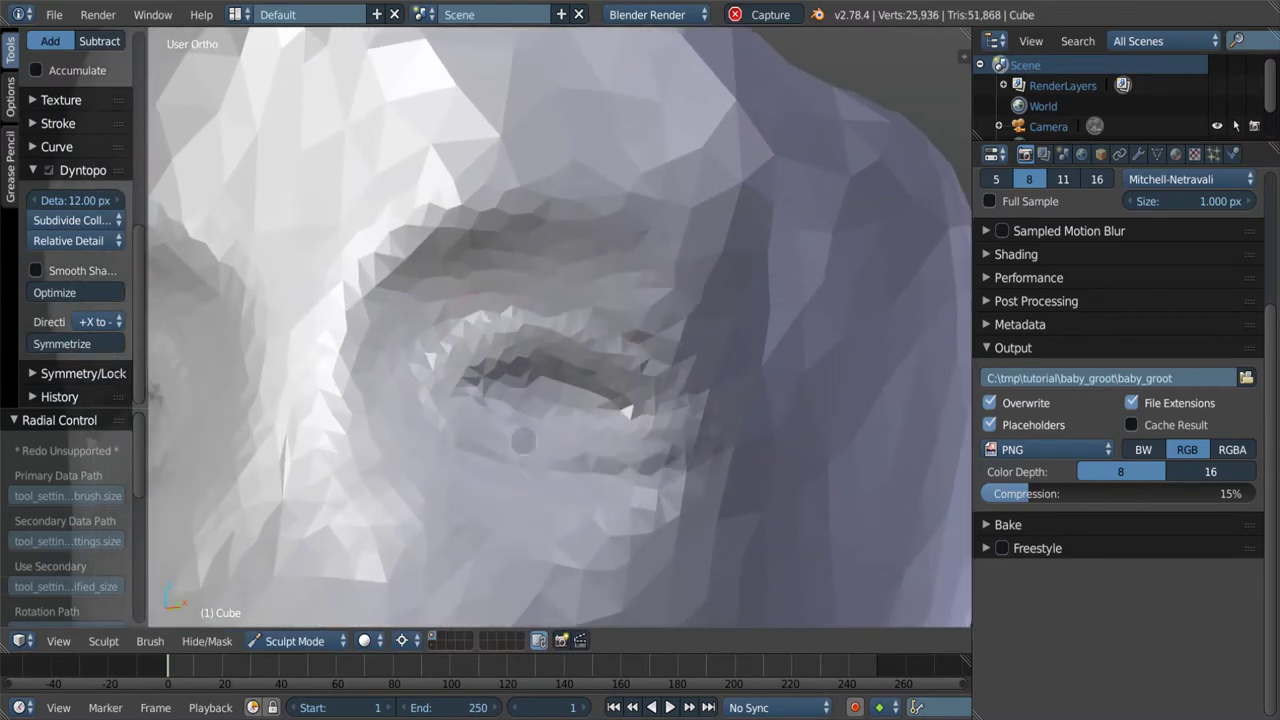
scroll(622, 361, down, 3)
middle_drag(571, 271, 543, 314)
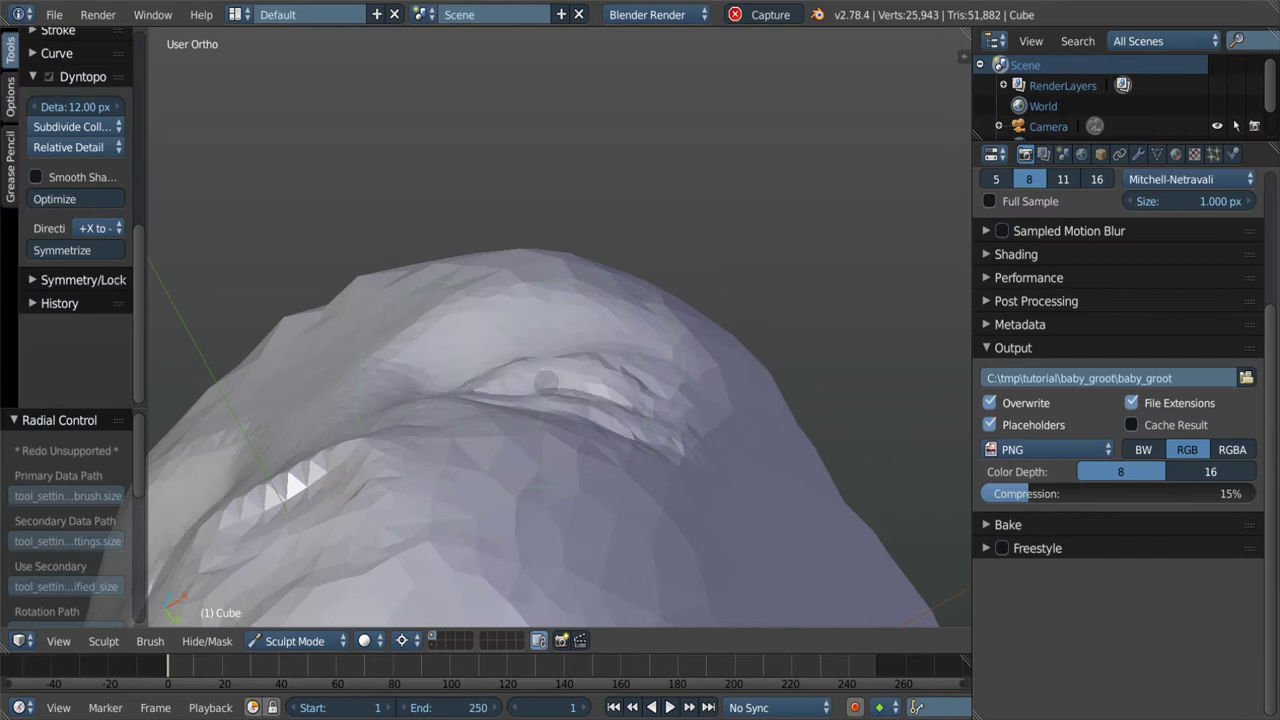
mouse_move(545, 382)
middle_down()
mouse_move(680, 351)
mouse_move(674, 394)
mouse_move(625, 313)
mouse_move(523, 280)
middle_up()
Switch to the Grab brush, resize it, and face the head forward.
scroll(523, 280, down, 2)
key(g)
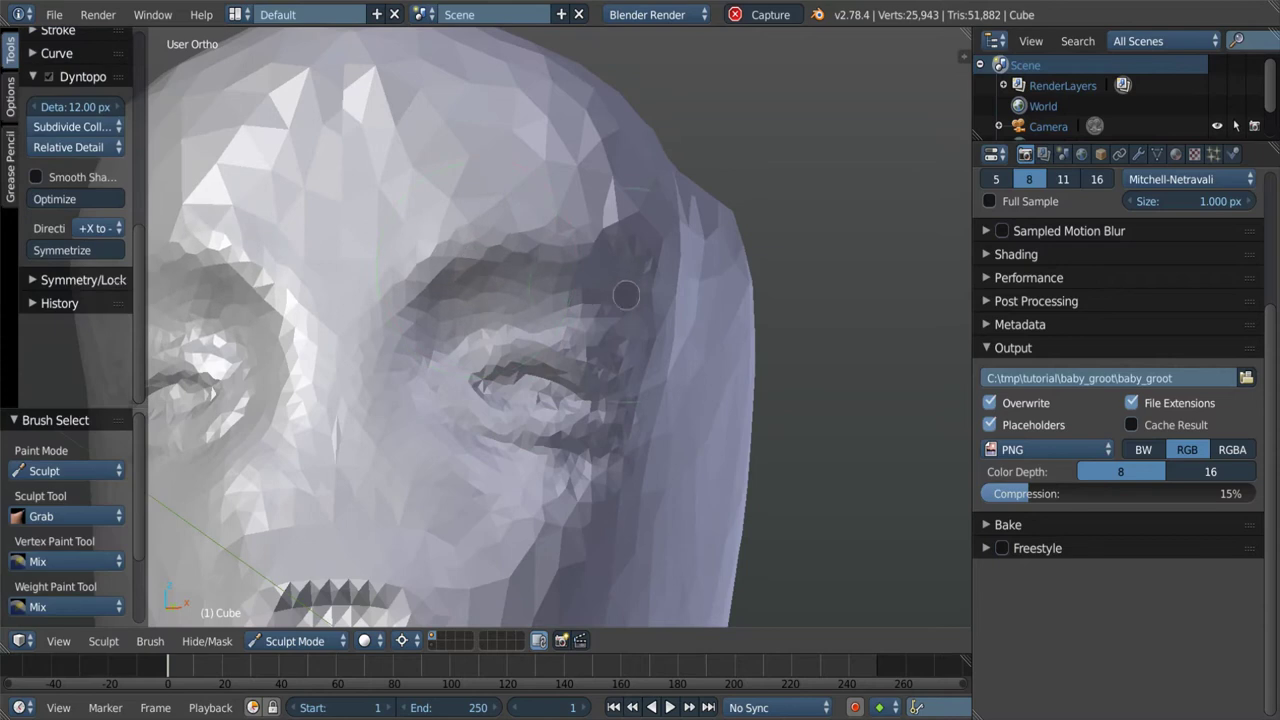
scroll(619, 263, down, 3)
middle_drag(619, 263, 641, 297)
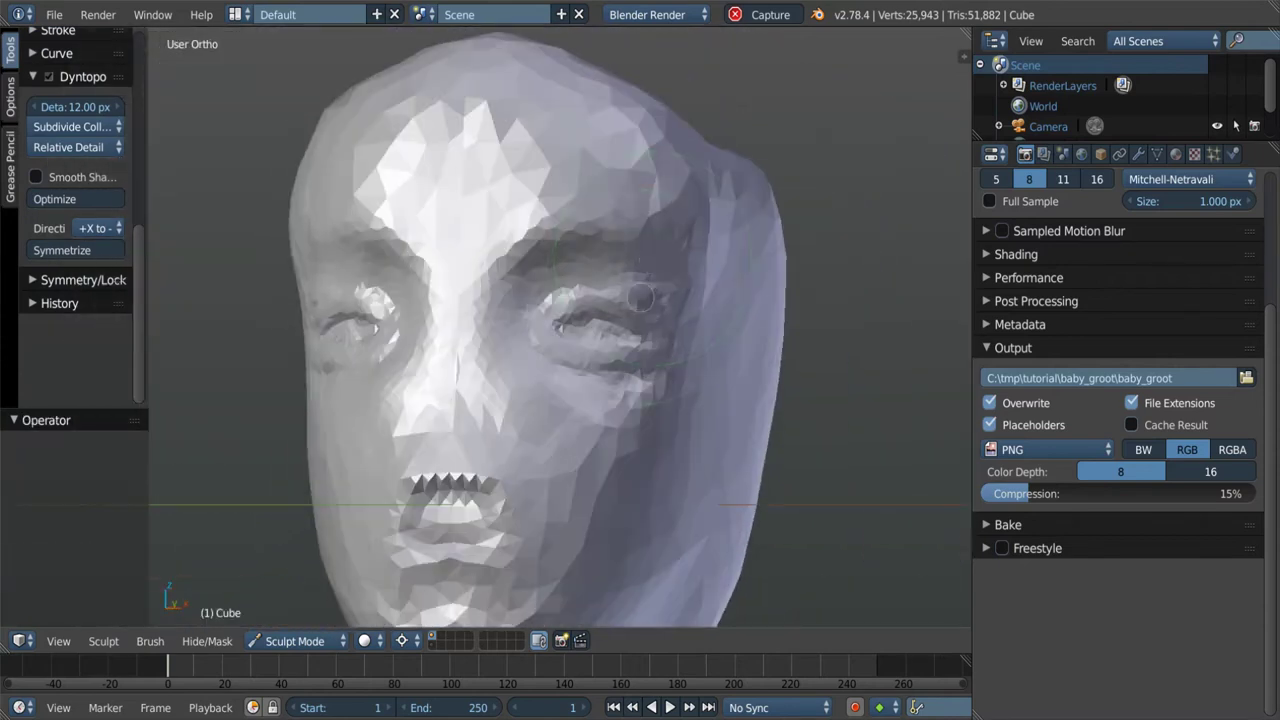
middle_drag(530, 245, 709, 357)
key(f)
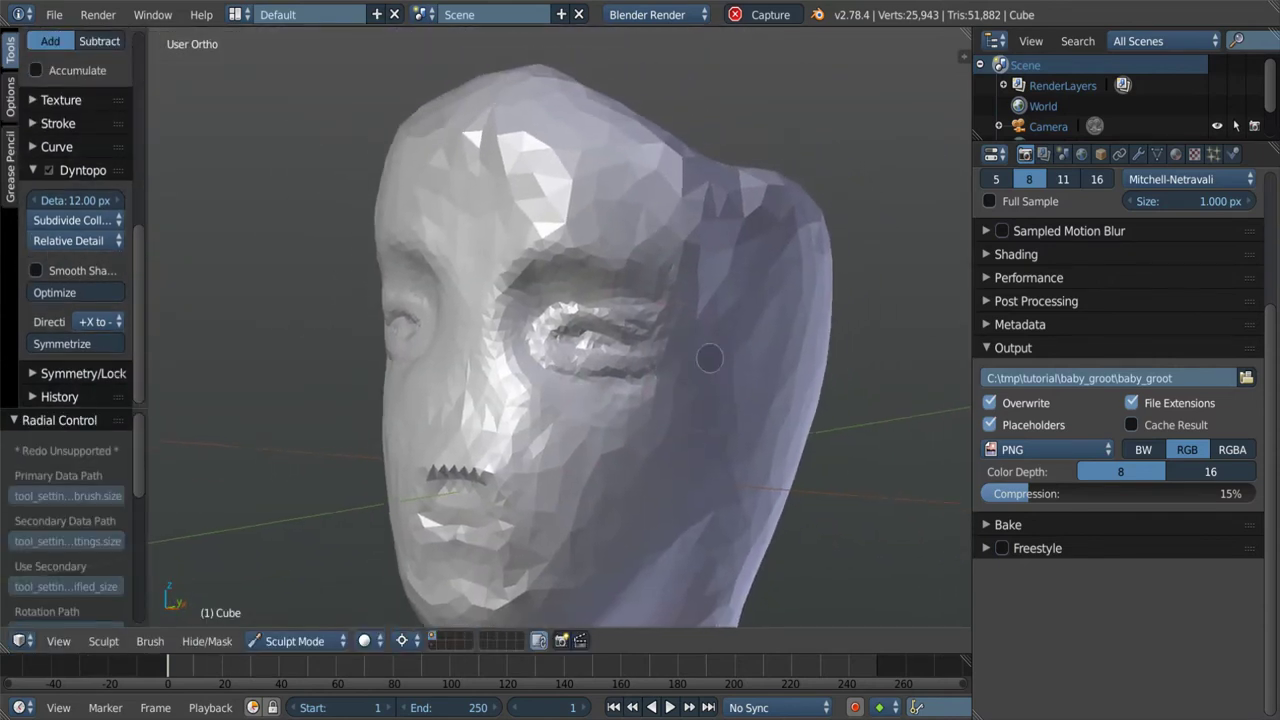
mouse_move(662, 253)
middle_down()
mouse_move(575, 290)
mouse_move(600, 330)
middle_up()
scroll(575, 290, up, 5)
With Grab, pull the upper eyelid up to open the eye.
drag(560, 200, 640, 230)
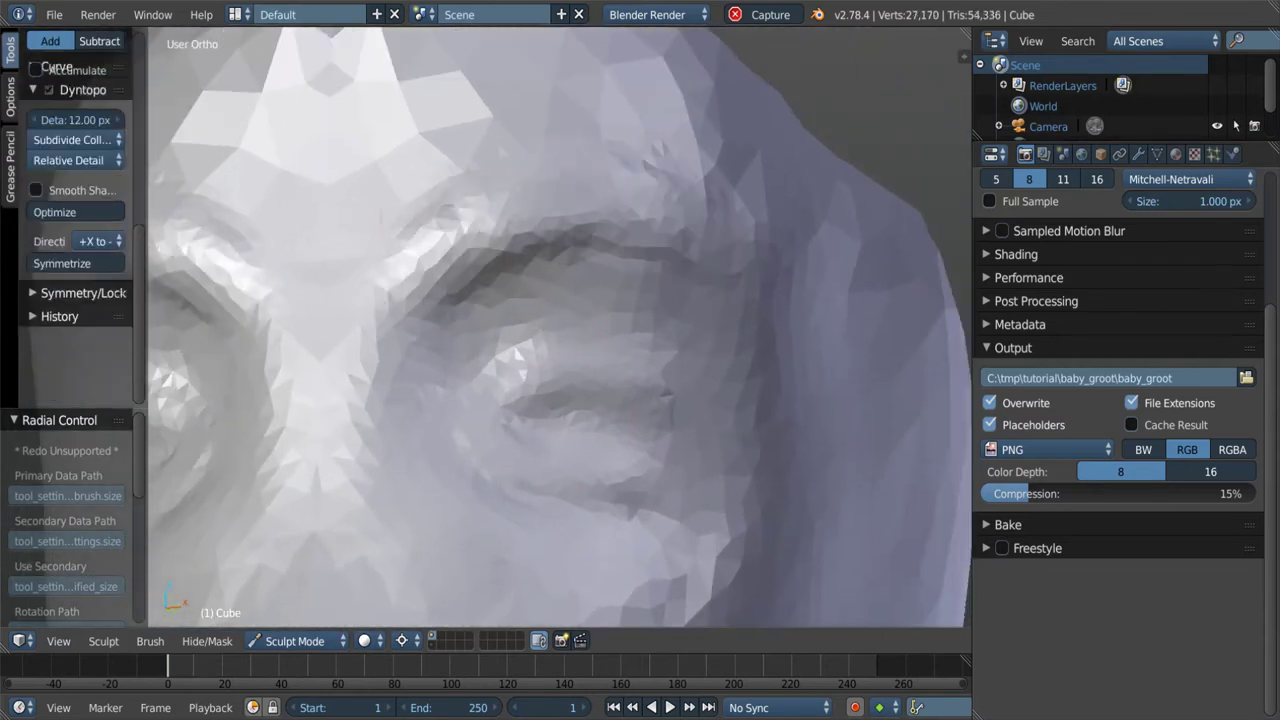
scroll(578, 403, up, 3)
middle_drag(578, 403, 563, 432)
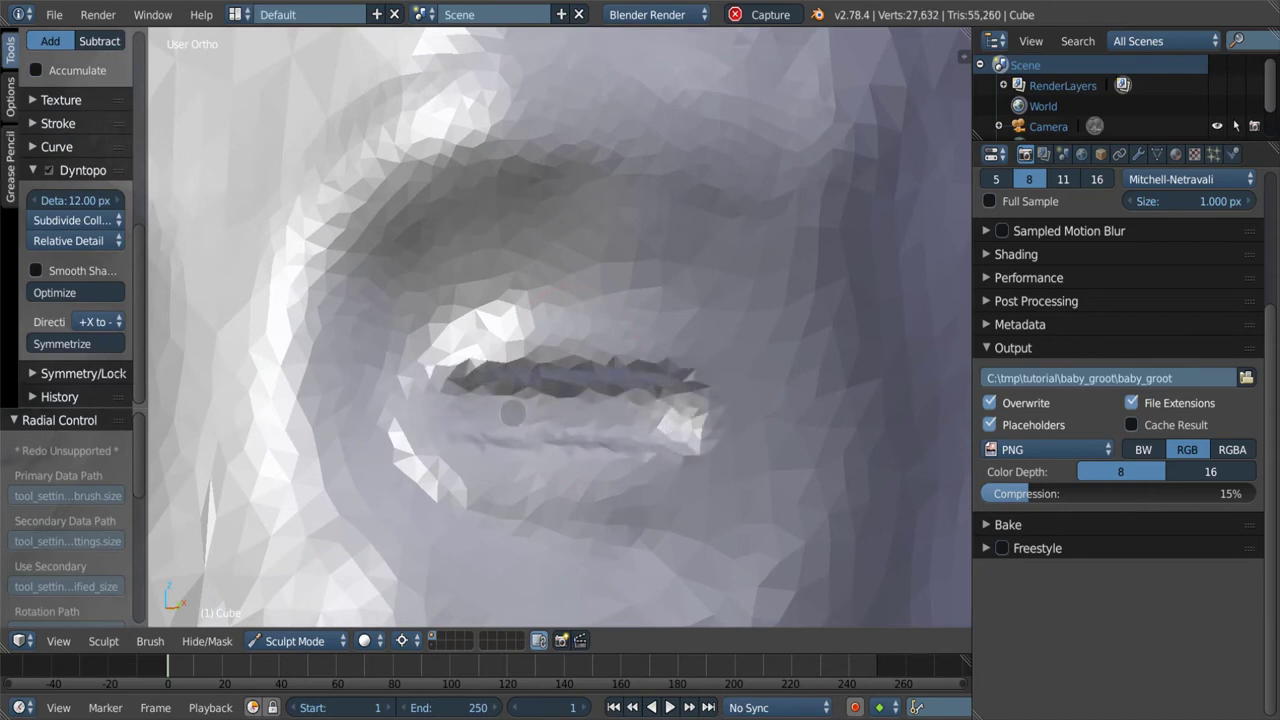
drag(554, 387, 576, 349)
middle_drag(535, 432, 545, 461)
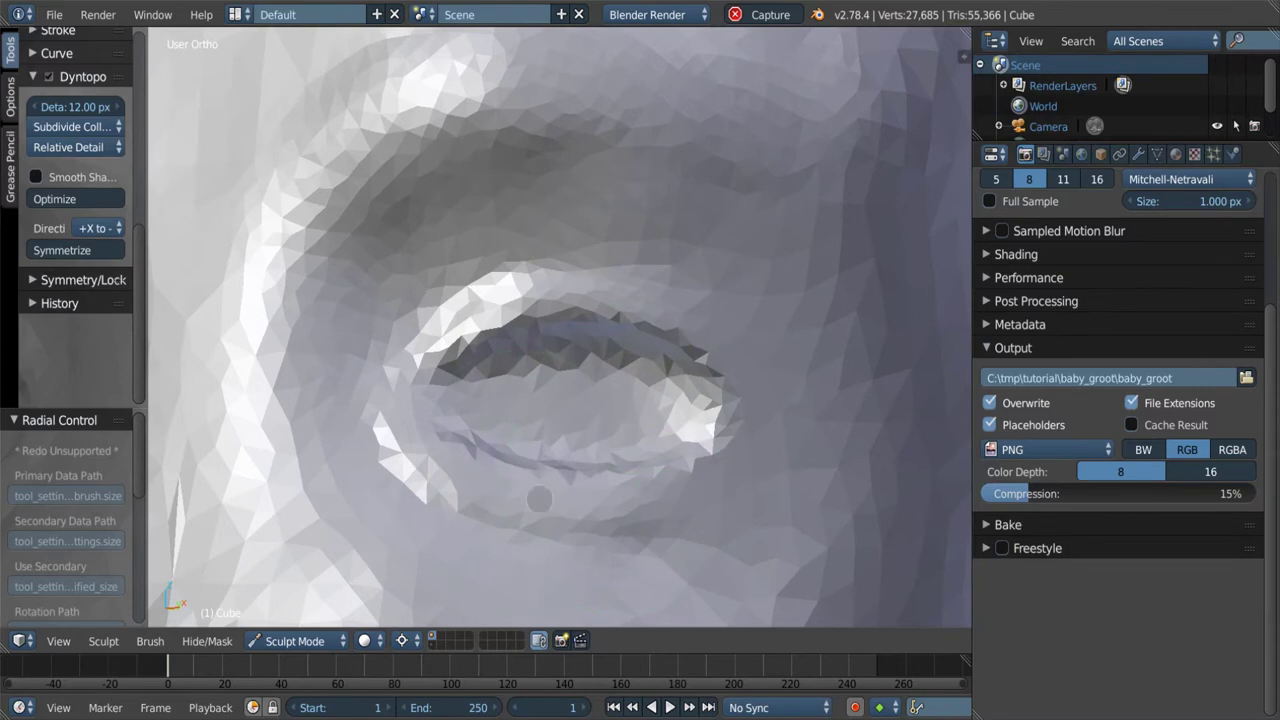
Shape the eyelid and eye rim with further Grab strokes.
drag(539, 499, 371, 500)
middle_drag(371, 500, 390, 468)
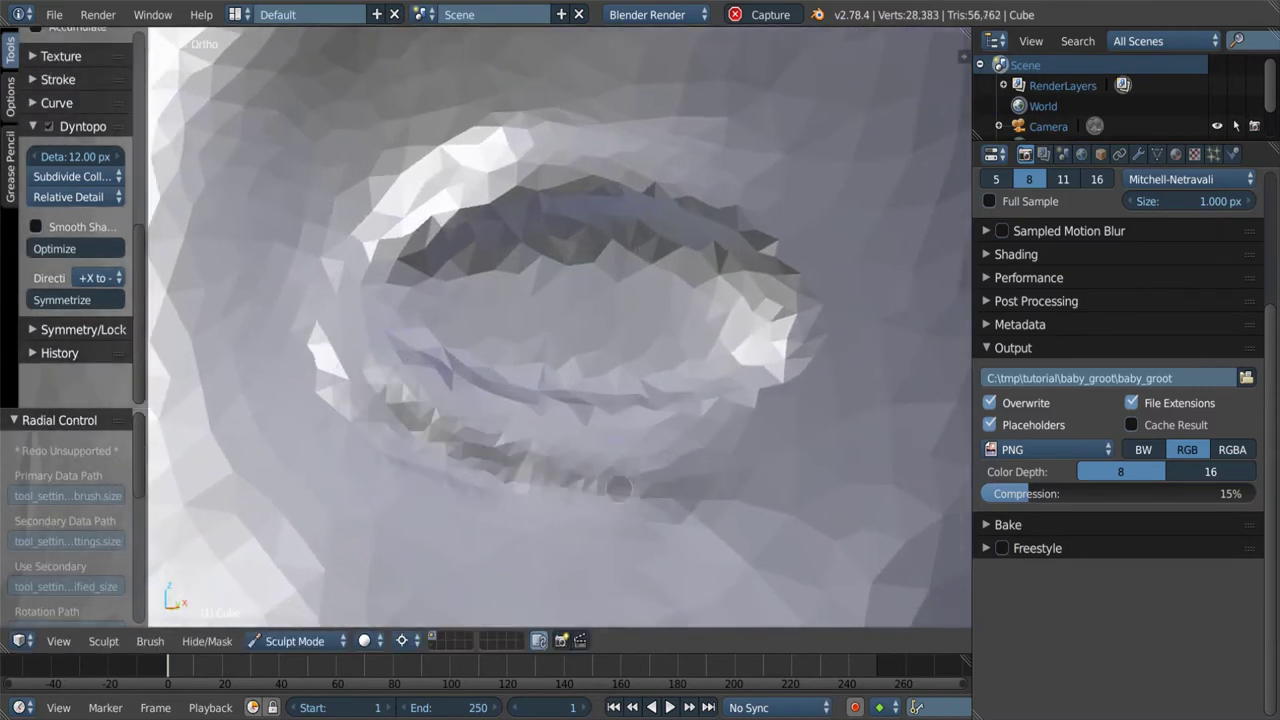
drag(560, 470, 660, 478)
middle_drag(660, 478, 620, 440)
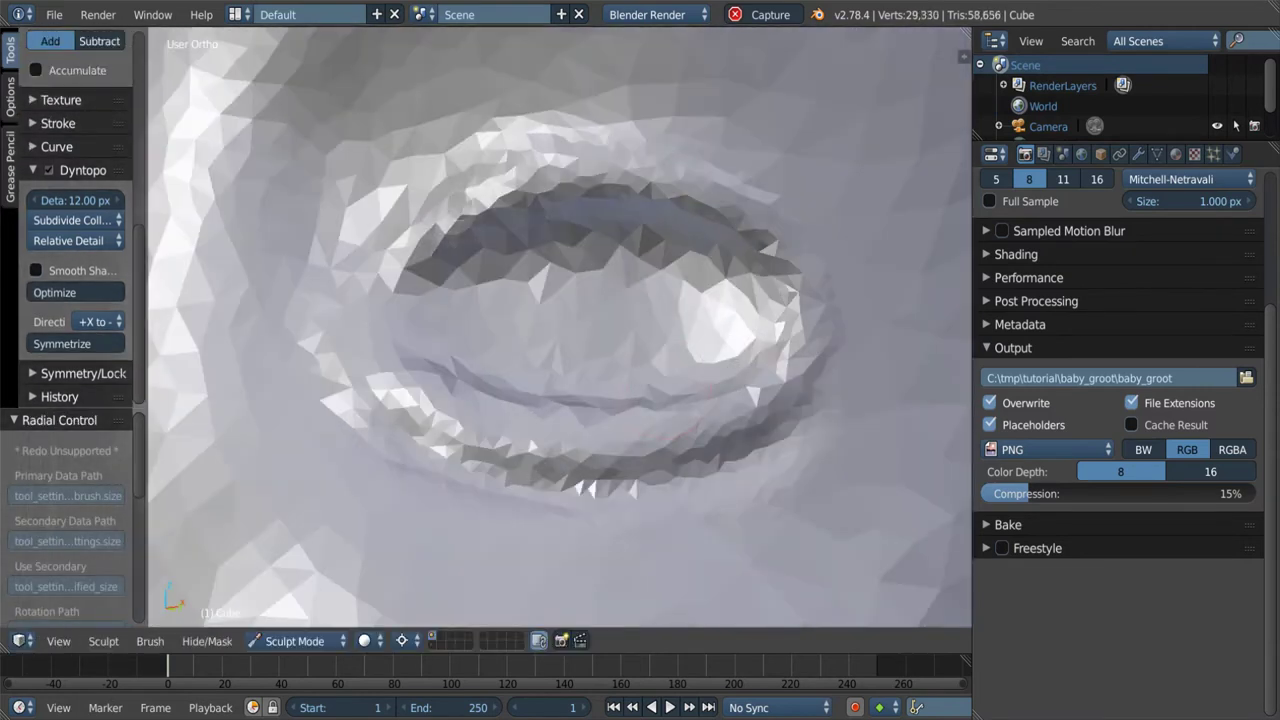
drag(392, 354, 400, 340)
middle_drag(400, 340, 398, 251)
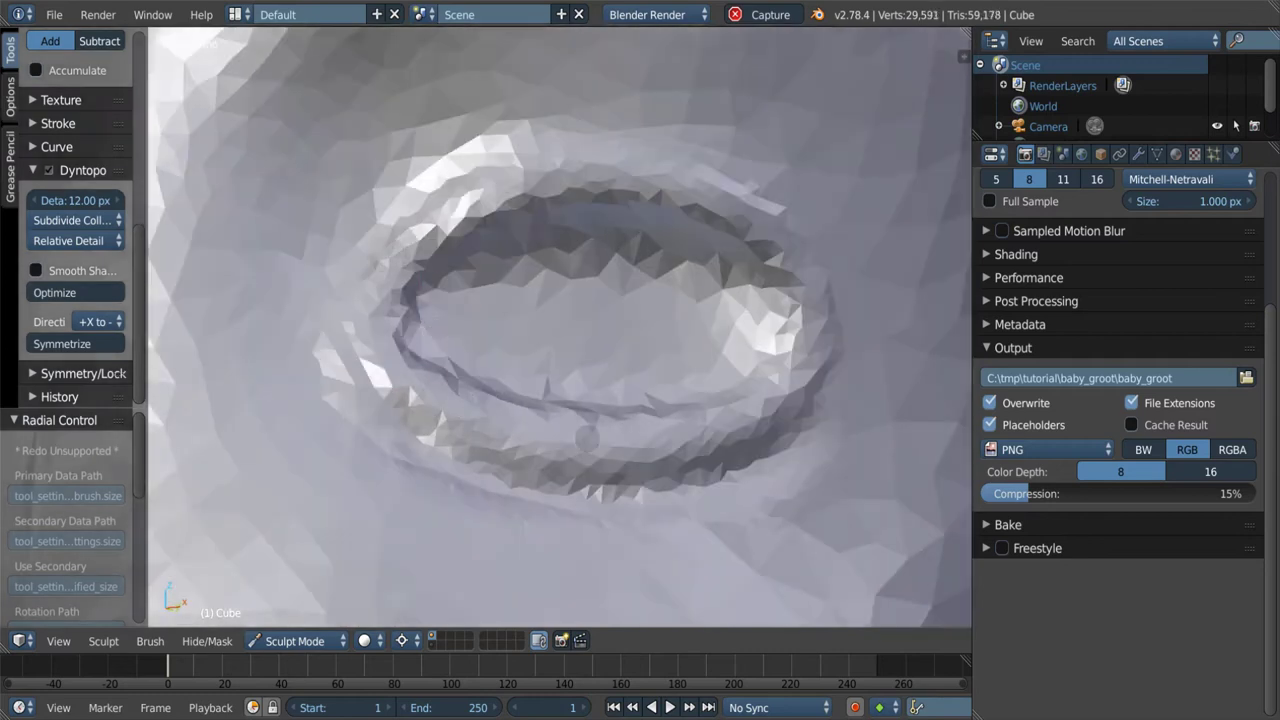
drag(587, 438, 760, 330)
mouse_move(760, 330)
middle_down()
mouse_move(559, 300)
mouse_move(498, 206)
middle_up()
Move through Inflate and Flatten to the Crease brush and crease the eye rim.
key(i)
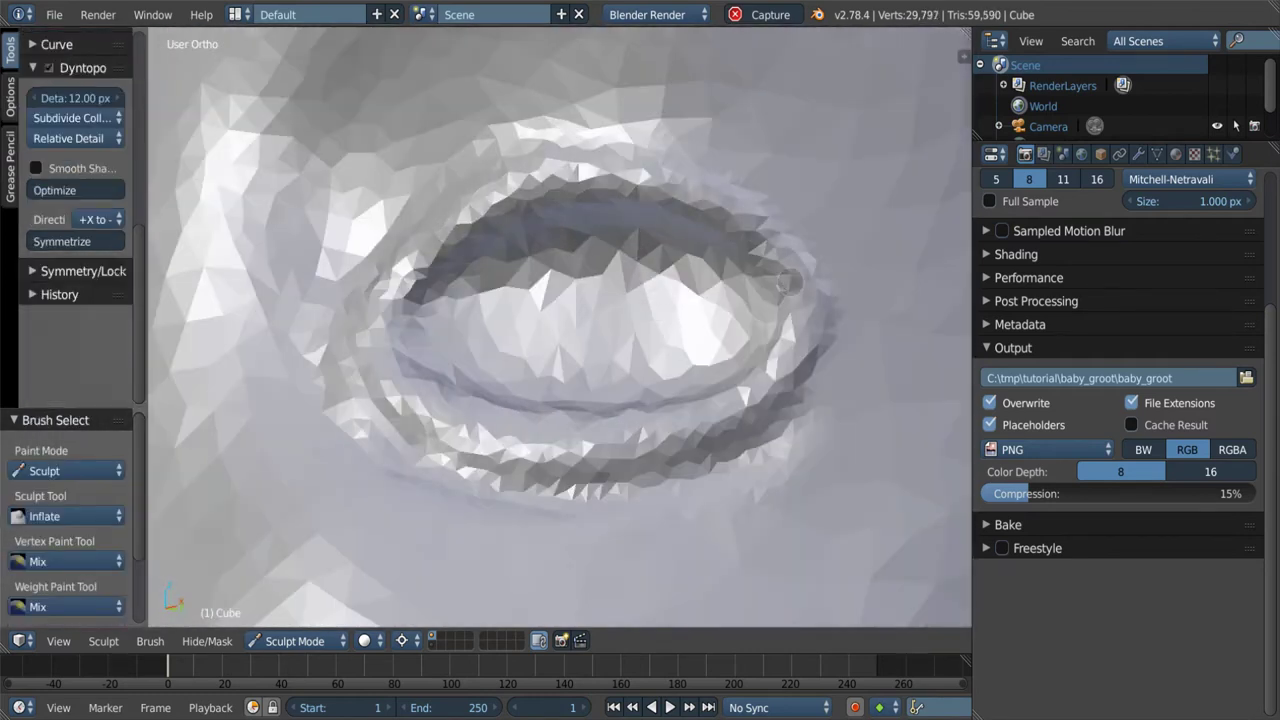
mouse_move(447, 396)
middle_down()
mouse_move(405, 421)
mouse_move(500, 300)
middle_up()
key(shift+t)
key(shift+c)
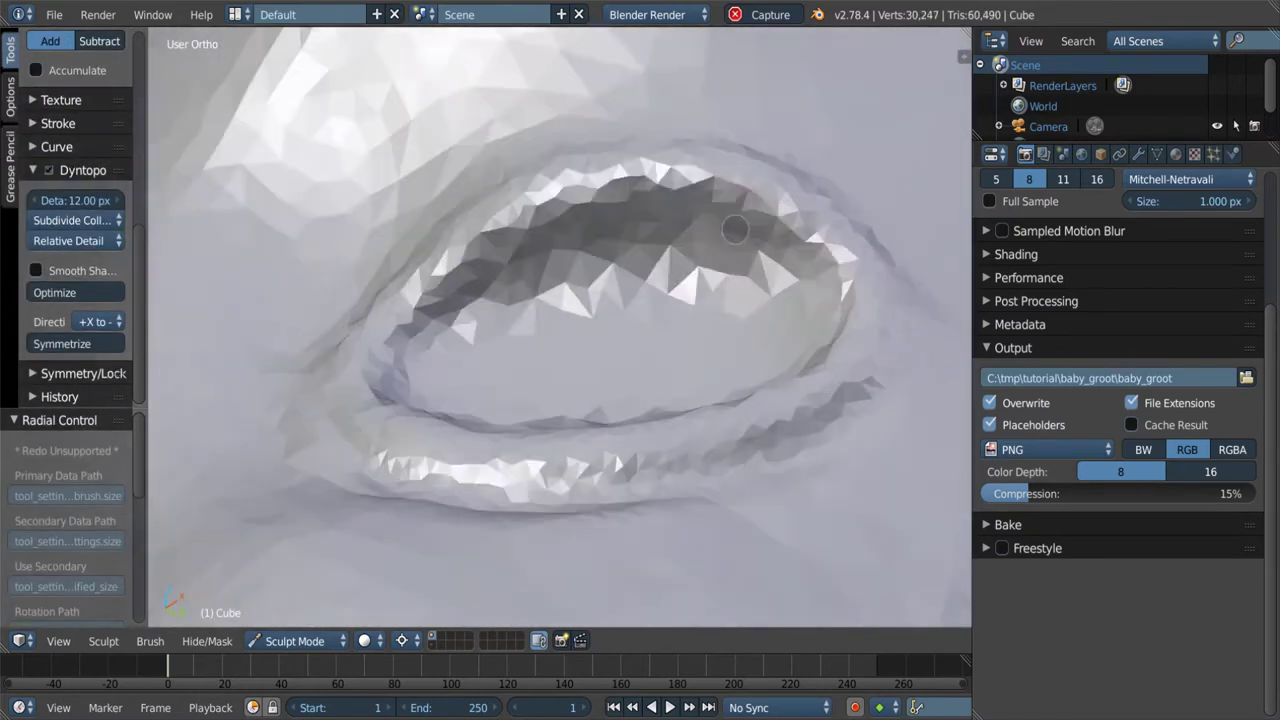
drag(300, 460, 600, 480)
middle_drag(600, 480, 614, 281)
With the Draw brush, build up the ring around the eye socket and carve its groove.
key(x)
drag(561, 281, 650, 270)
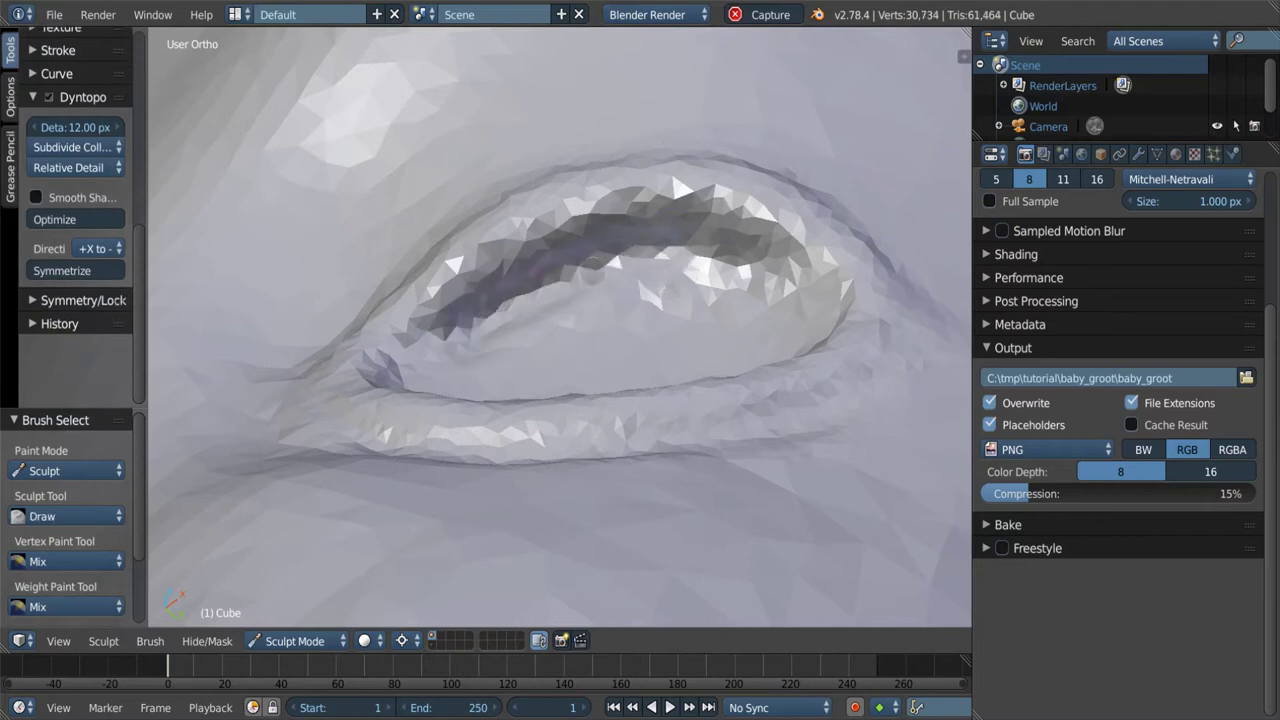
middle_drag(650, 270, 619, 466)
drag(444, 433, 800, 380)
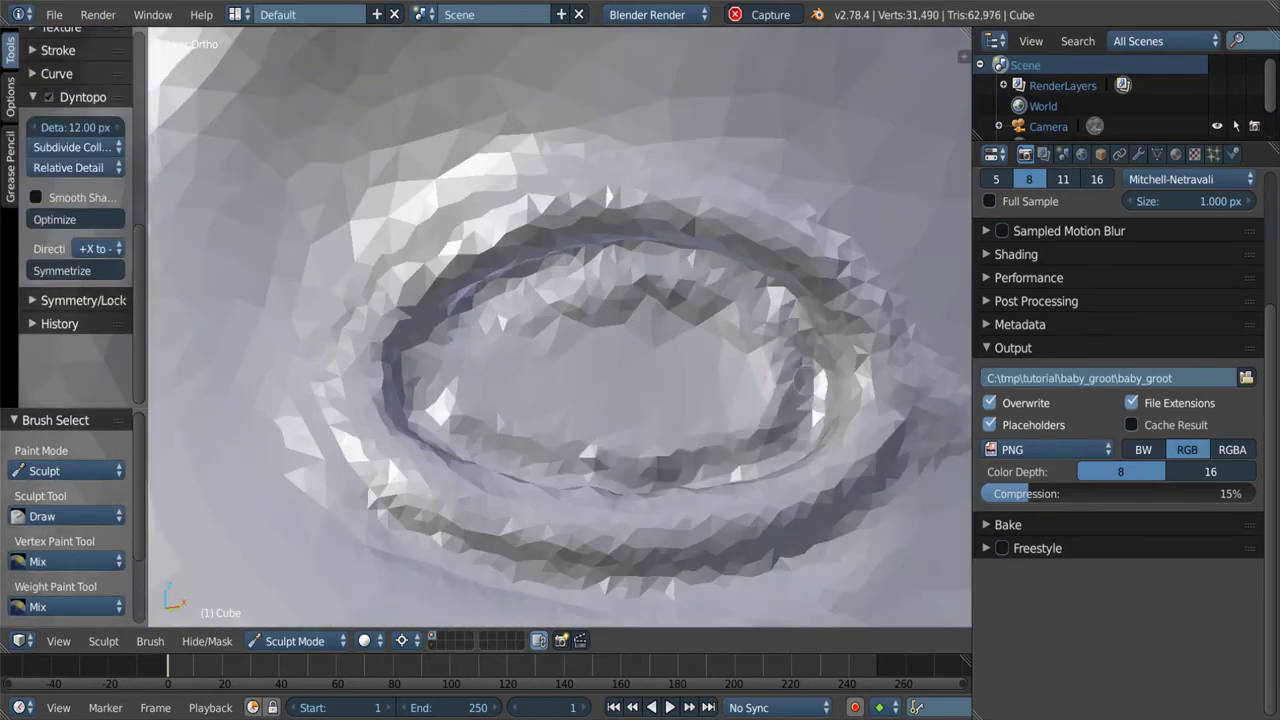
middle_drag(560, 400, 400, 300)
drag(640, 210, 540, 420)
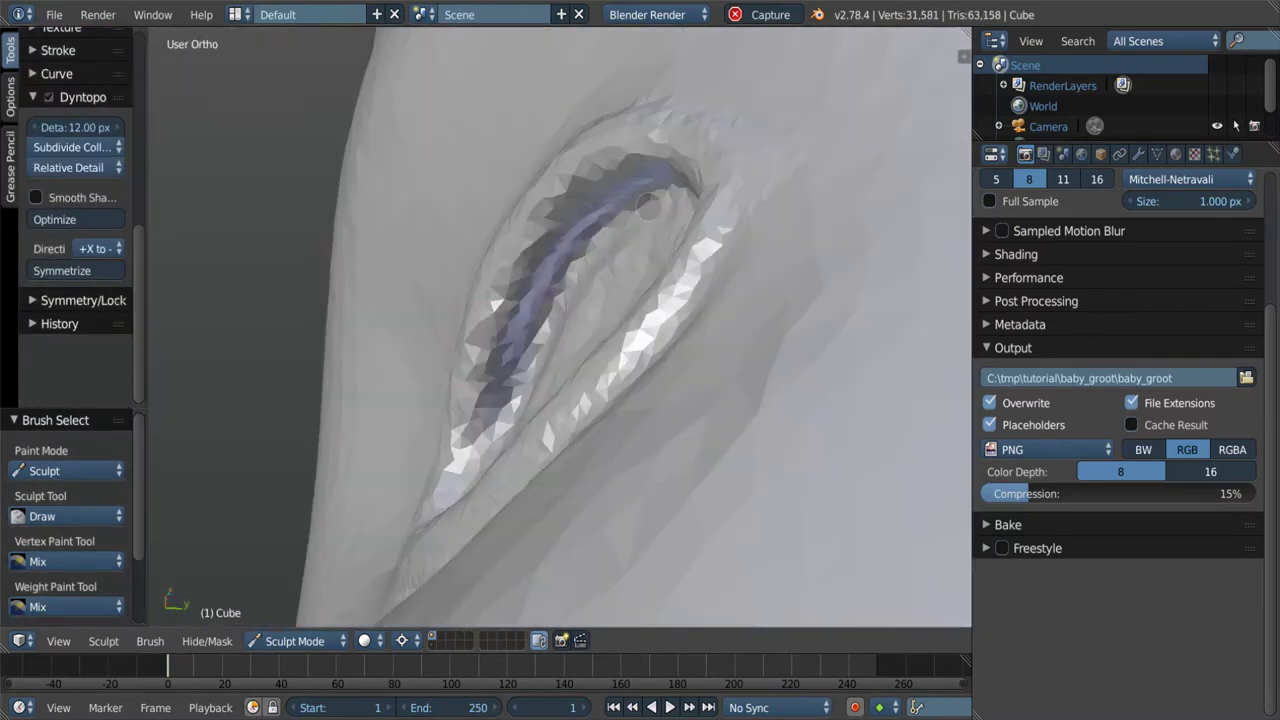
mouse_move(540, 420)
middle_down()
mouse_move(310, 203)
mouse_move(450, 300)
middle_up()
Pick the Scrape brush from the brush grid and scrape the eye region, adding volume.
scroll(70, 200, up, 3)
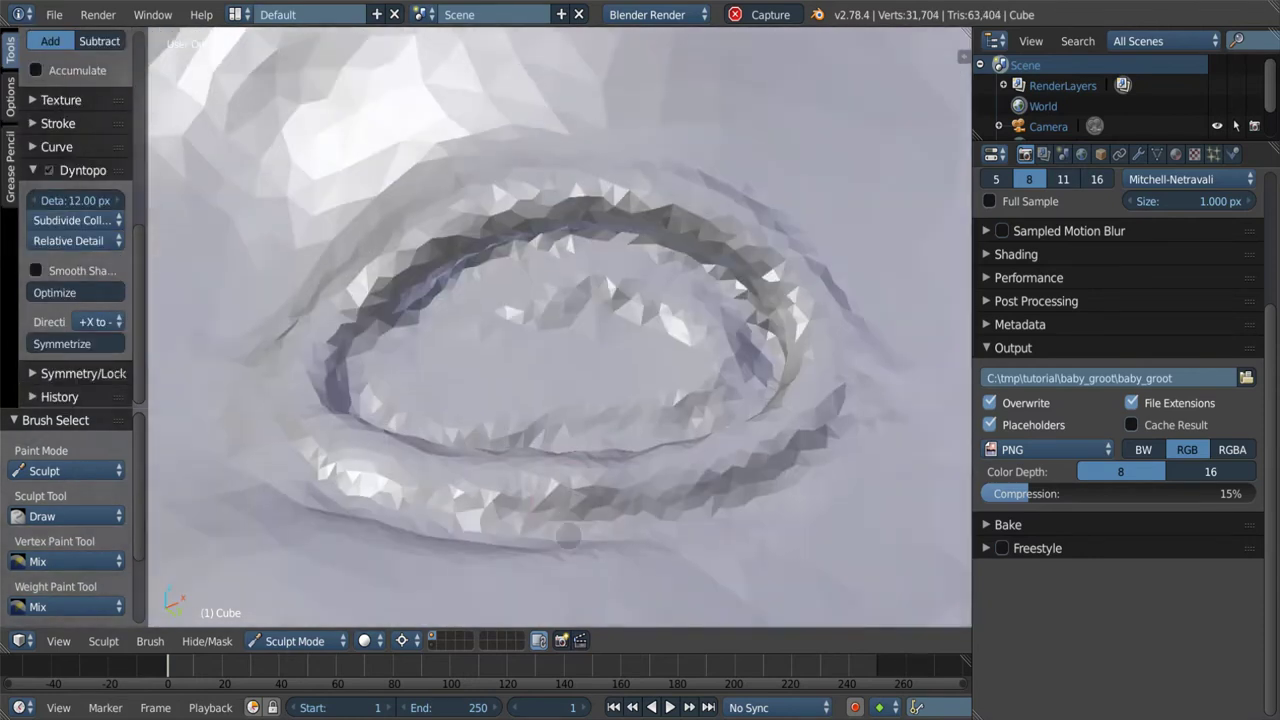
scroll(560, 330, up, 3)
scroll(70, 200, up, 5)
click(75, 118)
click(467, 343)
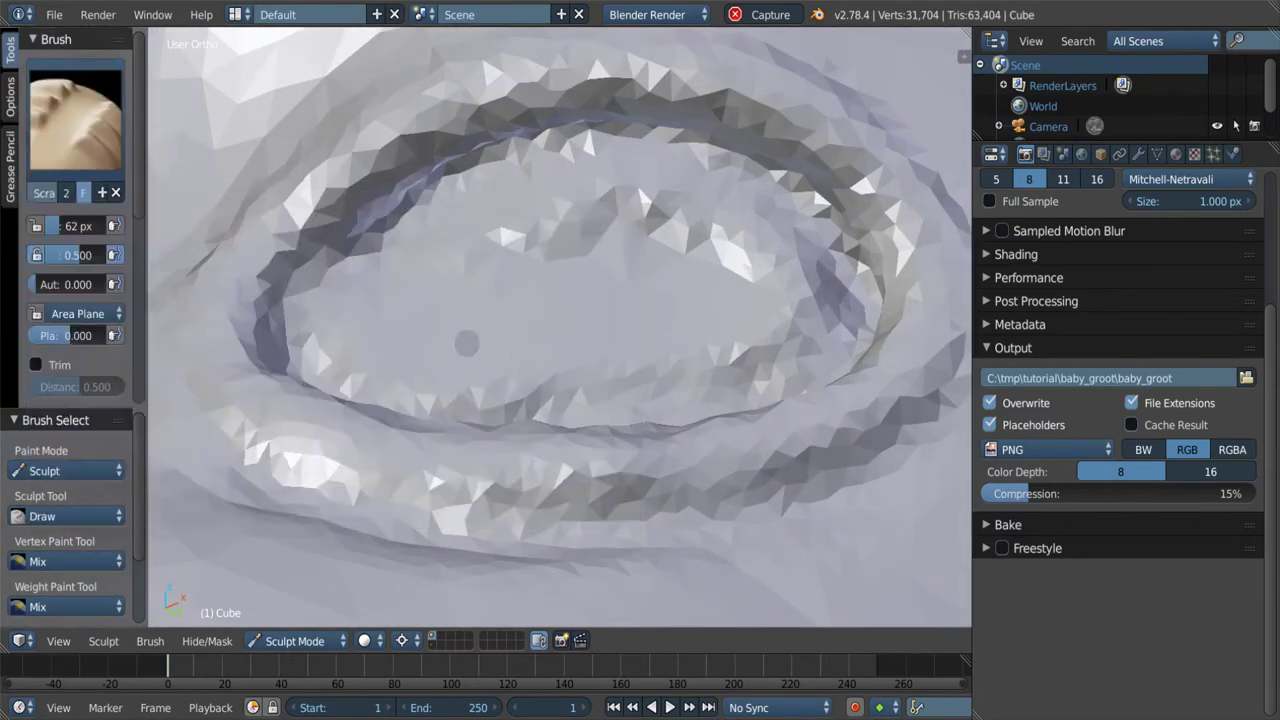
mouse_move(552, 346)
middle_down()
mouse_move(540, 365)
mouse_move(262, 403)
middle_up()
key(1)
drag(711, 476, 828, 433)
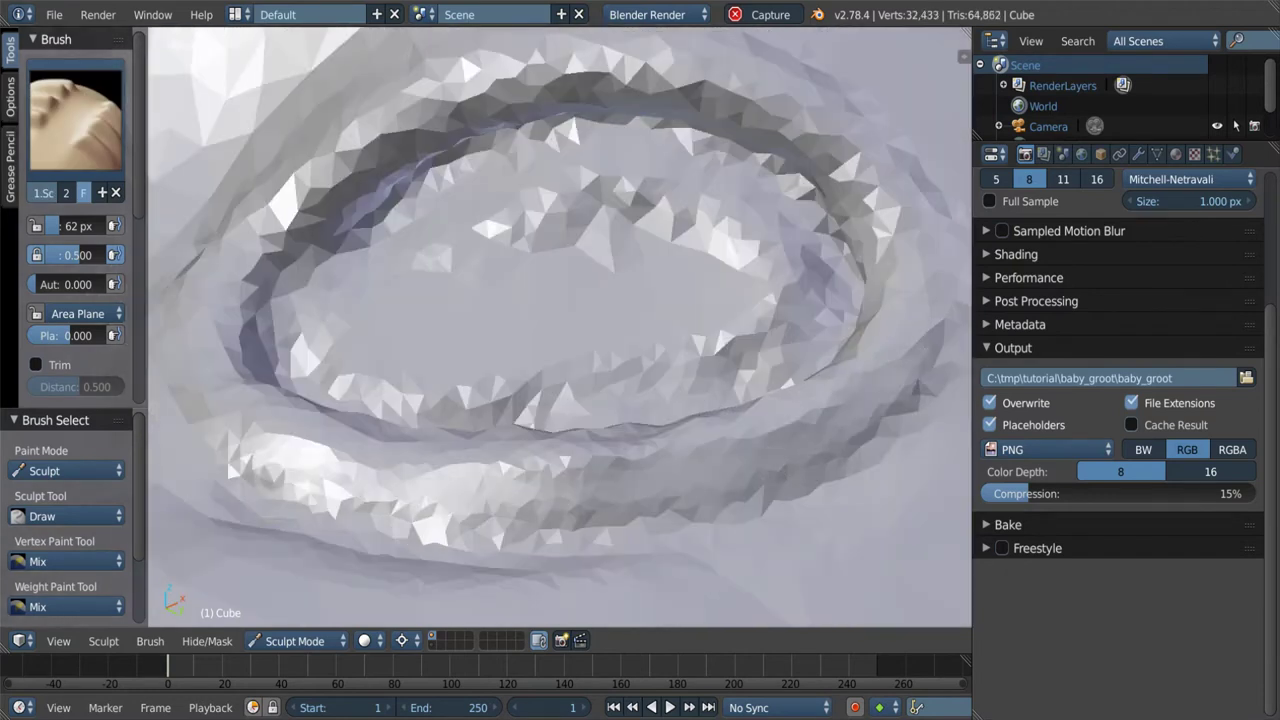
middle_drag(560, 330, 560, 300)
middle_drag(786, 443, 600, 400)
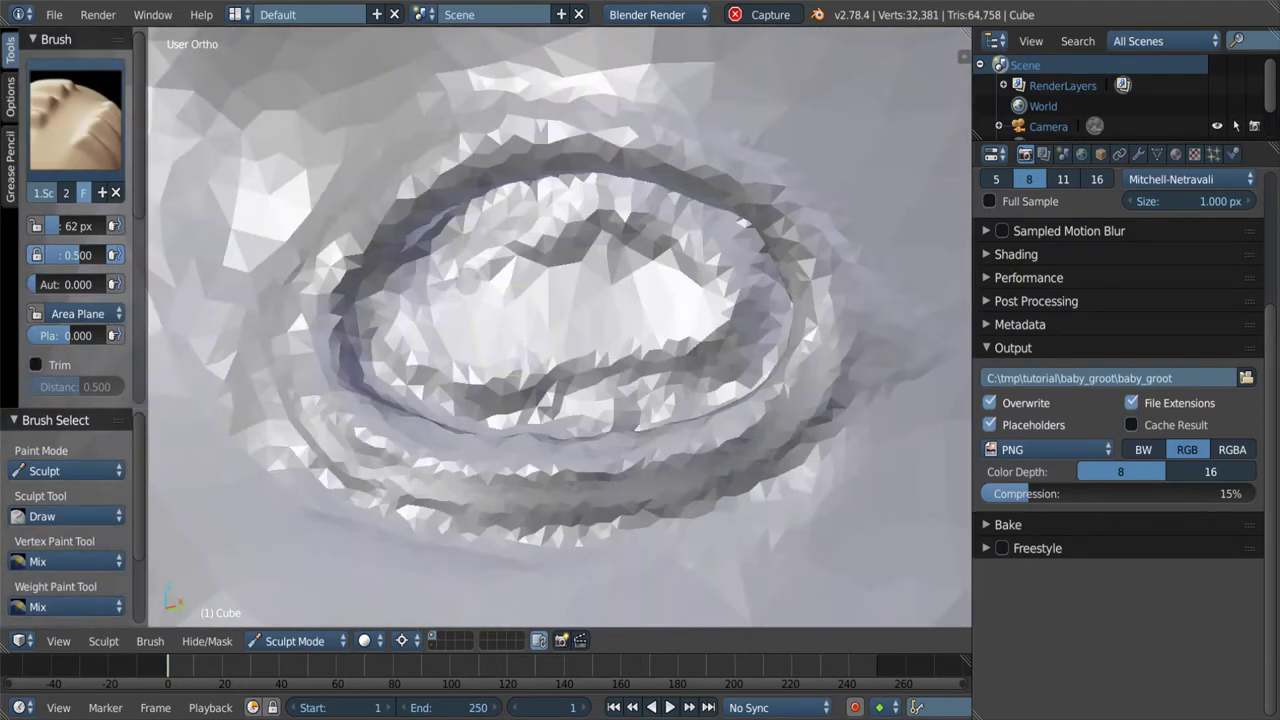
Switch to the Crease brush and carve a crease into the eye rim.
scroll(500, 330, up, 3)
key(c)
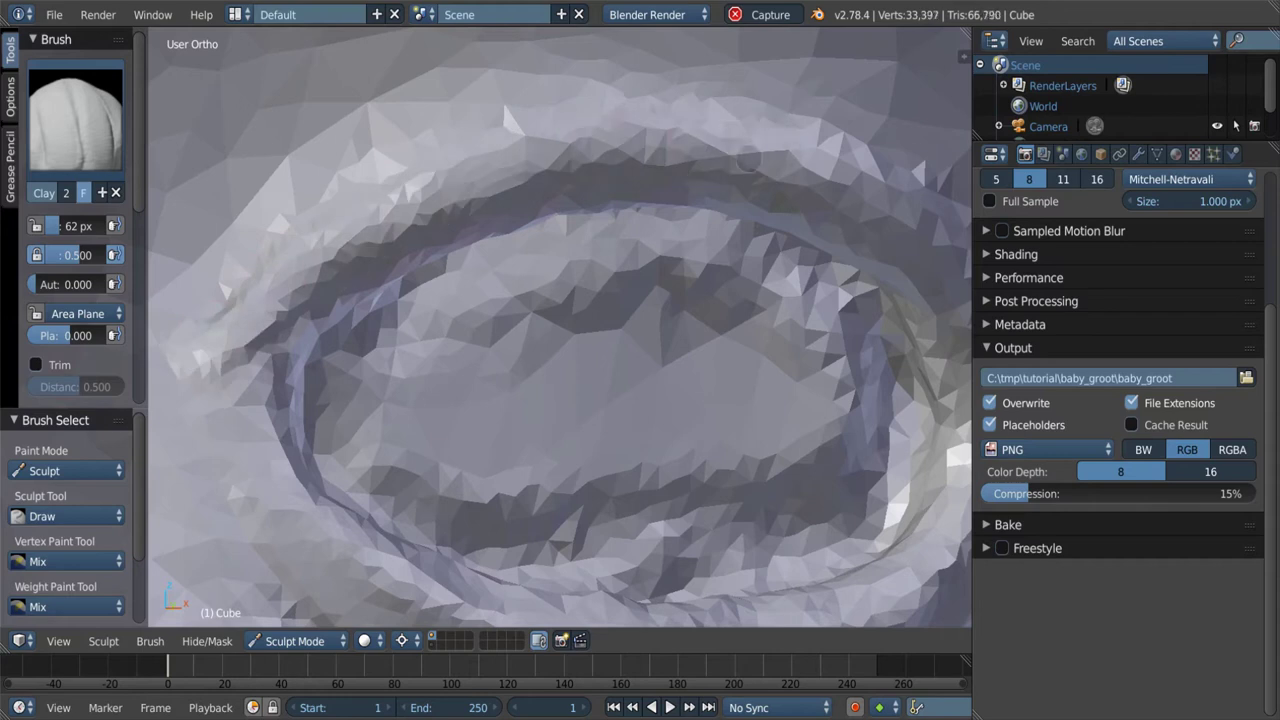
scroll(568, 312, down, 3)
scroll(568, 312, down, 3)
middle_drag(560, 320, 590, 320)
scroll(568, 312, up, 5)
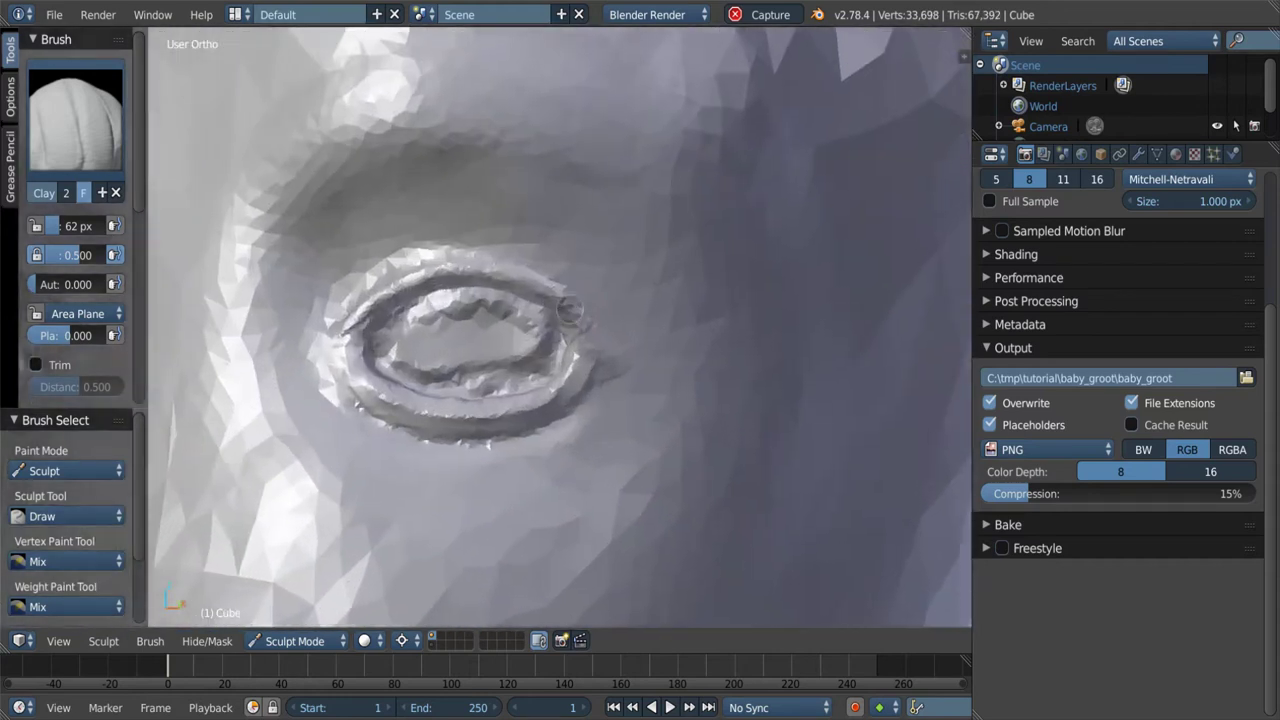
key(shift+c)
scroll(570, 312, up, 3)
scroll(620, 405, down, 2)
mouse_move(600, 385)
mouse_down()
mouse_move(630, 420)
mouse_move(595, 440)
mouse_up()
middle_drag(437, 443, 380, 350)
Select the Grab brush with an enlarged radius and enable Lock Z.
key(g)
key(f)
click(420, 400)
scroll(75, 200, down, 5)
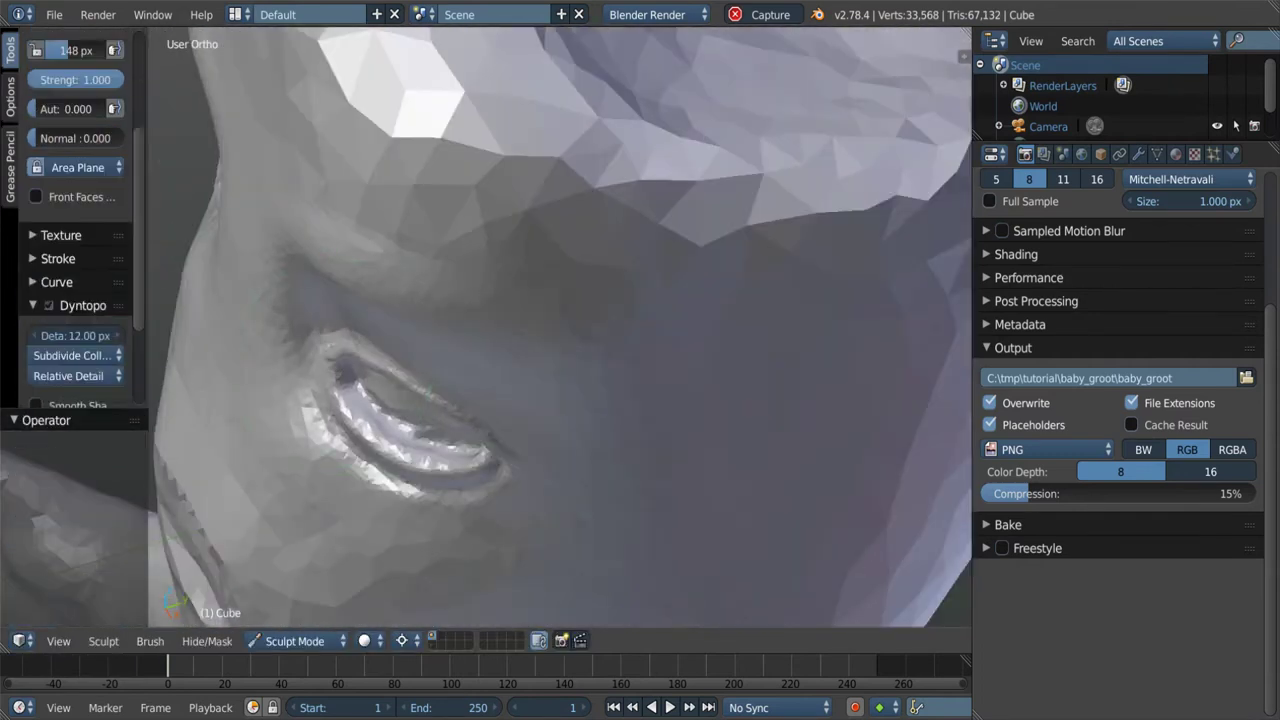
scroll(75, 200, down, 5)
click(107, 287)
Frame the face and sculpt the mouth into a round opening with the Draw brush.
middle_drag(330, 390, 337, 374)
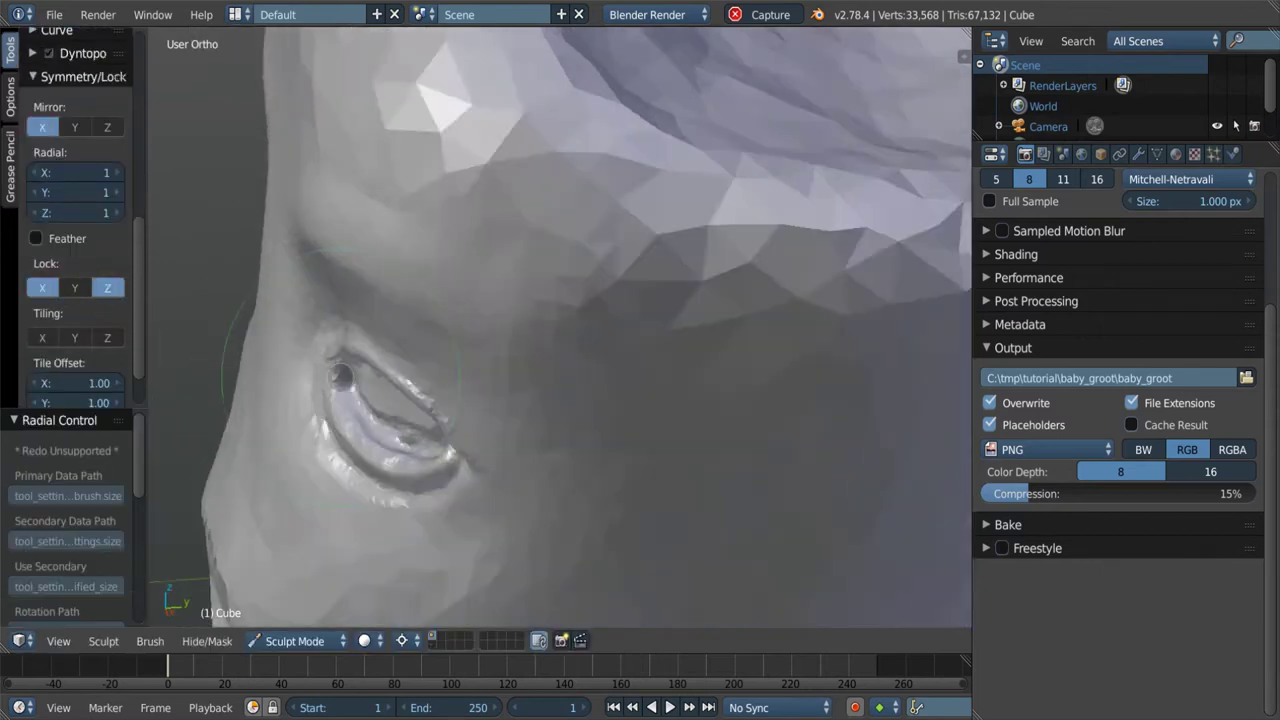
mouse_move(460, 425)
middle_down()
mouse_move(400, 380)
mouse_move(380, 390)
middle_up()
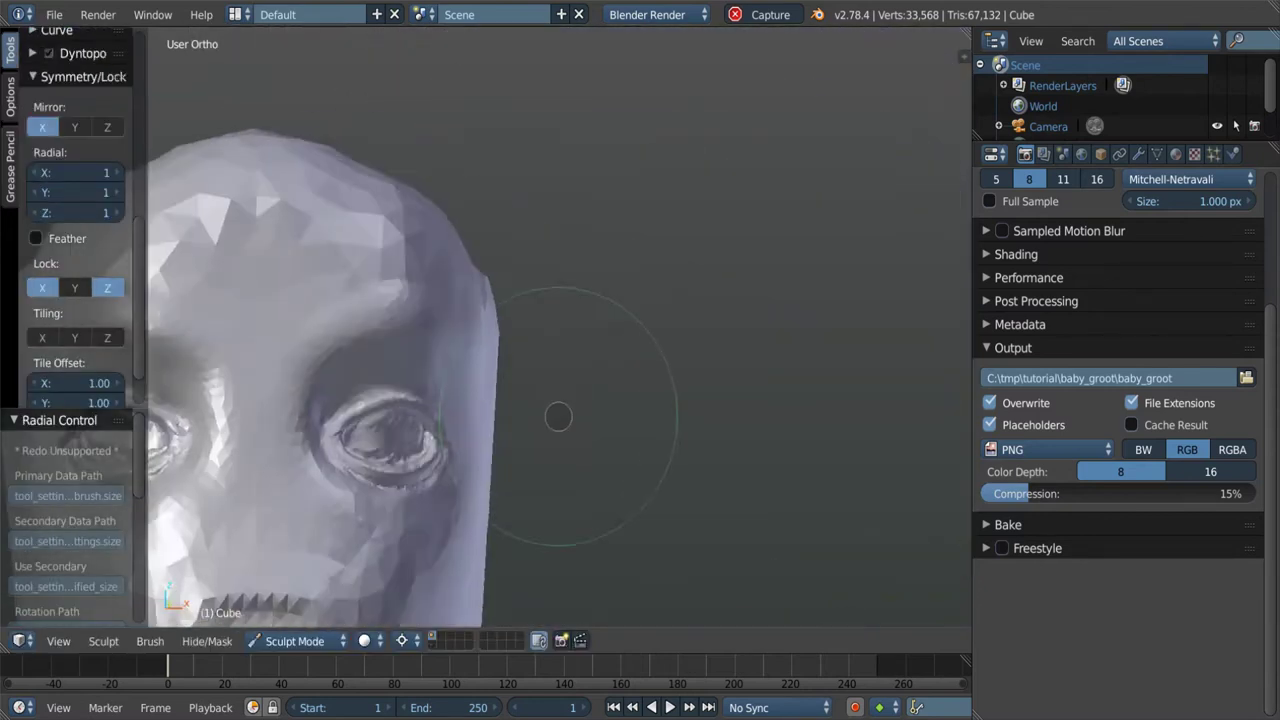
scroll(380, 390, down, 3)
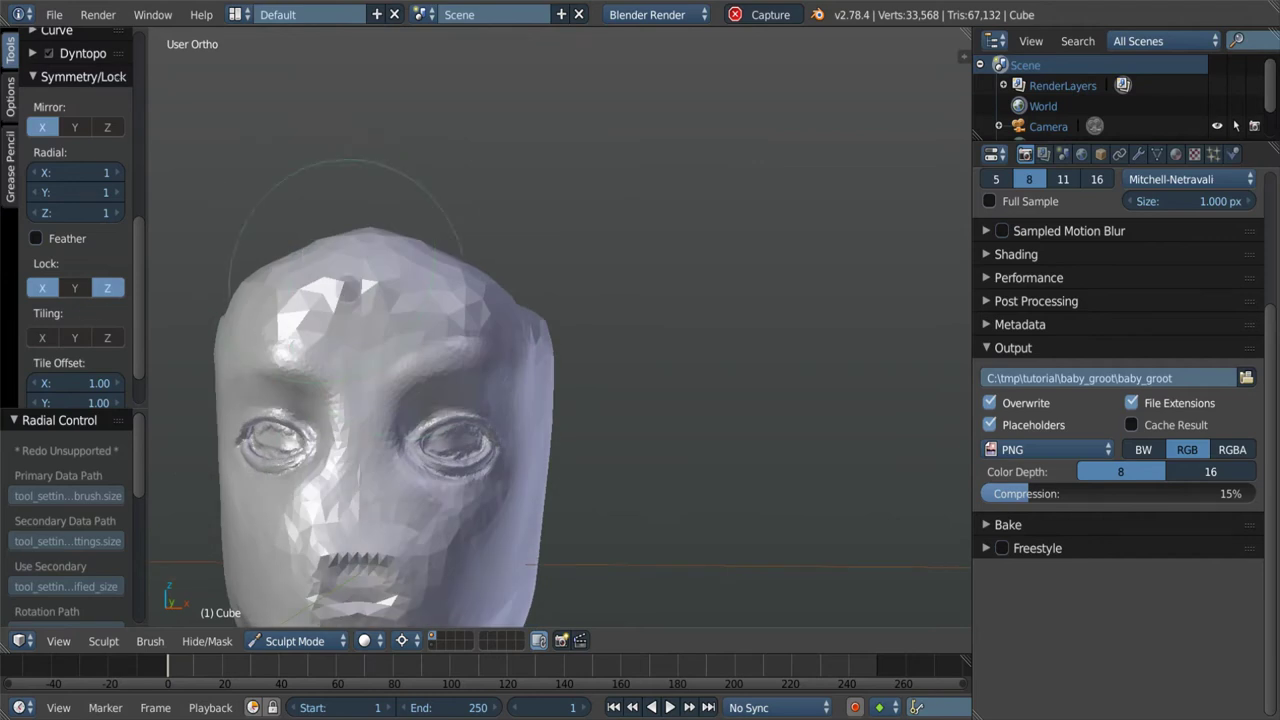
mouse_move(310, 262)
middle_down()
mouse_move(414, 316)
mouse_move(380, 289)
middle_up()
middle_drag(385, 233, 400, 300)
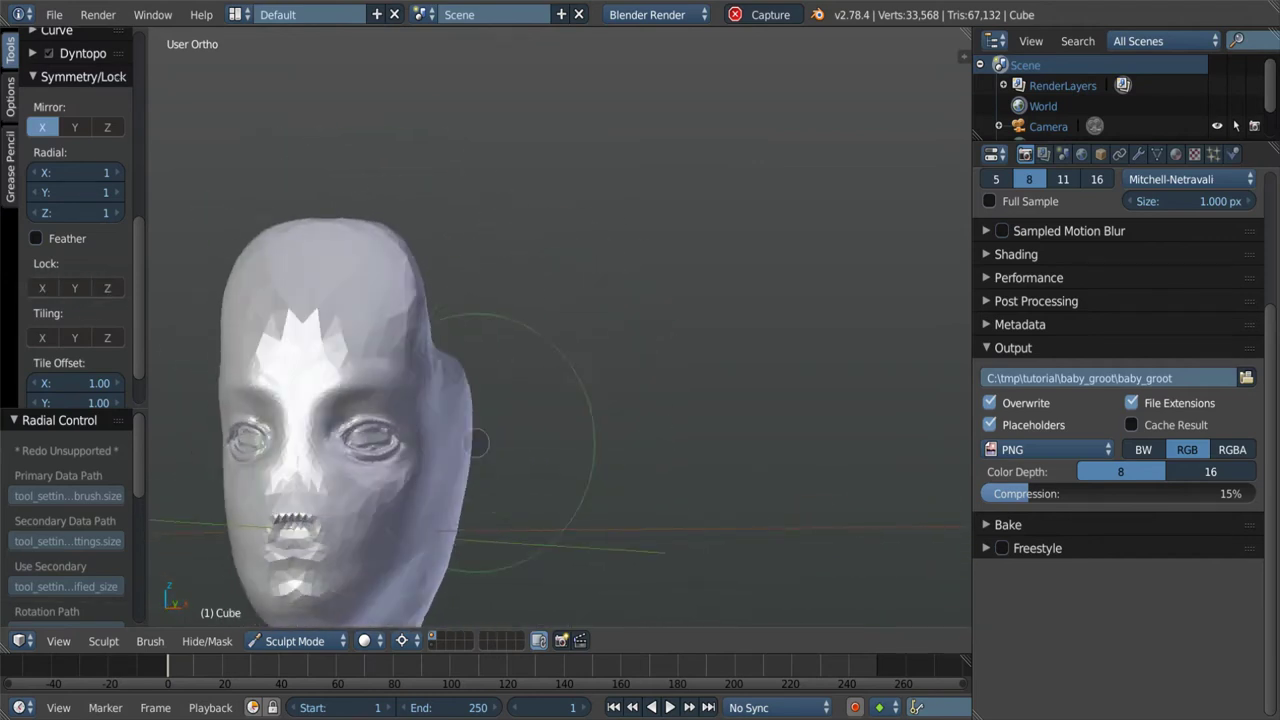
scroll(400, 300, up, 3)
scroll(70, 200, up, 3)
scroll(478, 376, up, 3)
scroll(478, 376, up, 2)
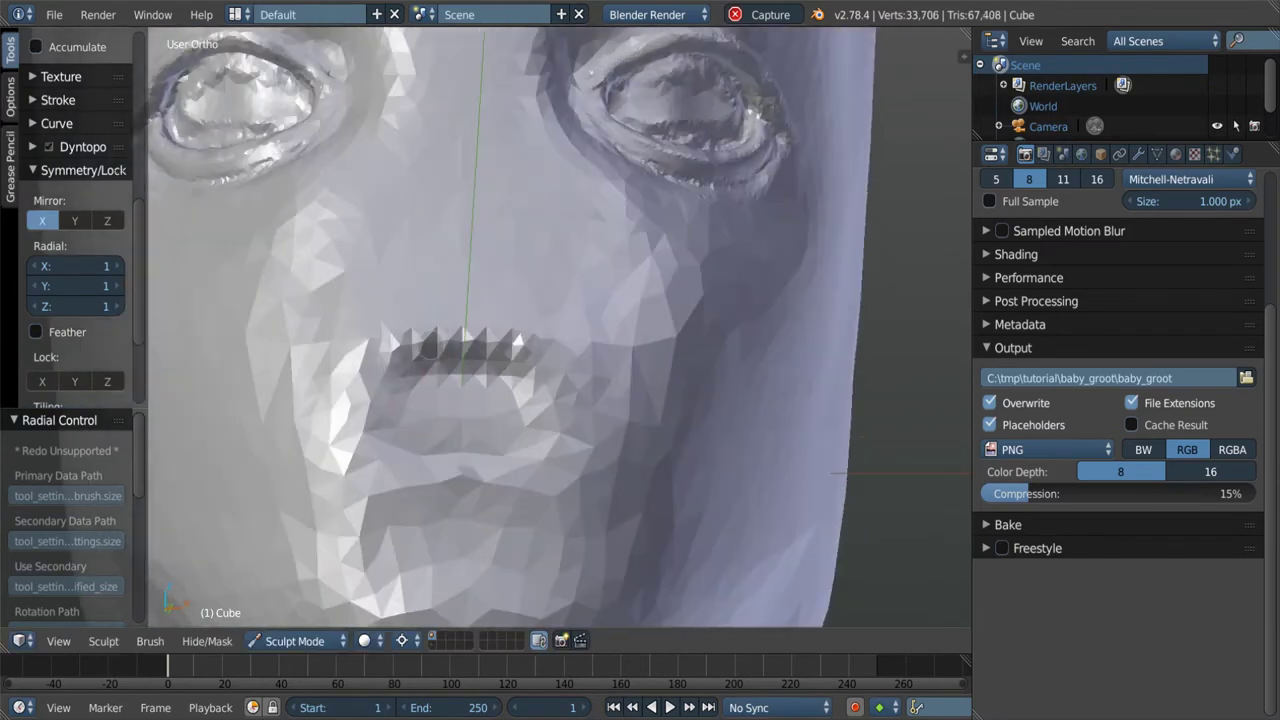
middle_drag(427, 350, 440, 433)
key(x)
scroll(455, 390, up, 2)
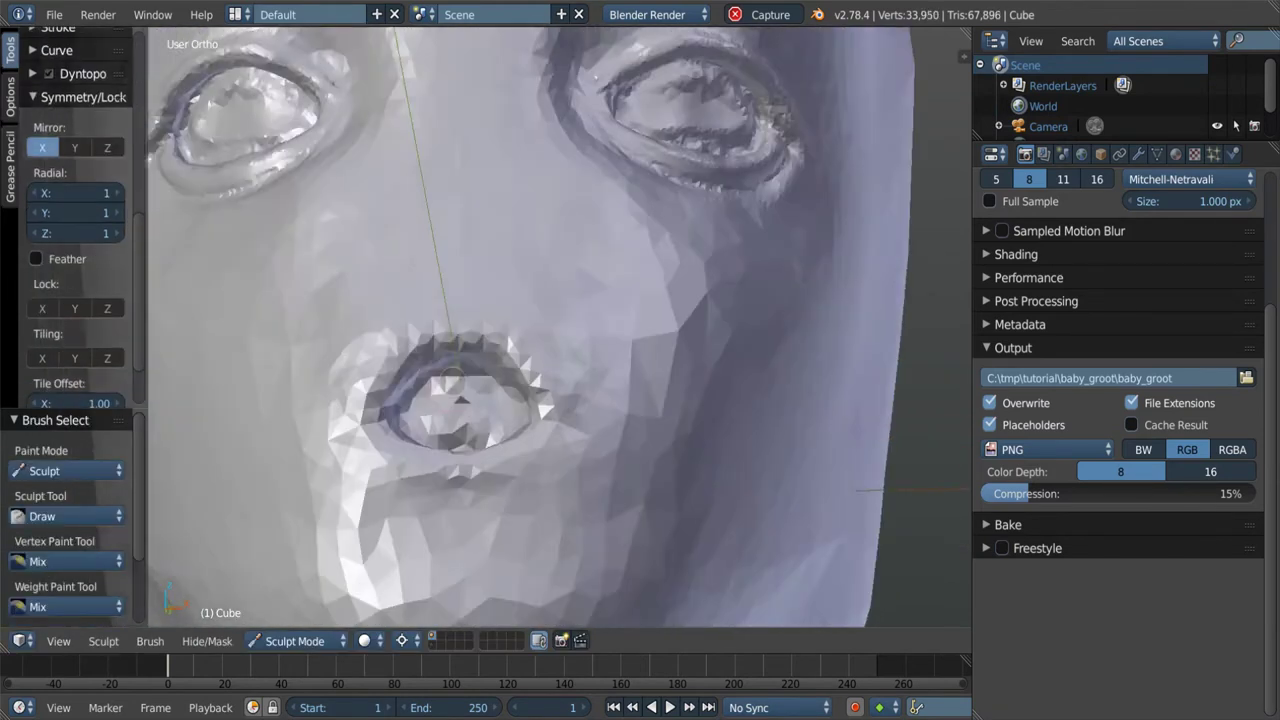
mouse_move(455, 390)
middle_down()
mouse_move(614, 428)
mouse_move(458, 414)
mouse_move(451, 376)
mouse_move(380, 340)
mouse_move(404, 331)
middle_up()
Resize the brush, expand the Dyntopo settings, and sculpt detail inside the mouth opening.
key(f)
click(458, 414)
scroll(380, 340, up, 4)
ctrl+click(83, 146)
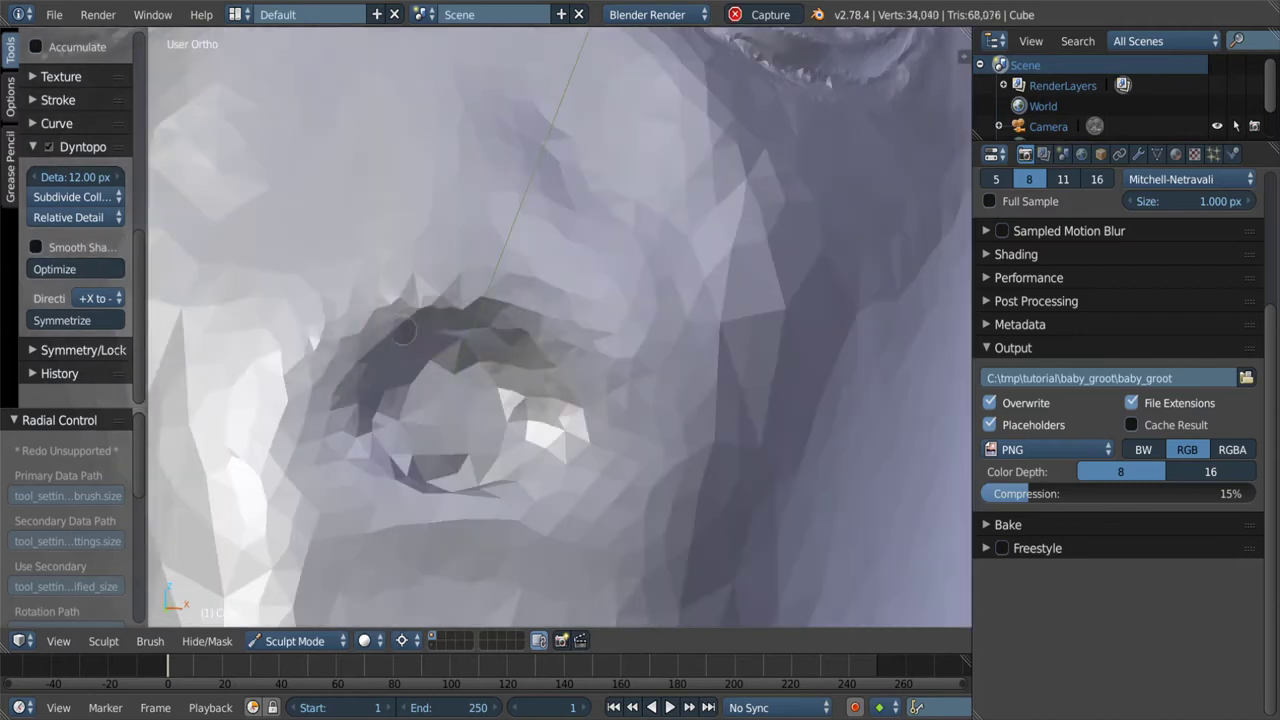
mouse_move(360, 372)
middle_down()
mouse_move(556, 416)
mouse_move(582, 403)
mouse_move(431, 388)
middle_up()
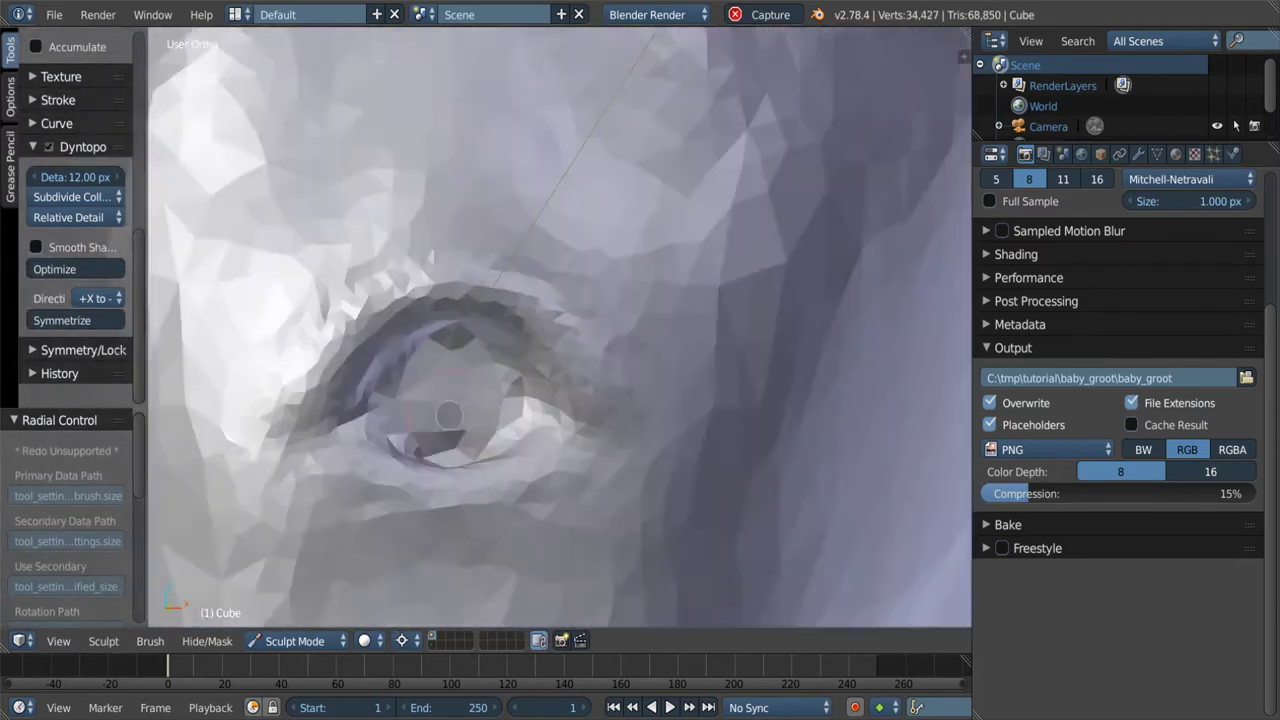
scroll(431, 388, up, 4)
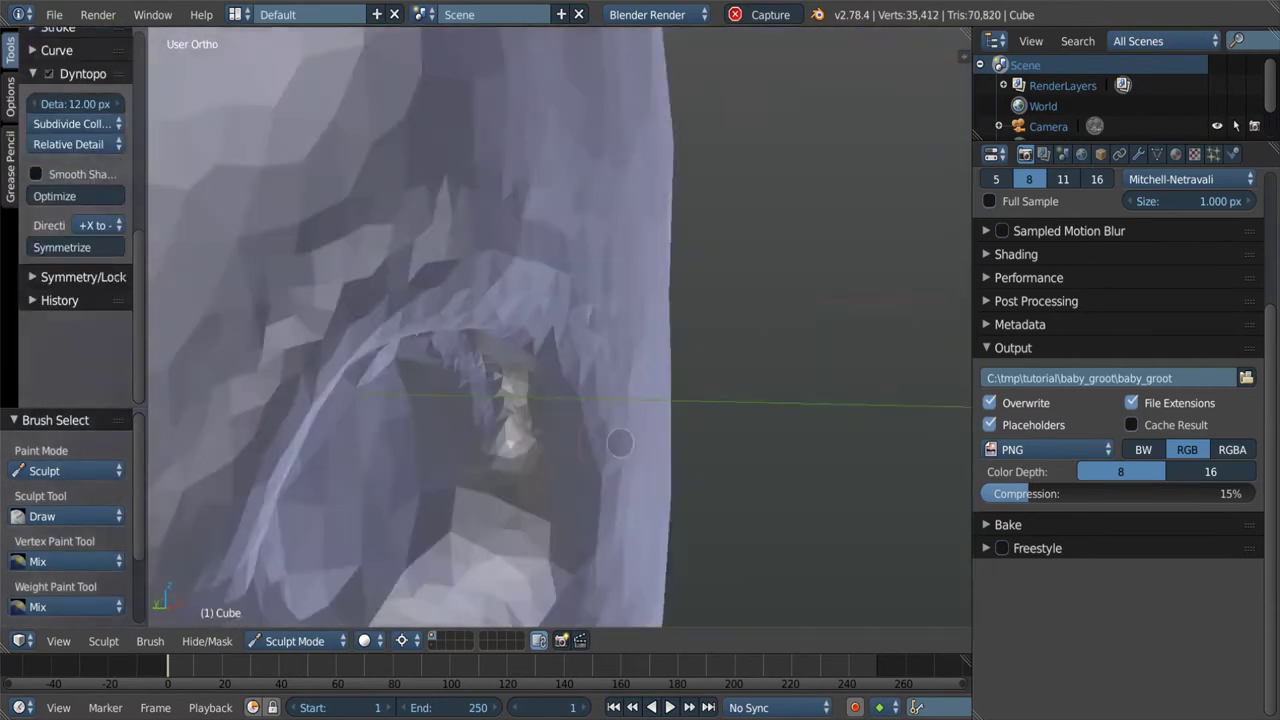
mouse_move(477, 347)
middle_down()
mouse_move(421, 520)
mouse_move(284, 231)
middle_up()
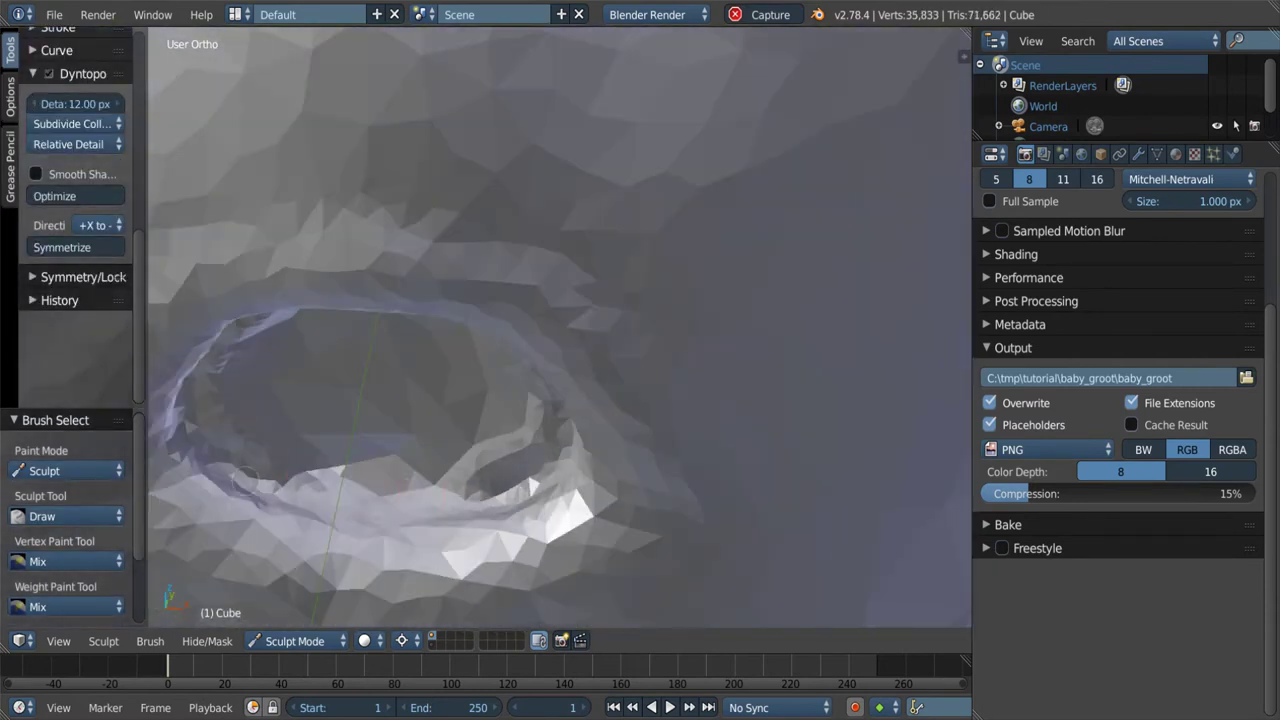
scroll(407, 426, down, 3)
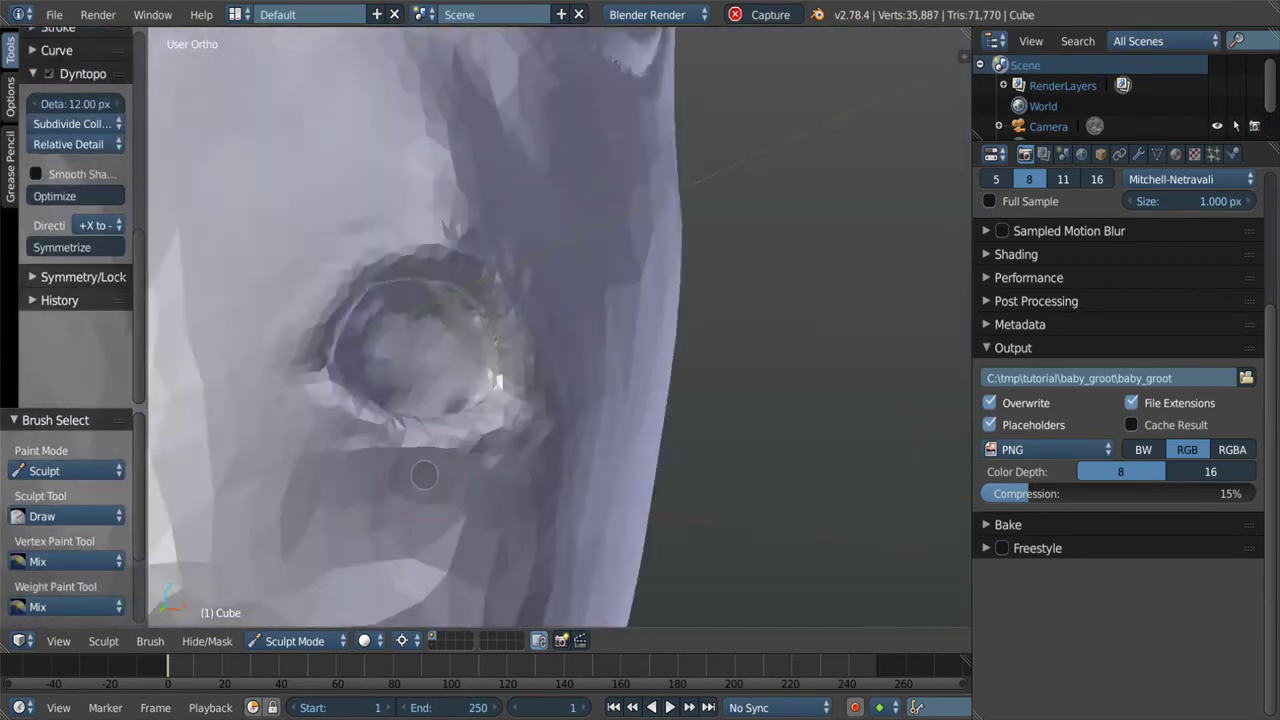
key(f)
middle_drag(370, 425, 494, 410)
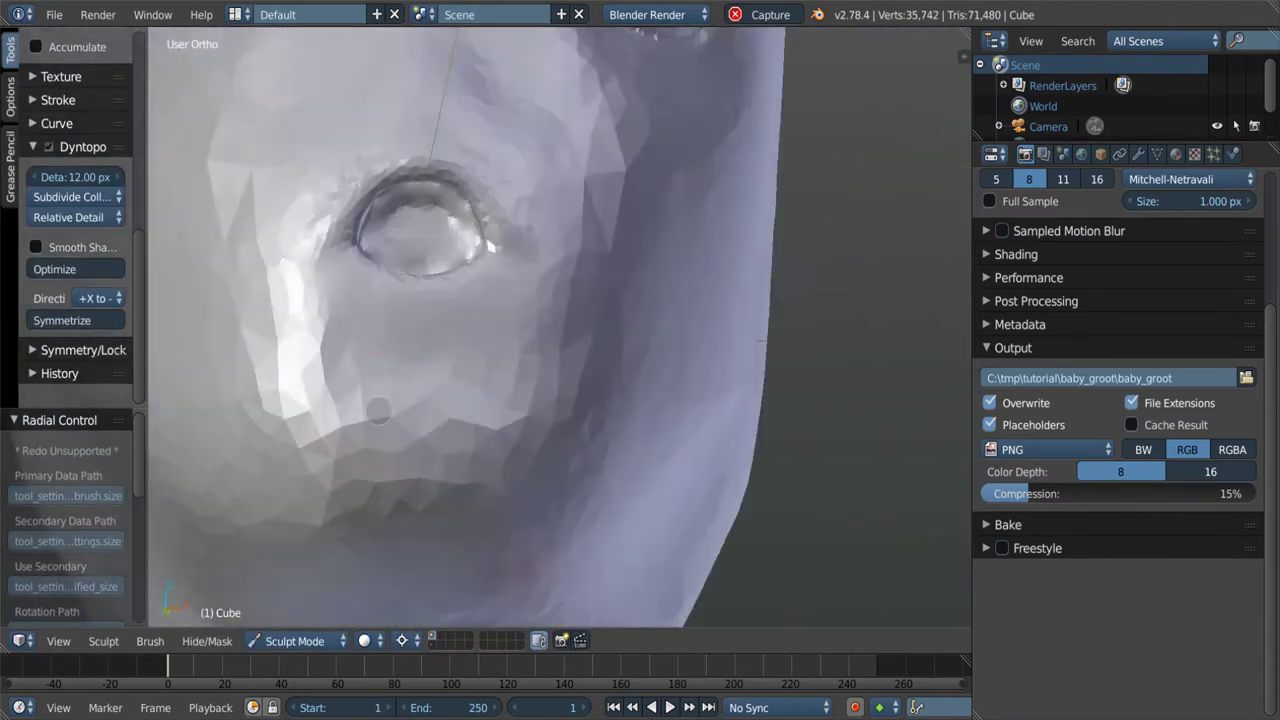
mouse_move(552, 509)
middle_down()
mouse_move(484, 408)
mouse_move(488, 355)
mouse_move(535, 304)
middle_up()
scroll(427, 381, down, 4)
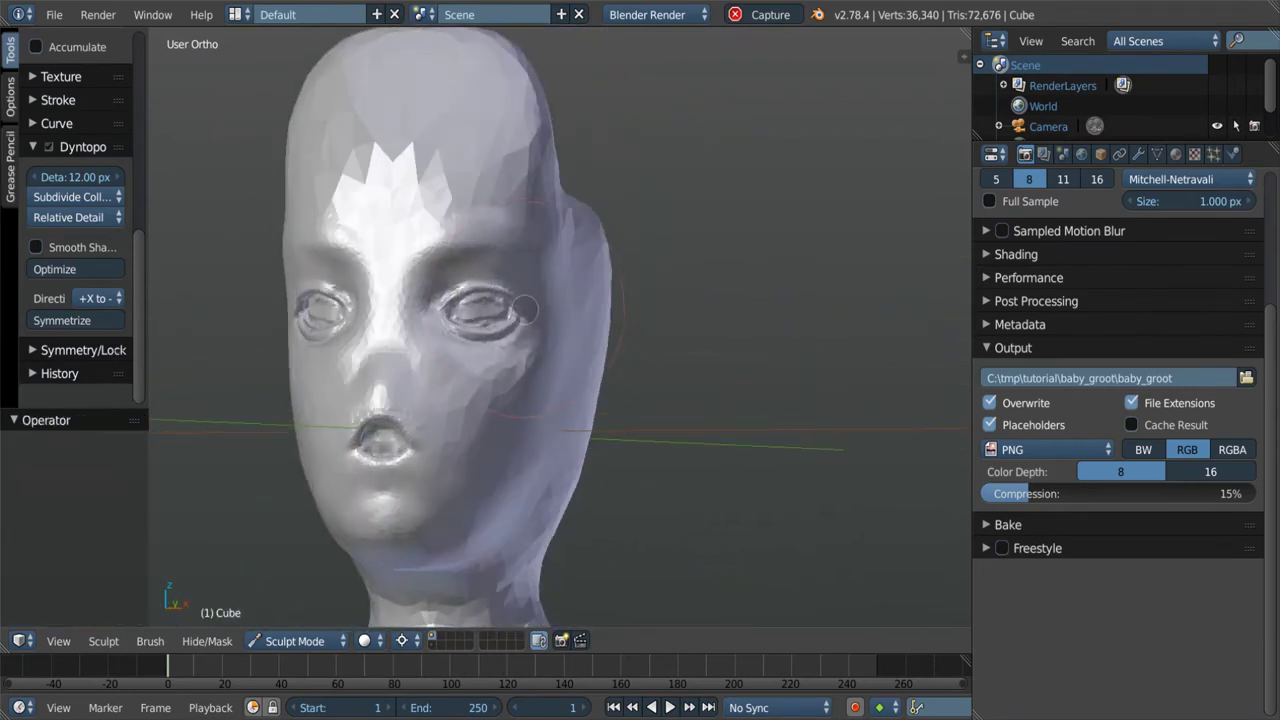
Resize the brush and crease the eye rims deeper.
scroll(530, 307, up, 4)
scroll(550, 305, up, 3)
scroll(565, 303, up, 1)
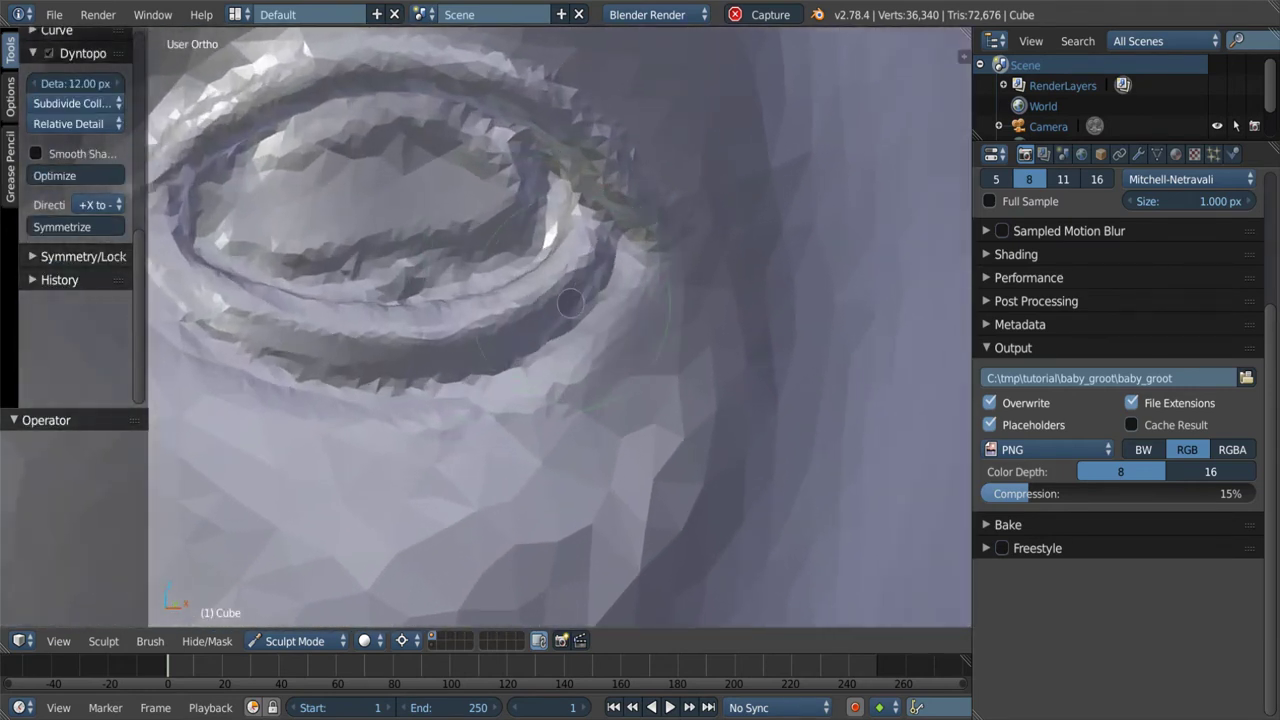
key(f)
click(457, 330)
middle_drag(457, 330, 450, 370)
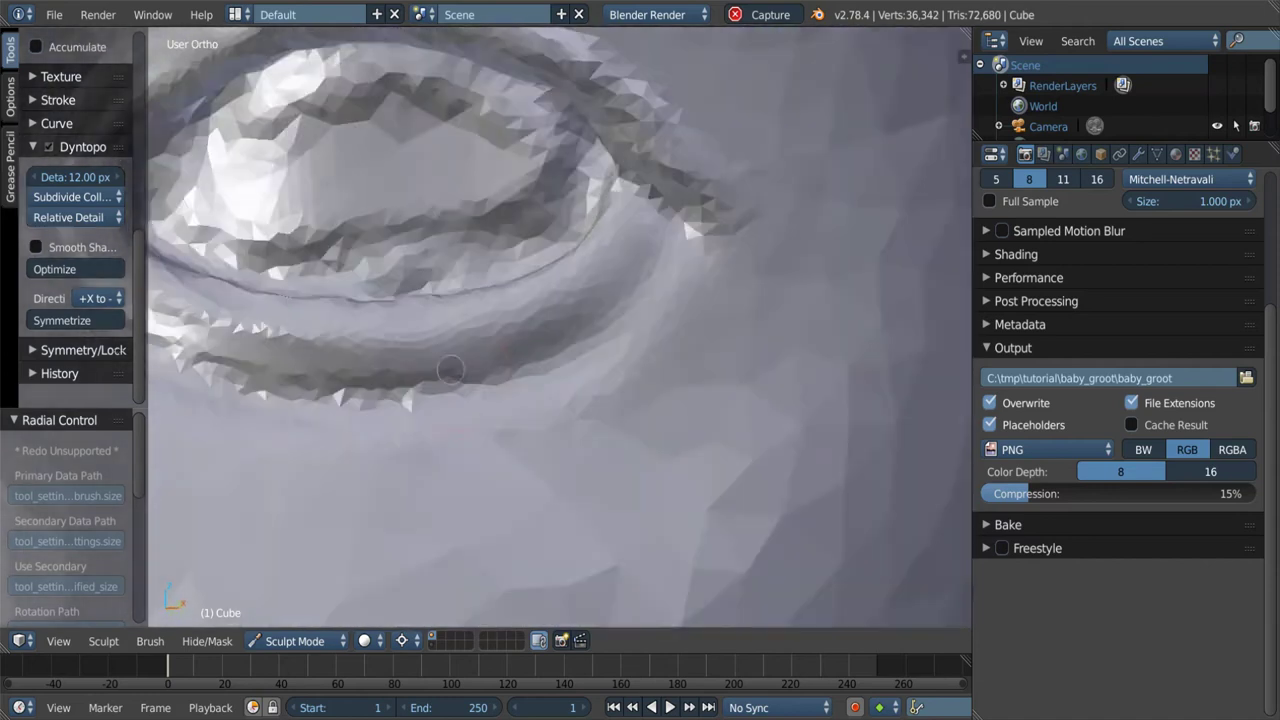
drag(450, 370, 549, 359)
scroll(596, 318, down, 4)
scroll(596, 318, down, 2)
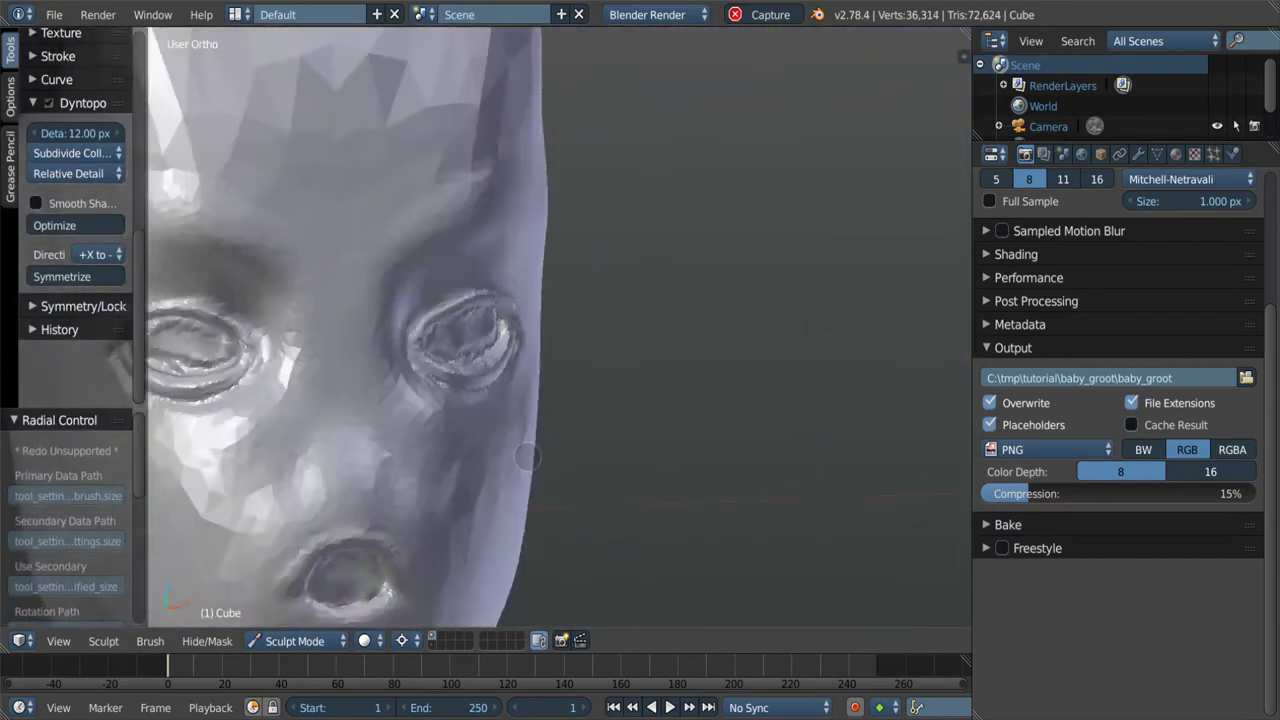
mouse_move(596, 318)
middle_down()
mouse_move(418, 372)
mouse_move(543, 443)
mouse_move(451, 434)
mouse_move(457, 370)
mouse_move(591, 297)
mouse_move(480, 560)
mouse_move(520, 432)
mouse_move(560, 400)
middle_up()
Select the Crease brush and orbit the view along the outstretched arm to the hand.
key(shift+c)
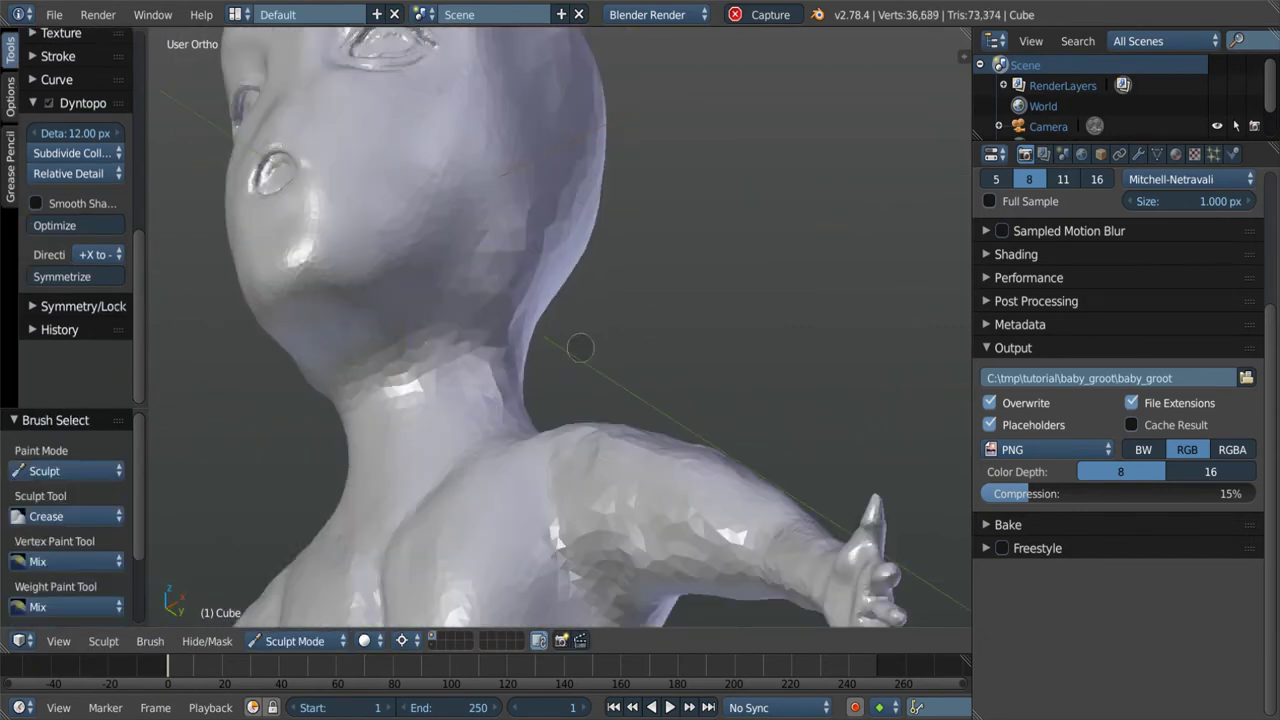
mouse_move(586, 349)
middle_down()
mouse_move(552, 460)
mouse_move(553, 325)
mouse_move(606, 360)
mouse_move(674, 377)
middle_up()
key(f)
scroll(703, 435, up, 3)
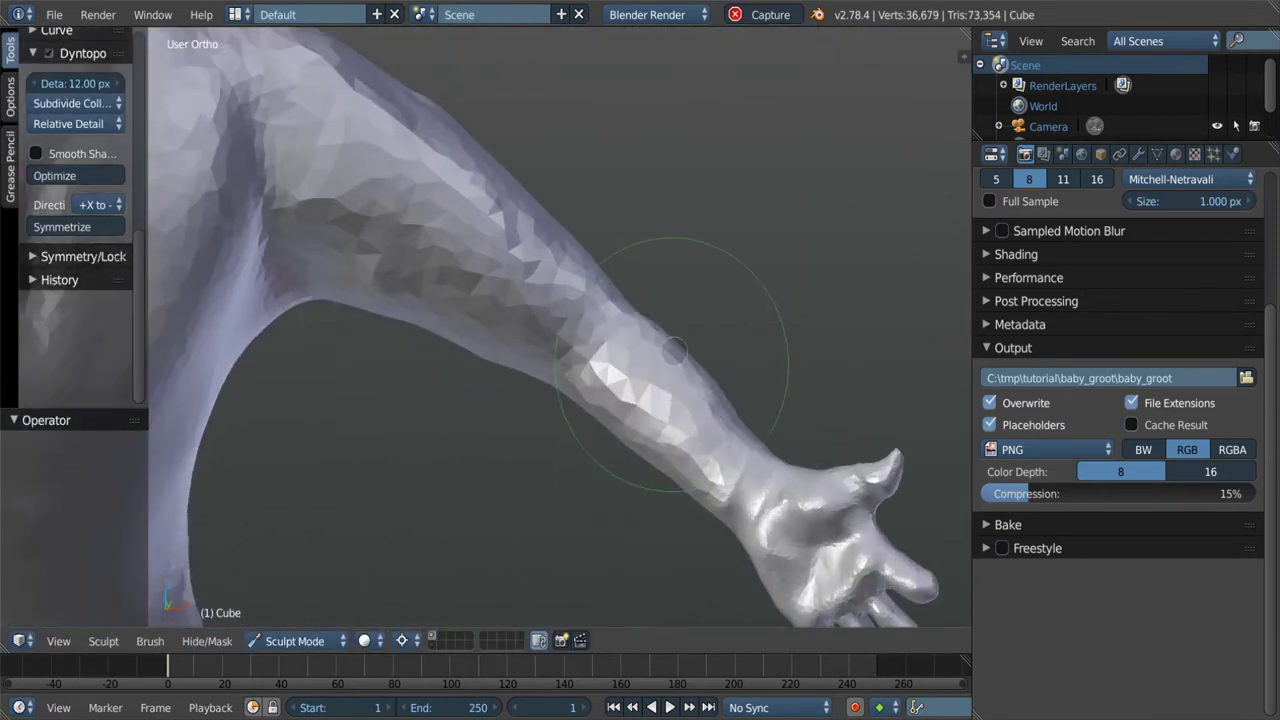
middle_drag(600, 500, 505, 190)
scroll(695, 331, up, 3)
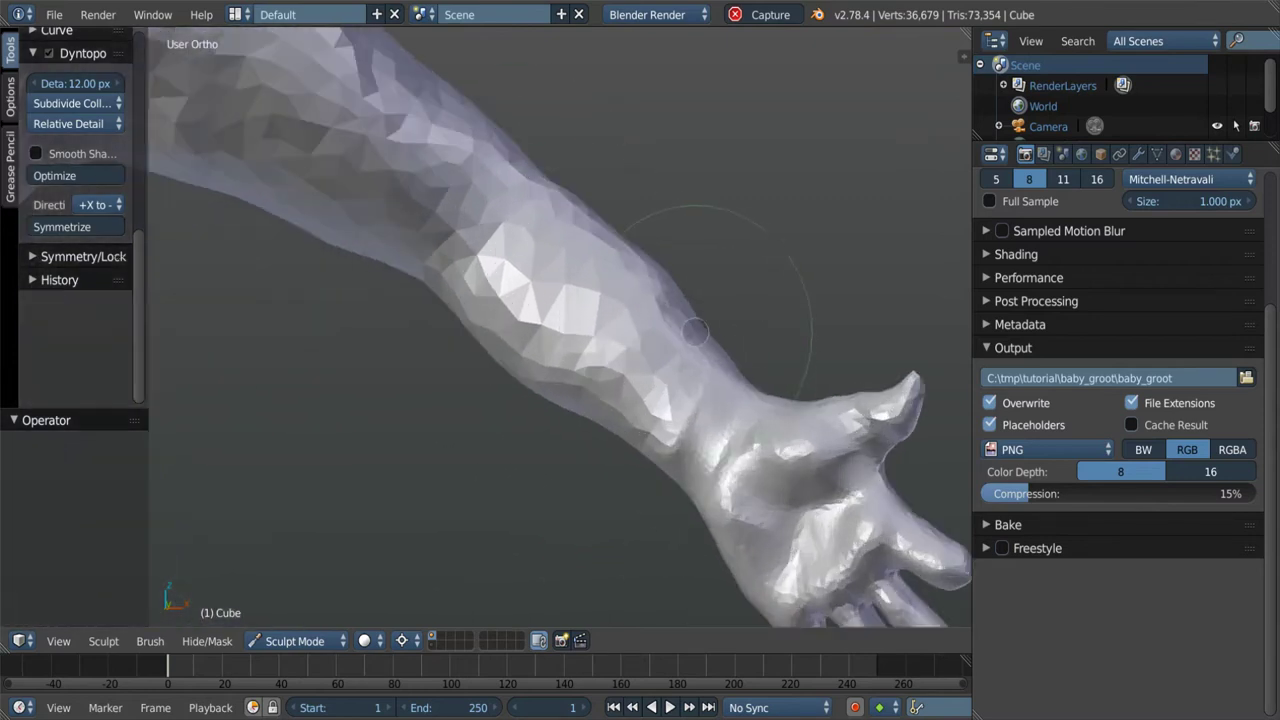
middle_drag(602, 425, 337, 434)
scroll(523, 377, up, 3)
middle_drag(523, 377, 466, 357)
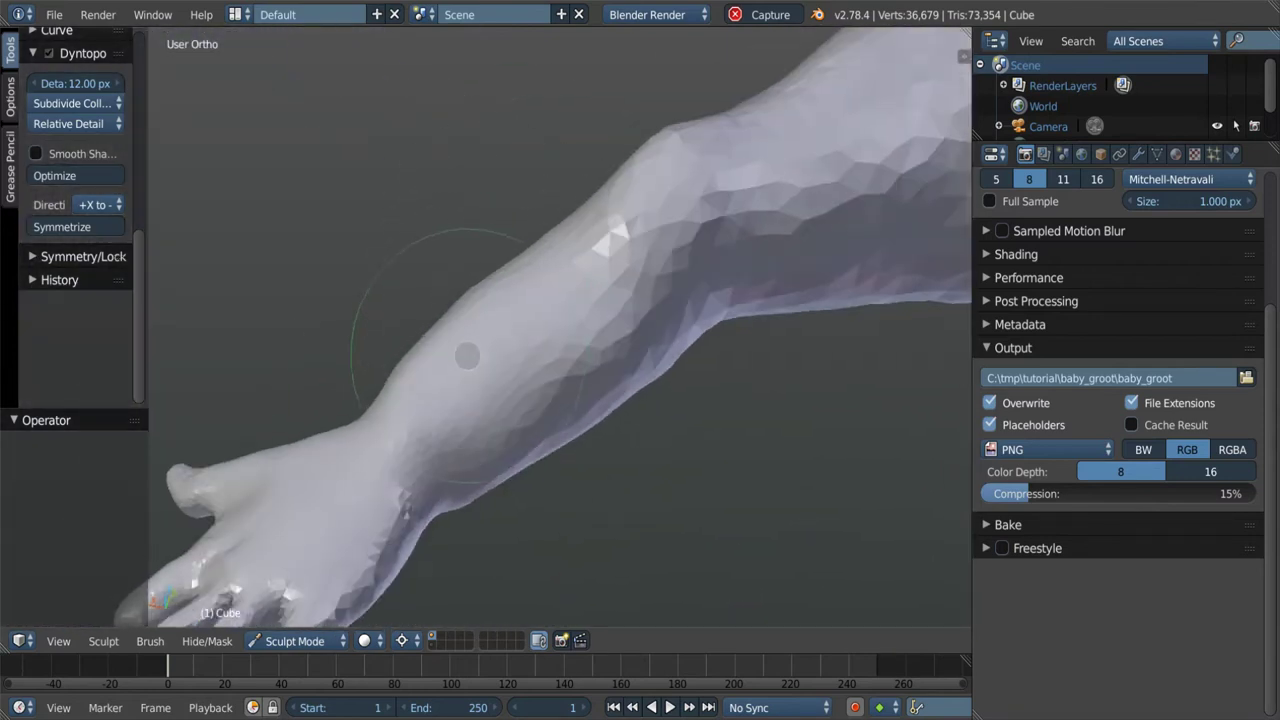
Set the brush radius to 102 and rework the forearm and hand surface.
key(f)
key(f)
mouse_move(509, 306)
middle_down()
mouse_move(586, 414)
mouse_move(743, 357)
mouse_move(395, 410)
mouse_move(463, 246)
mouse_move(705, 430)
mouse_move(720, 486)
mouse_move(587, 496)
mouse_move(647, 497)
middle_up()
key(f)
click(395, 410)
scroll(720, 486, up, 2)
scroll(640, 565, down, 3)
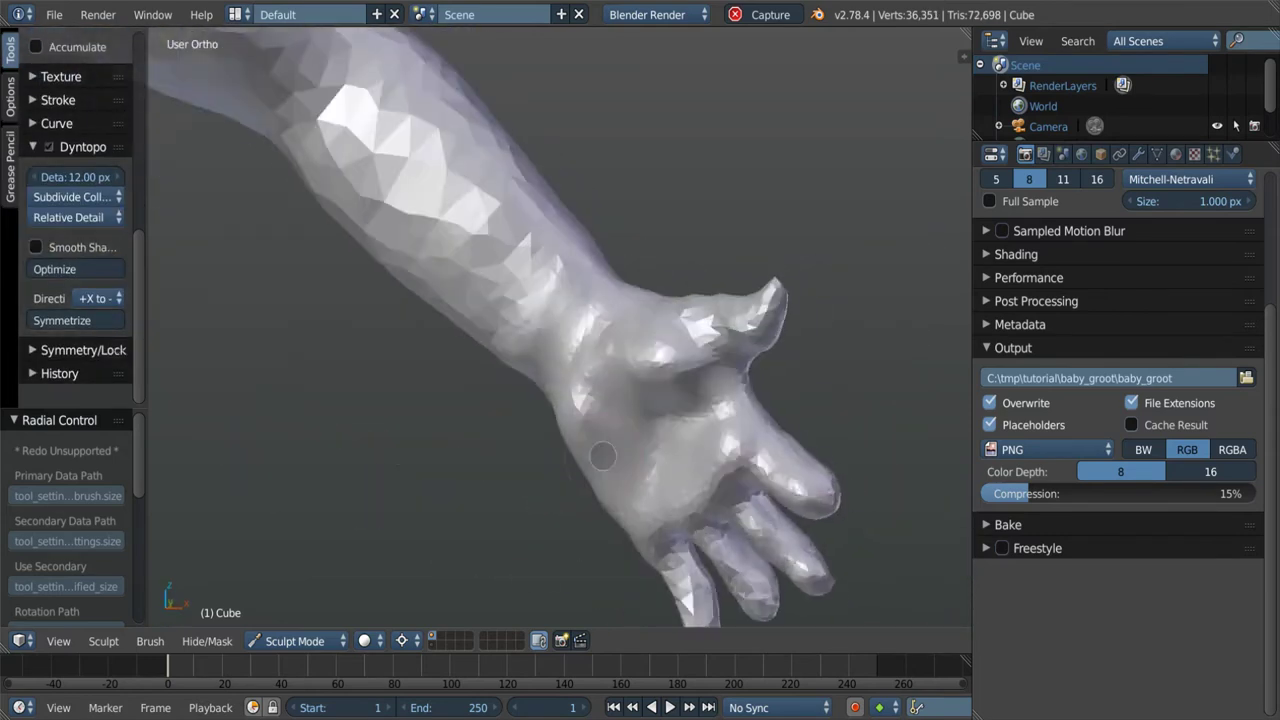
mouse_move(640, 565)
middle_down()
mouse_move(771, 514)
mouse_move(669, 463)
mouse_move(587, 460)
middle_up()
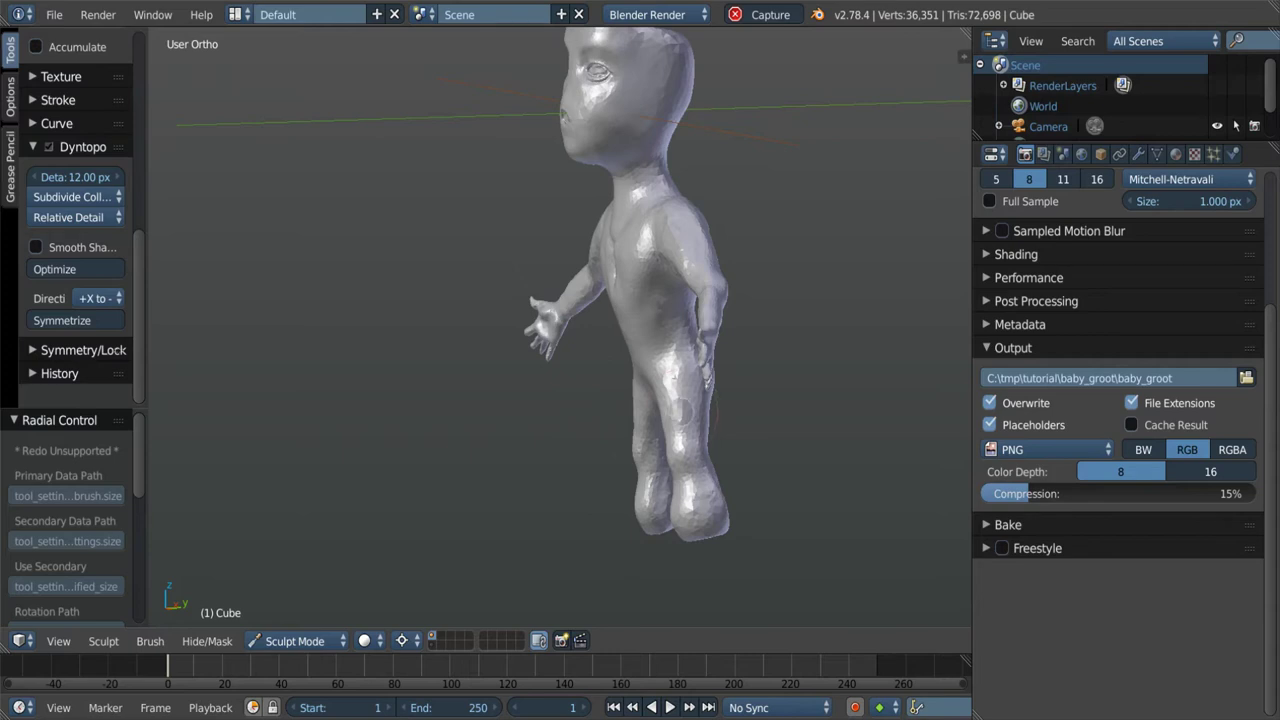
Frame the neck and chest, then pick the Crease brush with pinch raised to 0.241.
middle_drag(681, 408, 706, 326)
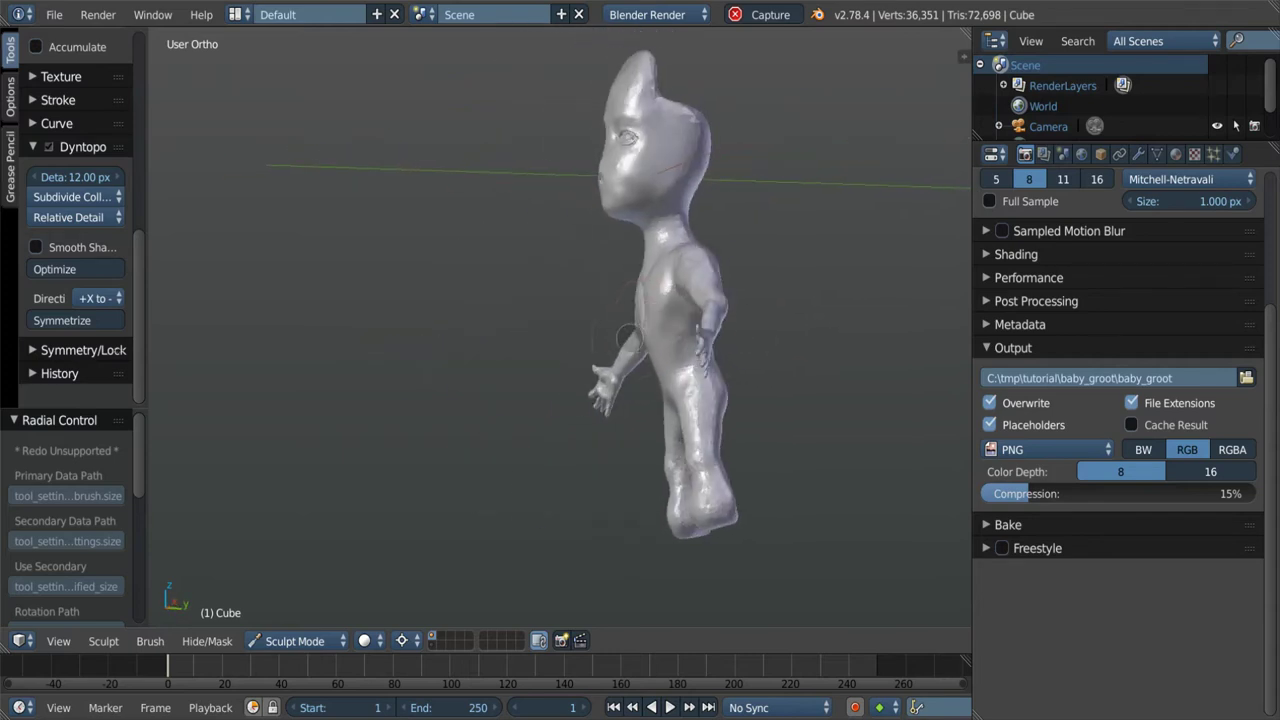
scroll(503, 370, up, 8)
scroll(520, 340, up, 2)
scroll(537, 322, down, 1)
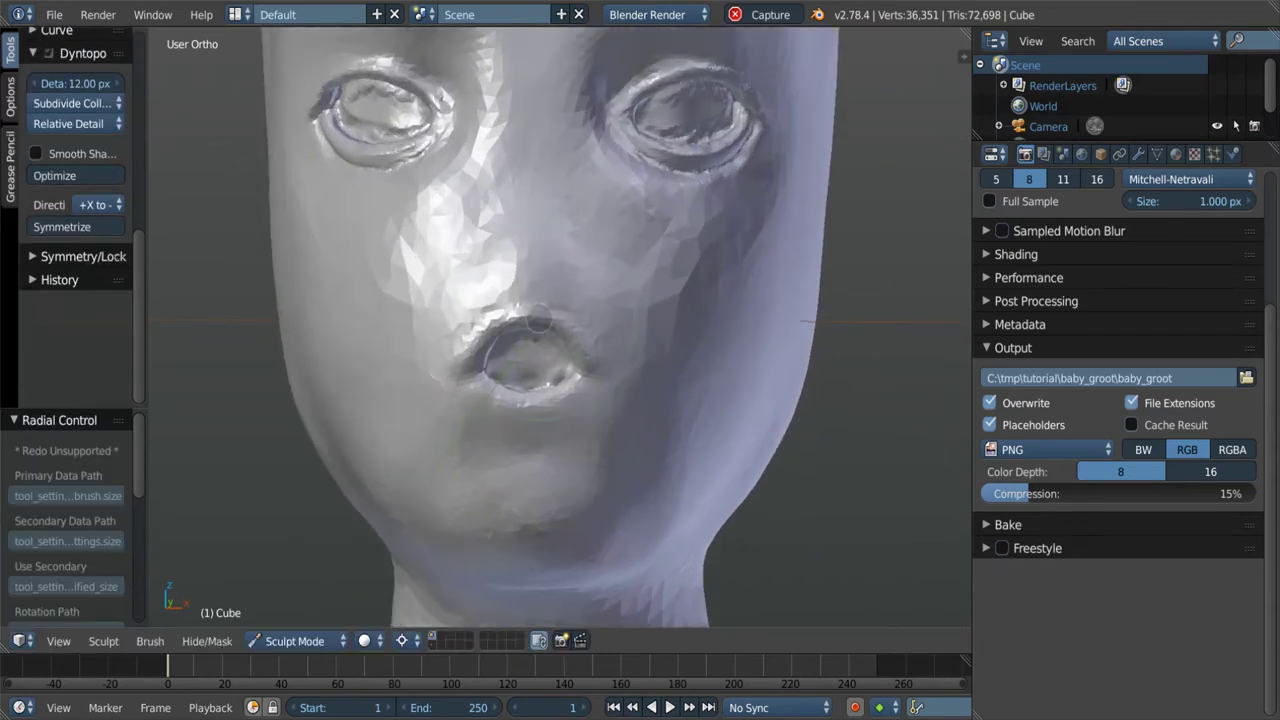
mouse_move(546, 335)
middle_down()
mouse_move(414, 378)
mouse_move(588, 369)
middle_up()
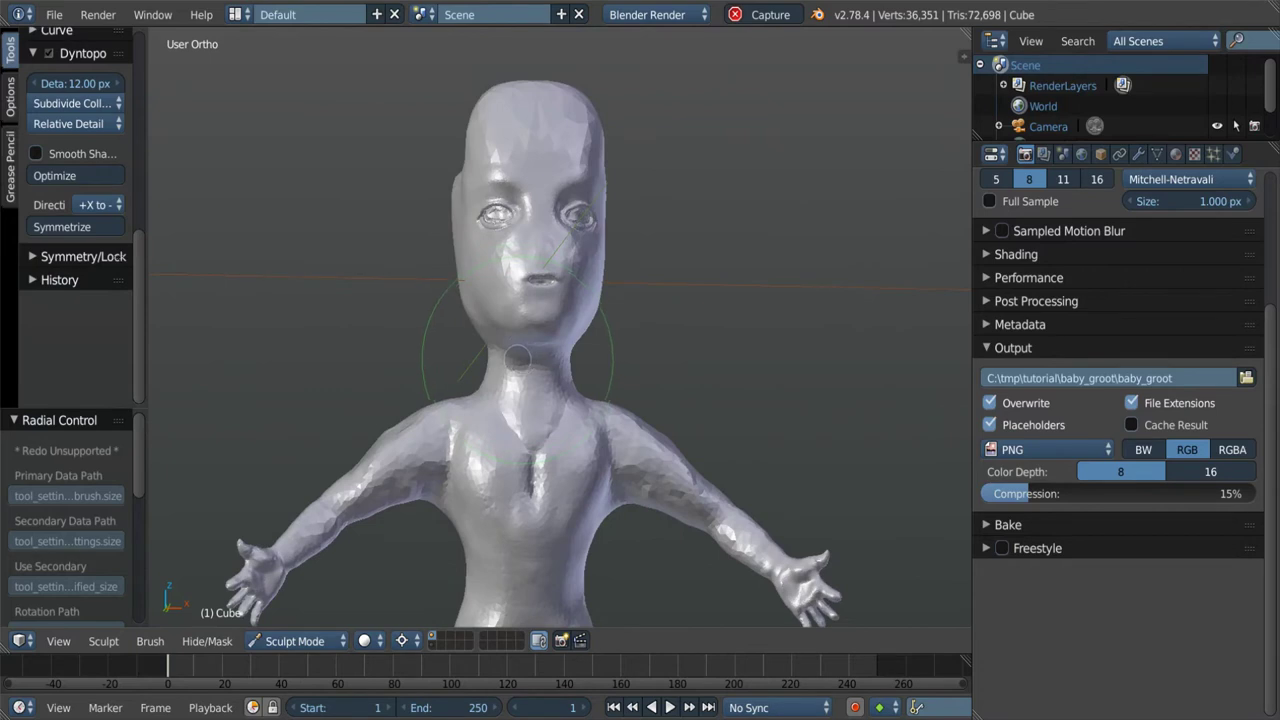
scroll(533, 383, up, 2)
scroll(457, 514, up, 2)
scroll(654, 430, up, 1)
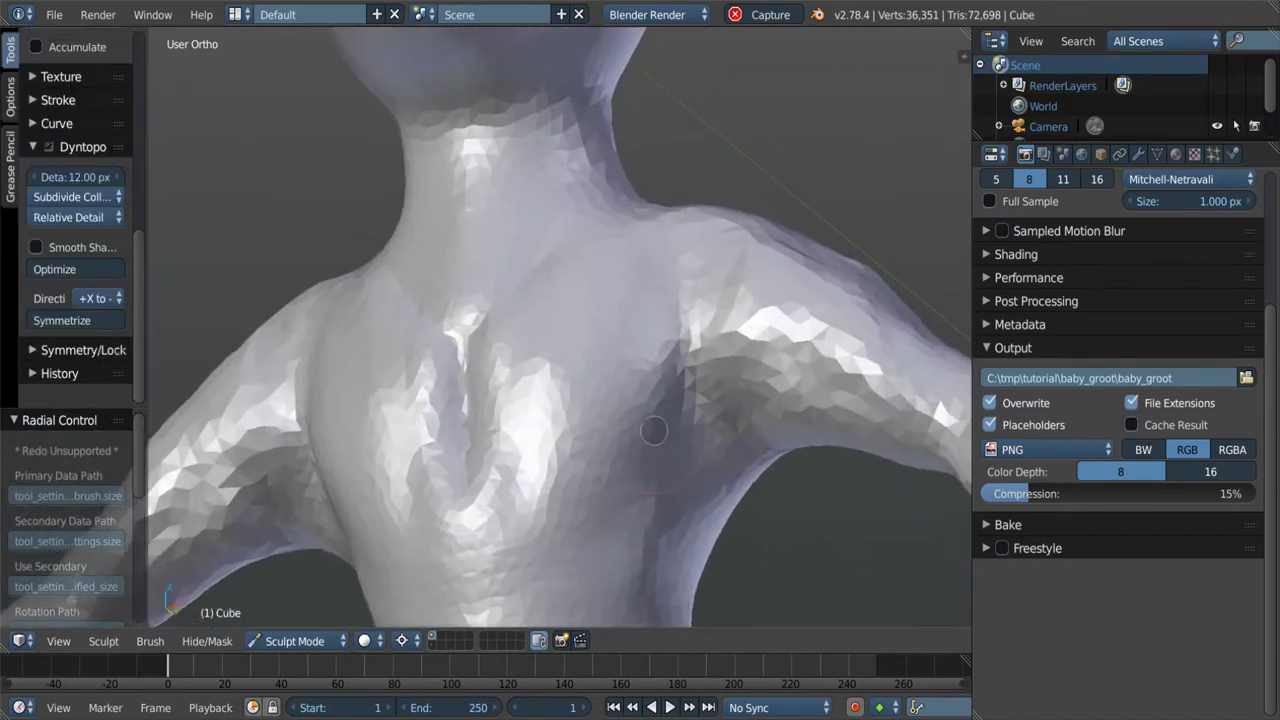
mouse_move(655, 420)
middle_down()
mouse_move(548, 238)
mouse_move(507, 308)
mouse_move(665, 208)
mouse_move(595, 300)
mouse_move(548, 334)
mouse_move(543, 371)
mouse_move(540, 330)
middle_up()
key(shift+c)
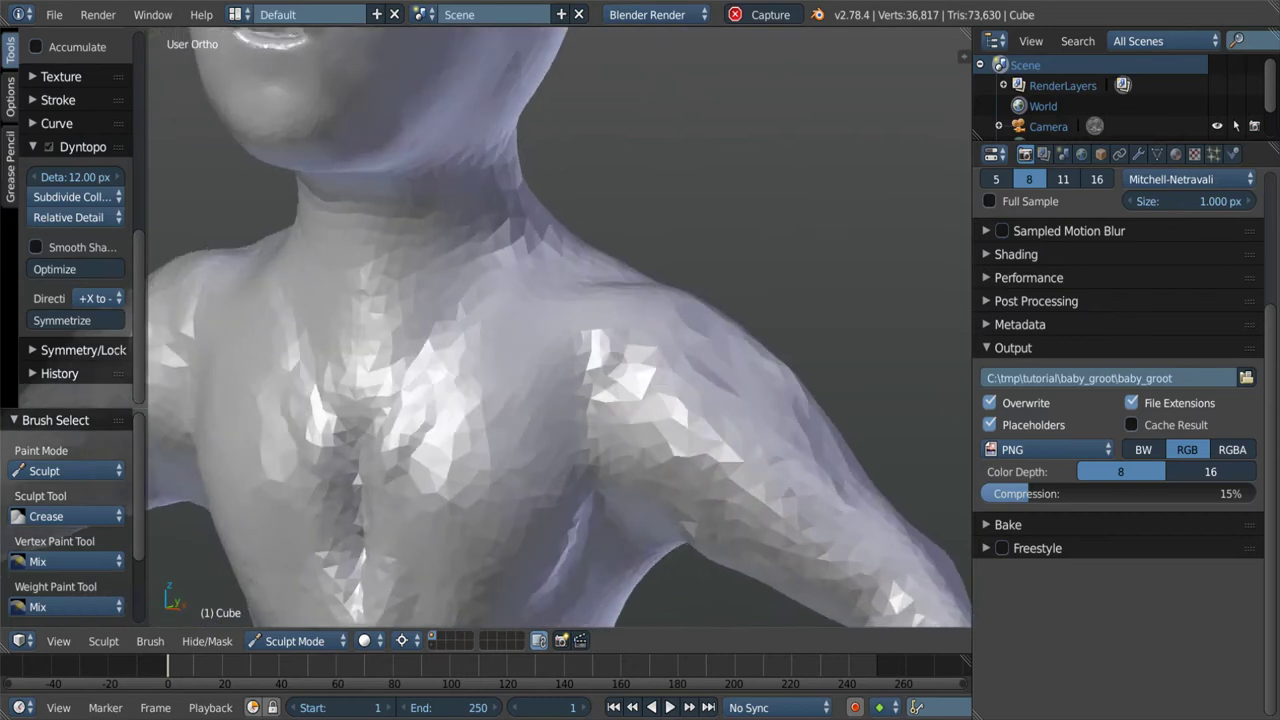
scroll(70, 250, up, 3)
drag(75, 266, 100, 266)
Carve crease grooves down the neck and across the chest and shoulder.
mouse_move(540, 330)
middle_down()
mouse_move(580, 293)
mouse_move(412, 332)
middle_up()
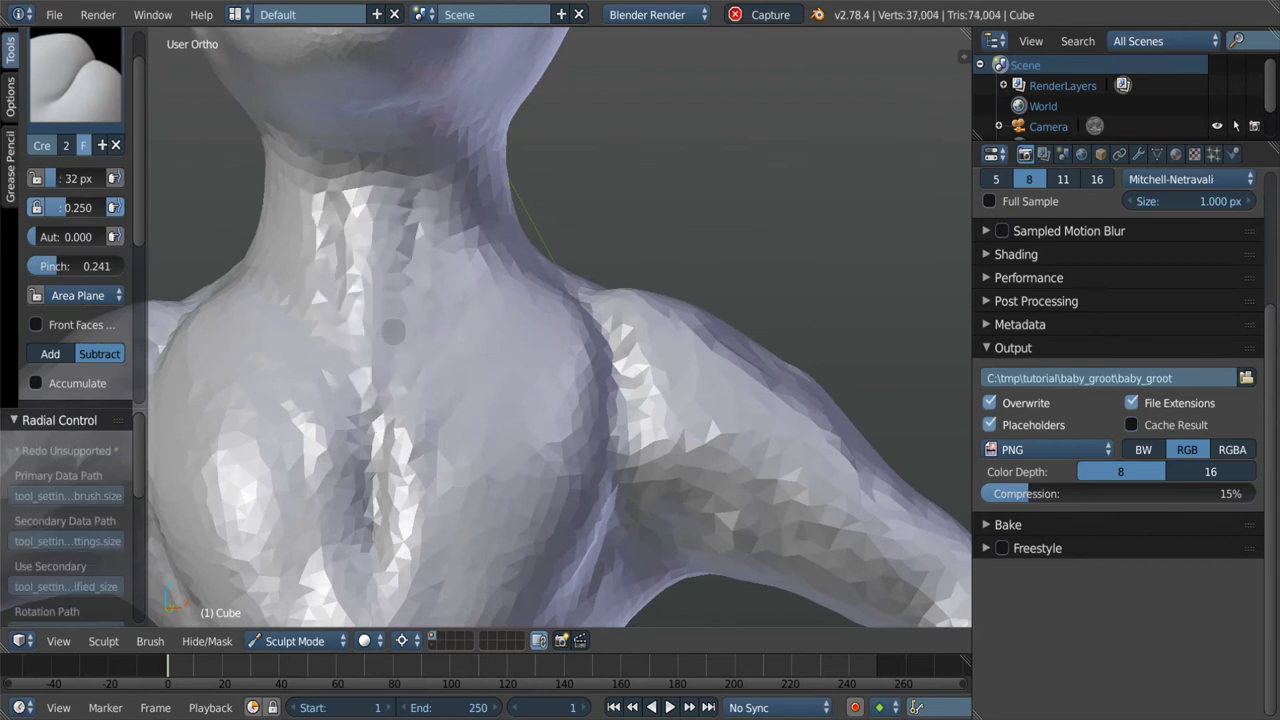
drag(393, 332, 370, 390)
middle_drag(370, 390, 483, 395)
middle_drag(470, 499, 366, 508)
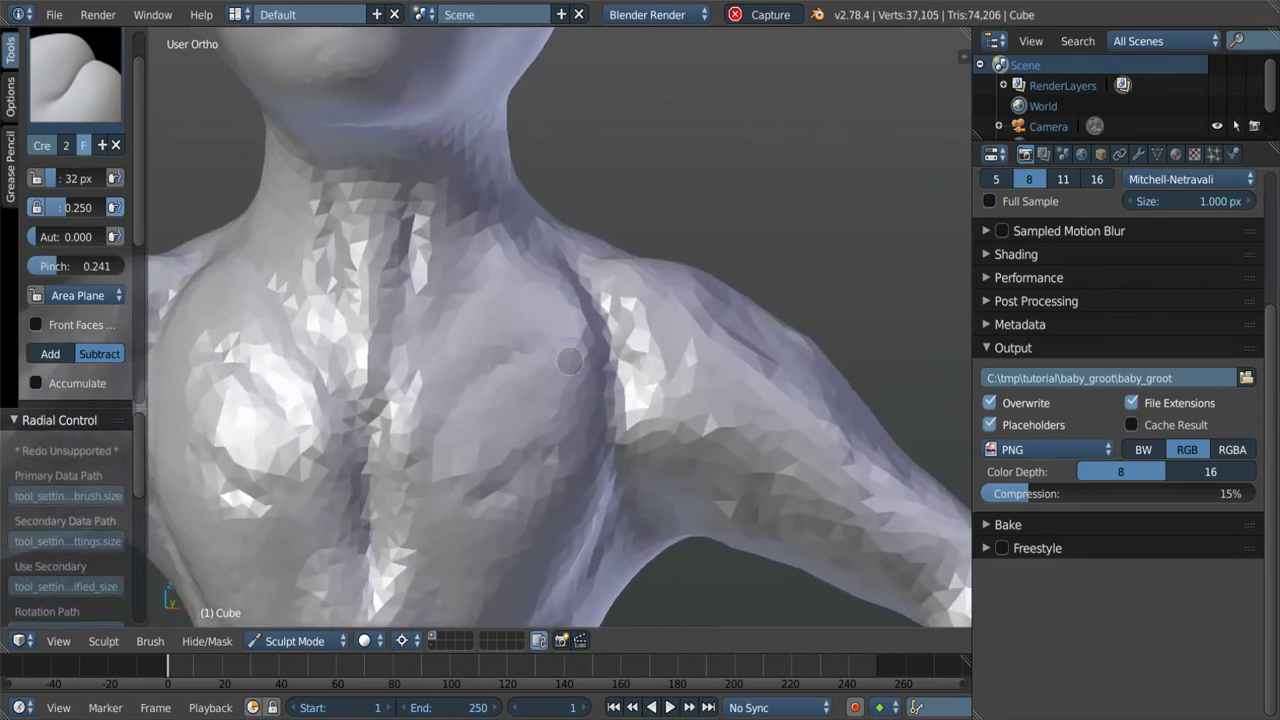
drag(486, 278, 460, 300)
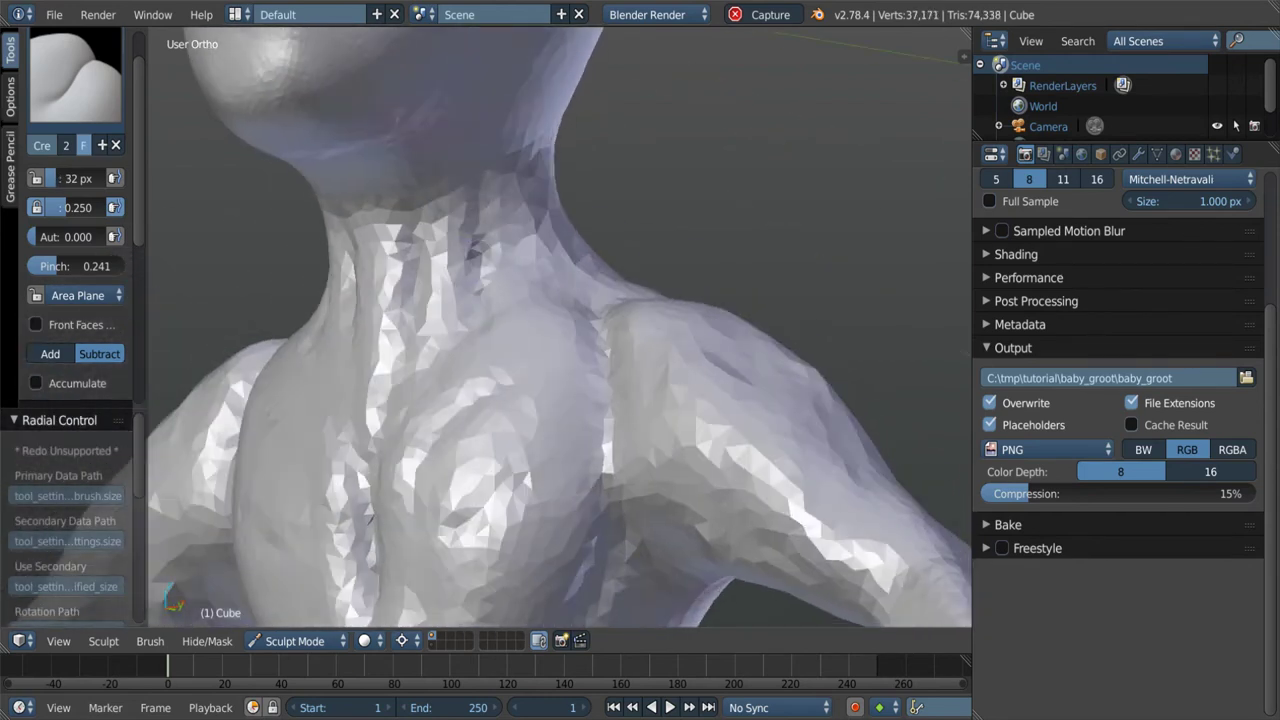
middle_drag(460, 300, 472, 260)
drag(476, 207, 462, 212)
middle_drag(462, 212, 449, 211)
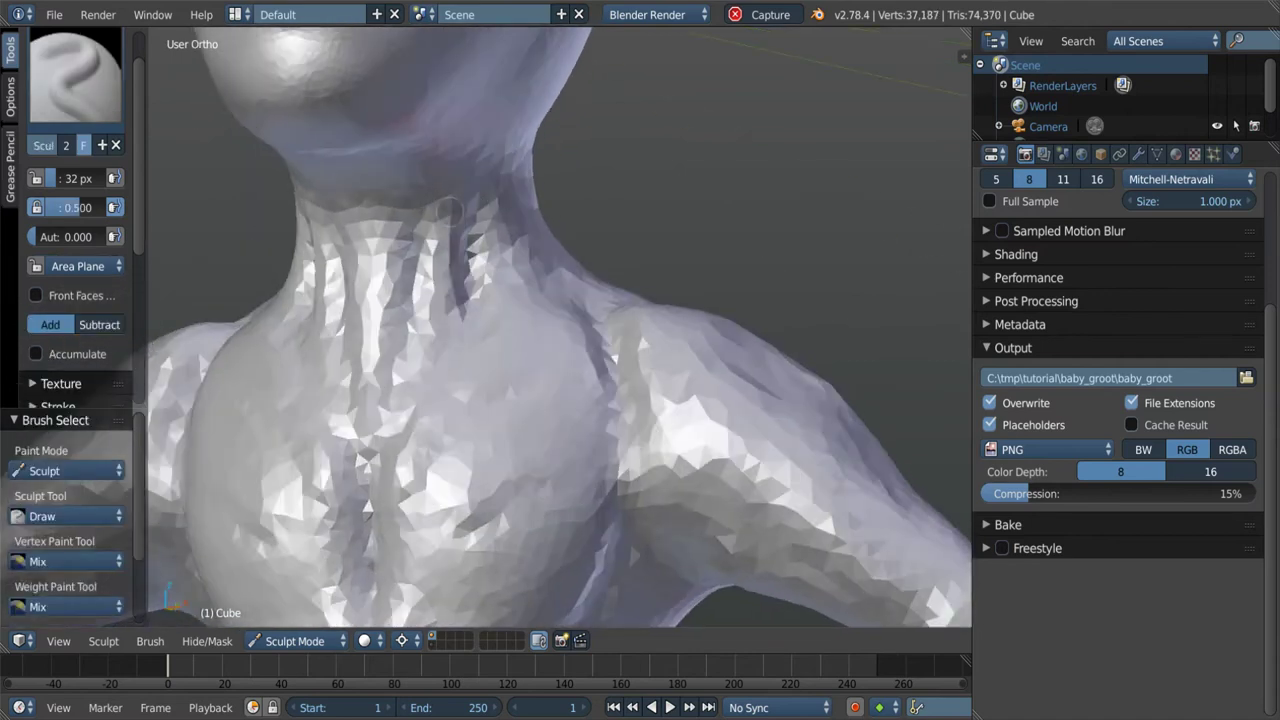
middle_drag(450, 300, 342, 371)
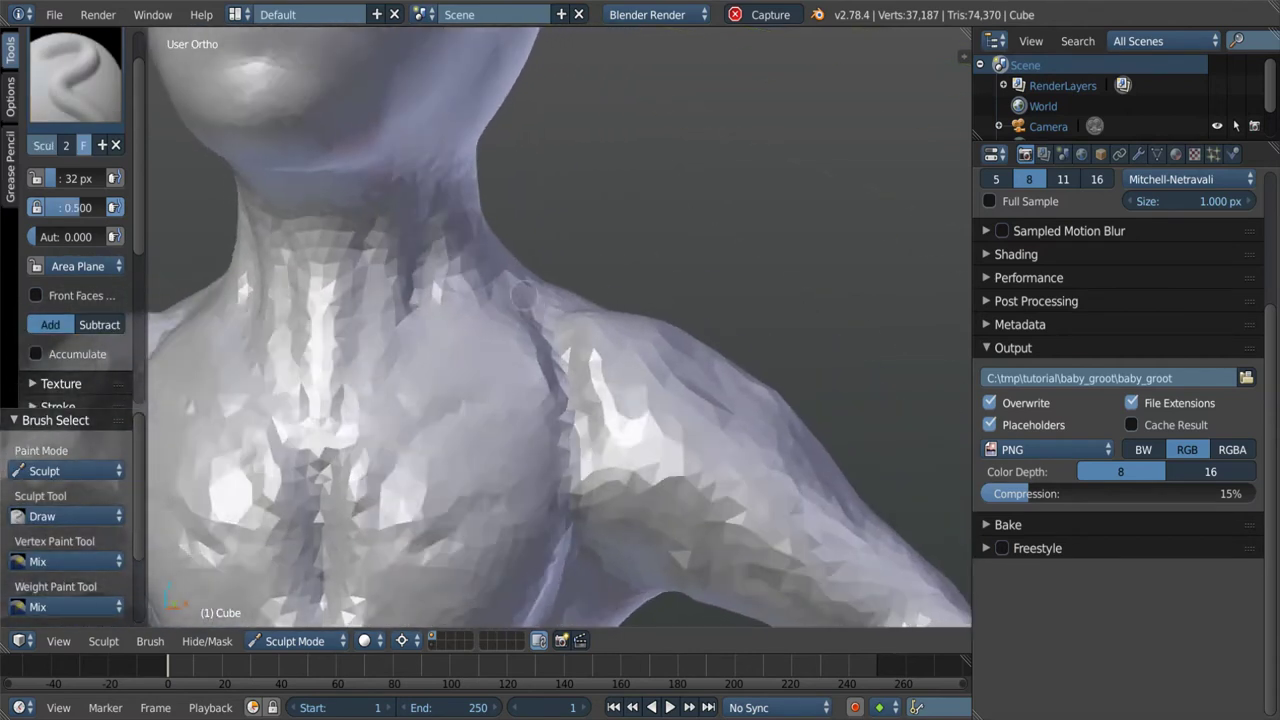
Switch to a larger Clay brush, then select the Grab brush.
key(c)
key(f)
click(424, 232)
mouse_move(424, 232)
middle_down()
mouse_move(531, 223)
mouse_move(542, 384)
middle_up()
key(g)
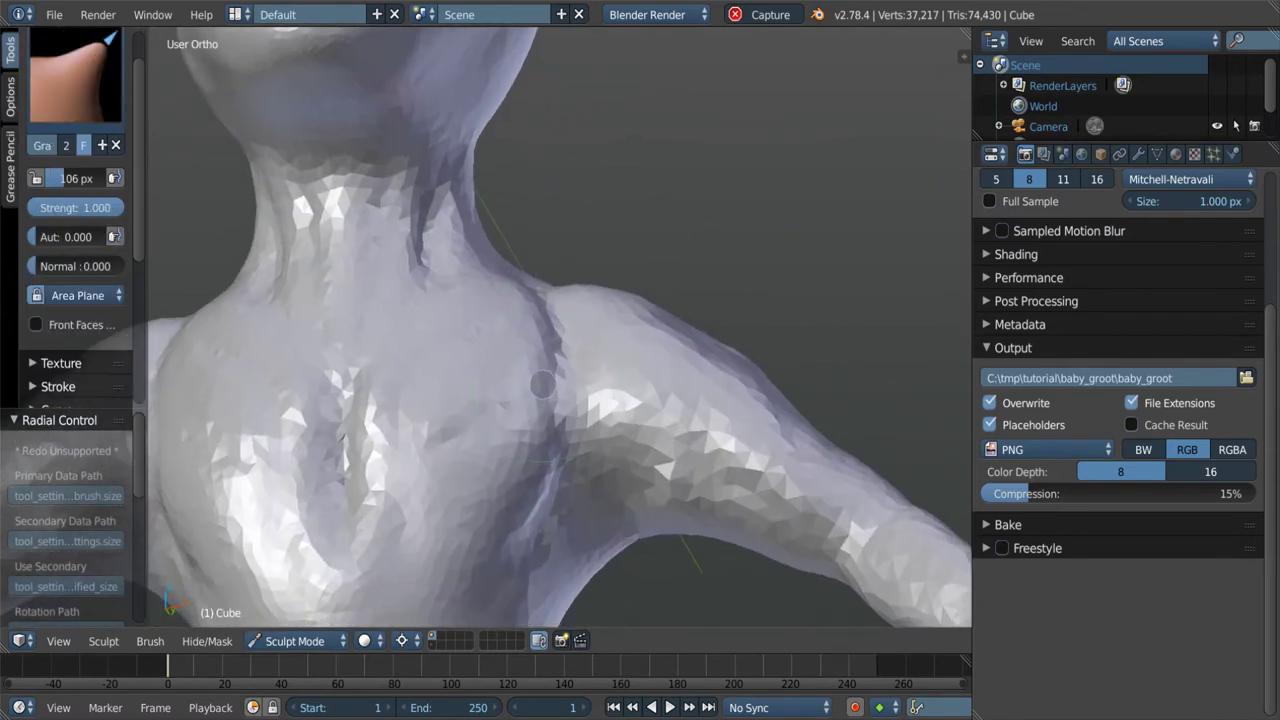
scroll(553, 347, down, 5)
Build up Clay strokes along the neck and shoulder.
scroll(441, 404, up, 5)
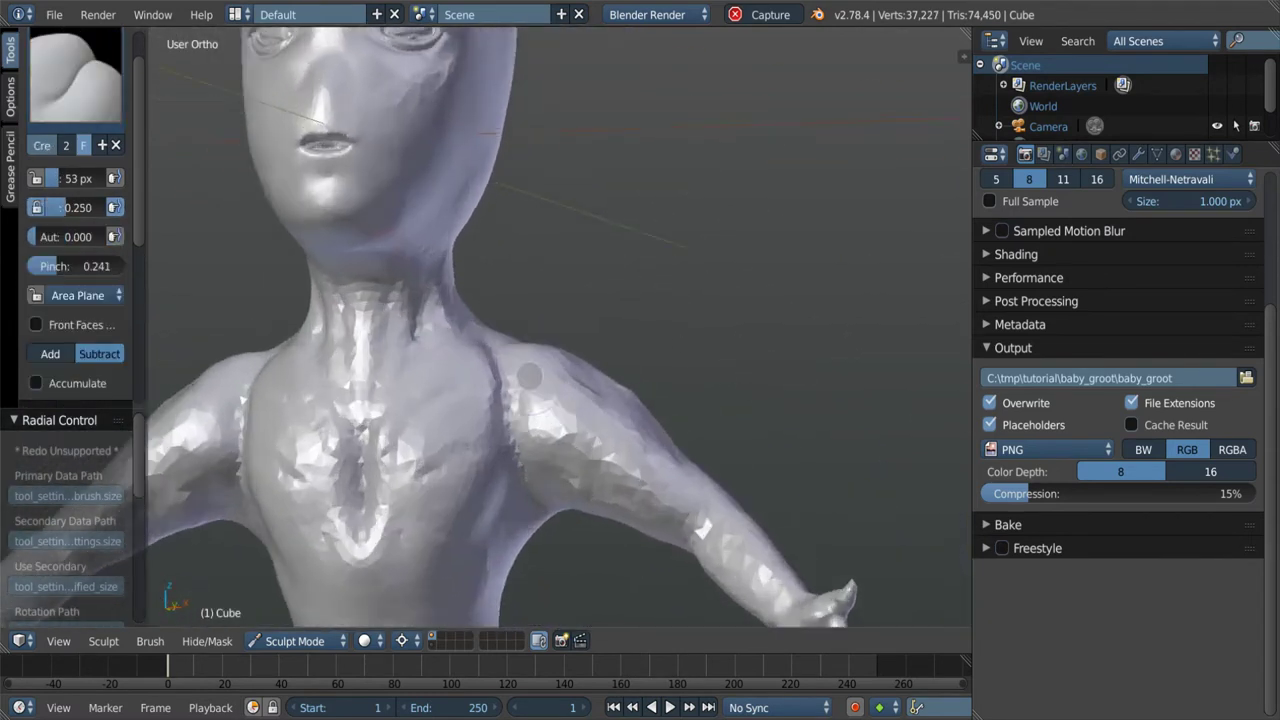
key(c)
scroll(441, 404, up, 2)
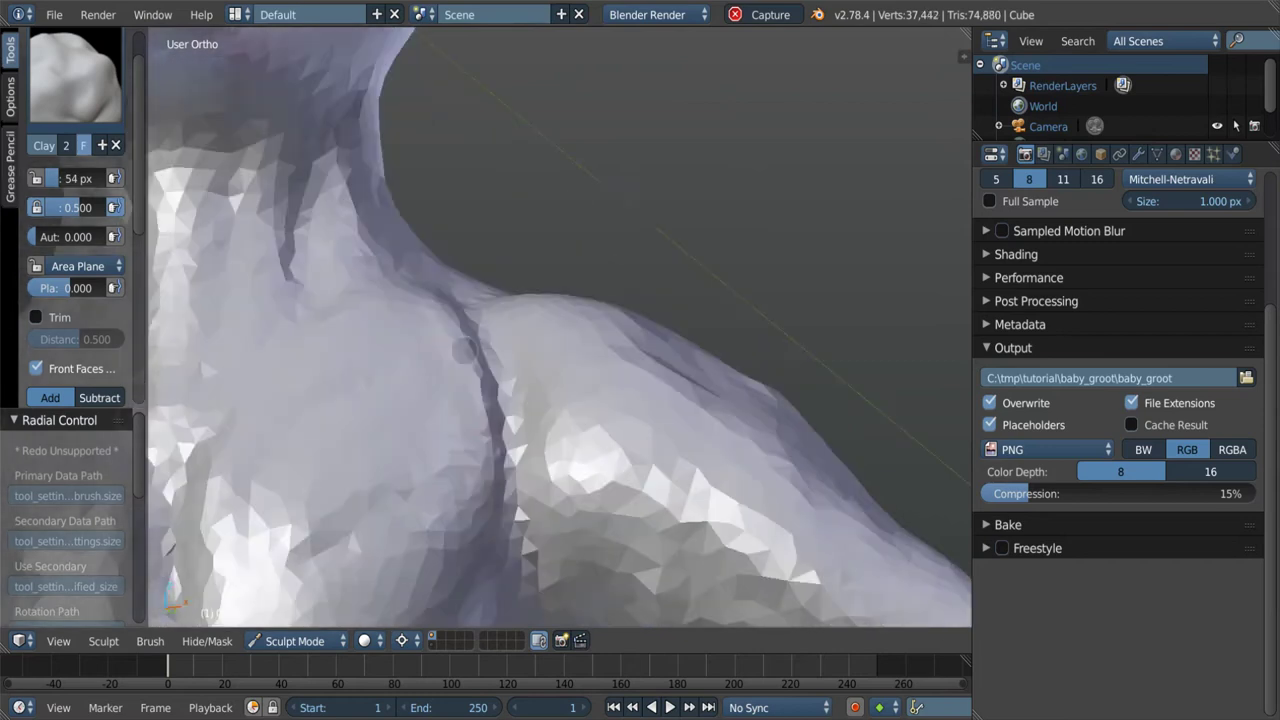
middle_drag(490, 458, 520, 500)
drag(520, 500, 548, 540)
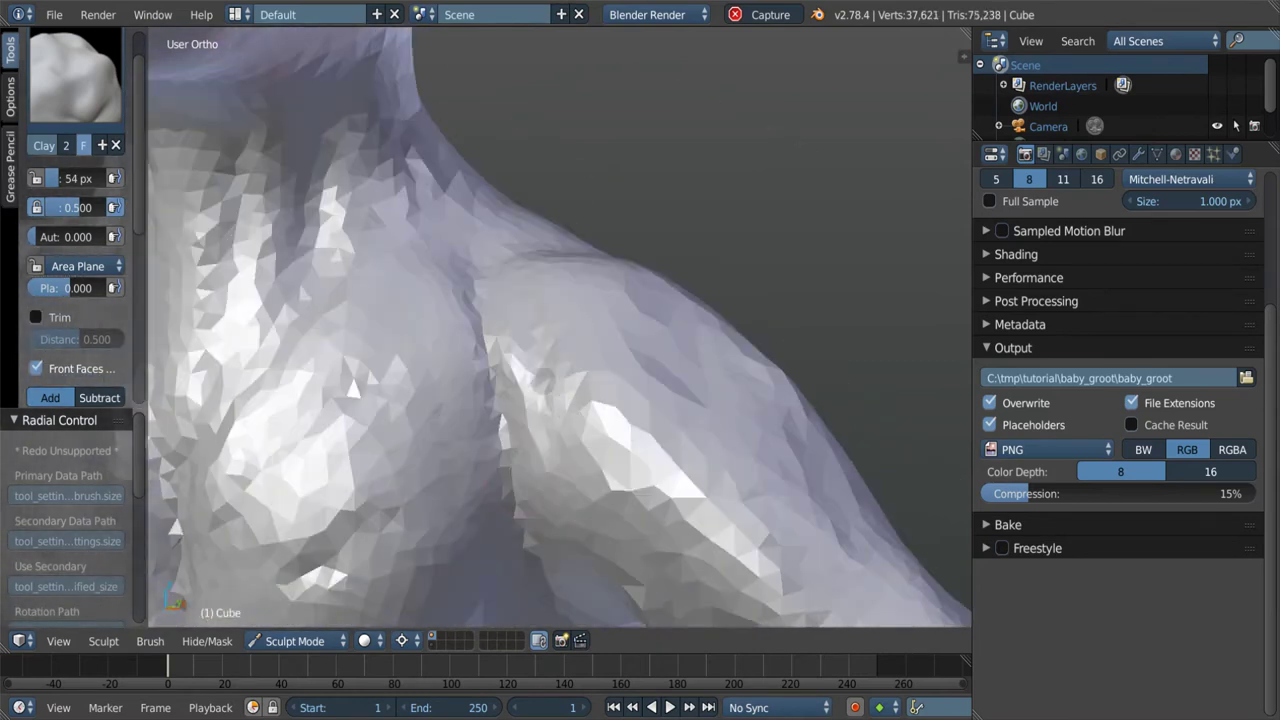
With an enlarged Draw brush, sculpt and smooth the shoulder surface.
middle_drag(548, 540, 417, 238)
key(x)
key(f)
click(522, 238)
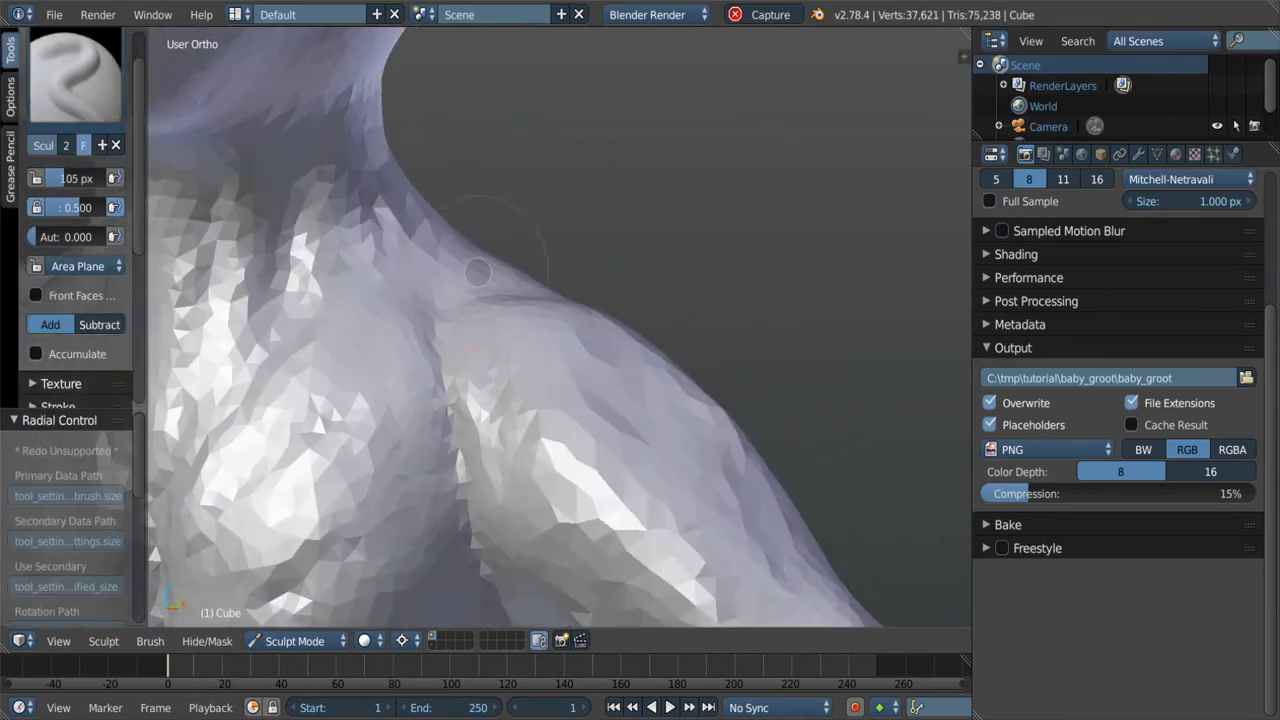
drag(450, 290, 480, 250)
mouse_move(480, 250)
middle_down()
mouse_move(509, 223)
mouse_move(403, 181)
mouse_move(540, 420)
middle_up()
Add Clay ridges along the upper arm and shoulder.
key(c)
drag(540, 420, 558, 461)
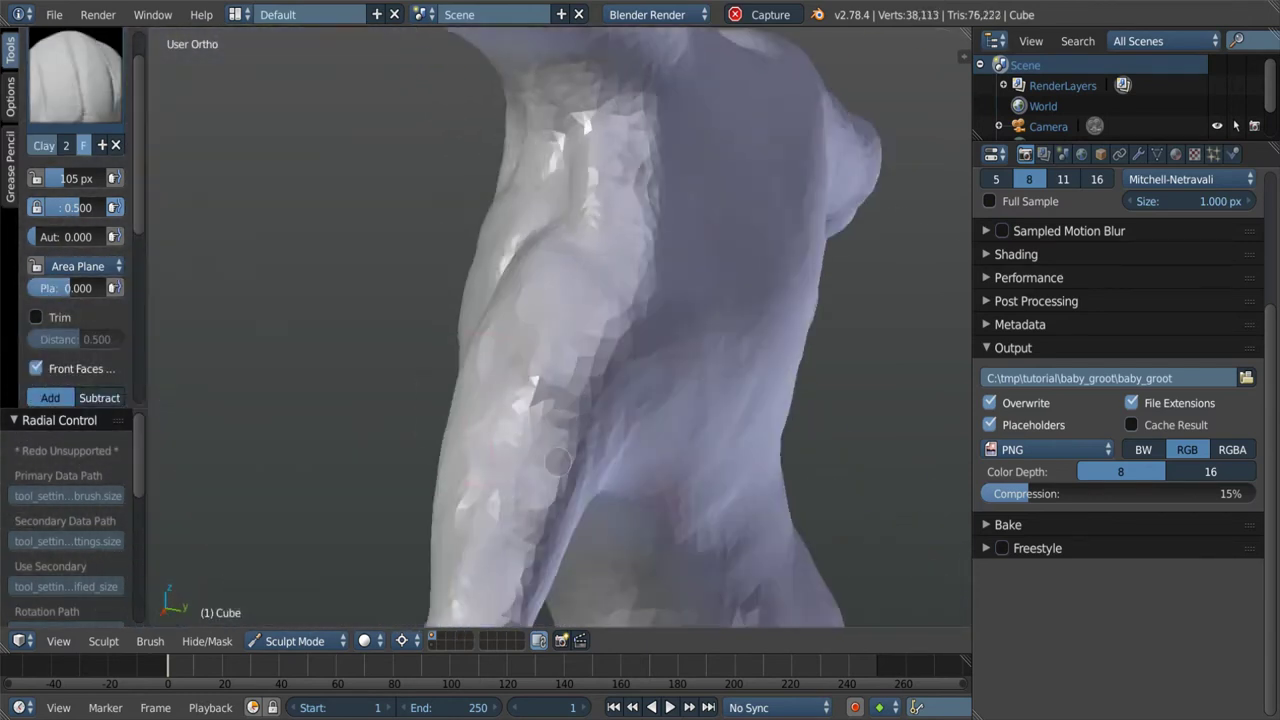
middle_drag(558, 461, 640, 400)
drag(640, 400, 662, 387)
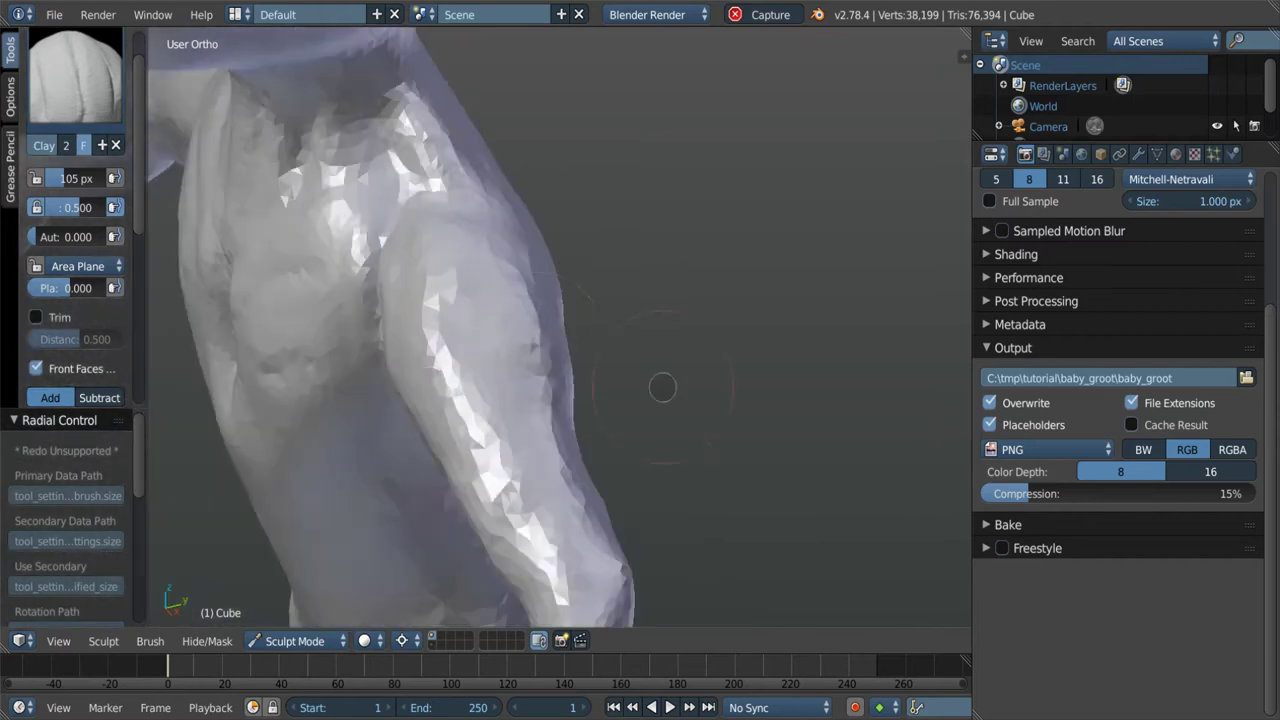
middle_drag(662, 387, 535, 414)
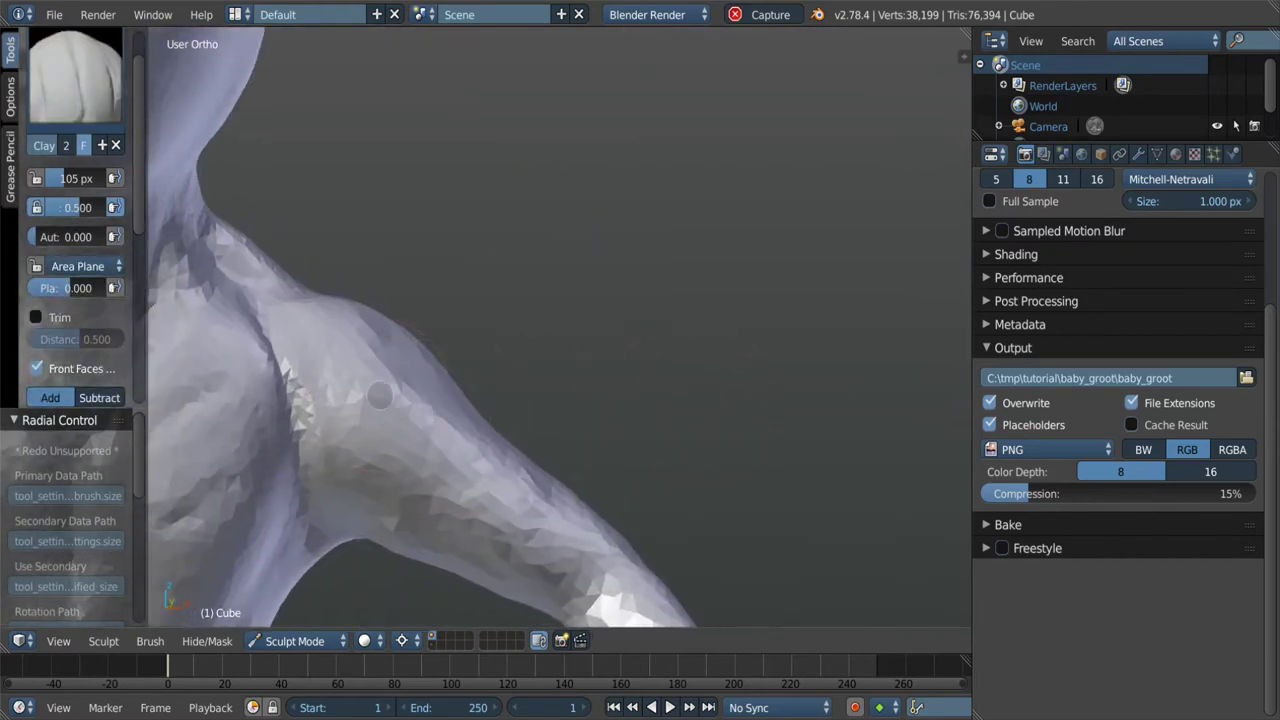
middle_drag(380, 395, 420, 300)
scroll(420, 300, down, 3)
scroll(440, 150, up, 3)
Try the Snake Hook and Crease brushes while examining the head top from several angles.
scroll(444, 121, up, 2)
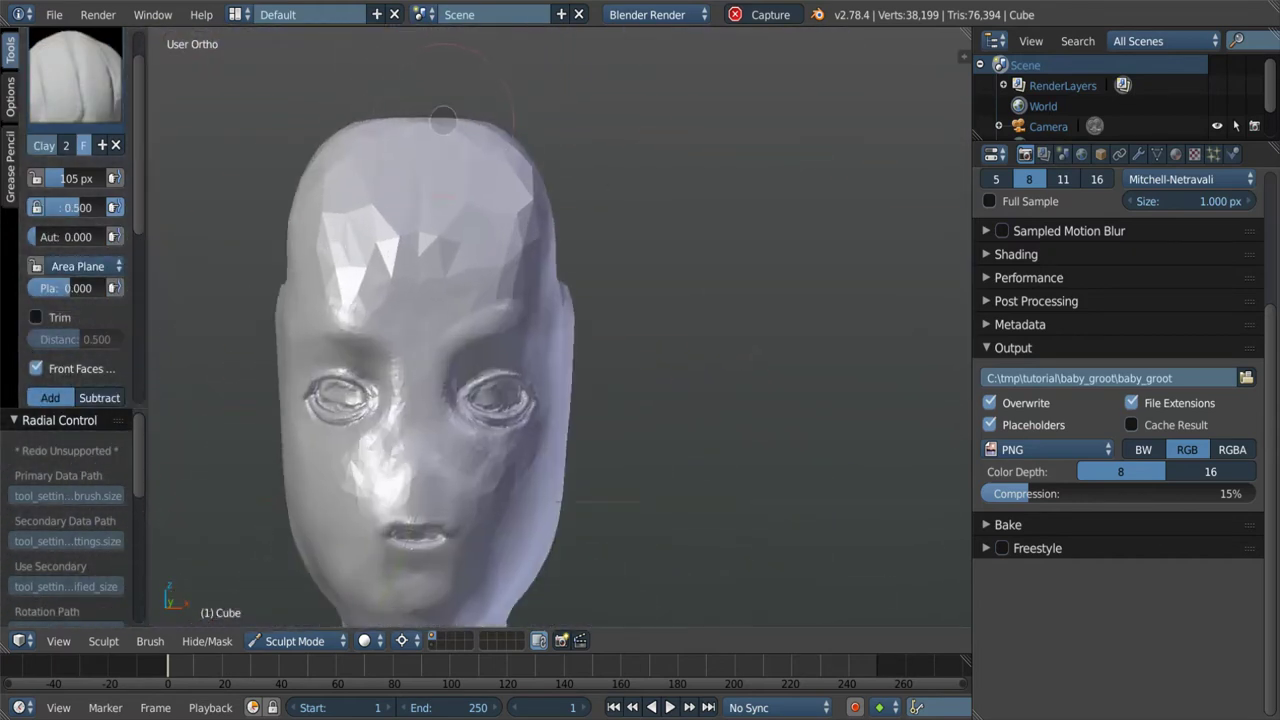
shift+middle_drag(444, 121, 453, 152)
key(k)
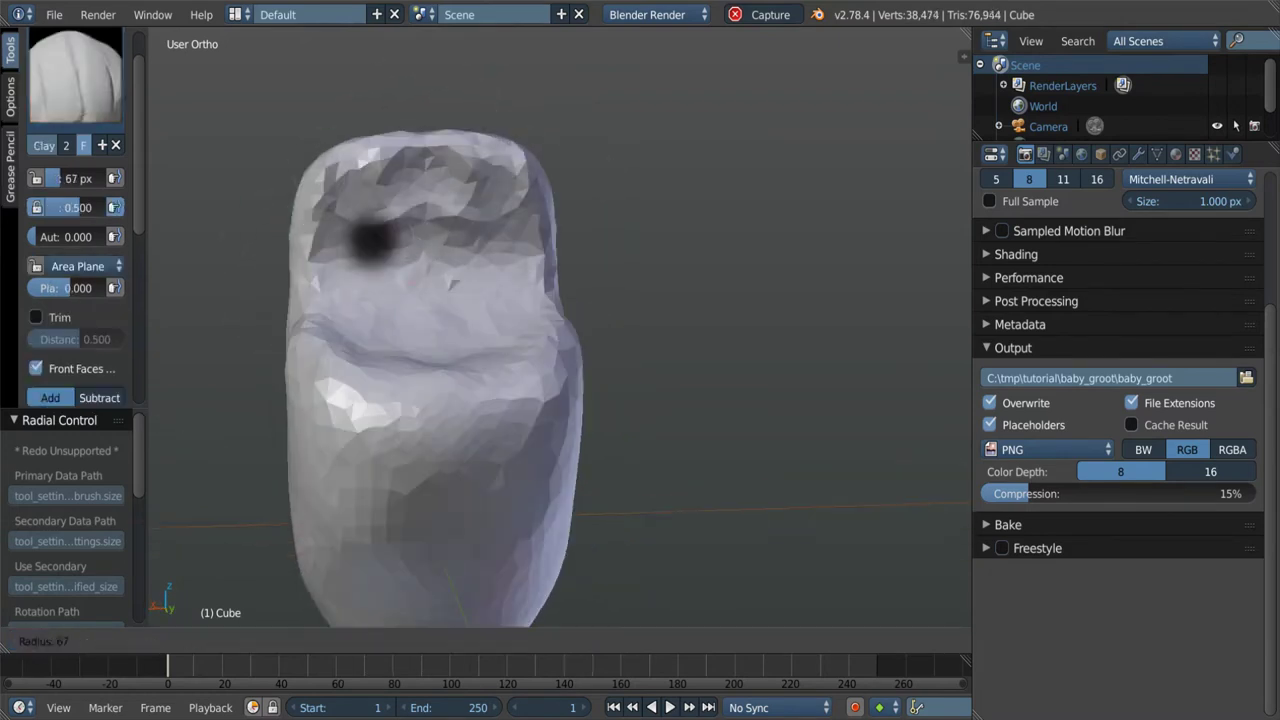
middle_drag(491, 244, 401, 384)
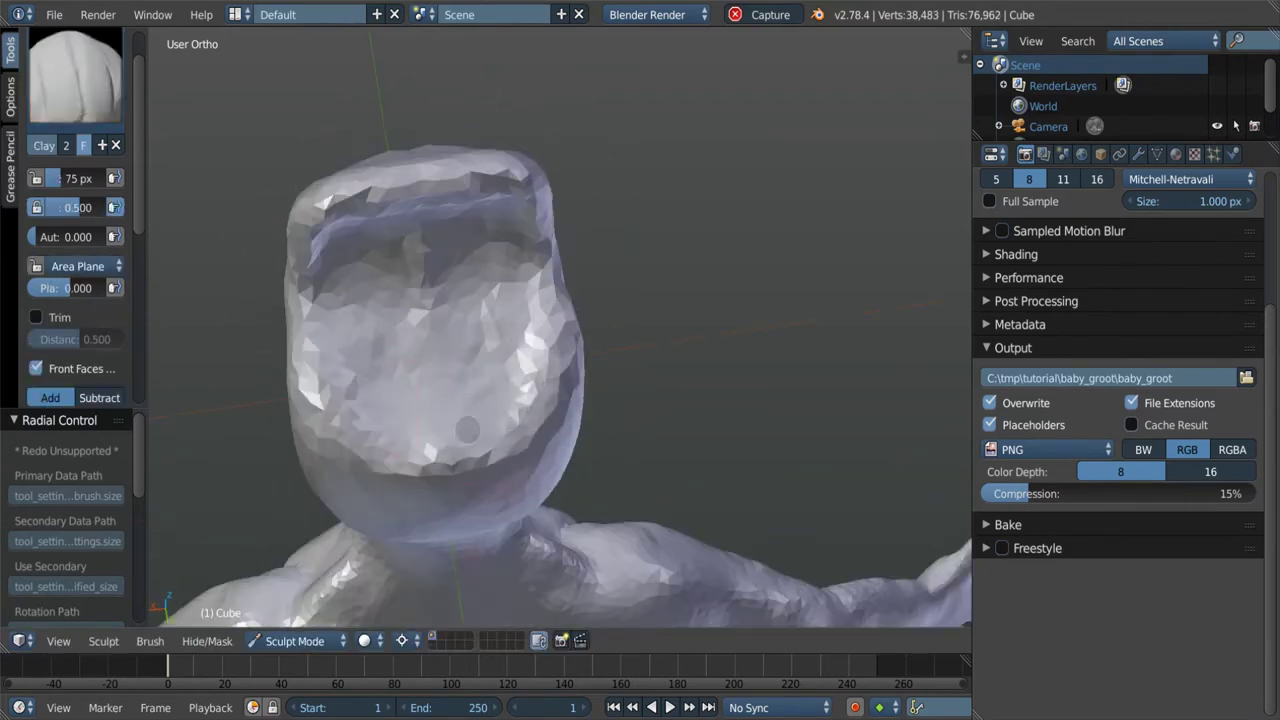
middle_drag(481, 330, 314, 240)
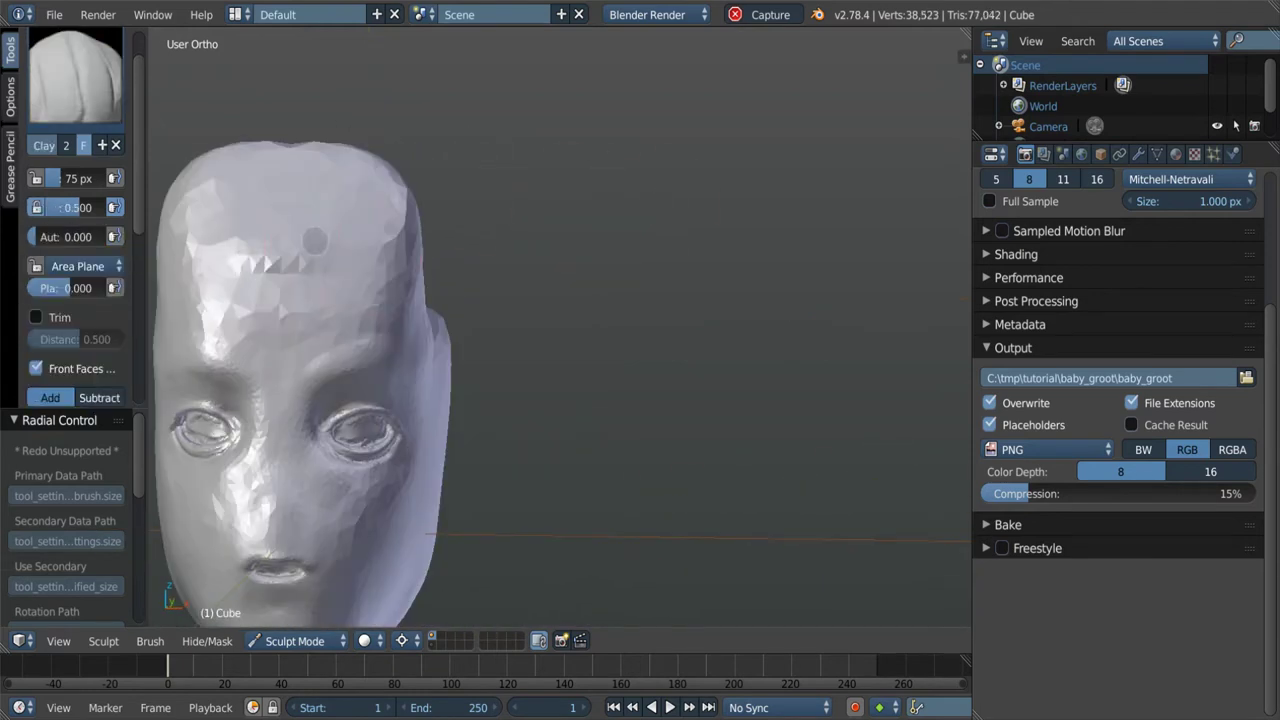
key(shift+c)
mouse_move(360, 420)
middle_down()
mouse_move(349, 197)
mouse_move(346, 325)
mouse_move(493, 313)
middle_up()
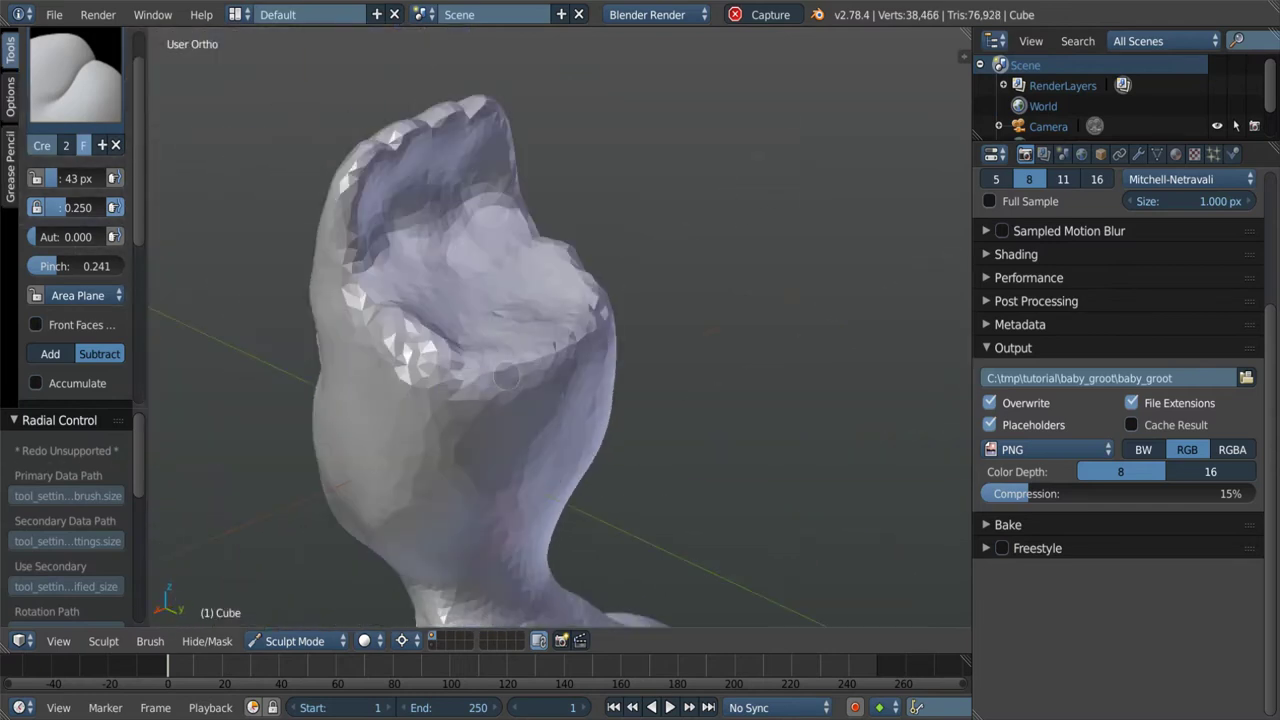
middle_drag(506, 376, 270, 419)
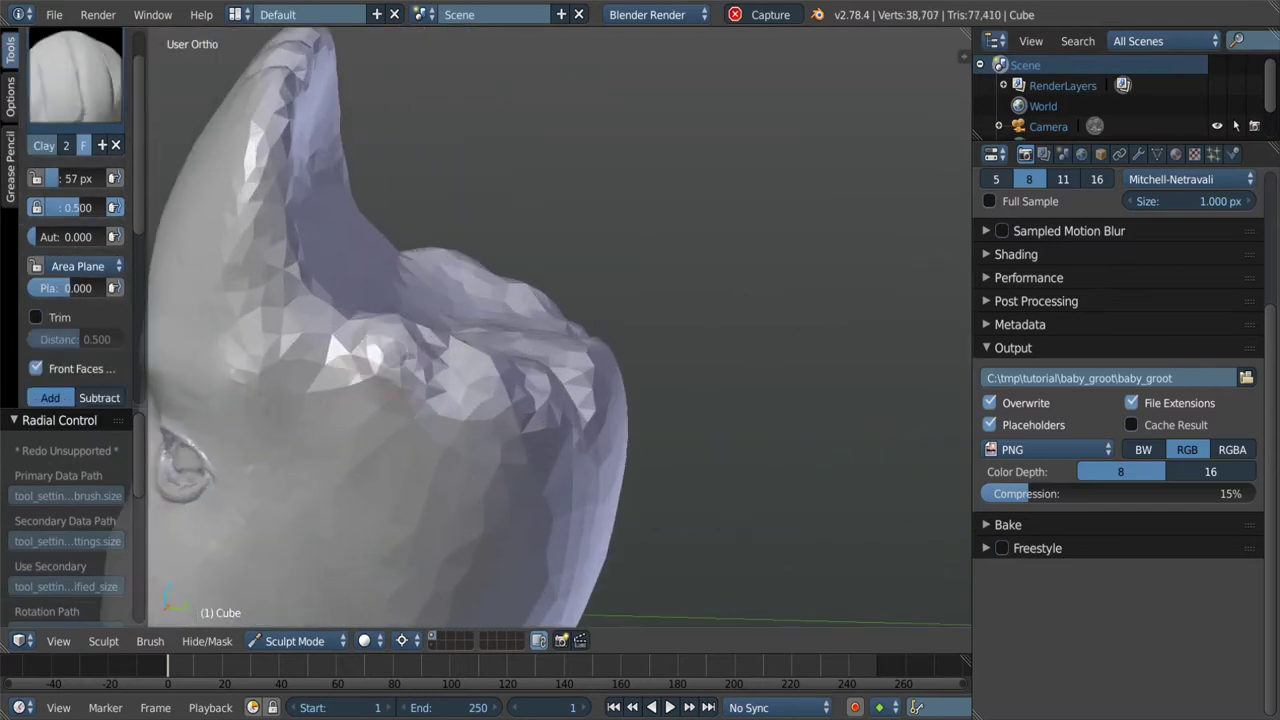
middle_drag(554, 485, 580, 220)
With an enlarged Draw brush, sculpt and smooth the hollow inside the crown.
key(x)
key(f)
click(405, 243)
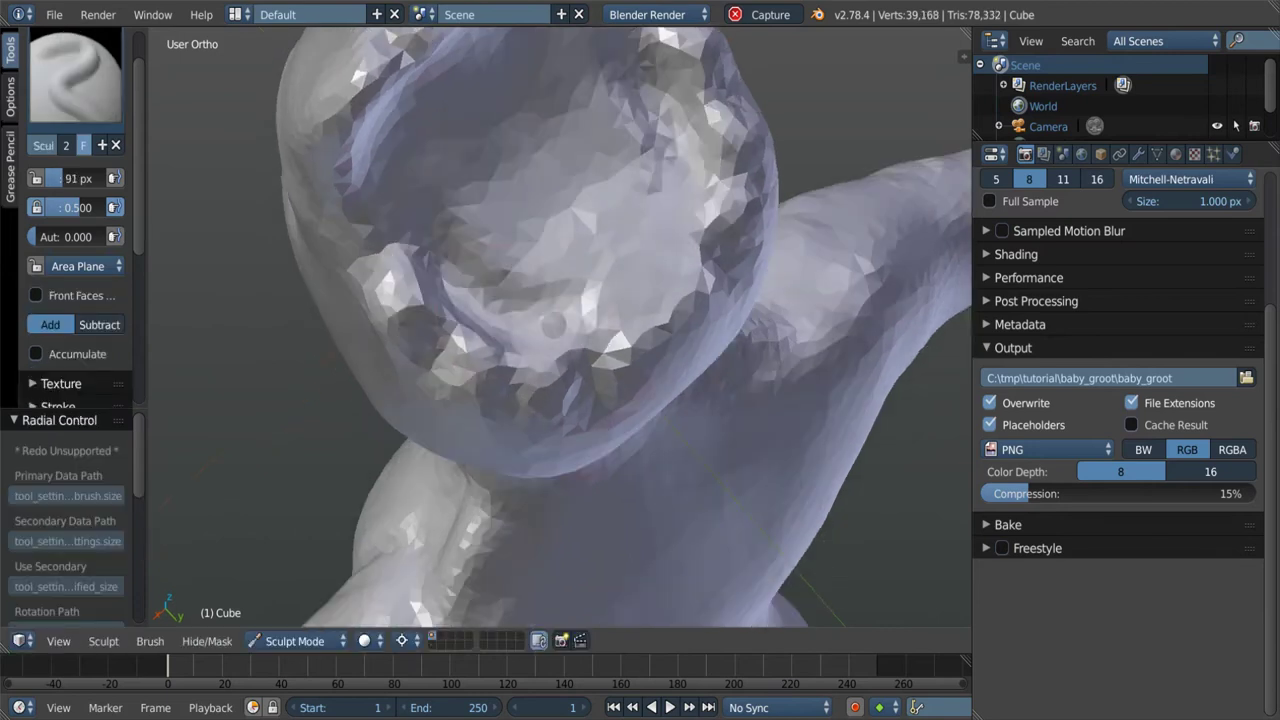
middle_drag(606, 267, 600, 300)
shift+drag(780, 210, 780, 360)
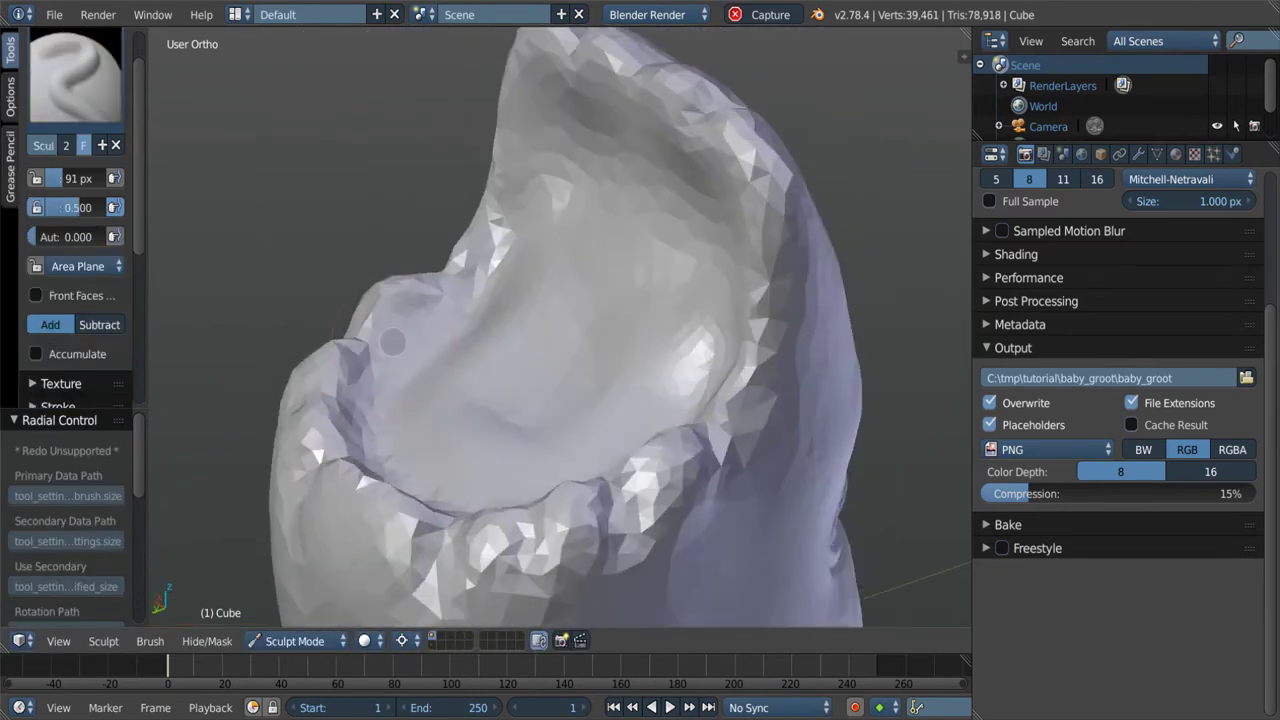
mouse_move(600, 300)
middle_down()
mouse_move(395, 325)
mouse_move(414, 443)
mouse_move(375, 351)
middle_up()
Build up and smooth a Clay ridge on the crown rim above the brow.
key(c)
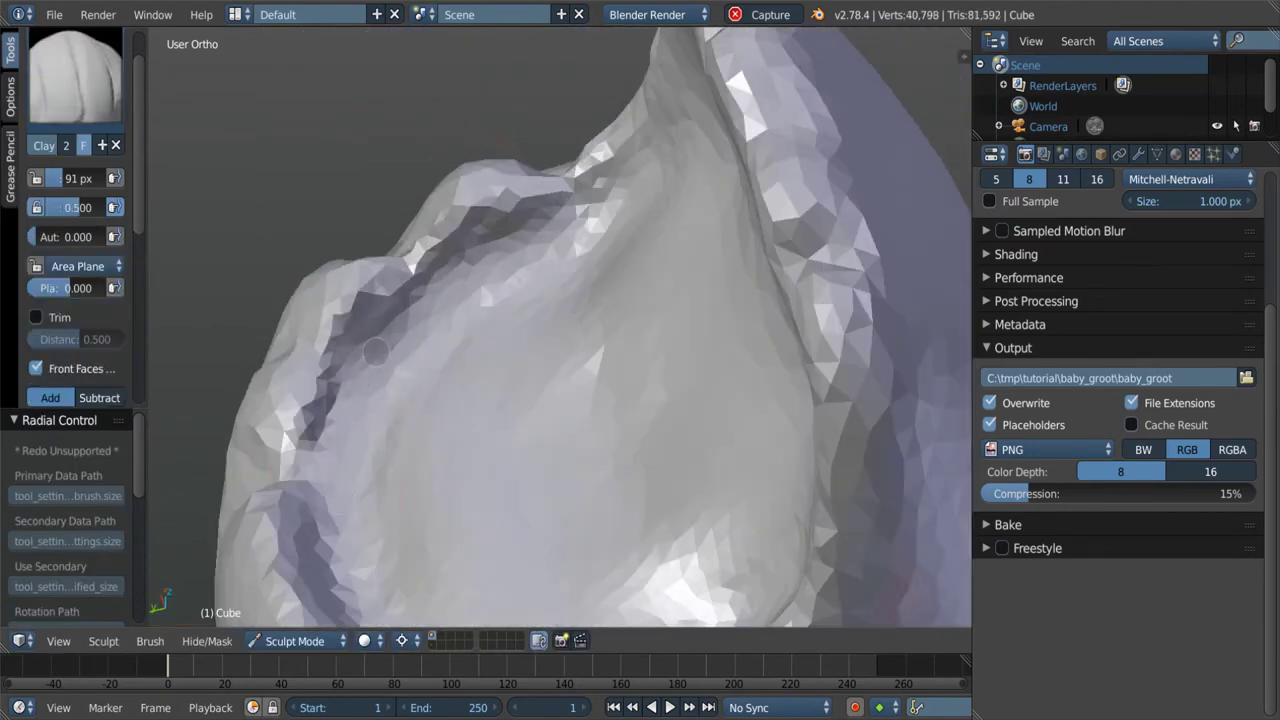
middle_drag(560, 330, 653, 349)
shift+drag(640, 340, 653, 349)
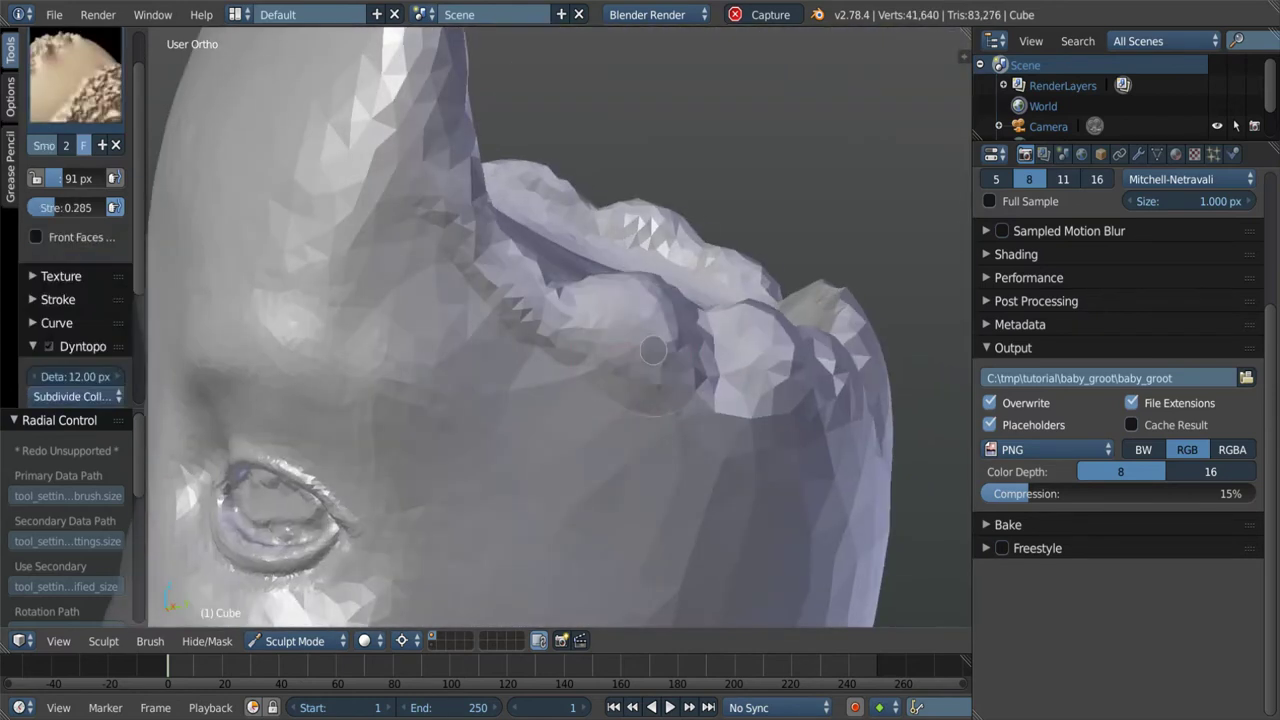
scroll(778, 292, down, 10)
mouse_move(671, 357)
middle_down()
mouse_move(366, 389)
mouse_move(686, 200)
mouse_move(590, 350)
middle_up()
key(g)
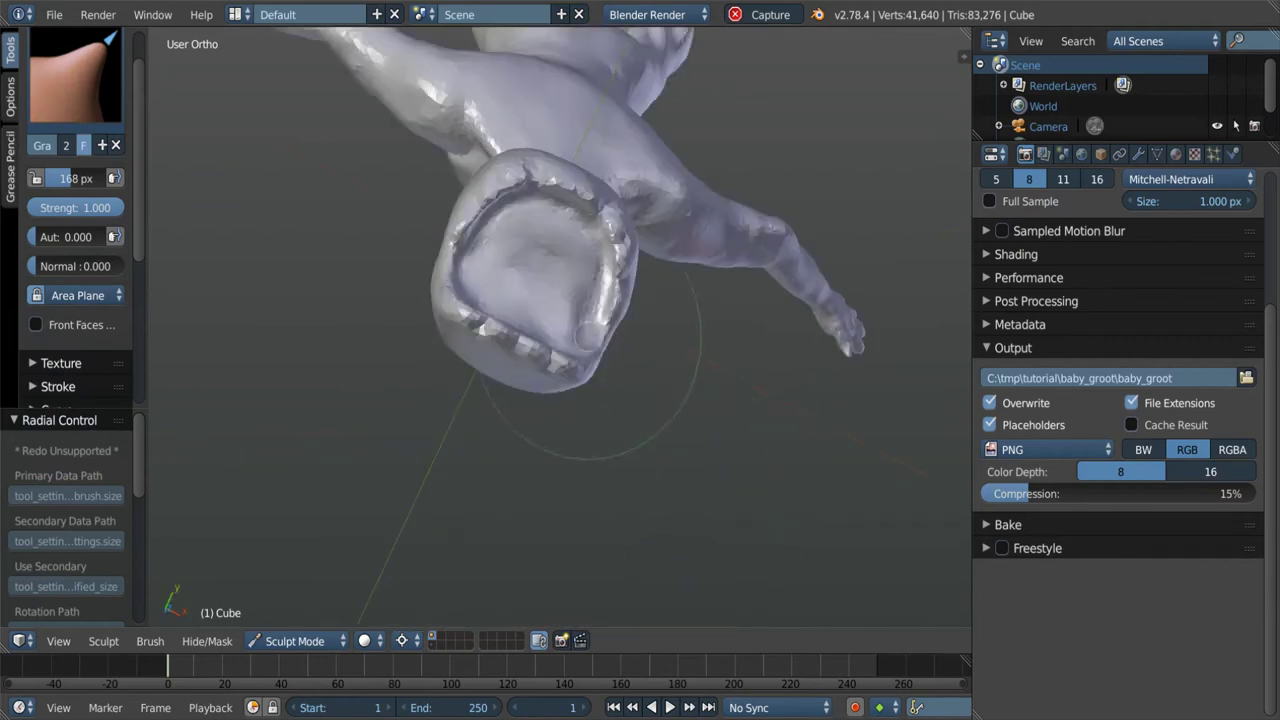
scroll(590, 355, up, 2)
scroll(650, 163, down, 6)
middle_drag(650, 163, 602, 345)
Switch to a smaller Draw brush and frame the face and shoulder.
scroll(602, 345, up, 3)
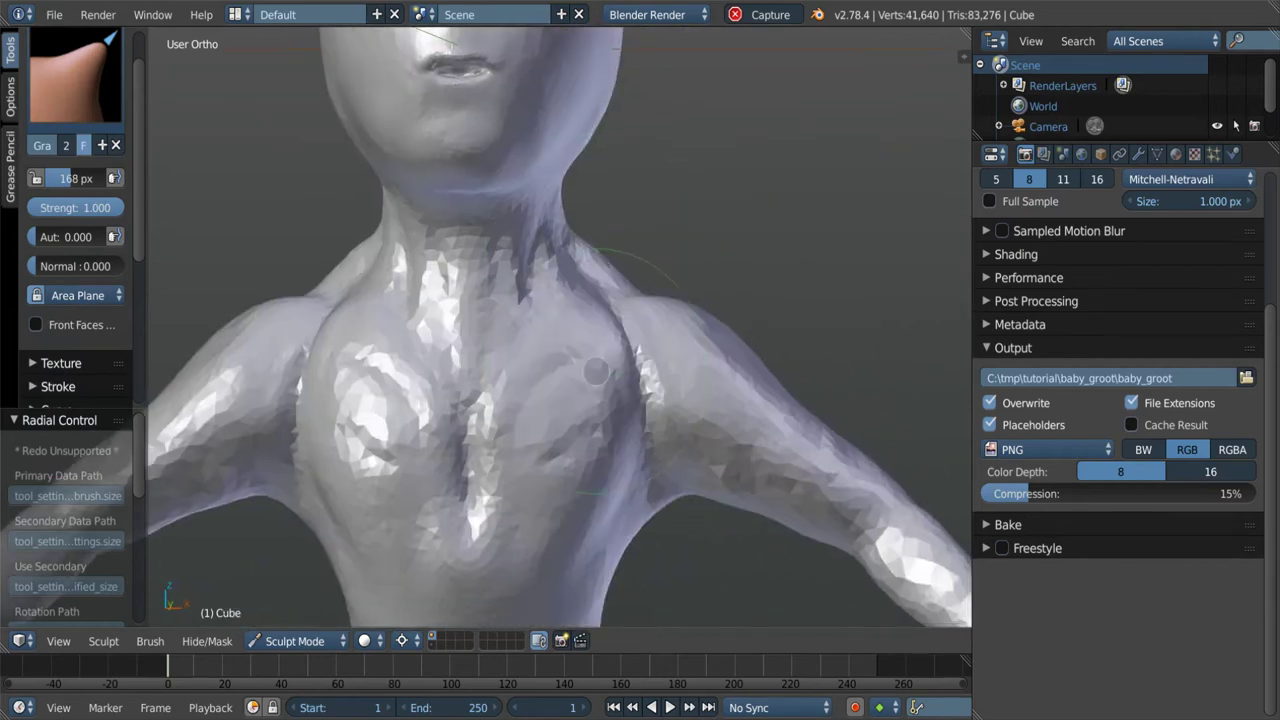
key(x)
scroll(513, 378, up, 2)
key(f)
click(513, 378)
scroll(520, 370, up, 2)
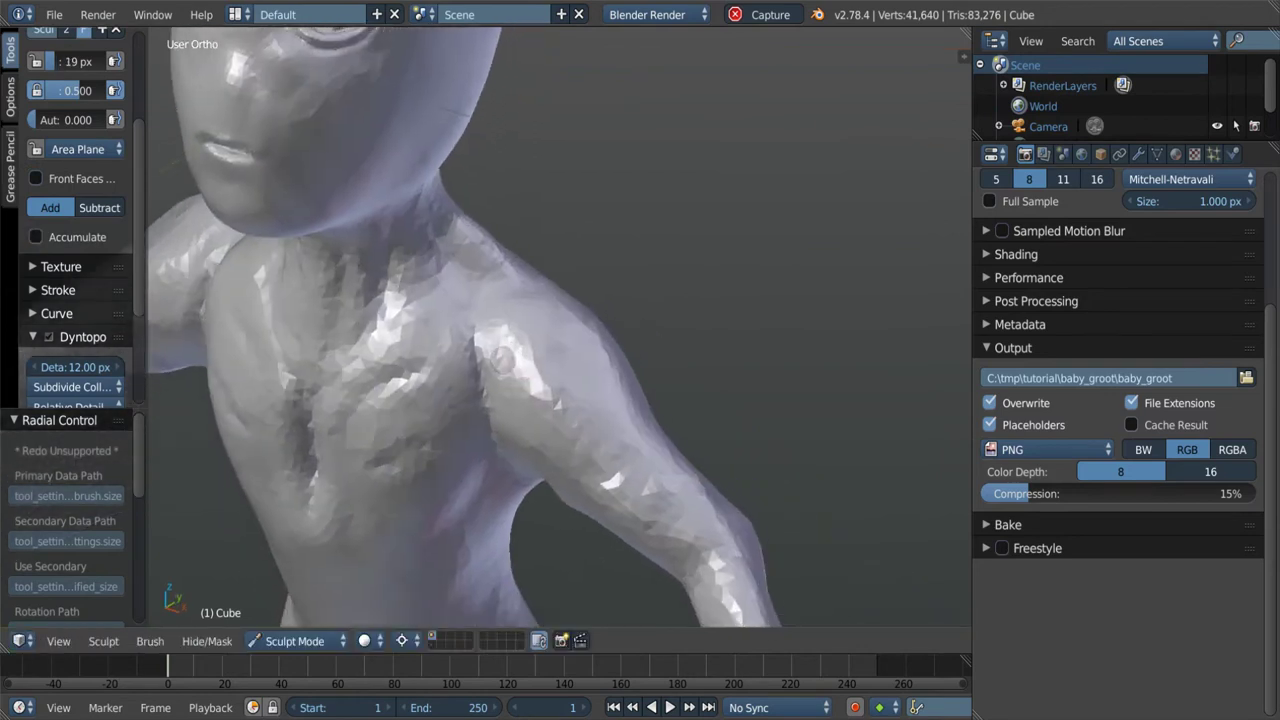
middle_drag(669, 462, 573, 399)
key(f)
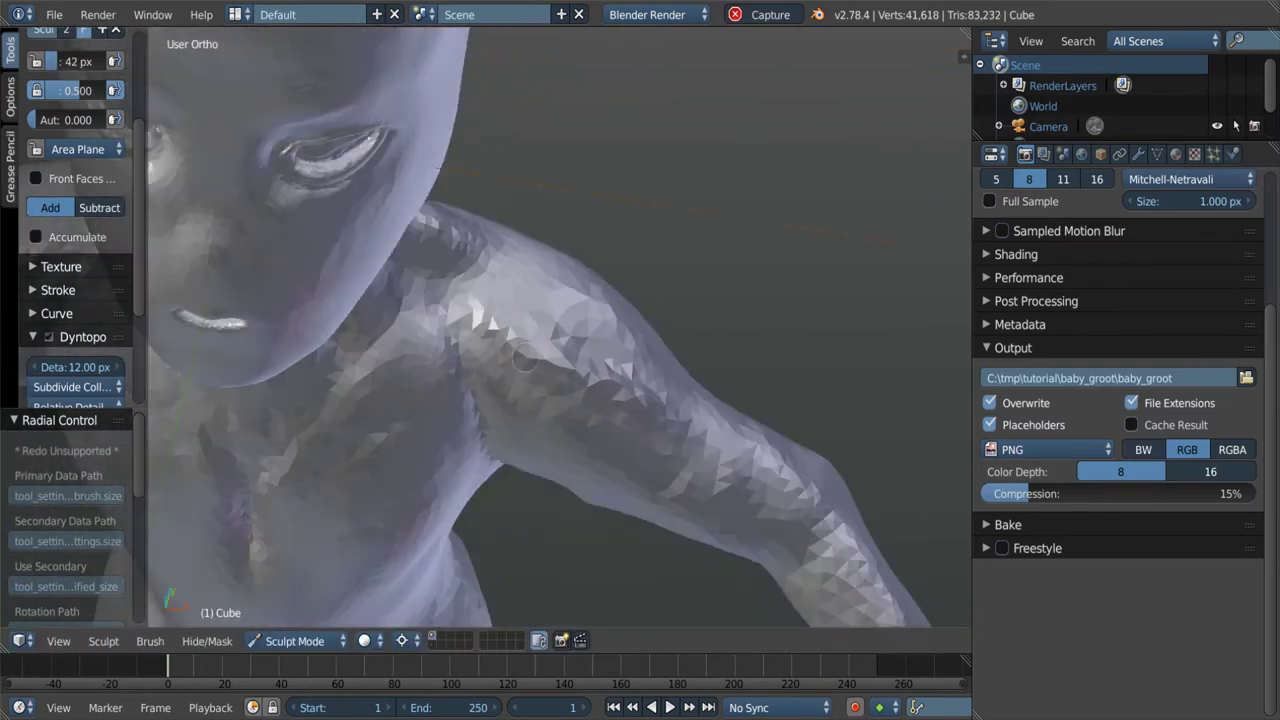
mouse_move(522, 358)
middle_down()
mouse_move(754, 343)
mouse_move(640, 480)
mouse_move(637, 457)
middle_up()
Stroke a ridge along the shoulder with a 53 px Clay brush.
key(c)
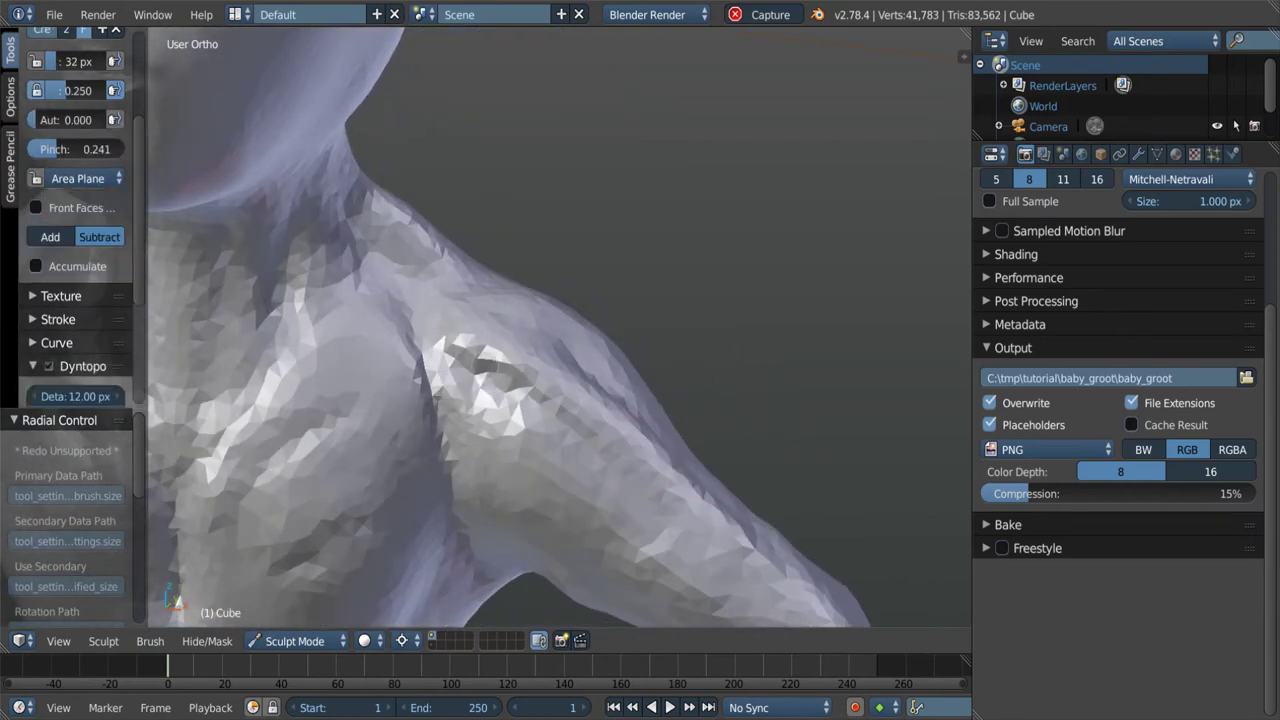
scroll(470, 370, up, 3)
key(f)
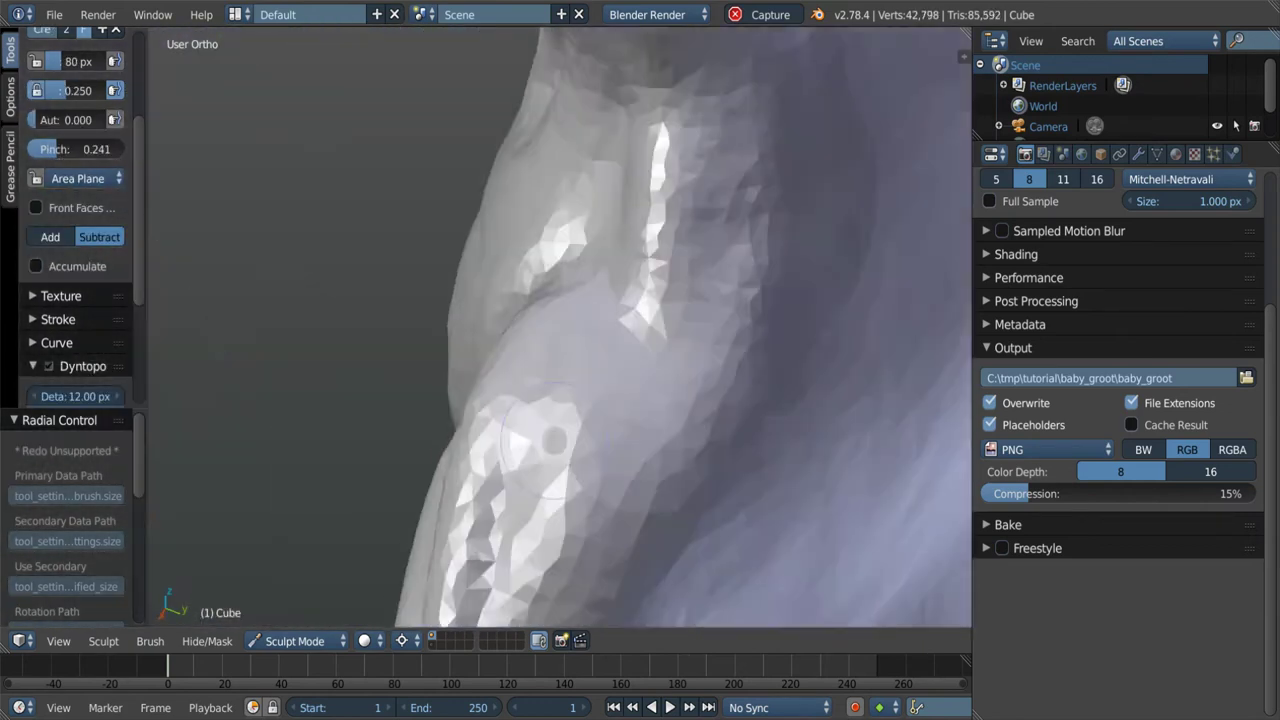
mouse_move(696, 545)
middle_down()
mouse_move(640, 480)
mouse_move(510, 383)
mouse_move(657, 437)
middle_up()
key(g)
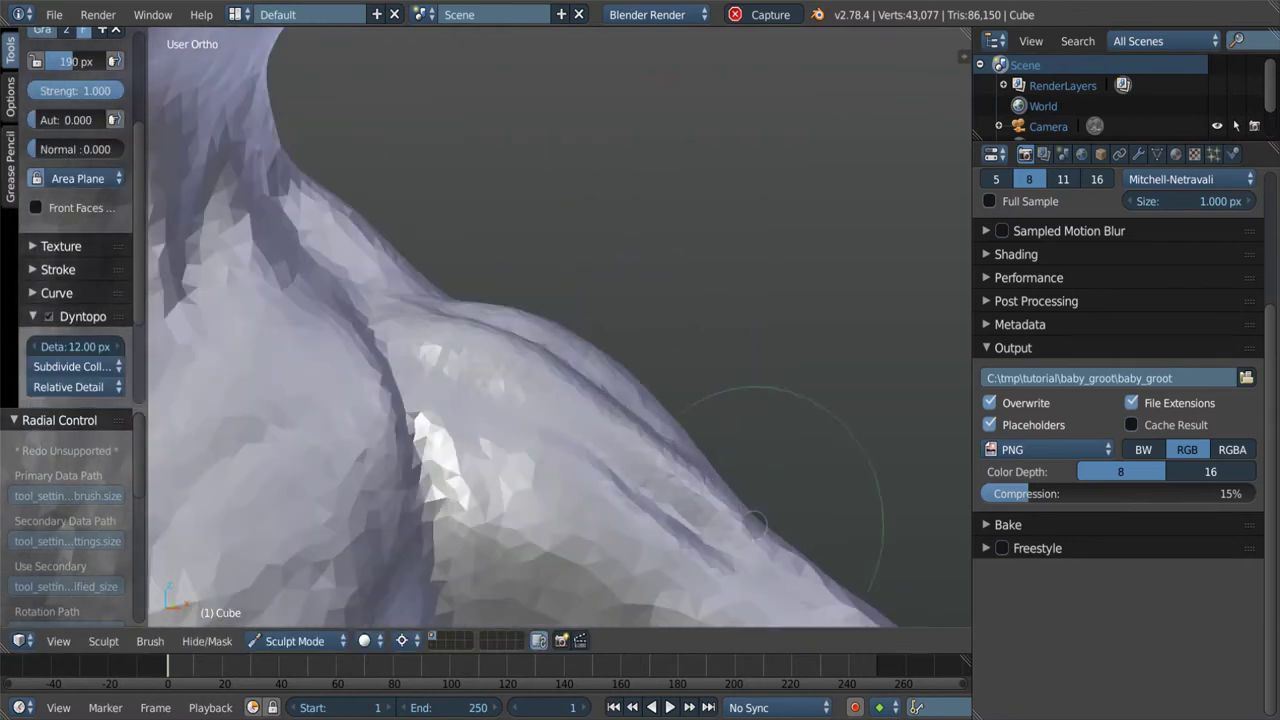
mouse_move(757, 522)
middle_down()
mouse_move(620, 470)
mouse_move(371, 543)
mouse_move(480, 460)
mouse_move(553, 428)
mouse_move(500, 418)
middle_up()
Carve several short Crease grooves into the shoulder from different angles.
key(shift+c)
drag(795, 488, 766, 538)
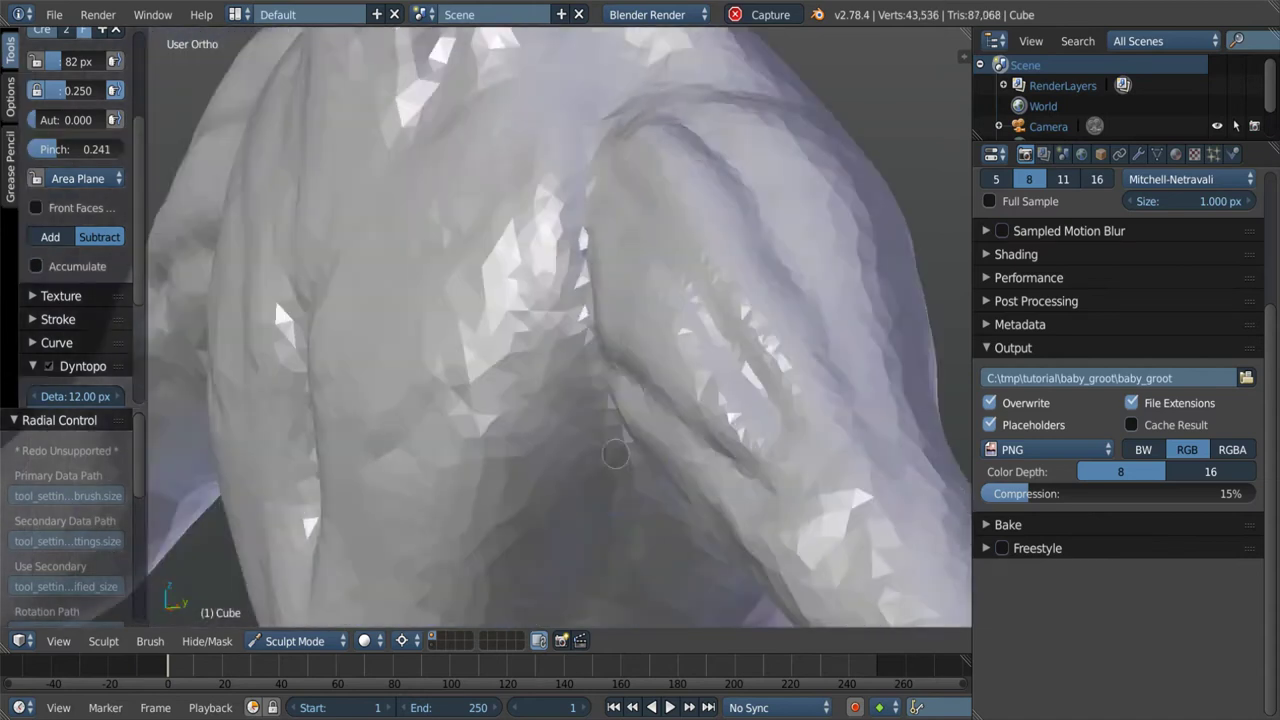
mouse_move(766, 538)
middle_down()
mouse_move(675, 440)
mouse_move(590, 490)
middle_up()
drag(590, 490, 606, 473)
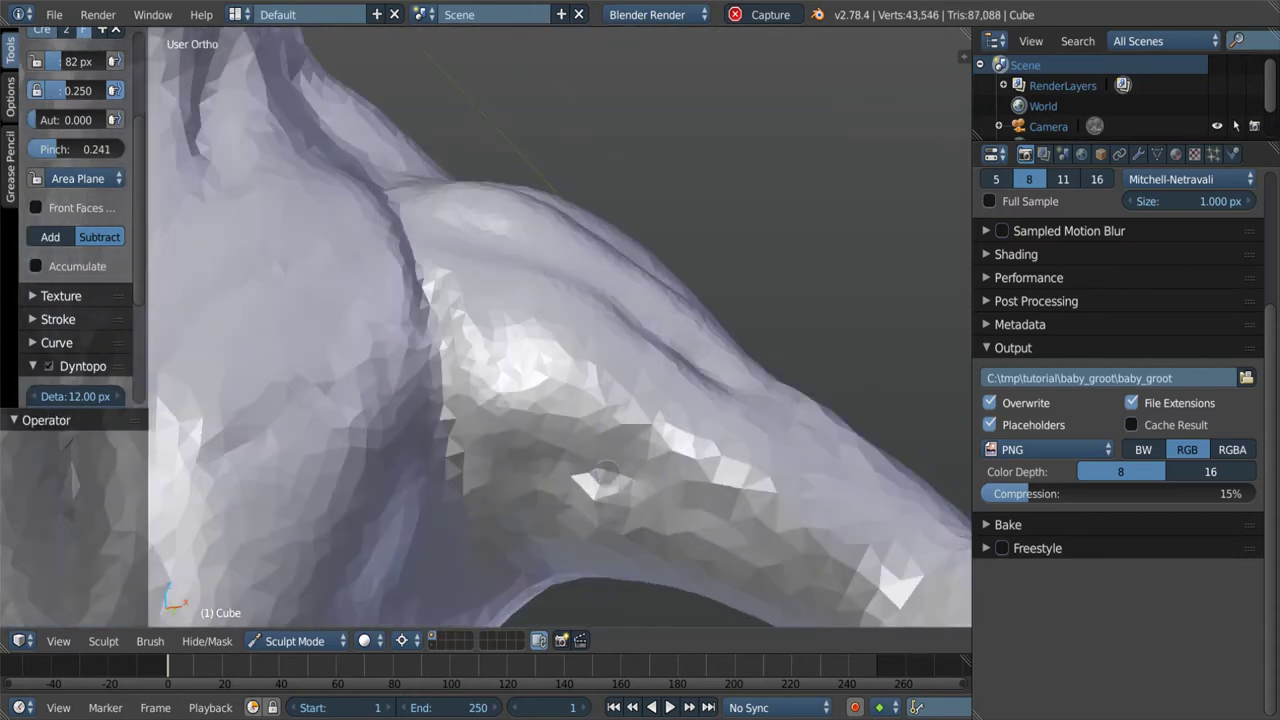
drag(713, 491, 780, 480)
middle_drag(780, 480, 814, 466)
drag(814, 466, 780, 450)
middle_drag(780, 450, 690, 440)
Build up Clay ridges along the upper arm from a close side view.
key(g)
key(f)
mouse_move(725, 401)
middle_down()
mouse_move(600, 585)
mouse_move(658, 526)
middle_up()
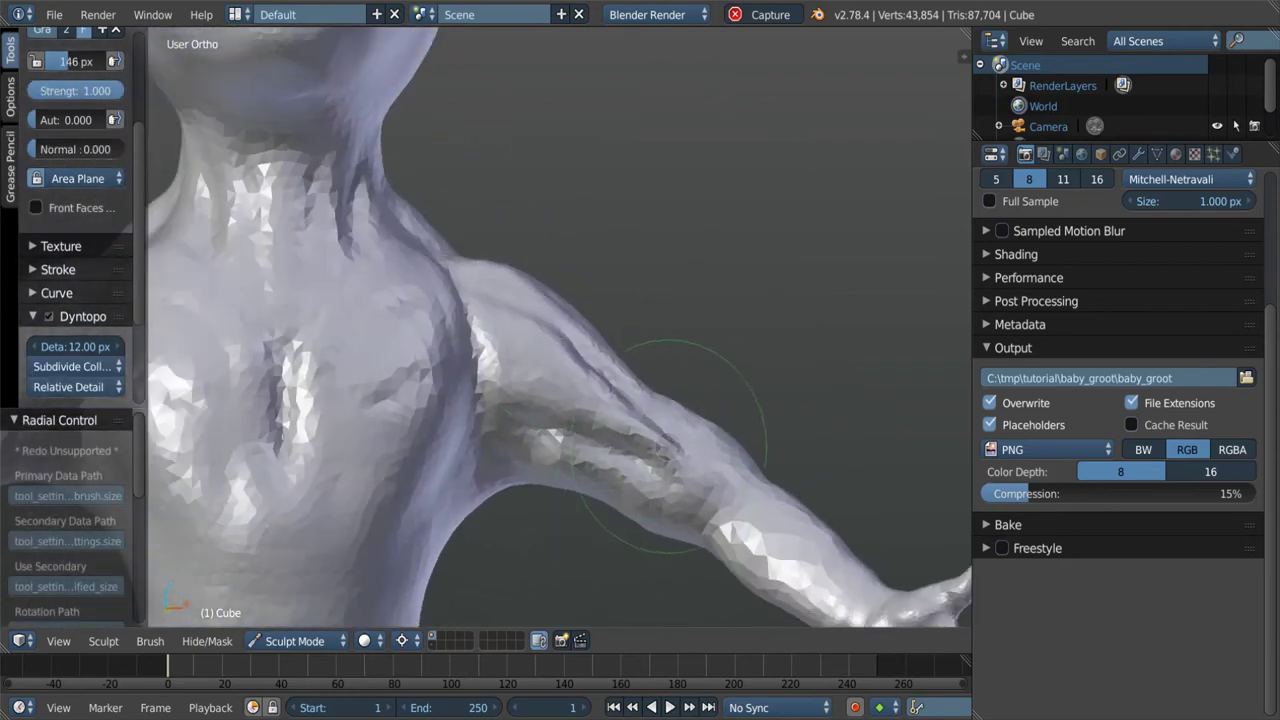
mouse_move(670, 440)
middle_down()
mouse_move(686, 250)
mouse_move(683, 291)
mouse_move(438, 277)
mouse_move(560, 260)
middle_up()
key(c)
drag(640, 270, 700, 280)
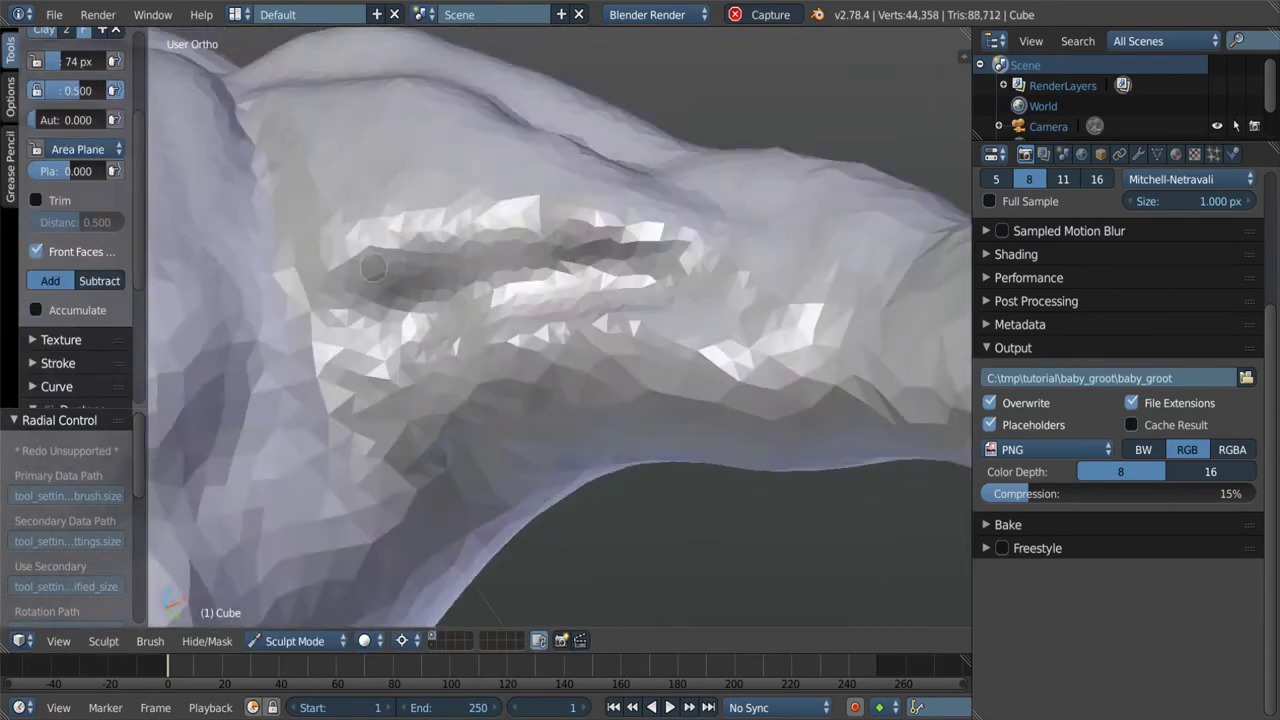
middle_drag(560, 260, 360, 171)
middle_drag(560, 300, 450, 290)
mouse_move(450, 290)
mouse_down()
mouse_move(385, 302)
mouse_move(390, 312)
mouse_up()
mouse_move(390, 312)
middle_down()
mouse_move(765, 205)
mouse_move(694, 243)
middle_up()
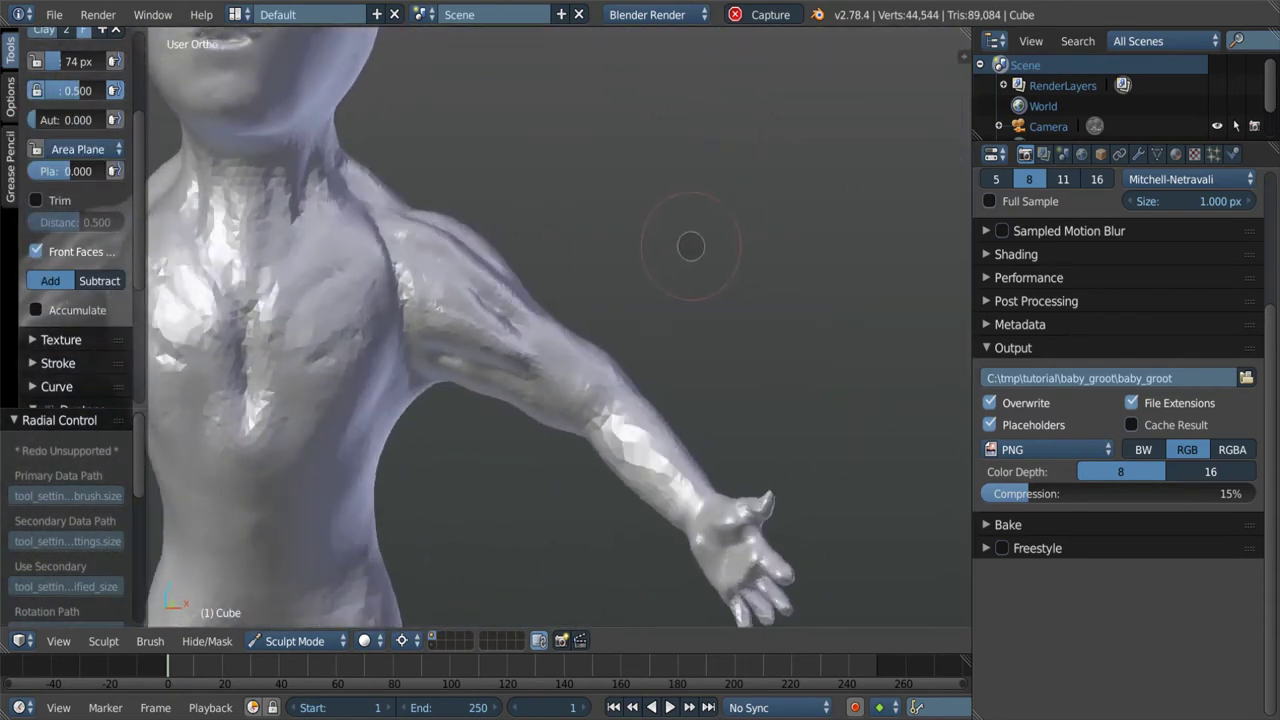
Deepen the crease groove along the shoulder with the Crease brush.
key(shift+c)
scroll(689, 240, up, 3)
drag(360, 250, 465, 310)
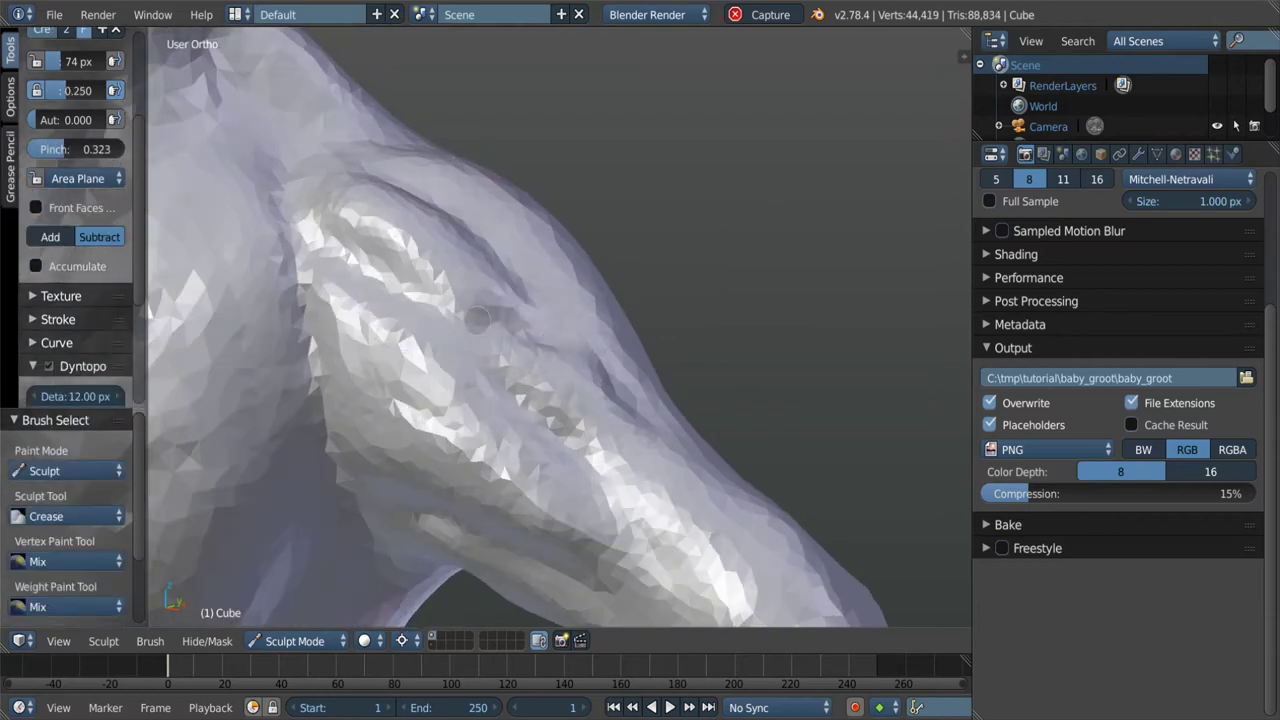
middle_drag(476, 318, 603, 340)
Build up the shoulder ridge with a 57 px Clay brush.
key(c)
key(f)
click(540, 330)
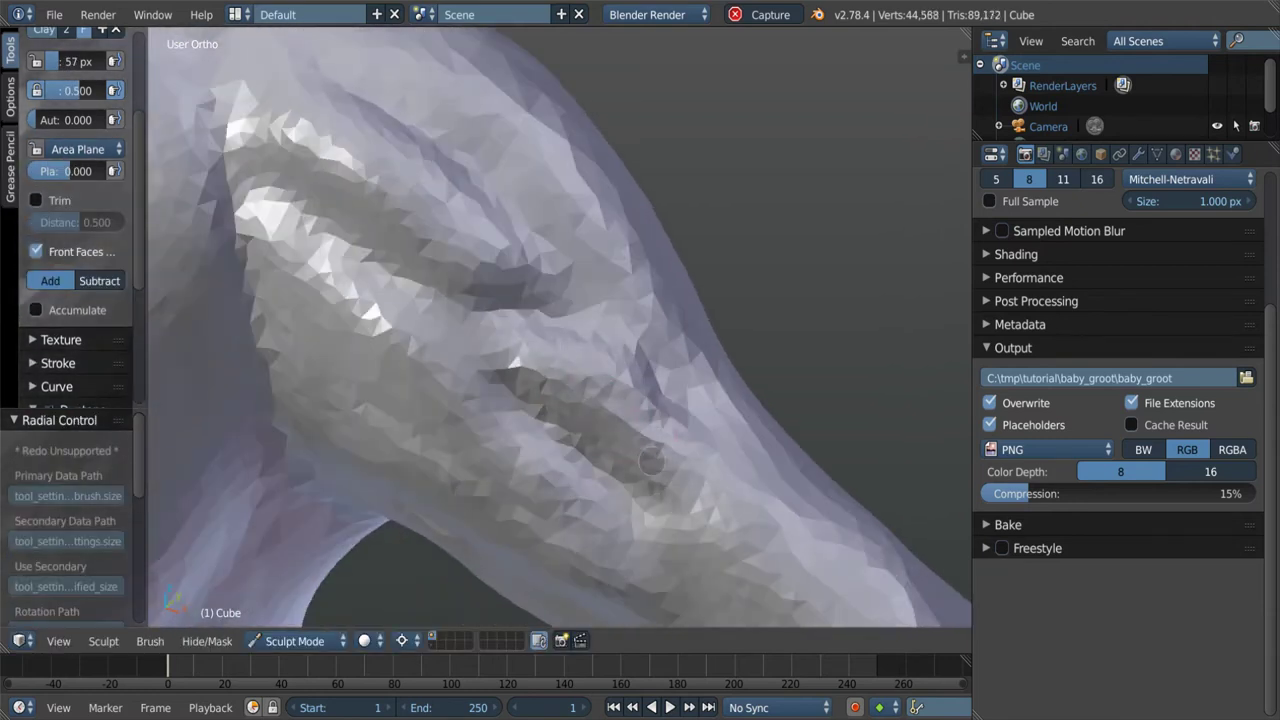
middle_drag(651, 461, 560, 350)
drag(560, 350, 482, 257)
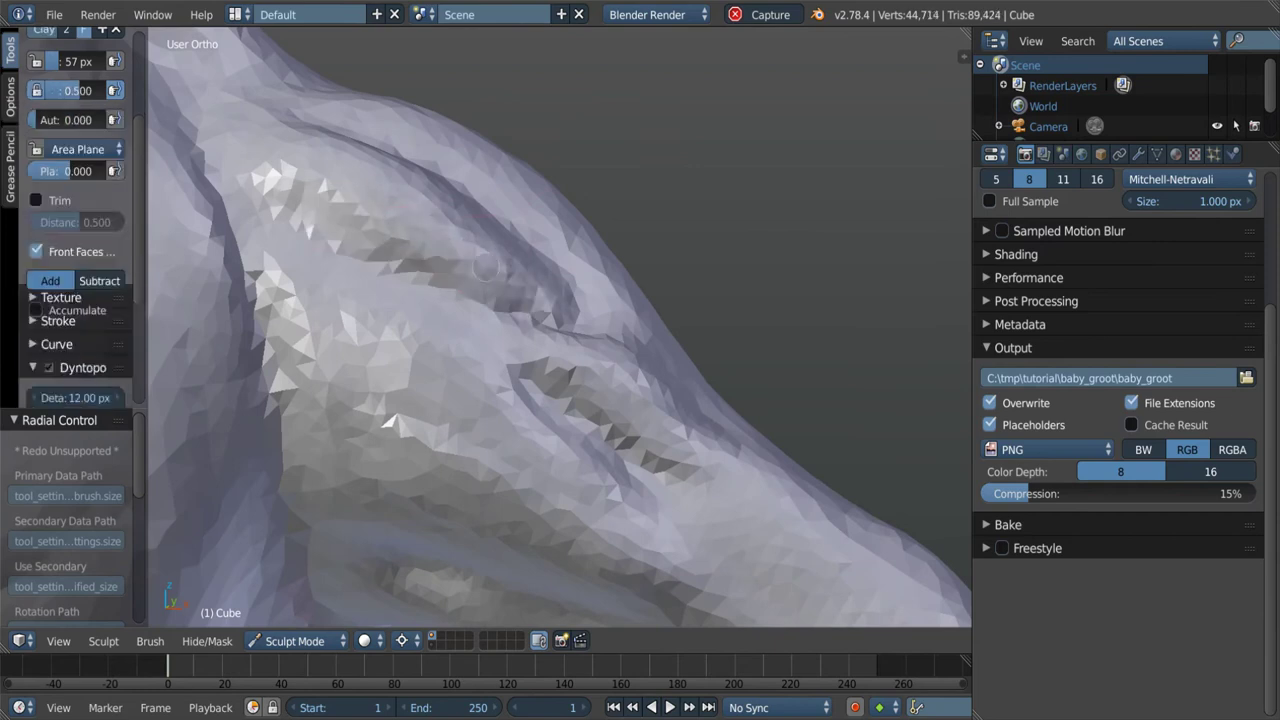
Carve crease grooves into the upper arm, working from the armpit side.
key(s)
middle_drag(485, 268, 310, 175)
scroll(355, 122, down, 5)
middle_drag(400, 200, 470, 270)
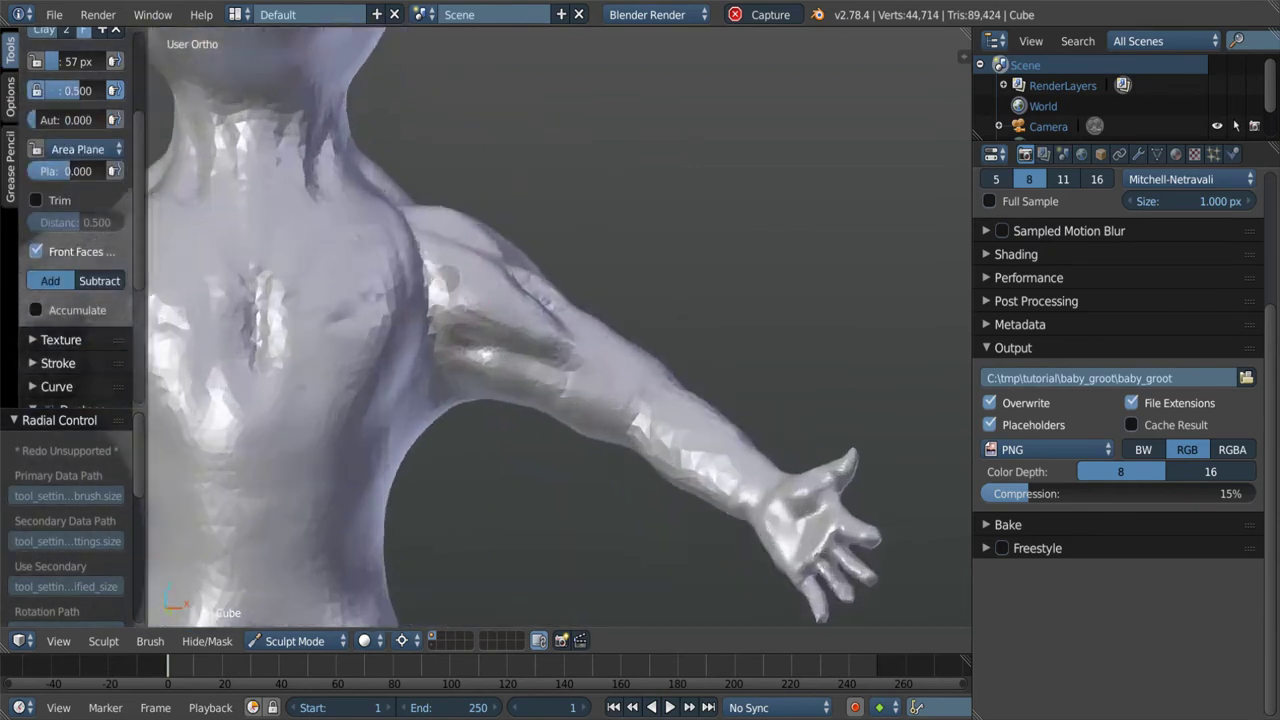
scroll(485, 285, up, 5)
key(shift+c)
drag(380, 248, 470, 290)
middle_drag(470, 290, 440, 260)
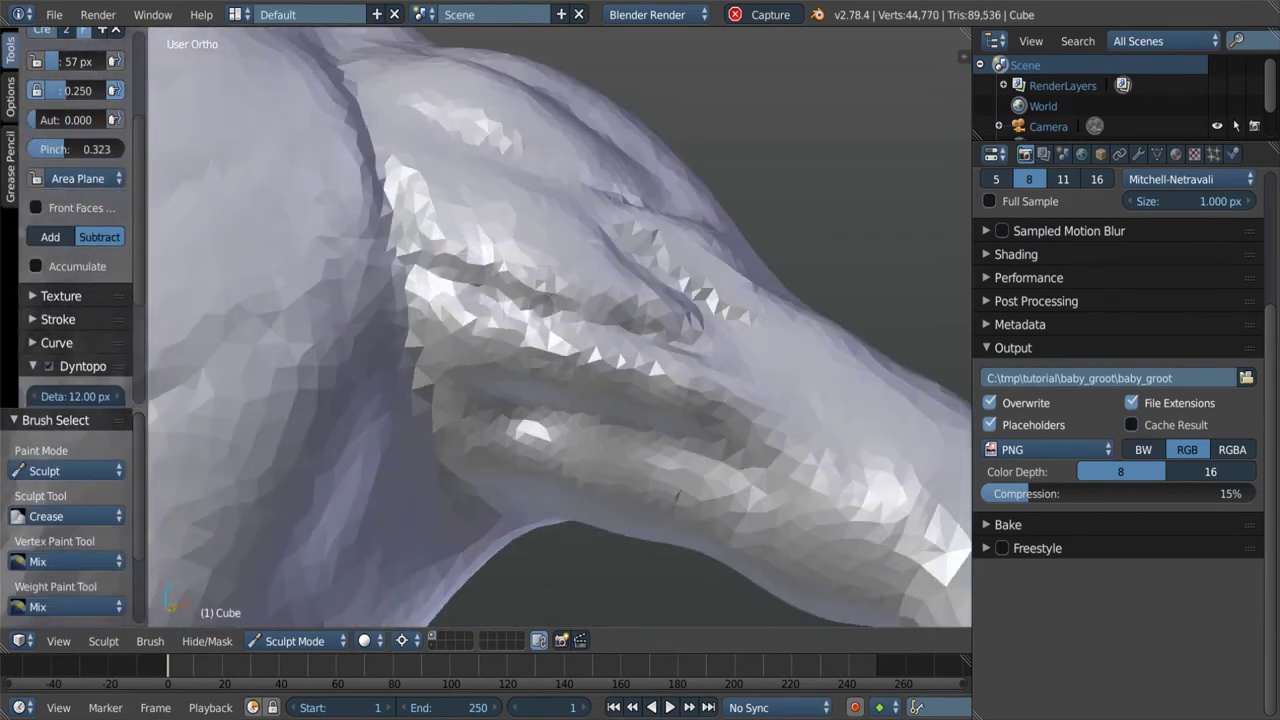
middle_drag(613, 271, 560, 300)
drag(560, 300, 600, 320)
Smooth the arm with a 126 px brush and view the whole arm and hand.
mouse_move(600, 320)
middle_down()
mouse_move(615, 344)
mouse_move(640, 320)
middle_up()
key(f)
click(615, 344)
key(s)
drag(640, 320, 645, 320)
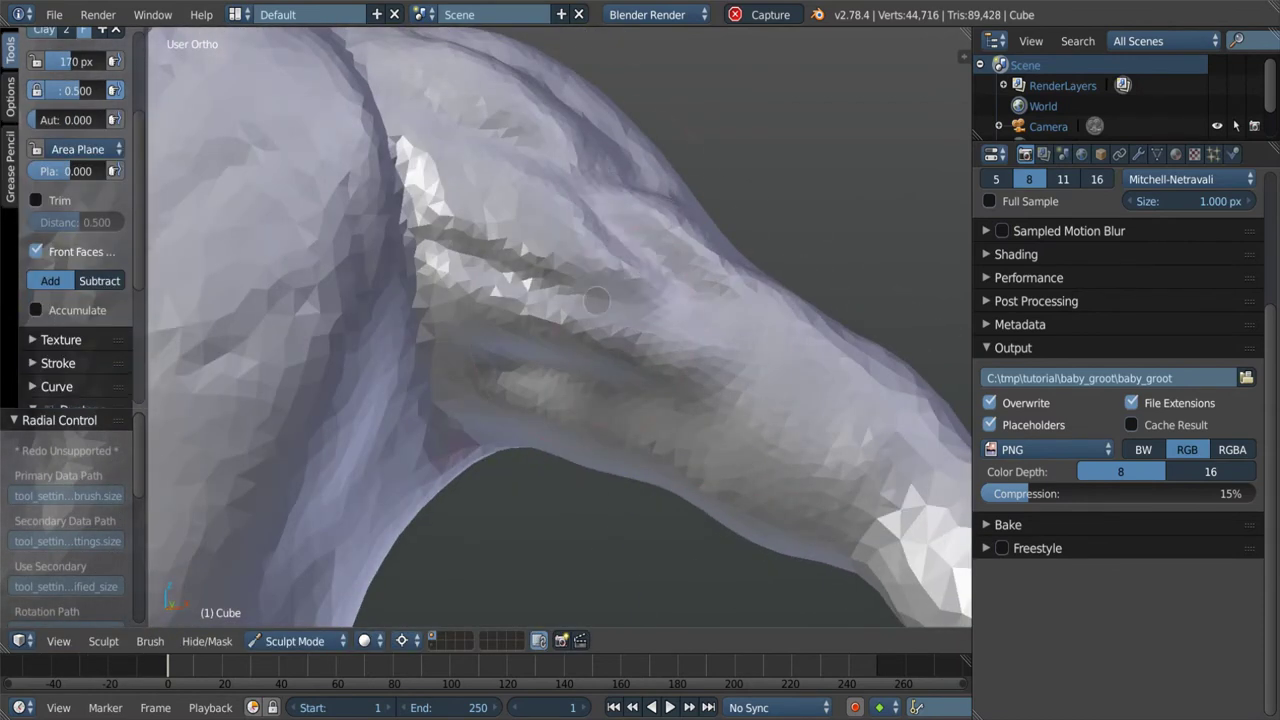
mouse_move(596, 300)
middle_down()
mouse_move(540, 250)
mouse_move(600, 250)
mouse_move(584, 284)
mouse_move(440, 170)
mouse_move(475, 208)
mouse_move(481, 256)
middle_up()
key(g)
middle_drag(401, 243, 490, 213)
scroll(490, 213, down, 2)
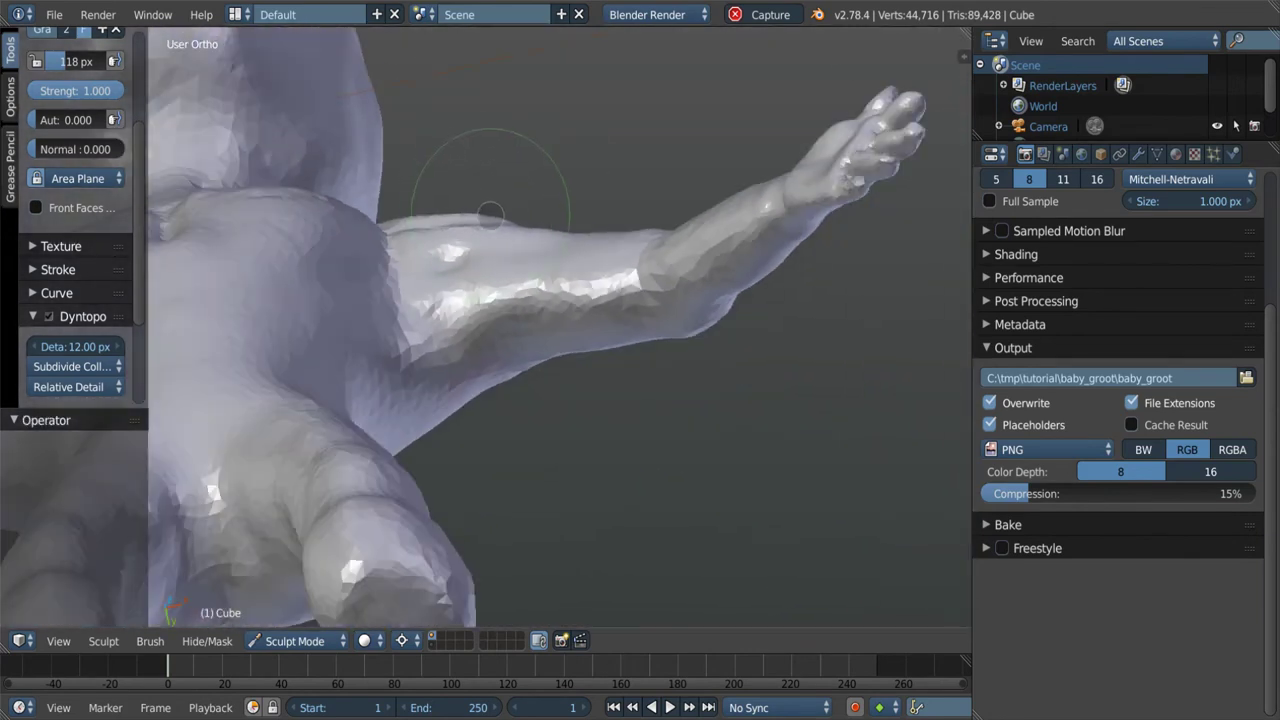
scroll(497, 218, up, 3)
Resize the Clay brush and inspect the shoulder and the figure's front.
key(c)
key(f)
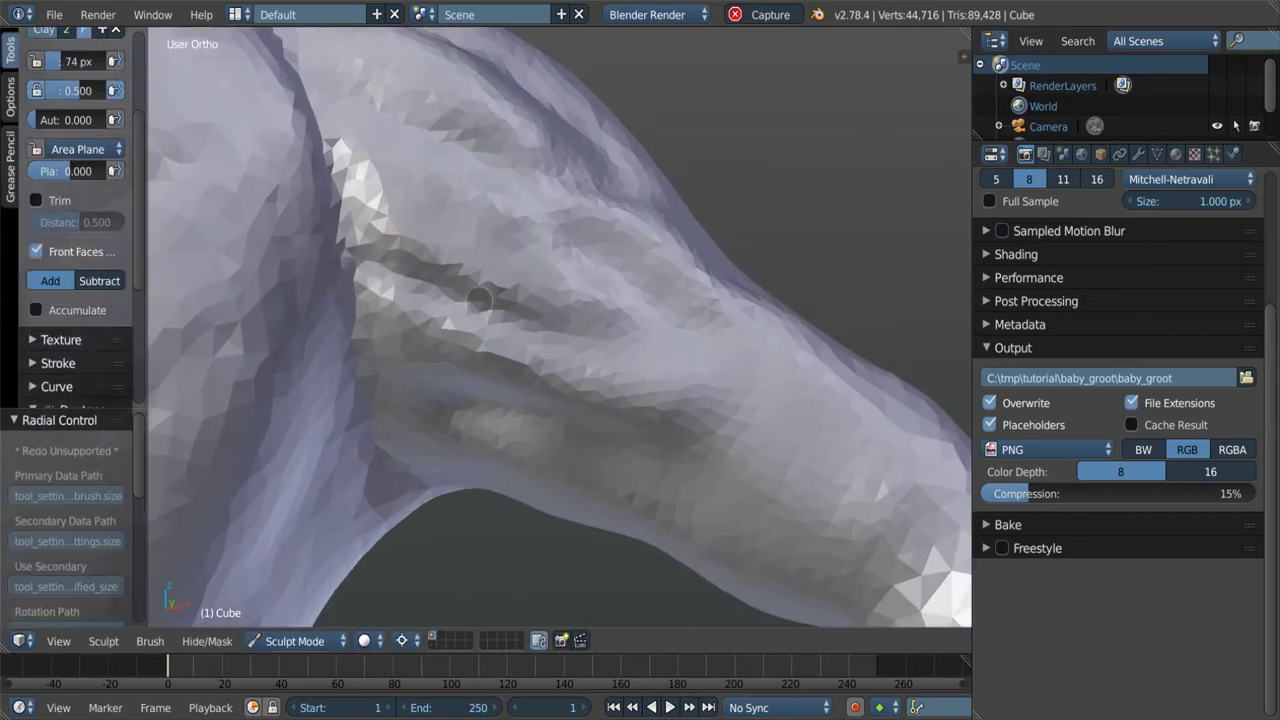
scroll(523, 300, up, 2)
mouse_move(498, 257)
middle_down()
mouse_move(425, 371)
mouse_move(413, 415)
middle_up()
scroll(460, 310, down, 2)
scroll(425, 371, up, 1)
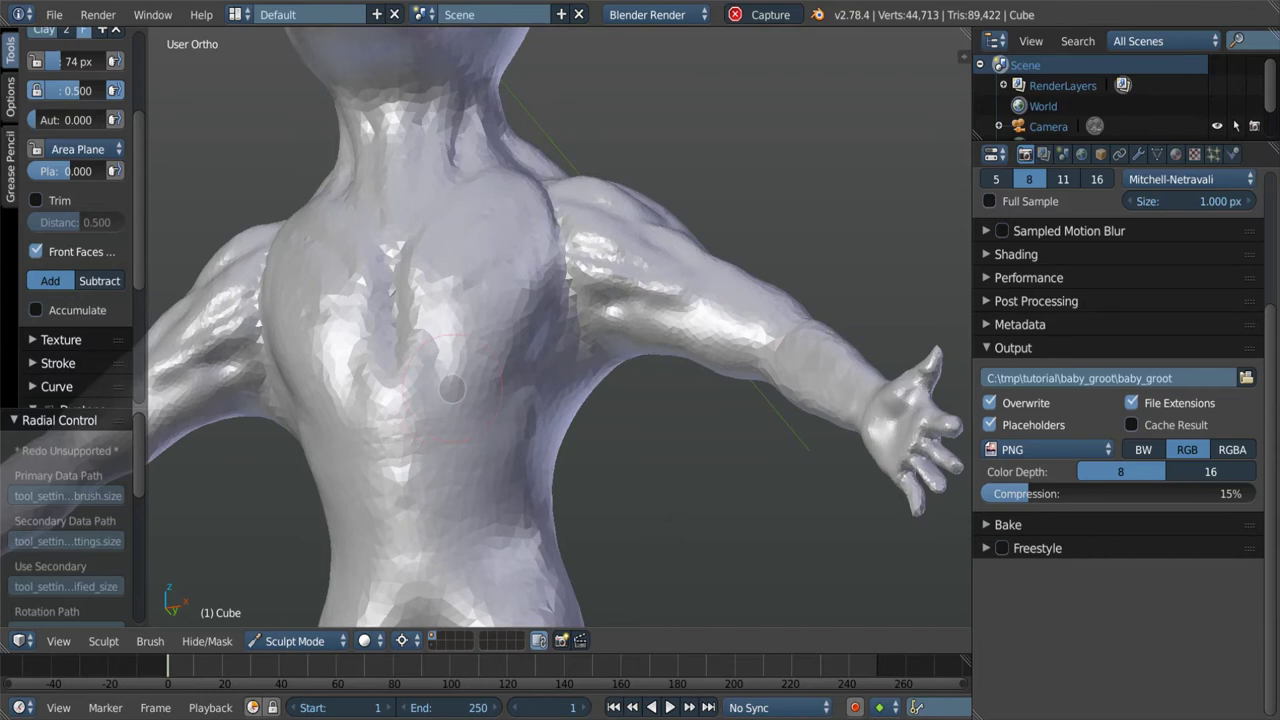
mouse_move(452, 388)
middle_down()
mouse_move(500, 420)
mouse_move(600, 370)
middle_up()
scroll(500, 420, down, 2)
scroll(520, 440, down, 3)
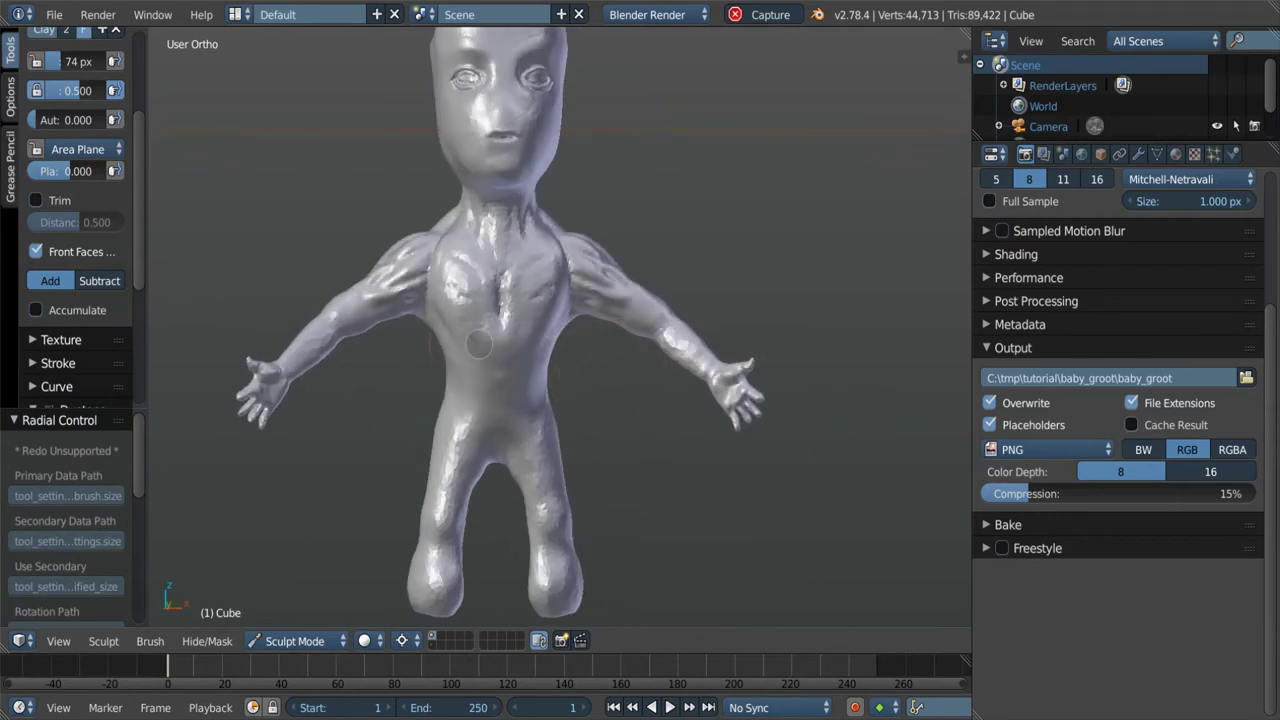
Set the Grab brush to 204 px, then switch to the Draw brush.
scroll(483, 340, up, 3)
middle_drag(500, 360, 560, 380)
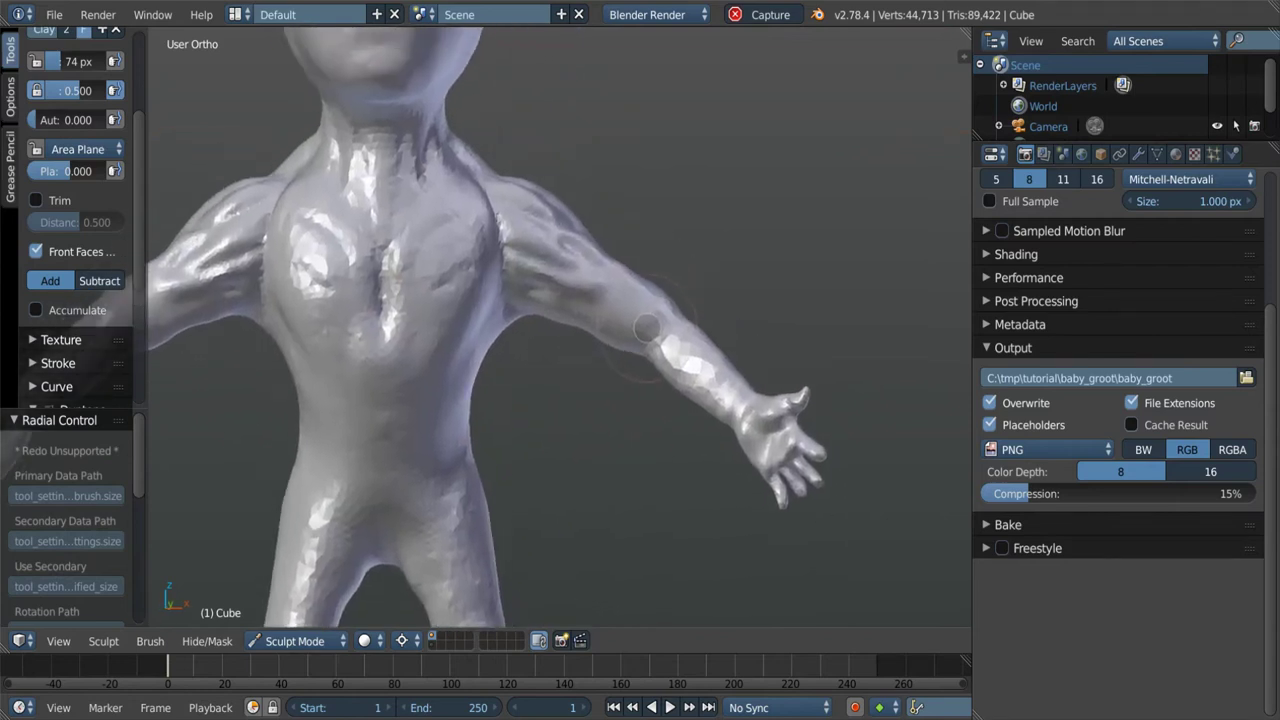
key(g)
scroll(600, 400, up, 2)
scroll(690, 395, down, 3)
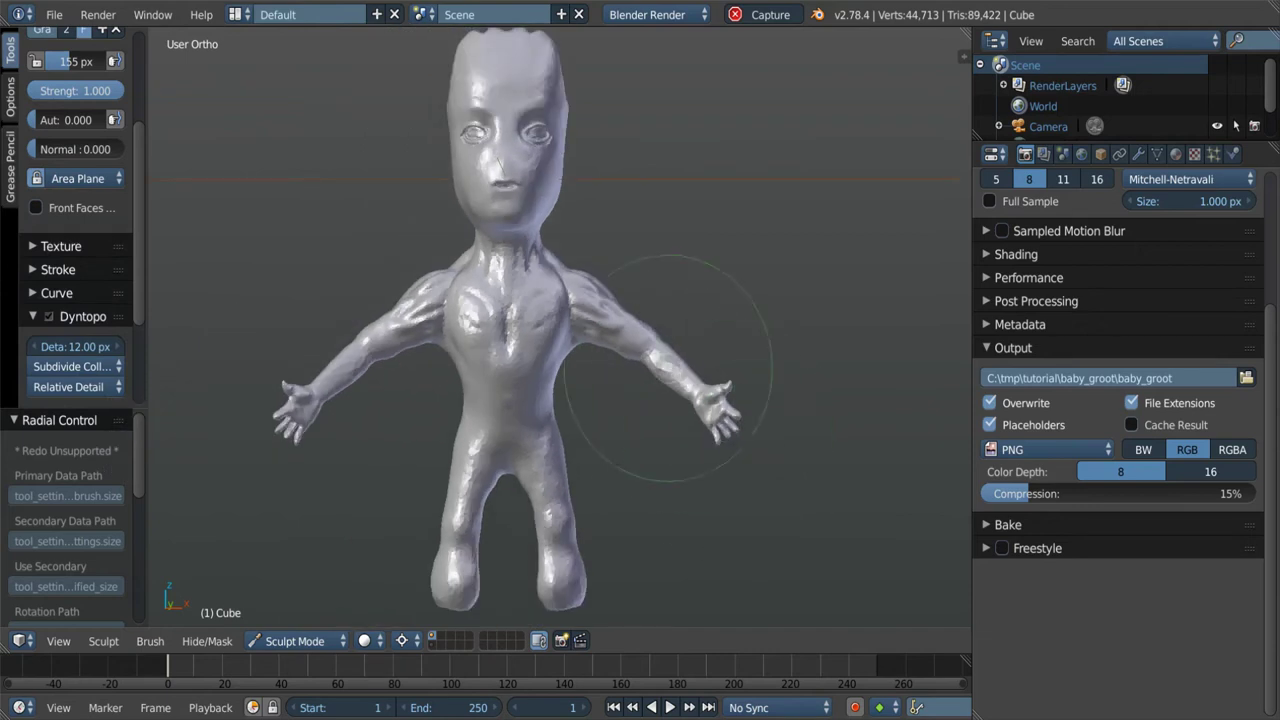
scroll(669, 403, up, 2)
key(f)
click(669, 403)
scroll(609, 318, up, 3)
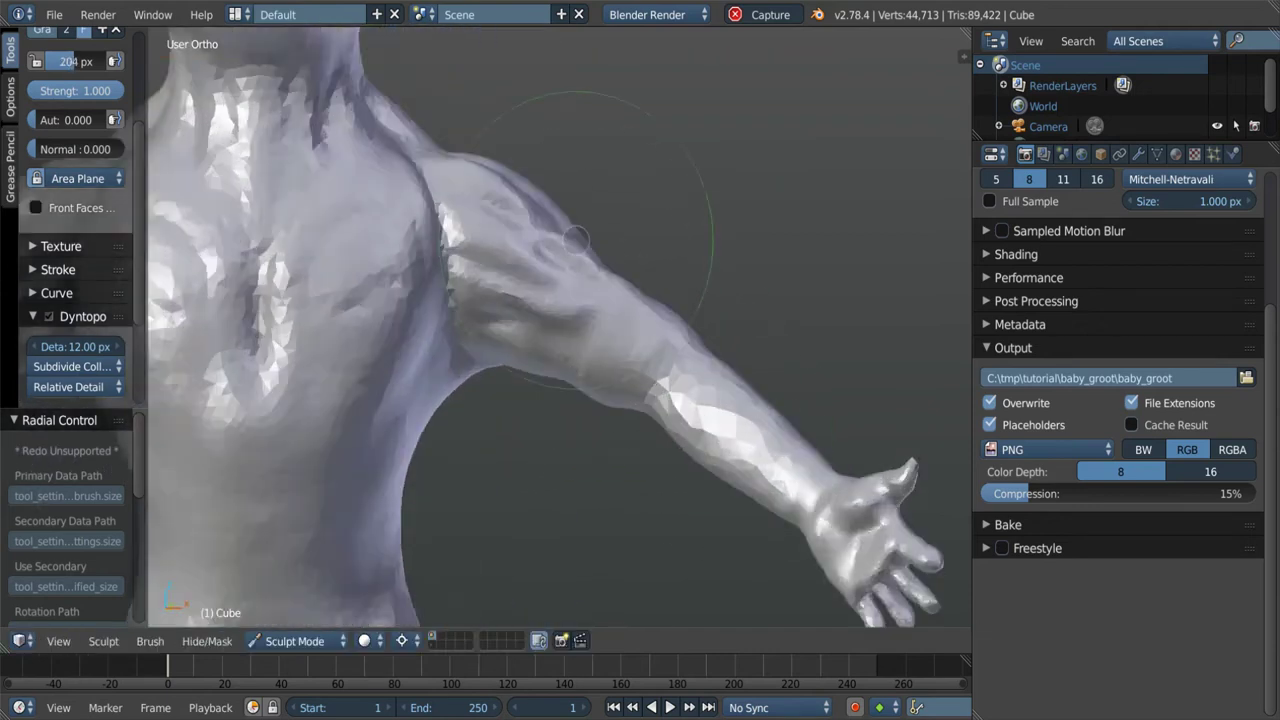
key(x)
scroll(570, 322, up, 2)
Carve a first crease along the forearm and set the Clay brush to 88 px.
middle_drag(665, 356, 736, 366)
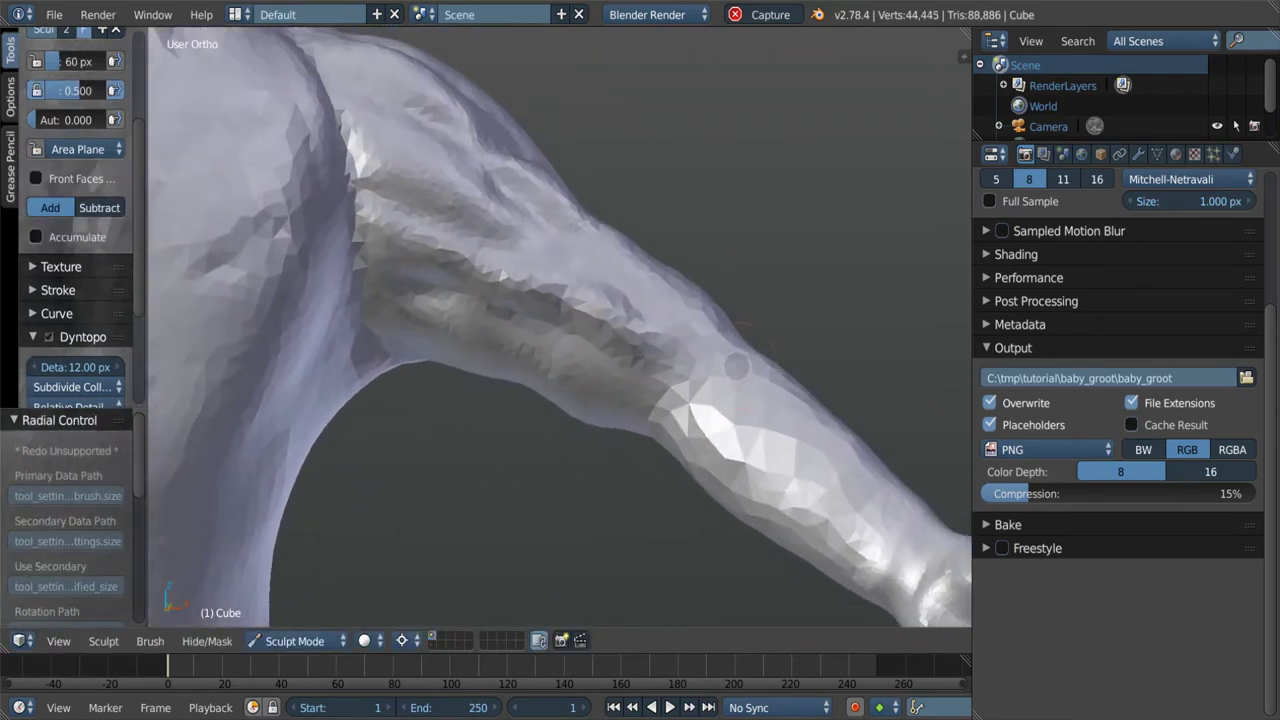
key(shift+c)
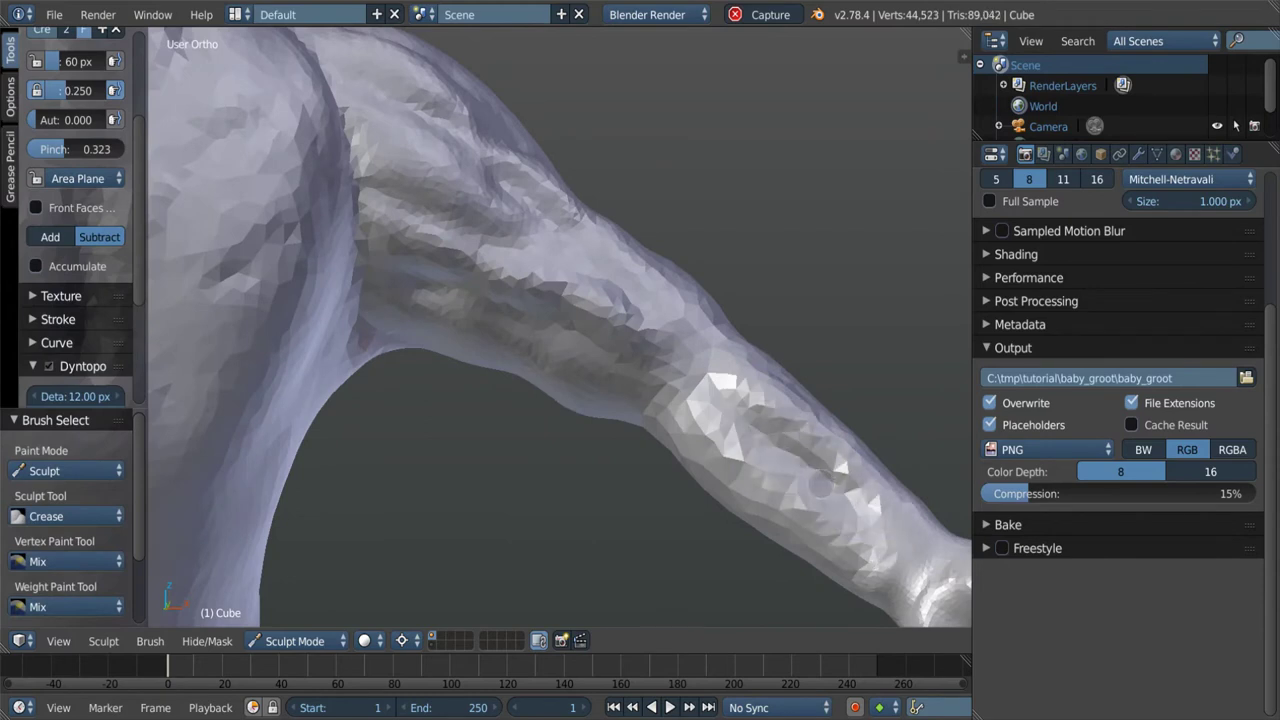
mouse_move(811, 515)
middle_down()
mouse_move(649, 360)
mouse_move(767, 383)
middle_up()
key(g)
mouse_move(688, 461)
middle_down()
mouse_move(613, 380)
mouse_move(654, 361)
mouse_move(721, 448)
mouse_move(701, 497)
mouse_move(740, 470)
mouse_move(730, 480)
mouse_move(745, 485)
mouse_move(812, 347)
mouse_move(855, 366)
middle_up()
key(c)
scroll(613, 380, up, 2)
key(f)
click(654, 361)
Carve a forearm groove with a 61 px Crease brush, then view the neck.
key(shift+c)
key(f)
click(745, 485)
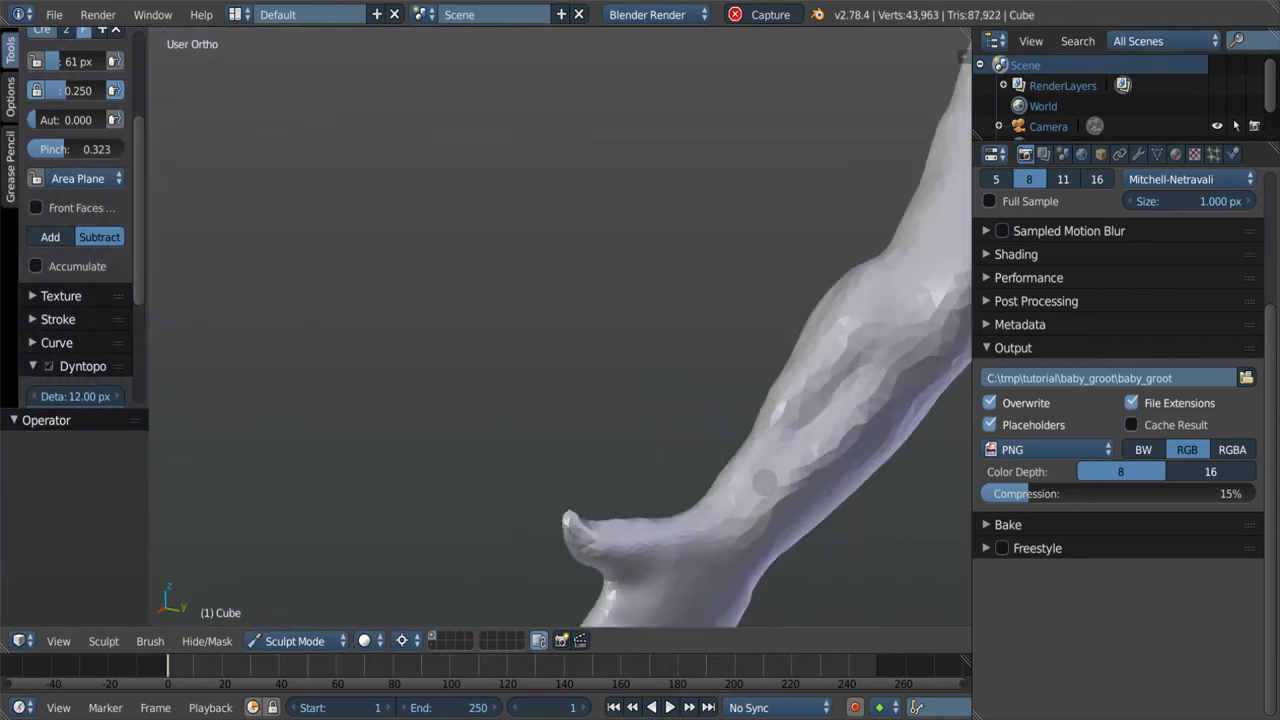
middle_drag(764, 484, 757, 349)
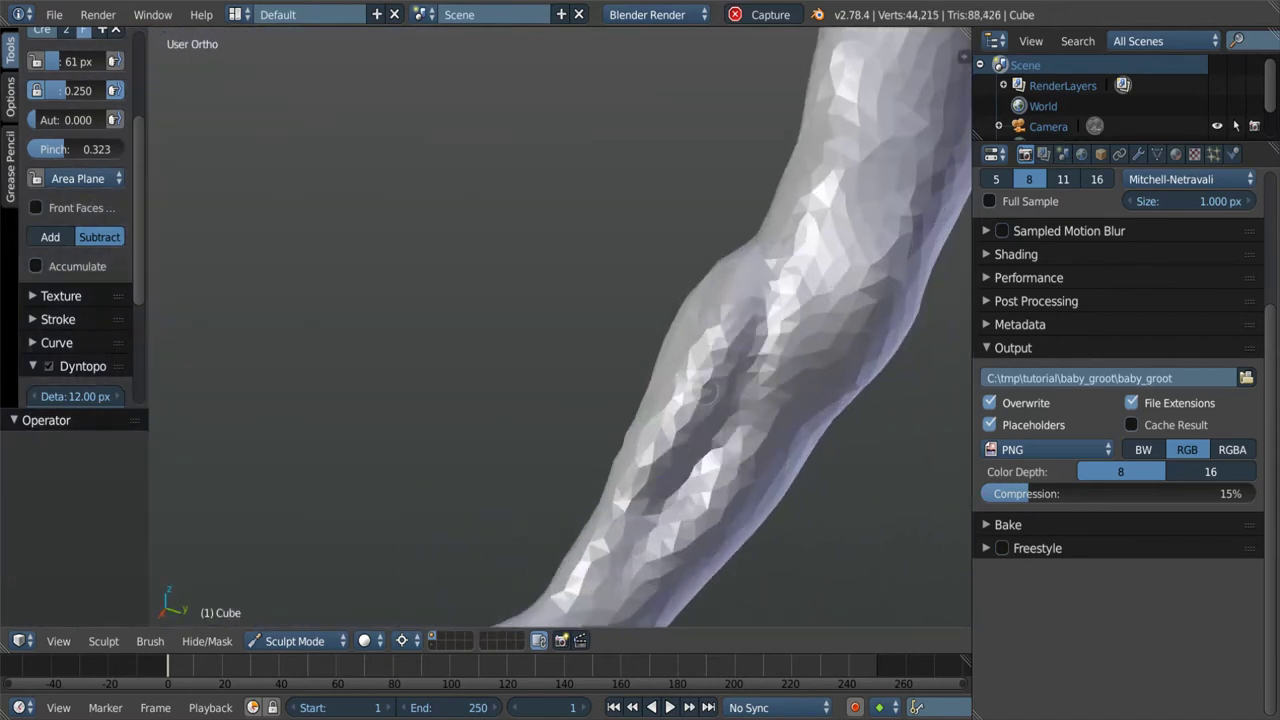
mouse_move(708, 391)
middle_down()
mouse_move(567, 479)
mouse_move(646, 338)
middle_up()
mouse_move(536, 540)
middle_down()
mouse_move(687, 242)
mouse_move(594, 360)
middle_up()
click(687, 242)
middle_drag(782, 350, 640, 346)
Alternate Clay and Smooth brushes over the neck and shoulder.
key(c)
key(f)
mouse_move(575, 350)
middle_down()
mouse_move(756, 400)
mouse_move(665, 465)
middle_up()
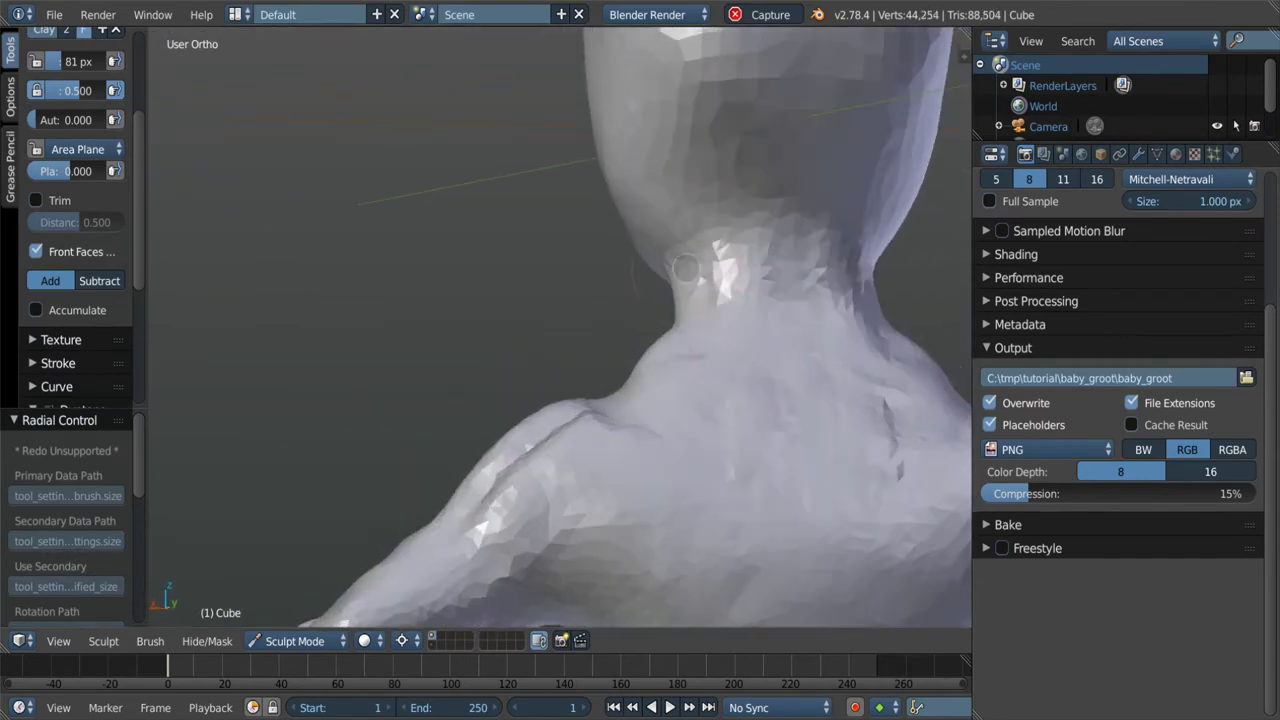
key(s)
key(c)
mouse_move(466, 552)
middle_down()
mouse_move(452, 346)
mouse_move(510, 400)
mouse_move(571, 429)
mouse_move(594, 406)
mouse_move(543, 366)
mouse_move(560, 412)
middle_up()
Carve two Crease grooves over the shoulder.
key(shift+c)
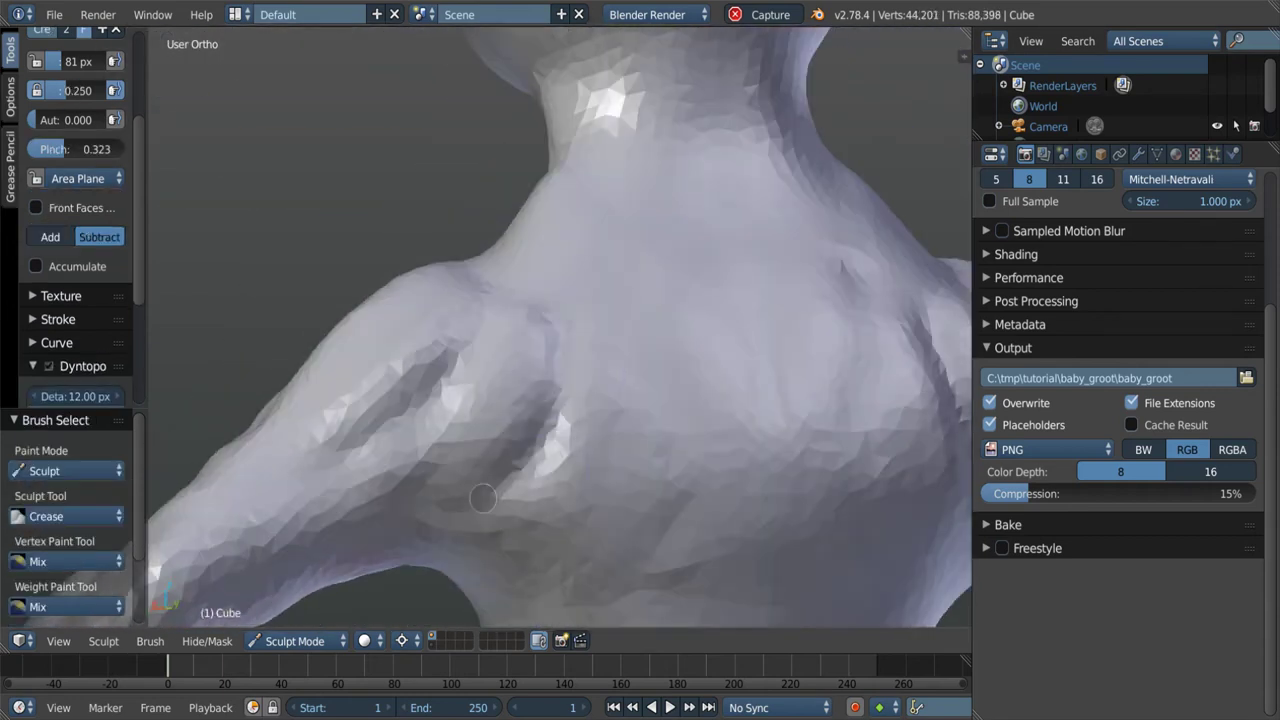
mouse_move(483, 497)
middle_down()
mouse_move(443, 286)
mouse_move(586, 194)
mouse_move(421, 337)
mouse_move(400, 340)
middle_up()
scroll(427, 326, down, 3)
scroll(400, 340, up, 3)
drag(480, 244, 354, 378)
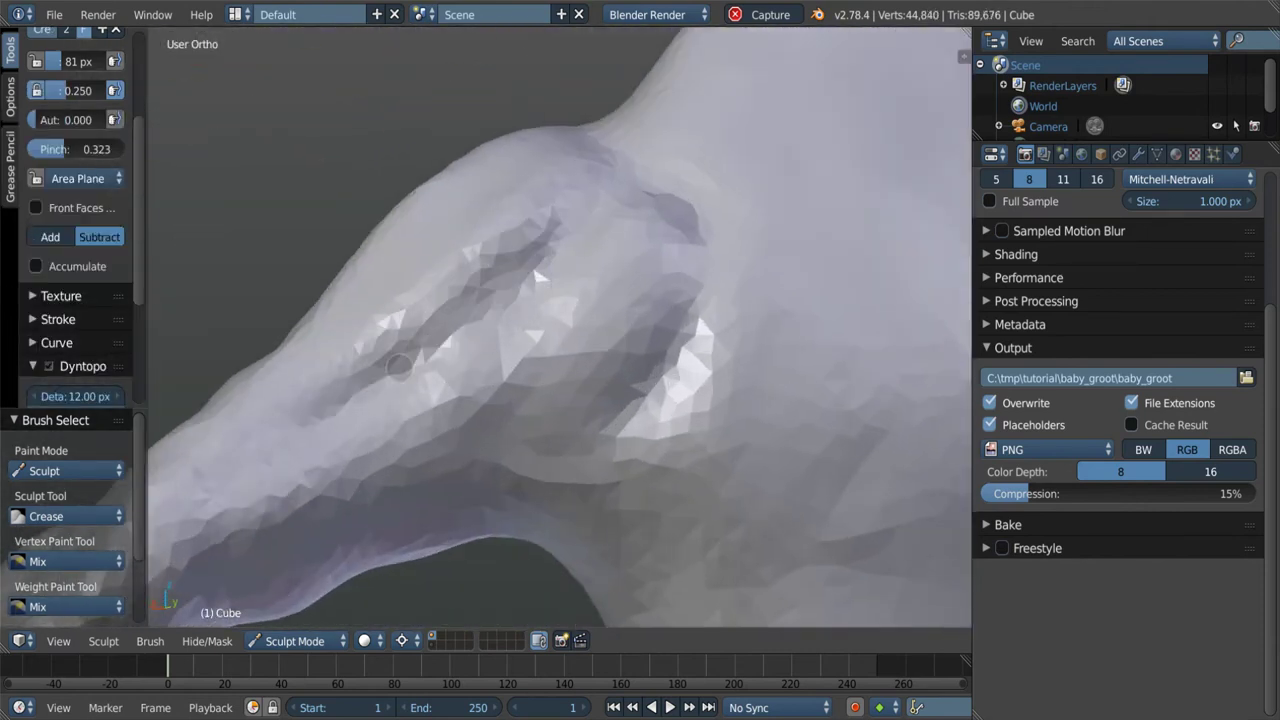
middle_drag(398, 366, 380, 496)
scroll(690, 318, down, 3)
scroll(600, 330, up, 3)
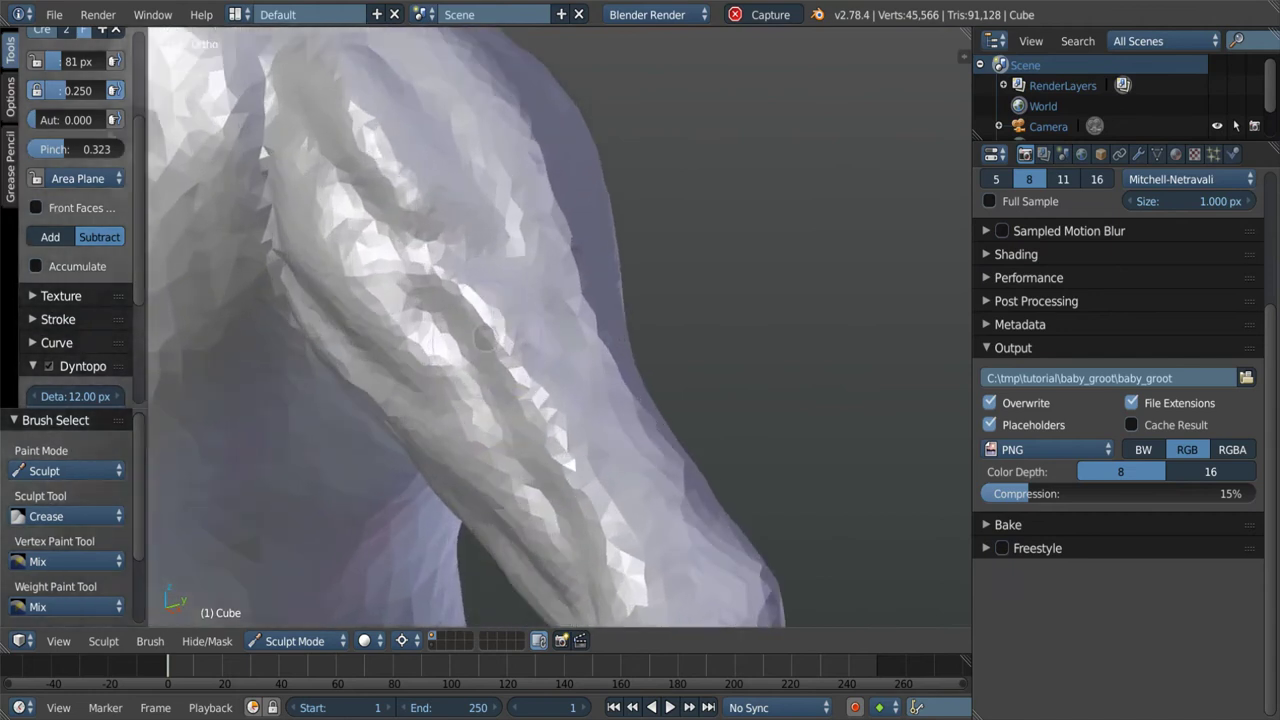
Carve Crease grooves along the other arm from two angles.
mouse_move(600, 330)
middle_down()
mouse_move(500, 330)
mouse_move(490, 230)
middle_up()
key(c)
key(shift+c)
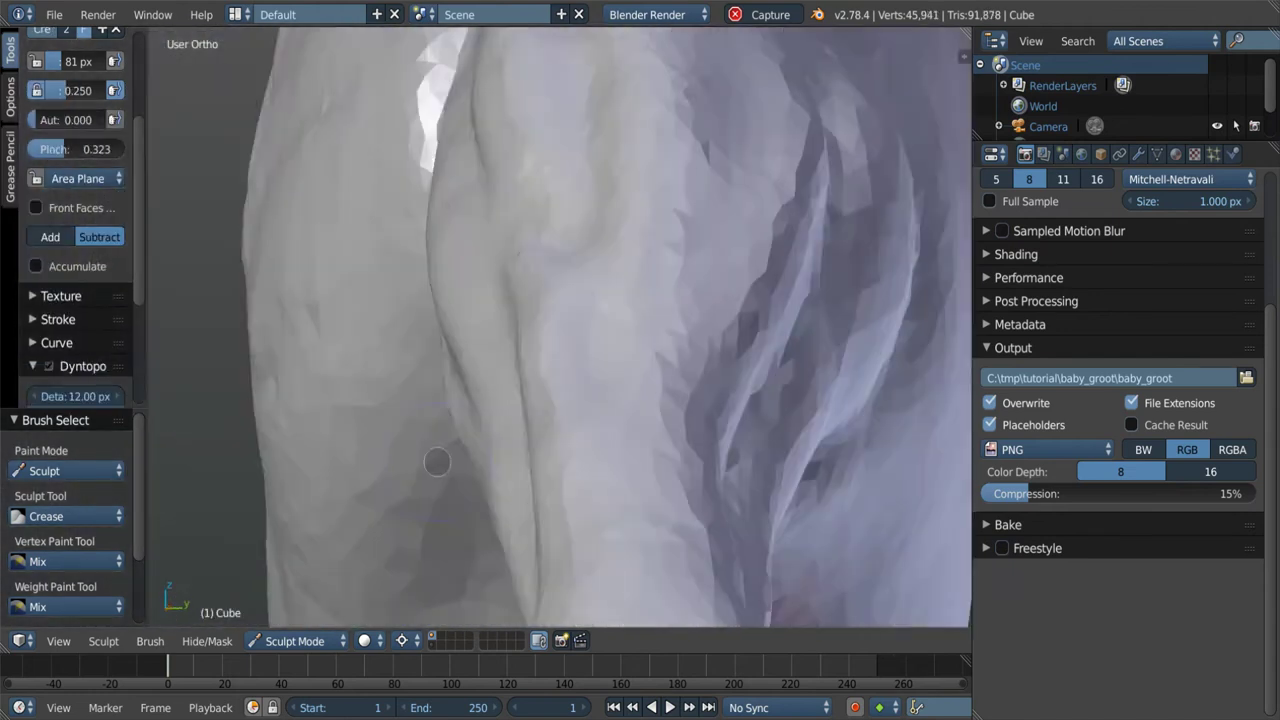
drag(490, 230, 499, 208)
mouse_move(520, 330)
middle_down()
mouse_move(542, 281)
mouse_move(600, 330)
middle_up()
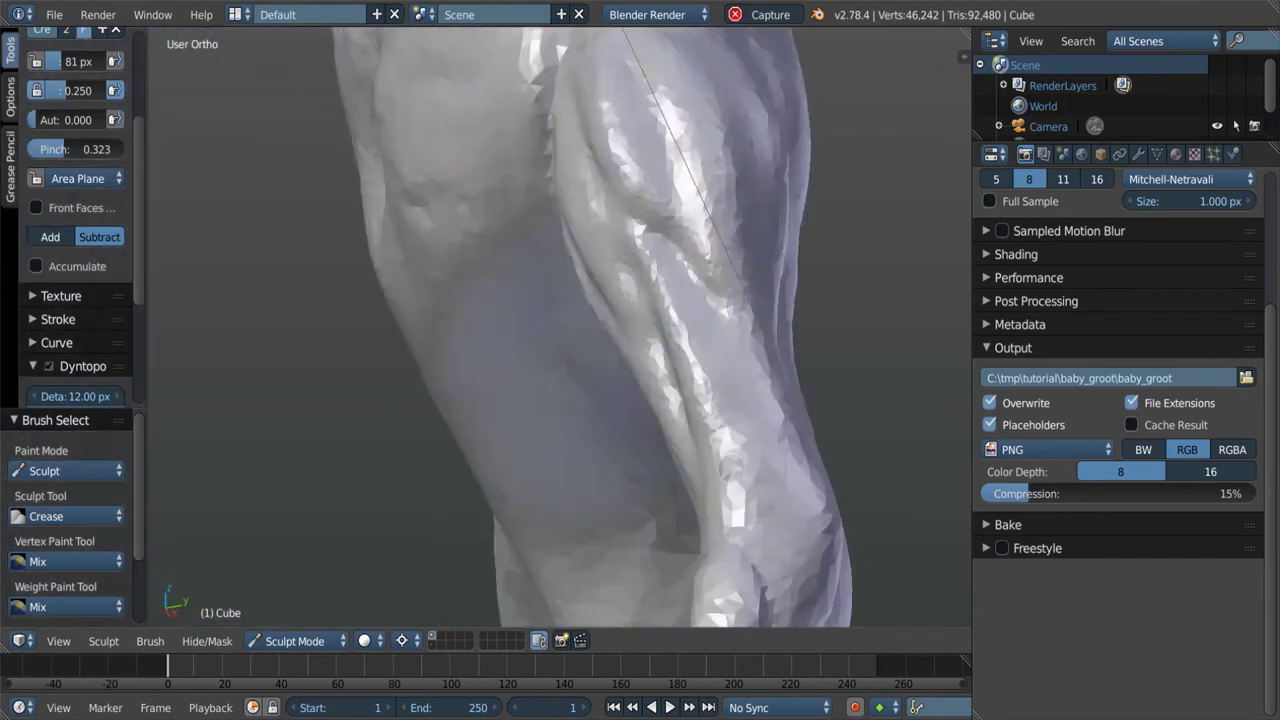
middle_drag(656, 522, 620, 450)
Build up Clay ridges along the arm with a 135 px brush.
key(c)
key(f)
drag(683, 408, 575, 408)
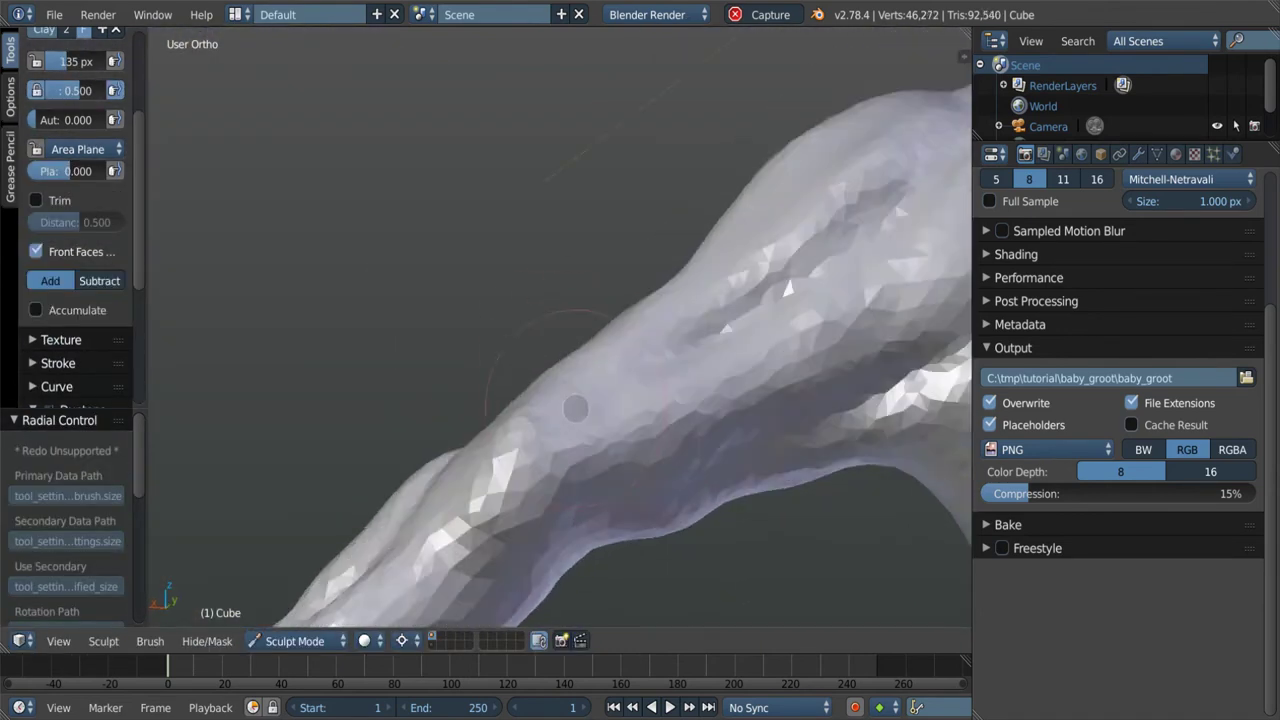
mouse_move(575, 408)
middle_down()
mouse_move(680, 434)
mouse_move(560, 450)
middle_up()
key(f)
drag(450, 526, 480, 495)
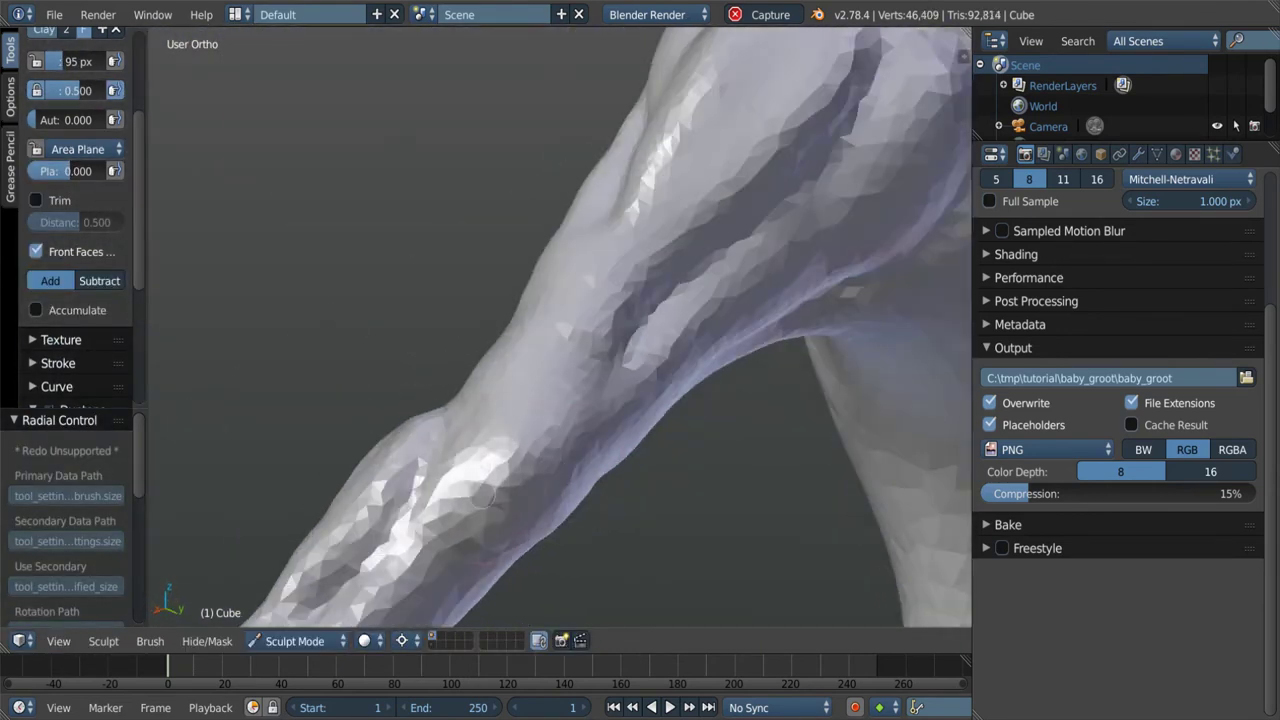
Carve and deepen further Crease grooves into the arm.
key(shift+c)
drag(690, 240, 650, 370)
mouse_move(650, 370)
middle_down()
mouse_move(600, 330)
mouse_move(643, 347)
middle_up()
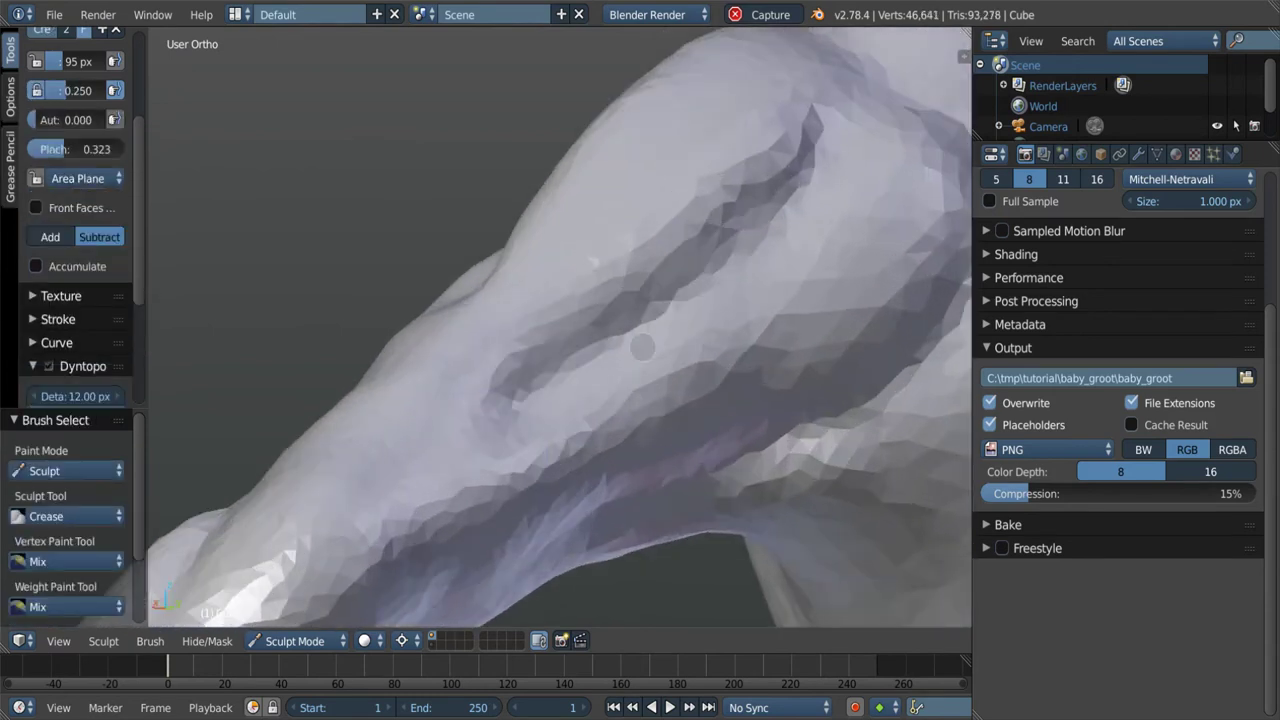
drag(643, 347, 780, 160)
mouse_move(780, 160)
middle_down()
mouse_move(600, 400)
mouse_move(457, 449)
mouse_move(286, 171)
mouse_move(508, 368)
mouse_move(600, 526)
mouse_move(500, 517)
mouse_move(600, 486)
mouse_move(512, 462)
middle_up()
key(g)
key(f)
key(shift+c)
scroll(484, 379, down, 5)
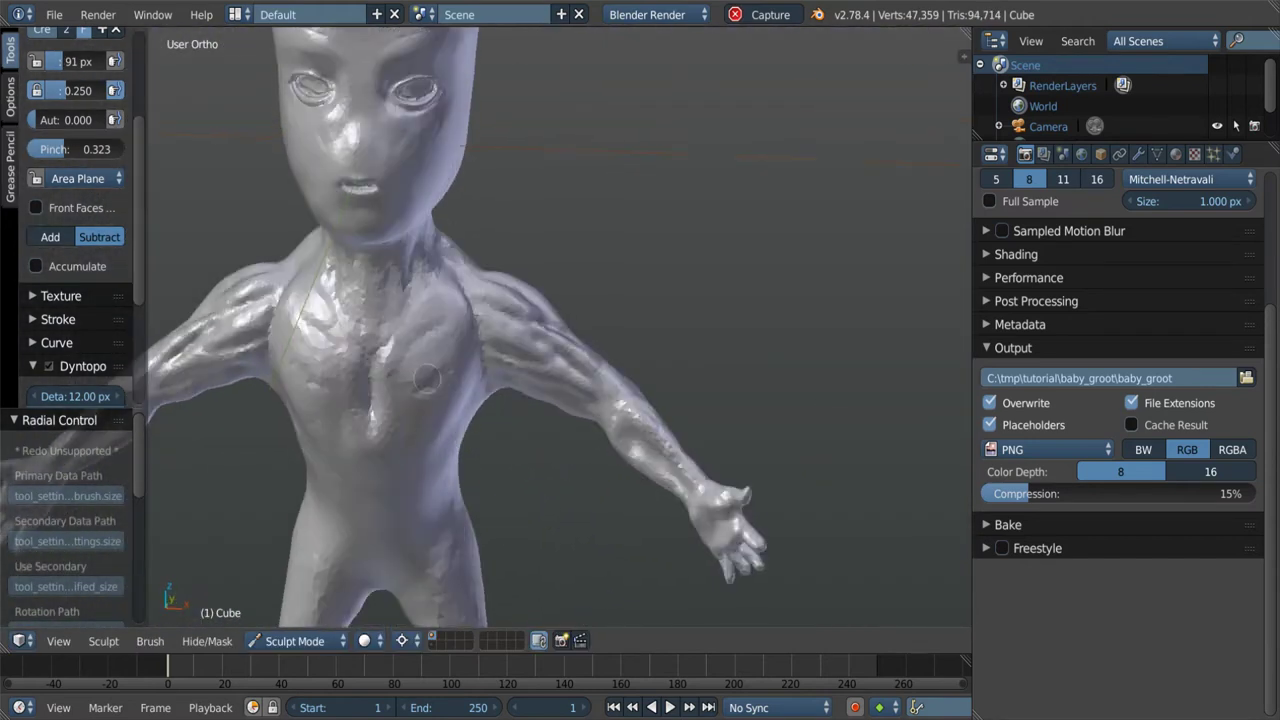
Carve a crease groove into the shoulder, alternate with Clay build-up, and set a 73 px brush.
scroll(512, 462, up, 5)
drag(470, 300, 375, 393)
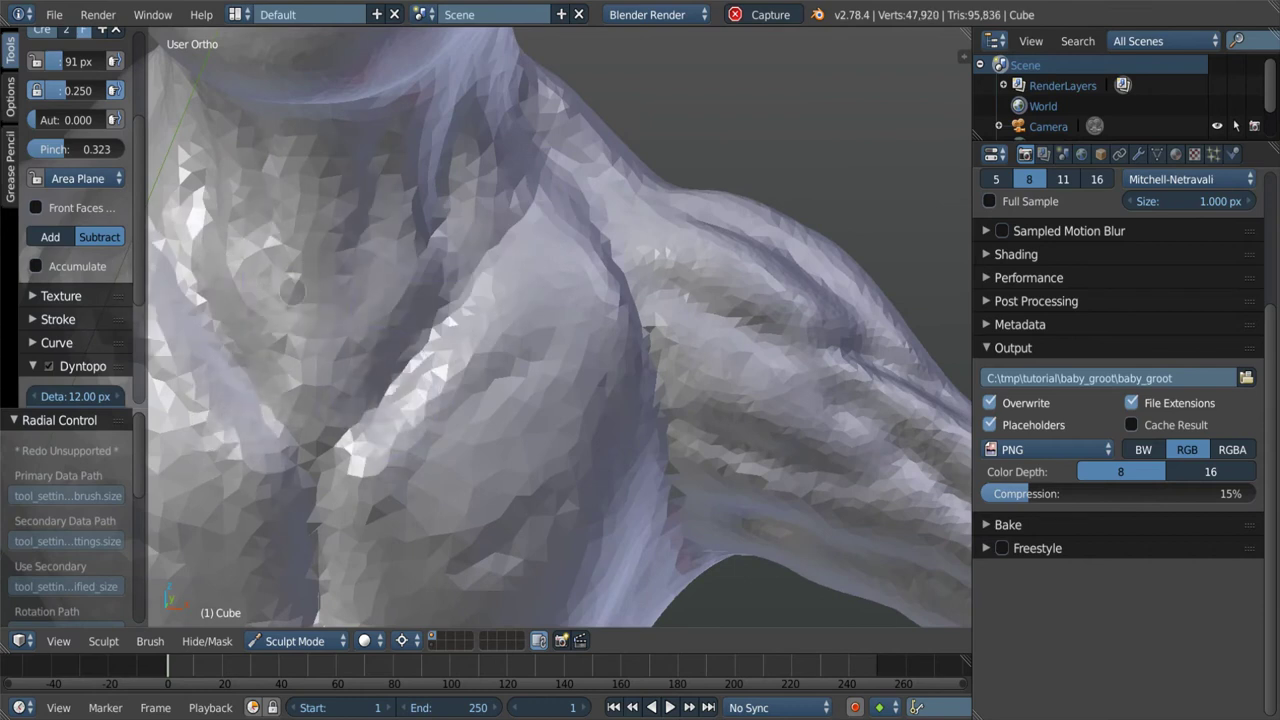
key(c)
middle_drag(327, 271, 312, 311)
key(shift+c)
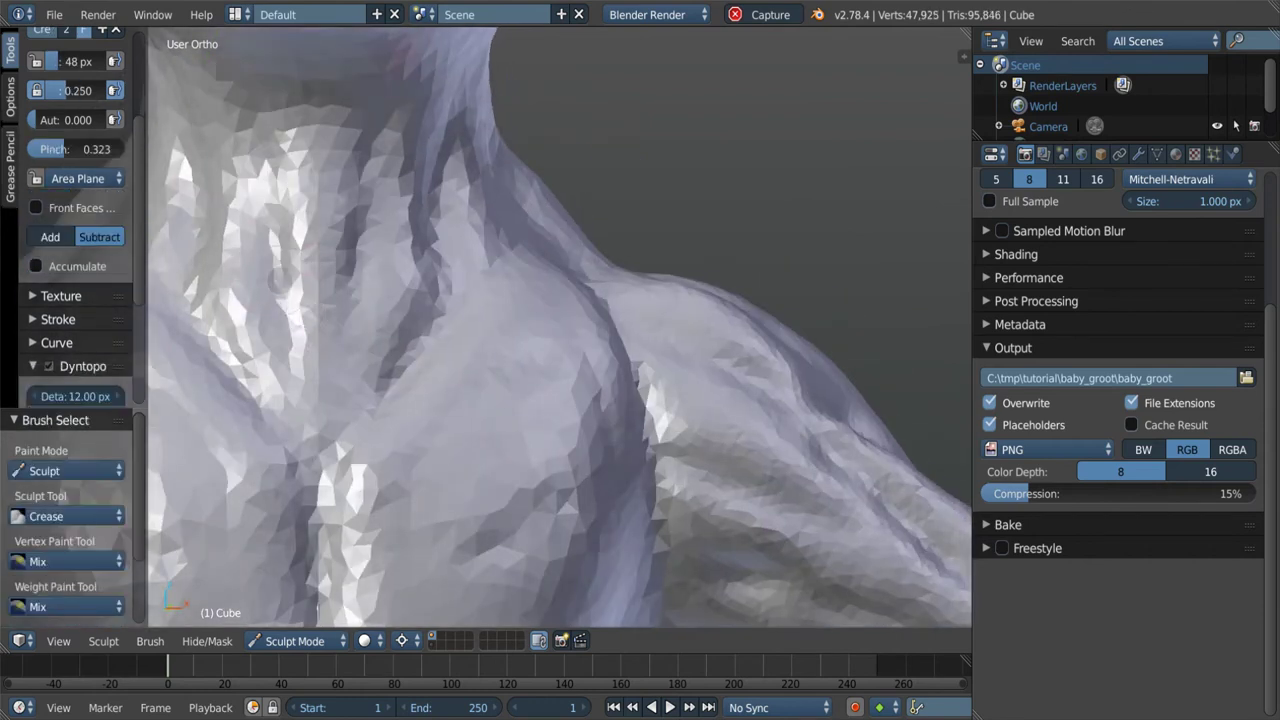
key(c)
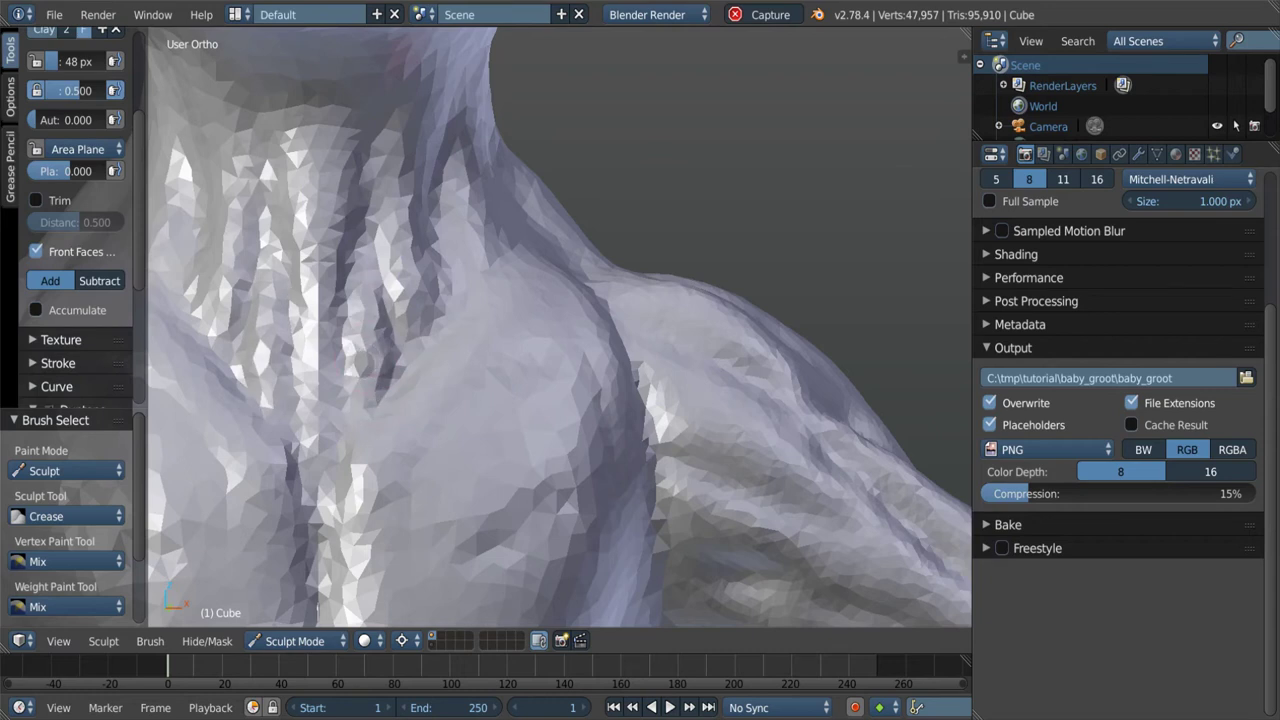
mouse_move(432, 284)
middle_down()
mouse_move(354, 219)
mouse_move(352, 238)
middle_up()
key(f)
click(352, 238)
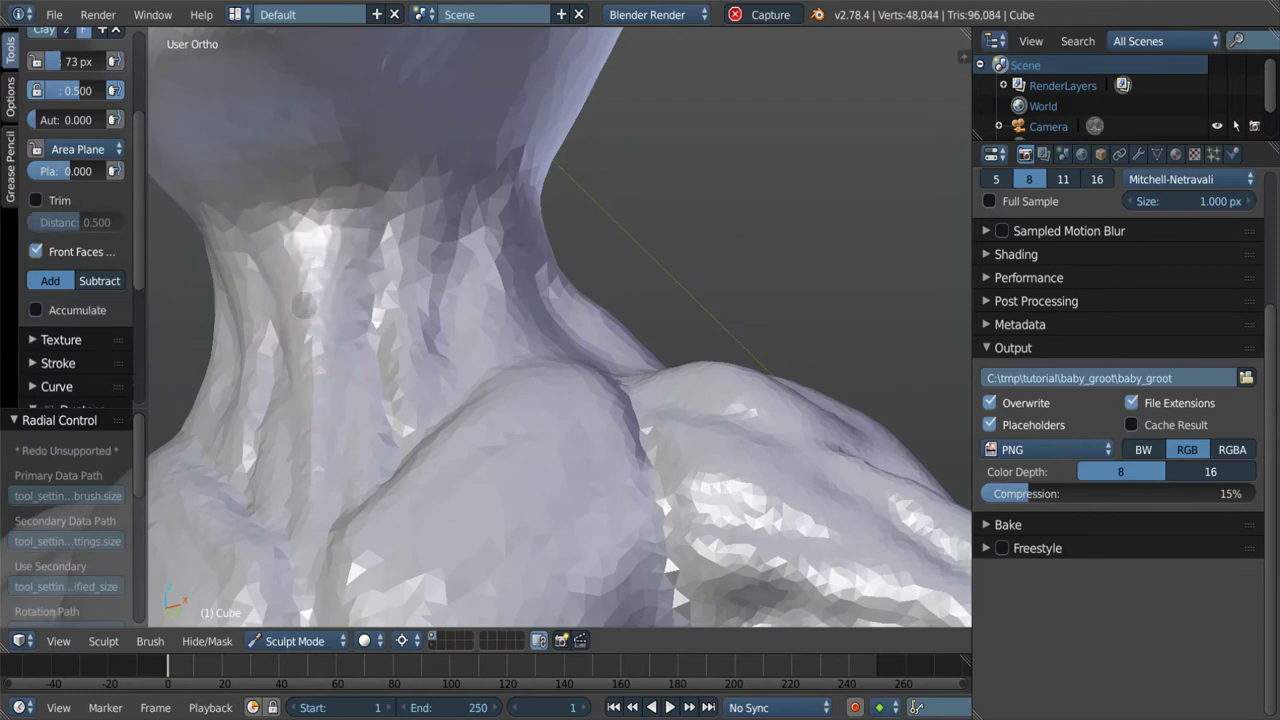
Deepen a crease groove near the neck with the Crease brush from closer angles.
middle_drag(303, 306, 390, 341)
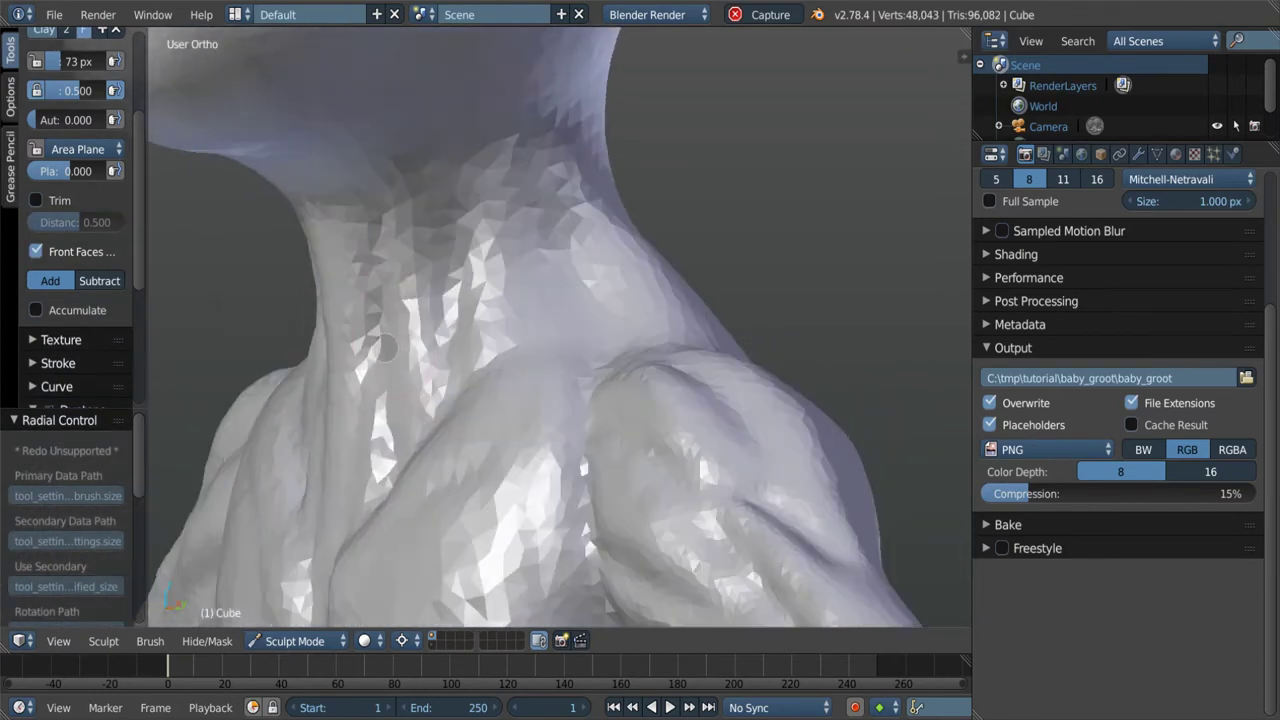
mouse_move(383, 349)
middle_down()
mouse_move(542, 351)
mouse_move(514, 429)
mouse_move(571, 400)
mouse_move(500, 370)
mouse_move(482, 344)
mouse_move(480, 390)
middle_up()
key(g)
key(shift+c)
drag(480, 390, 478, 422)
scroll(458, 342, down, 4)
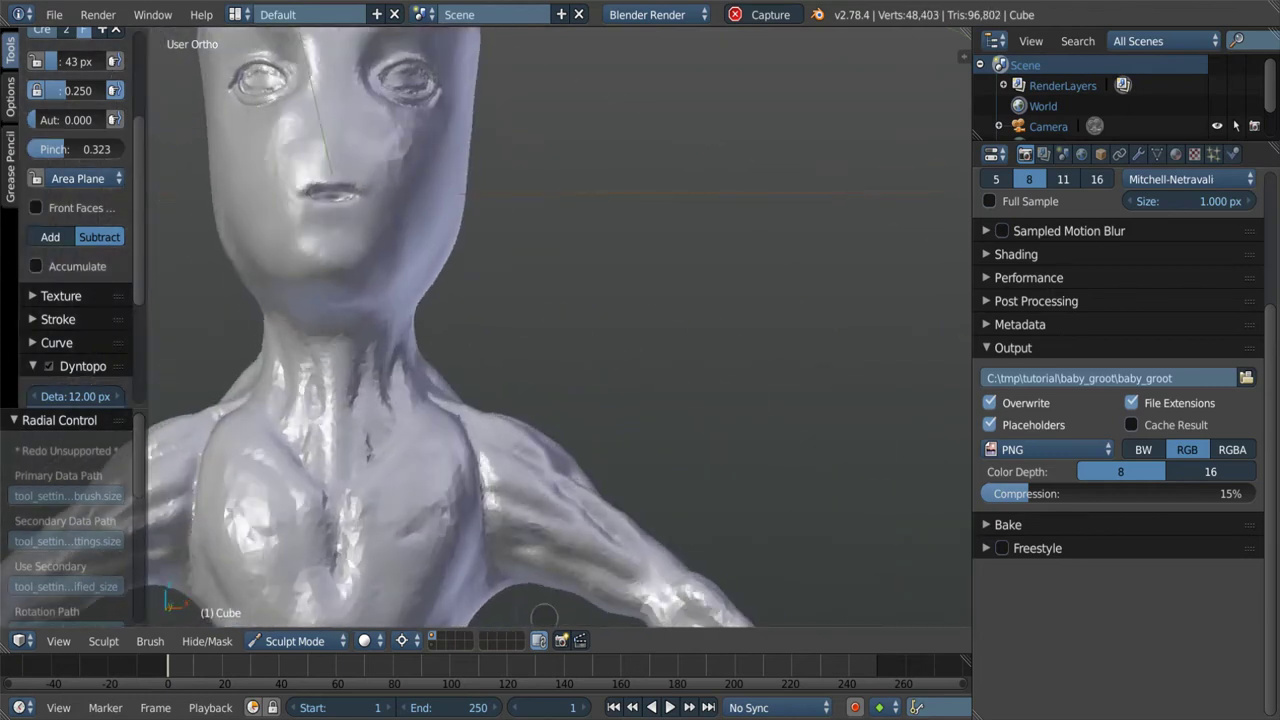
mouse_move(458, 342)
middle_down()
mouse_move(470, 360)
mouse_move(440, 320)
mouse_move(500, 318)
mouse_move(489, 264)
mouse_move(540, 320)
middle_up()
scroll(463, 366, up, 4)
Build up the neck with Draw and Clay at higher strength, then pull it into shape with a larger Grab brush.
key(x)
key(shift+f)
click(430, 300)
key(c)
key(g)
key(f)
click(540, 320)
Change the brush's Add stroke colour from yellow to red and turn the view back to the neck.
key(c)
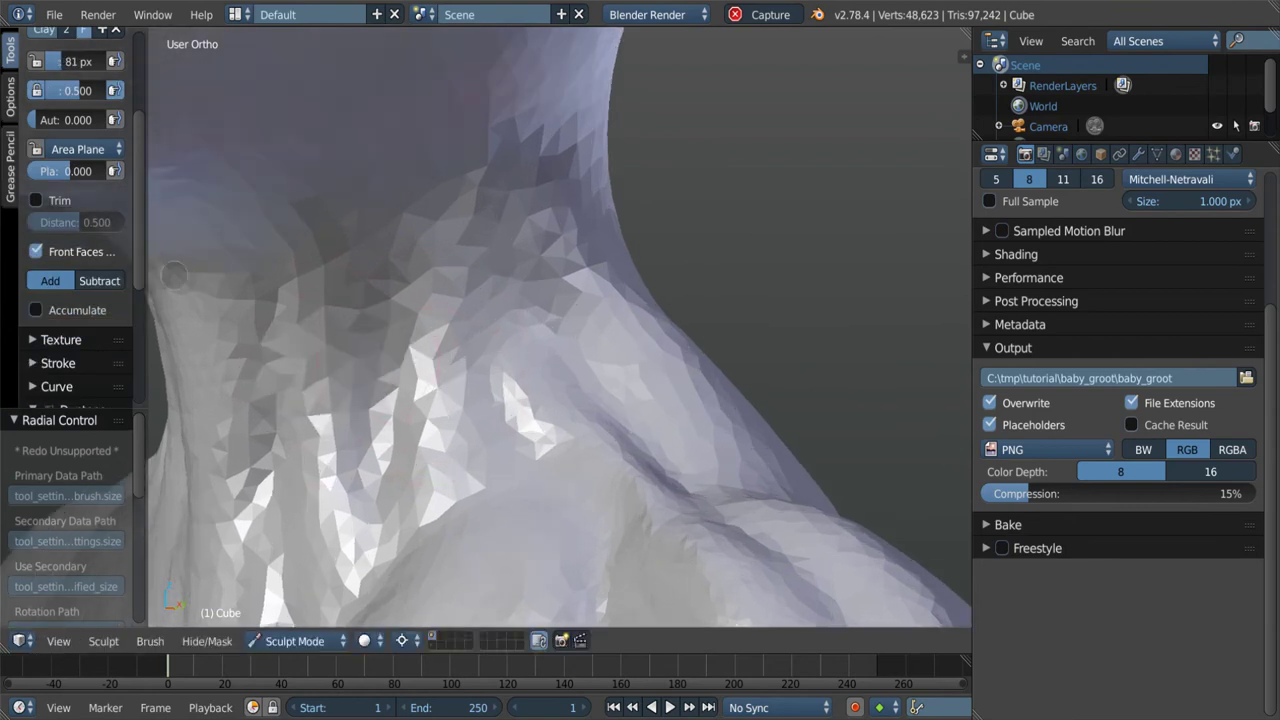
click(10, 95)
click(112, 240)
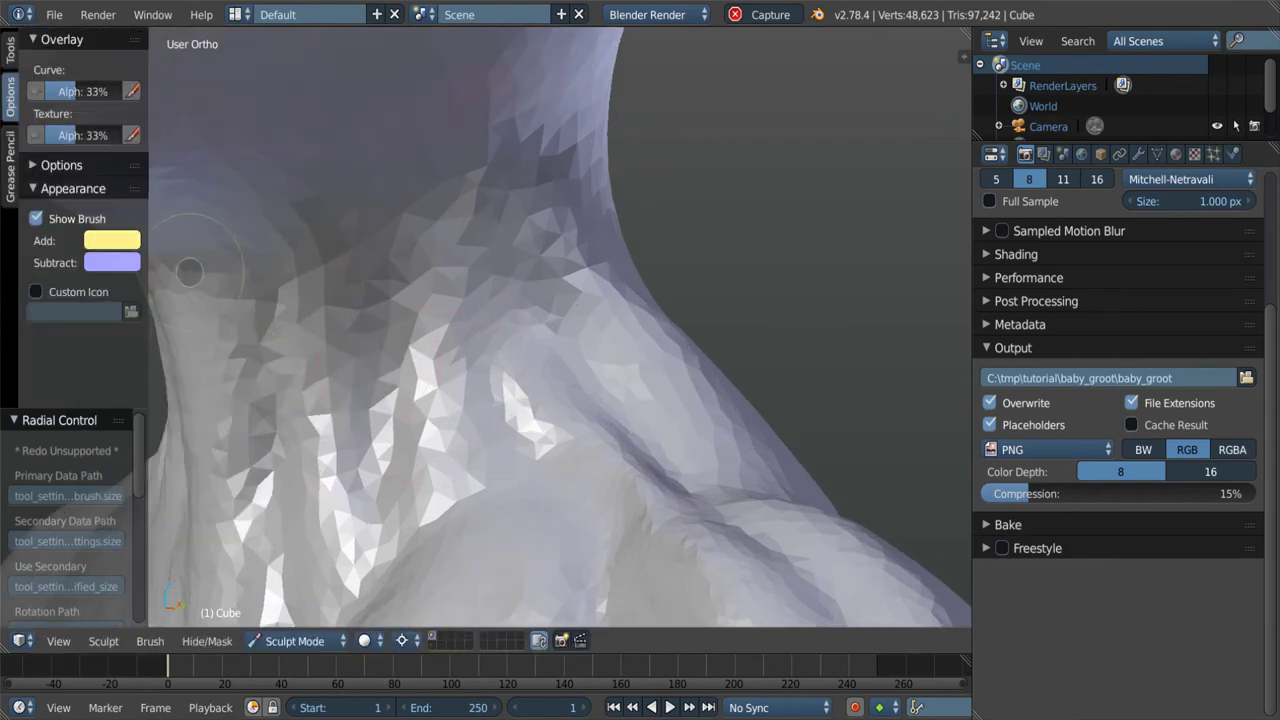
click(112, 240)
click(166, 391)
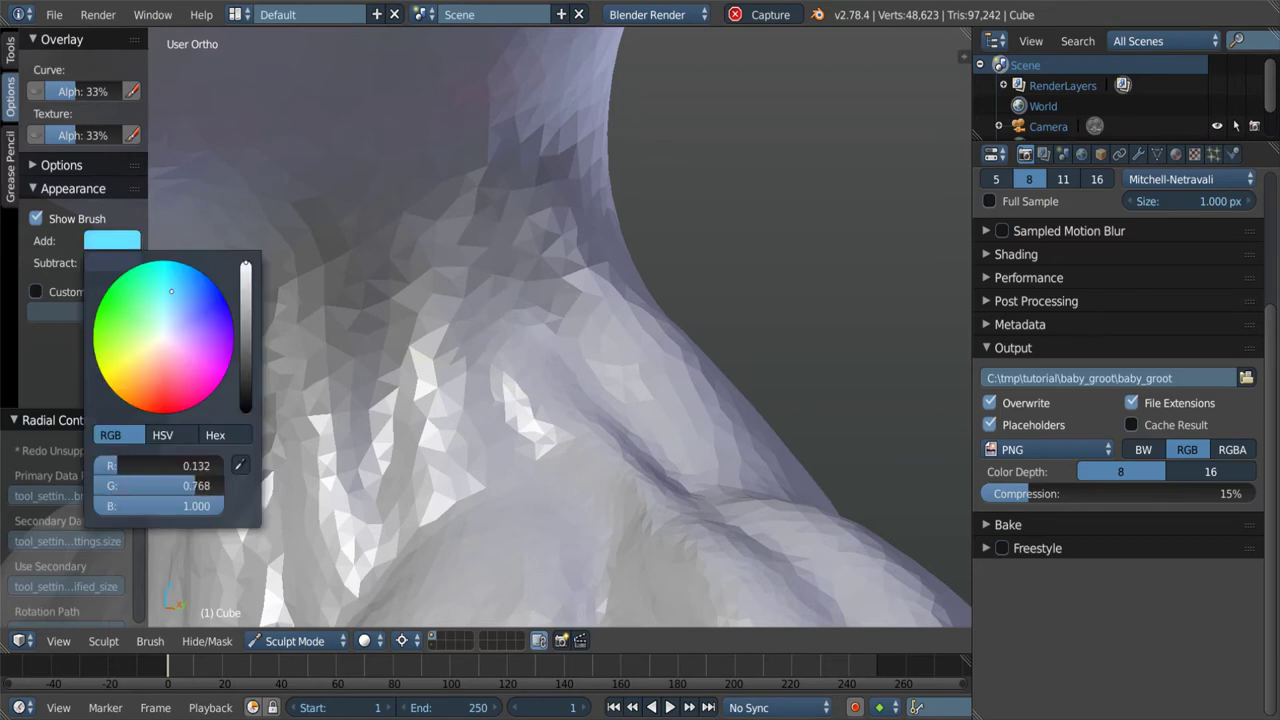
middle_drag(400, 310, 461, 300)
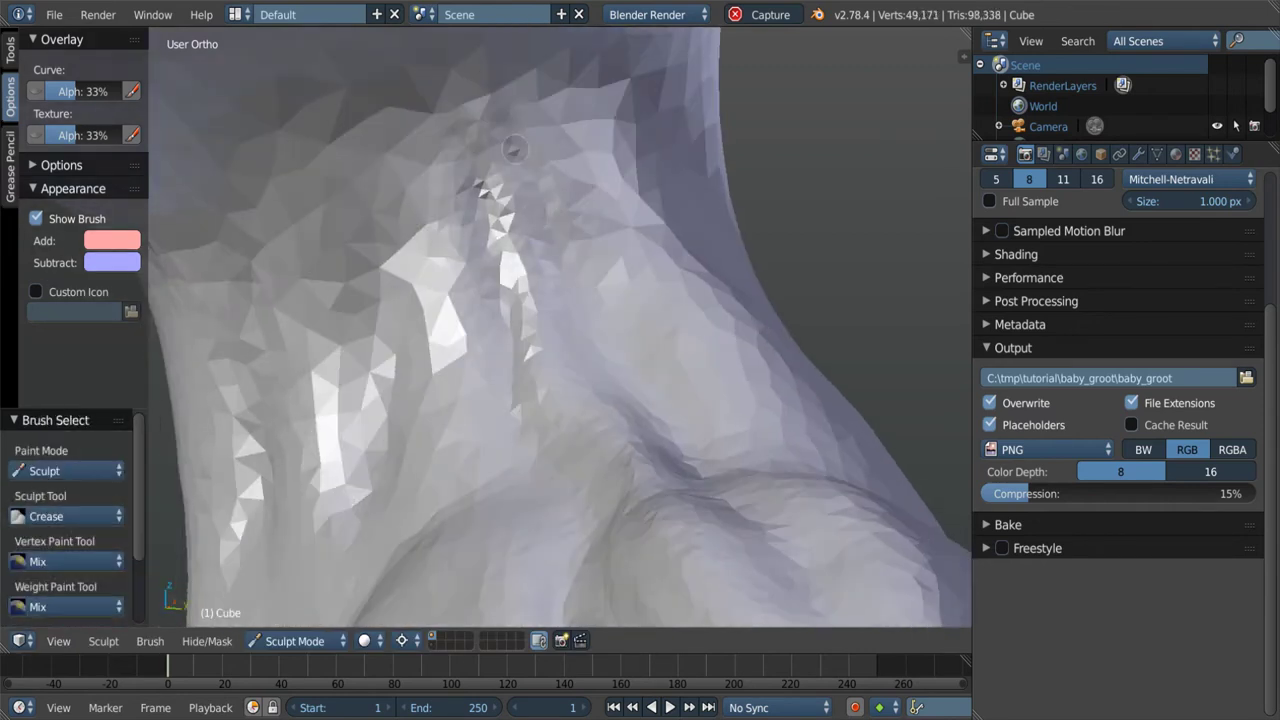
scroll(530, 358, down, 5)
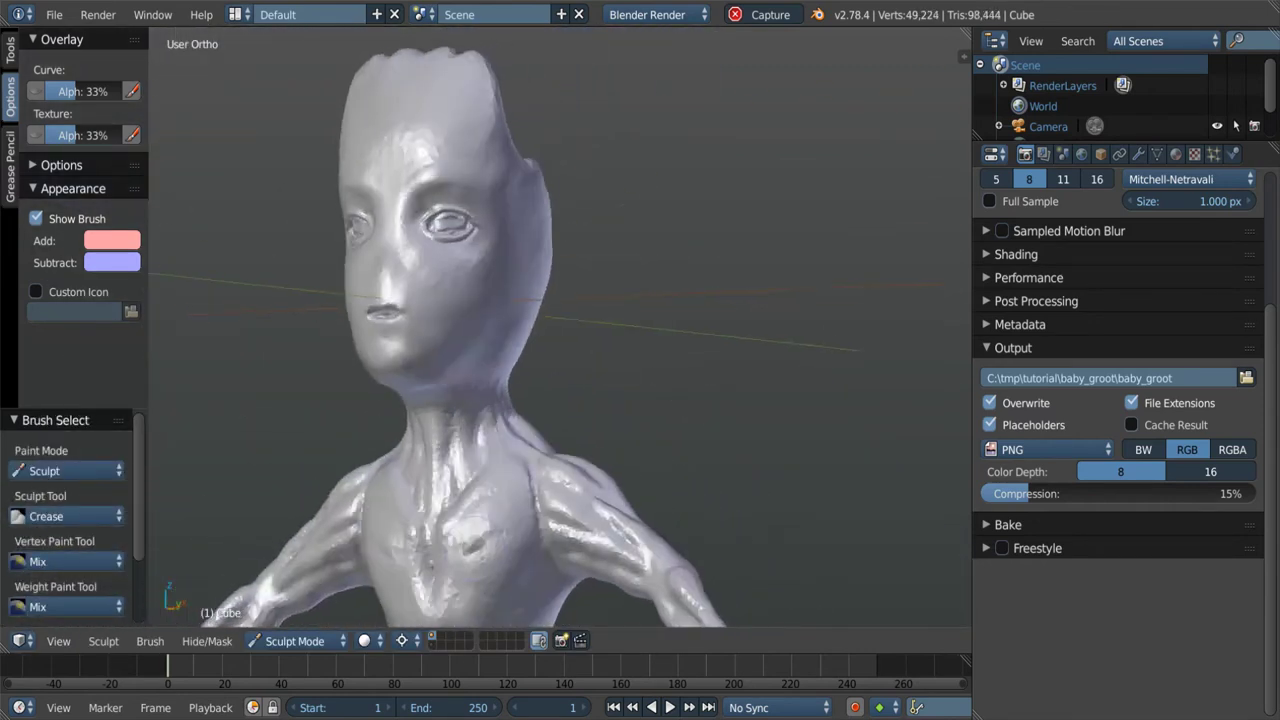
Lasso-mask the legs up to the waist, invert the mask with Ctrl+I and hide the upper body.
middle_drag(640, 508, 375, 528)
scroll(566, 449, down, 4)
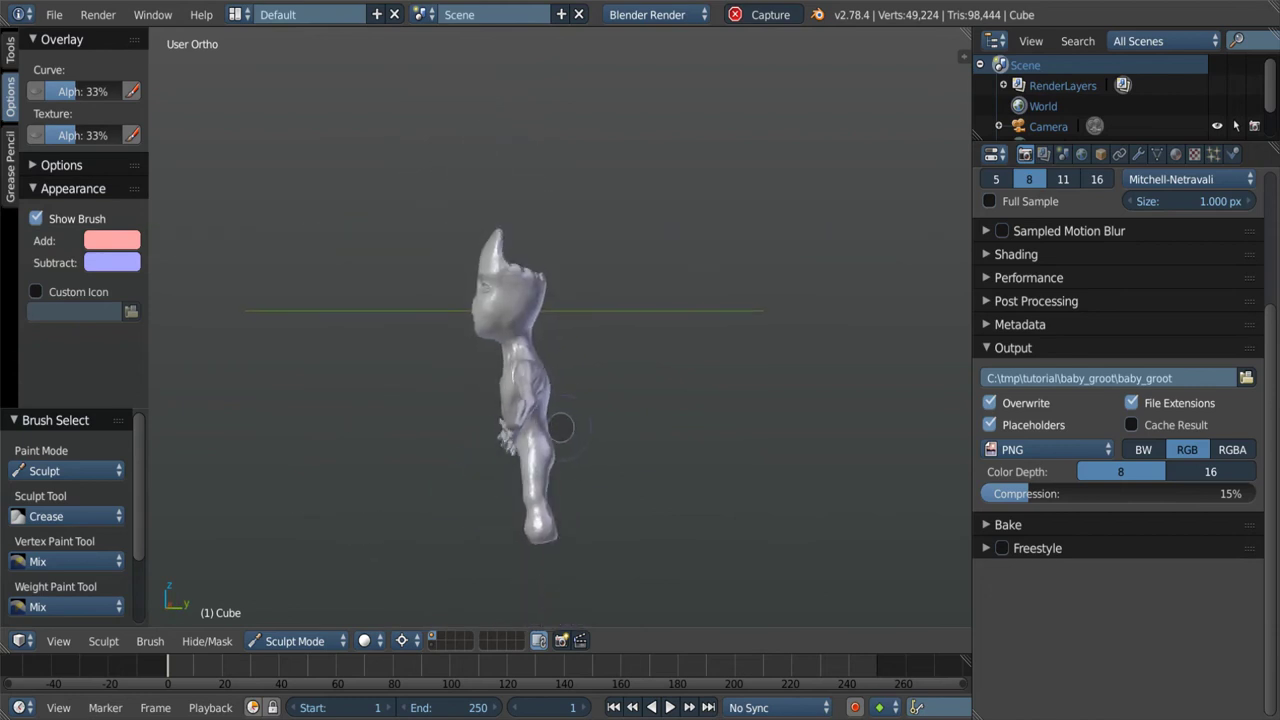
ctrl+shift+drag(539, 604, 480, 470)
middle_drag(480, 470, 652, 509)
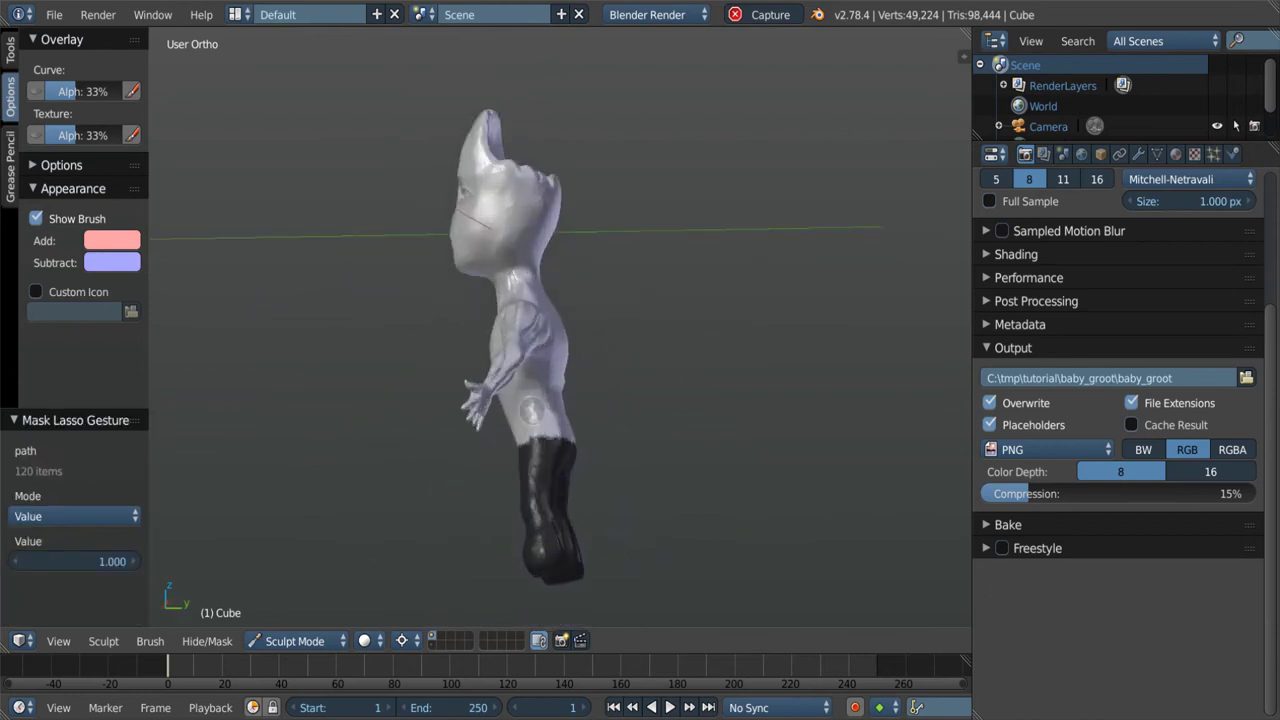
middle_drag(529, 411, 600, 480)
ctrl+shift+drag(430, 560, 686, 509)
middle_drag(686, 509, 655, 470)
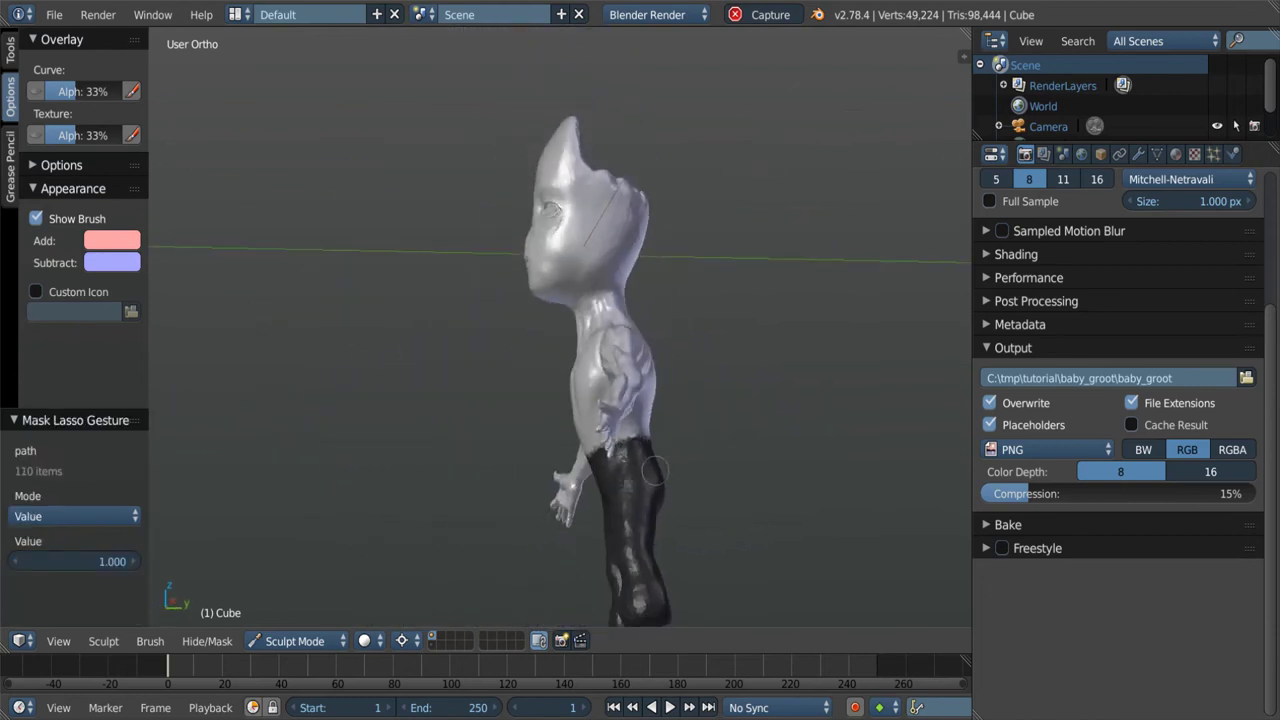
key(ctrl+i)
click(207, 641)
click(240, 555)
Rotate the legs 7.663° in Edit Mode, then return to Sculpt Mode and unhide everything with Alt+H.
key(Tab)
key(KP_3)
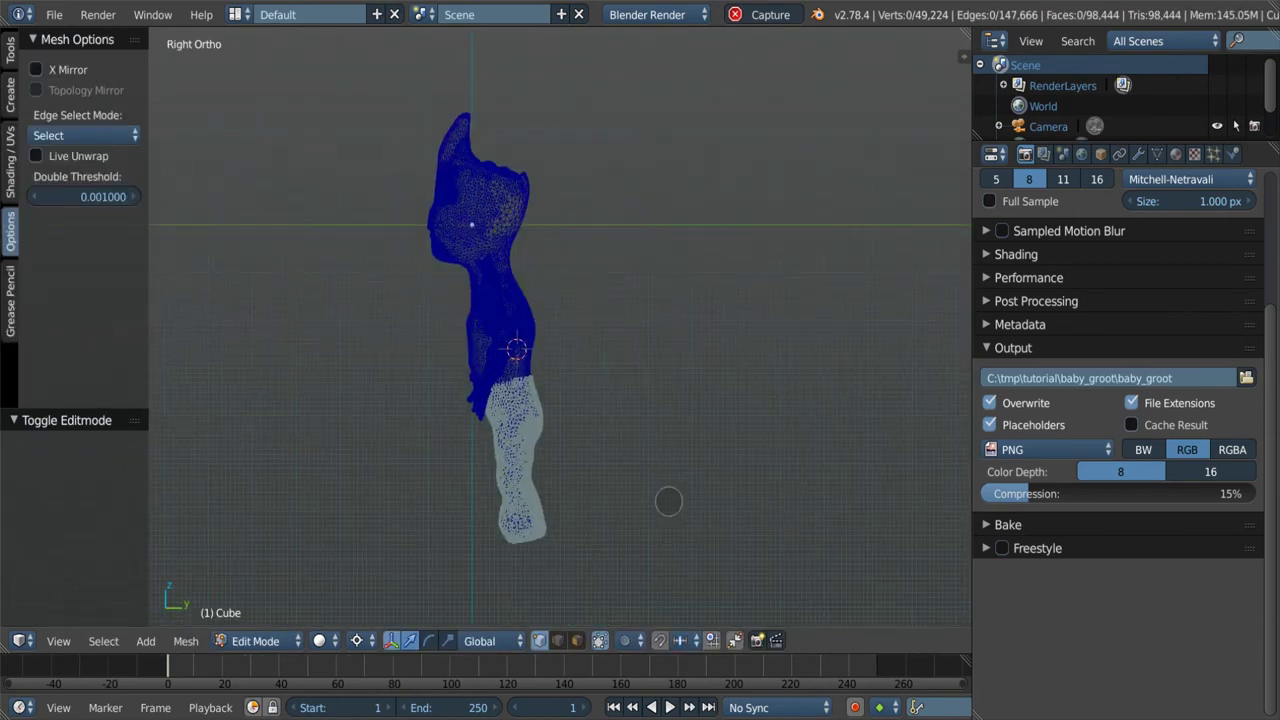
scroll(543, 406, up, 2)
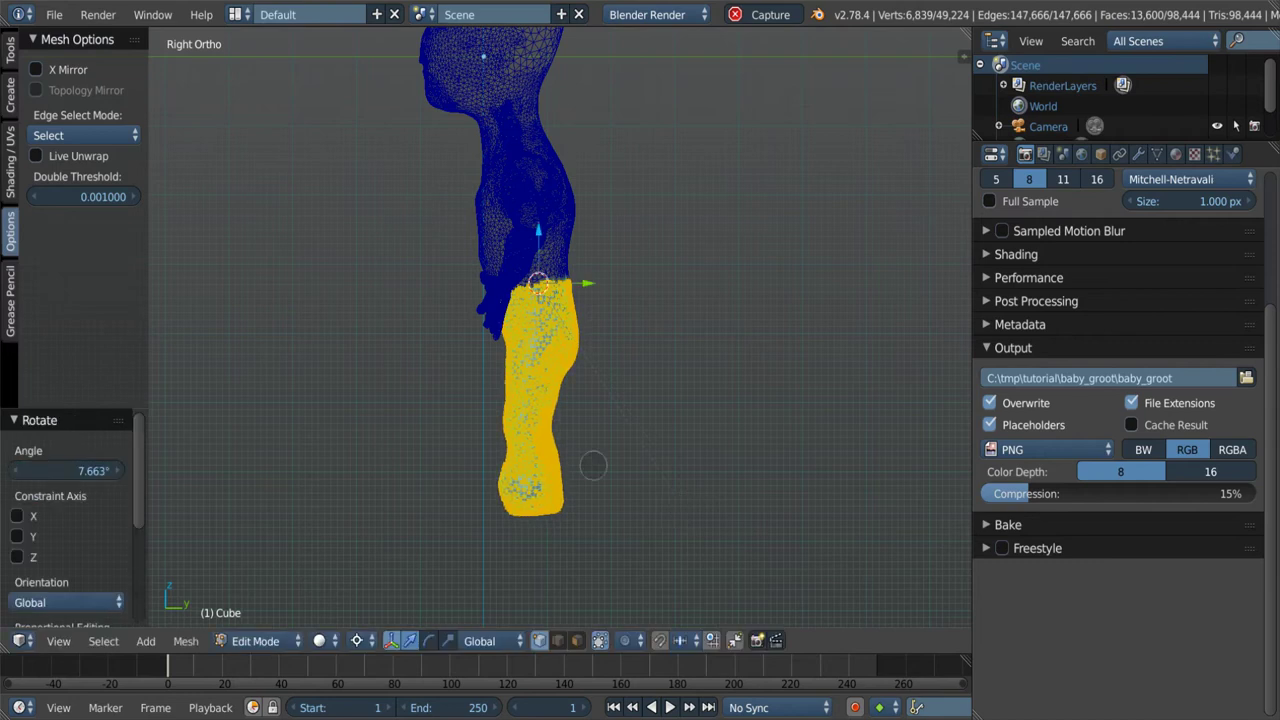
key(Tab)
mouse_move(593, 465)
middle_down()
mouse_move(611, 551)
mouse_move(466, 451)
mouse_move(516, 336)
middle_up()
click(600, 528)
key(alt+h)
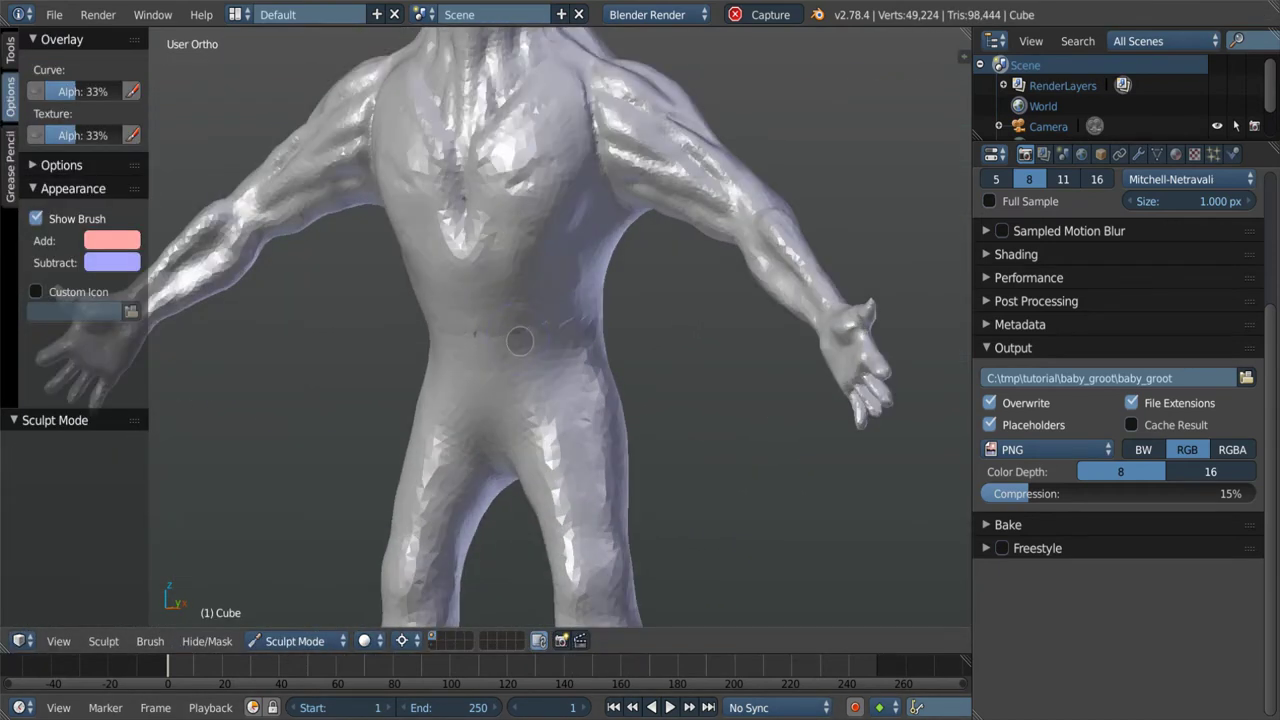
Shrink the brush radius and switch sculpting brushes on a side view of the figure.
middle_drag(594, 324, 603, 277)
scroll(709, 397, down, 2)
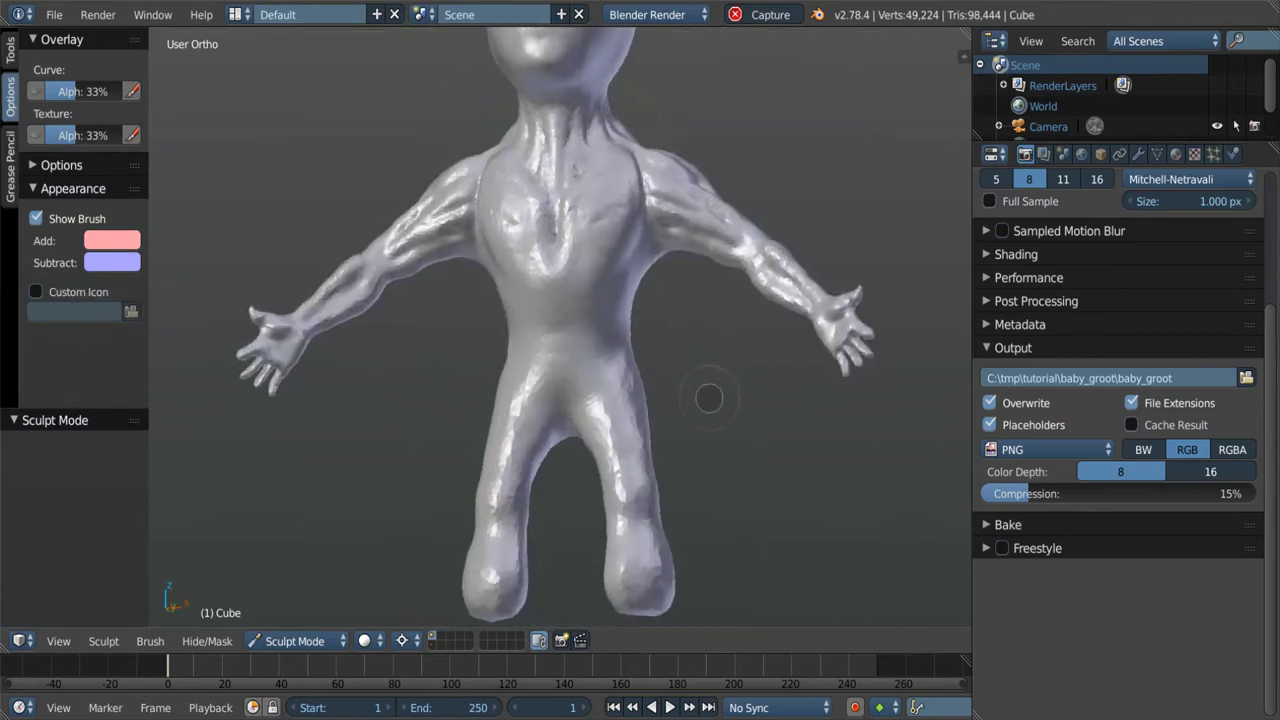
mouse_move(709, 397)
middle_down()
mouse_move(510, 421)
mouse_move(530, 400)
middle_up()
key(f)
click(519, 381)
scroll(519, 381, up, 3)
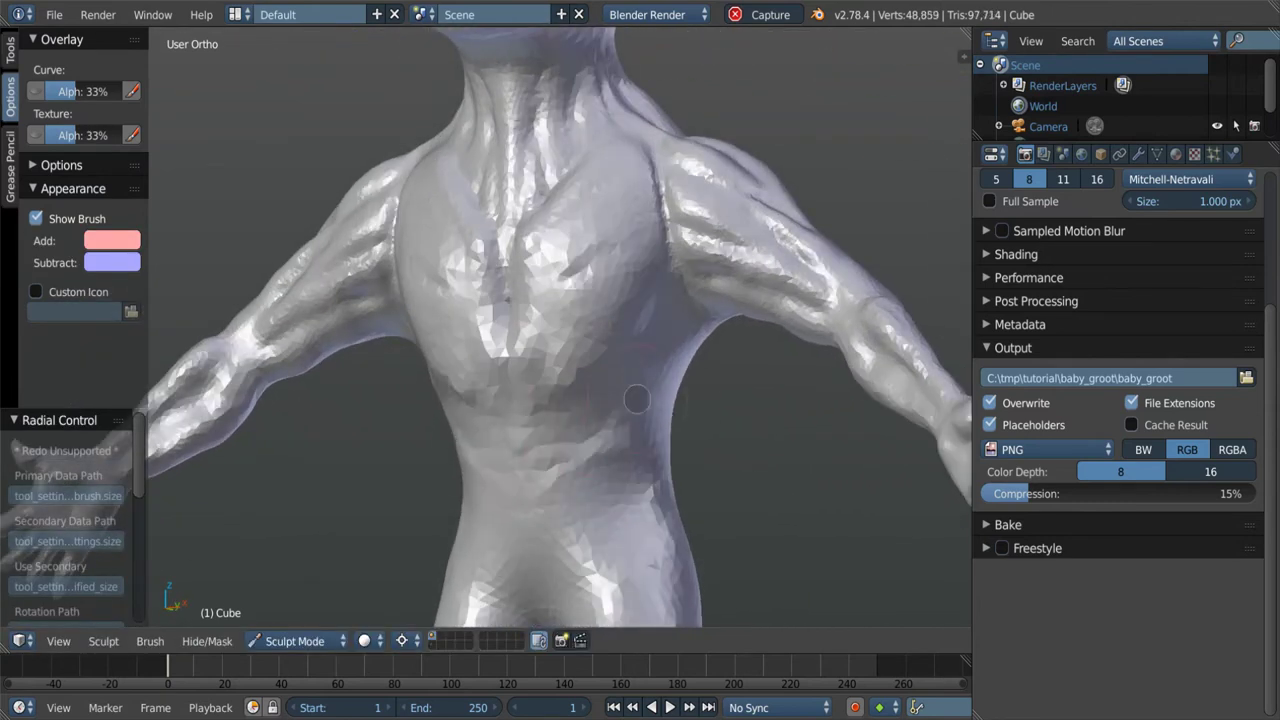
key(s)
key(f)
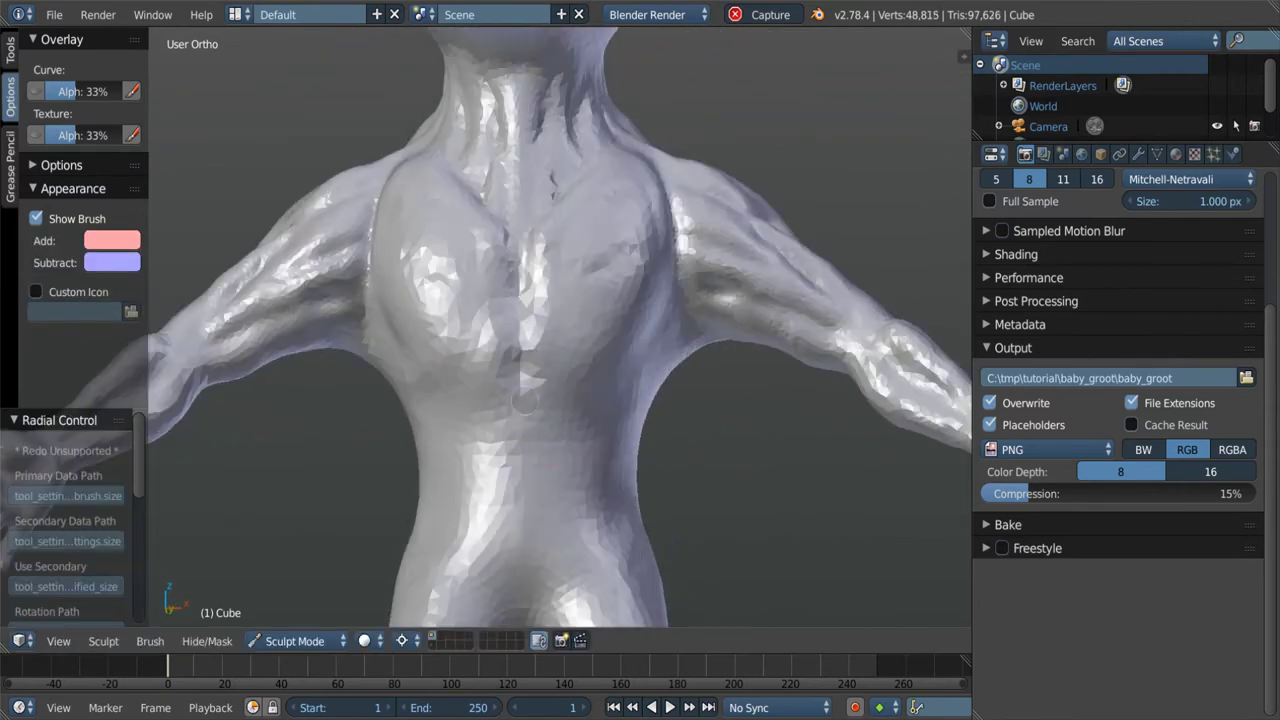
scroll(600, 440, down, 2)
scroll(535, 512, down, 2)
Move to the chest and torso and ready the Crease brush for the chest and back.
middle_drag(535, 512, 548, 437)
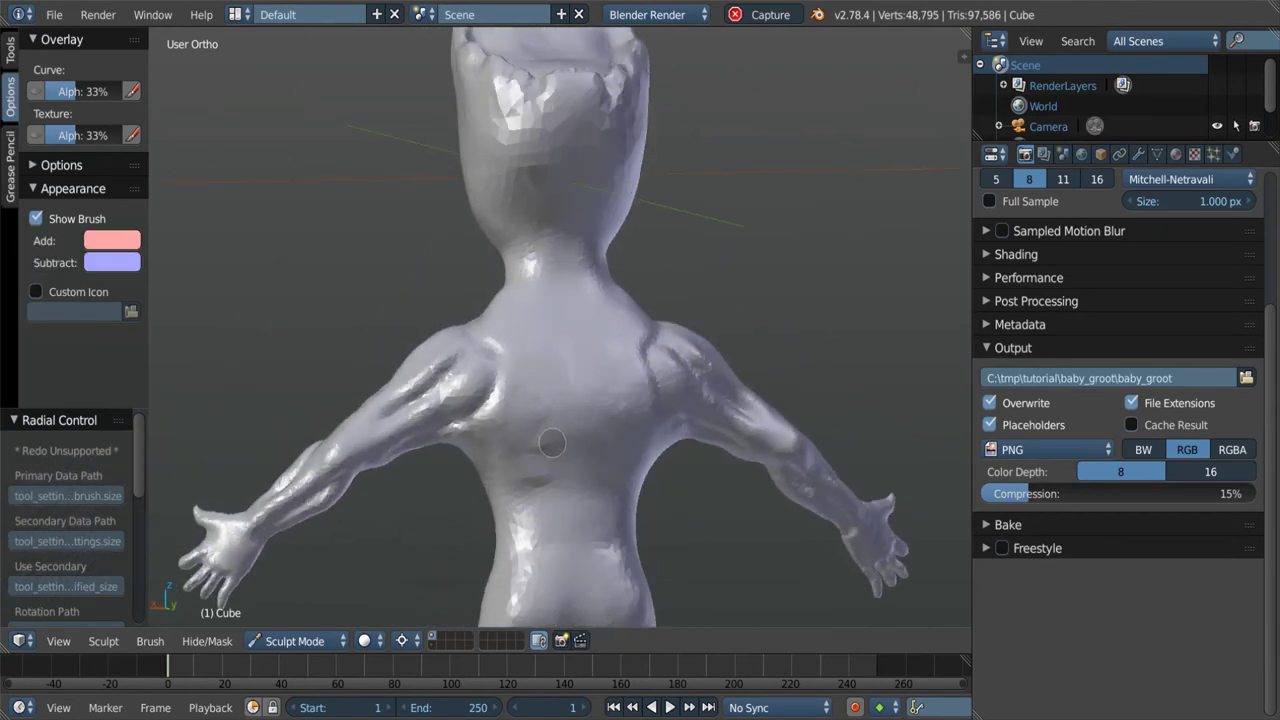
mouse_move(553, 443)
middle_down()
mouse_move(574, 365)
mouse_move(646, 302)
mouse_move(515, 281)
middle_up()
scroll(574, 365, up, 3)
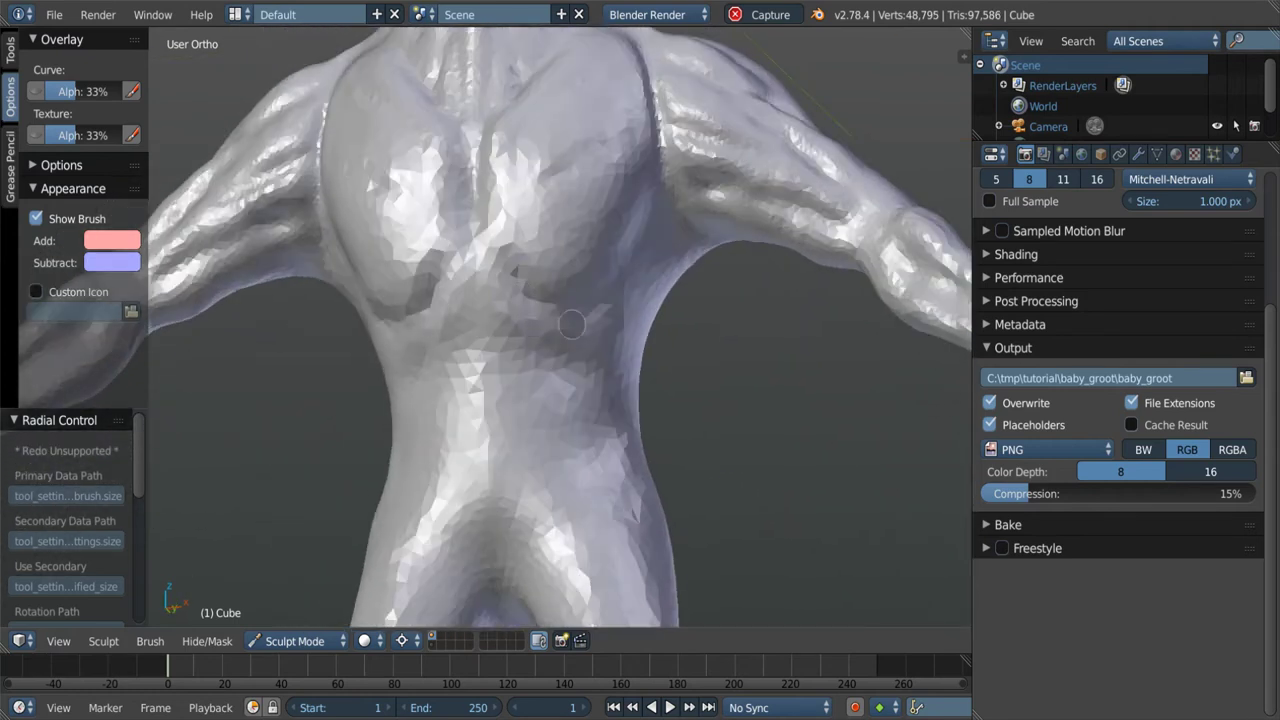
middle_drag(571, 323, 524, 357)
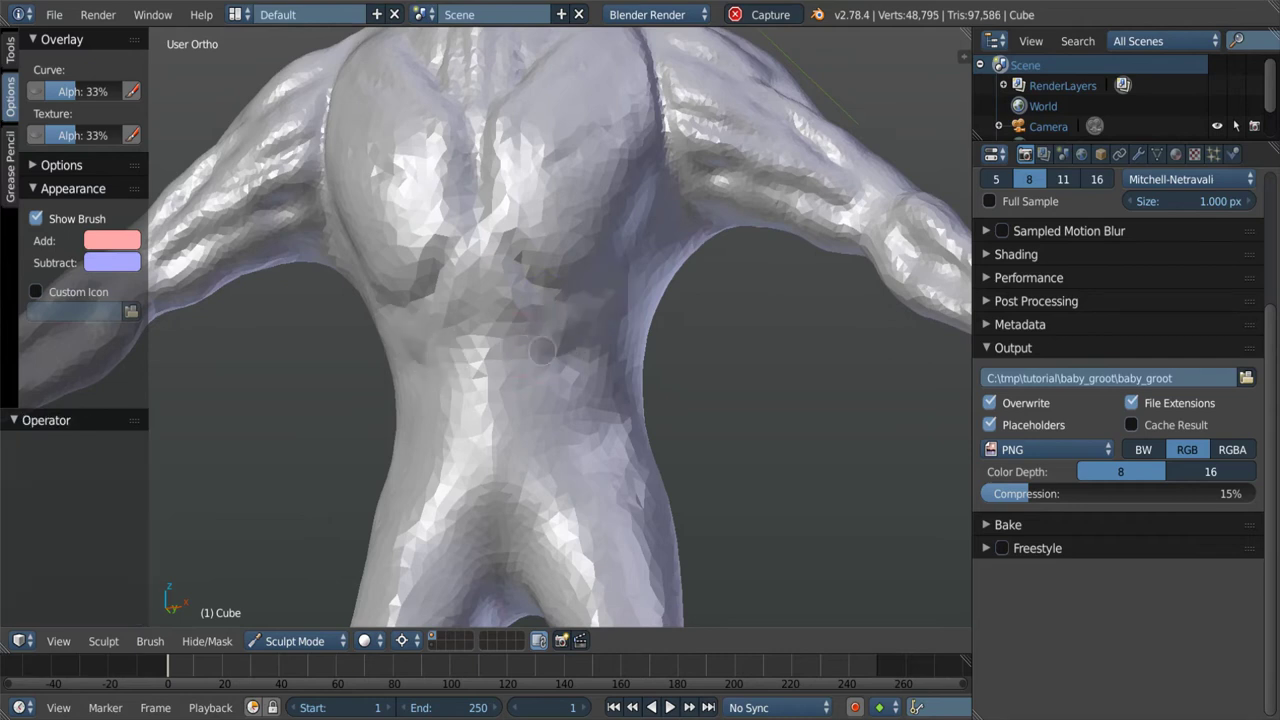
scroll(481, 381, down, 2)
mouse_move(481, 381)
middle_down()
mouse_move(608, 299)
mouse_move(618, 357)
mouse_move(687, 329)
mouse_move(604, 332)
middle_up()
key(shift+c)
middle_drag(612, 403, 603, 383)
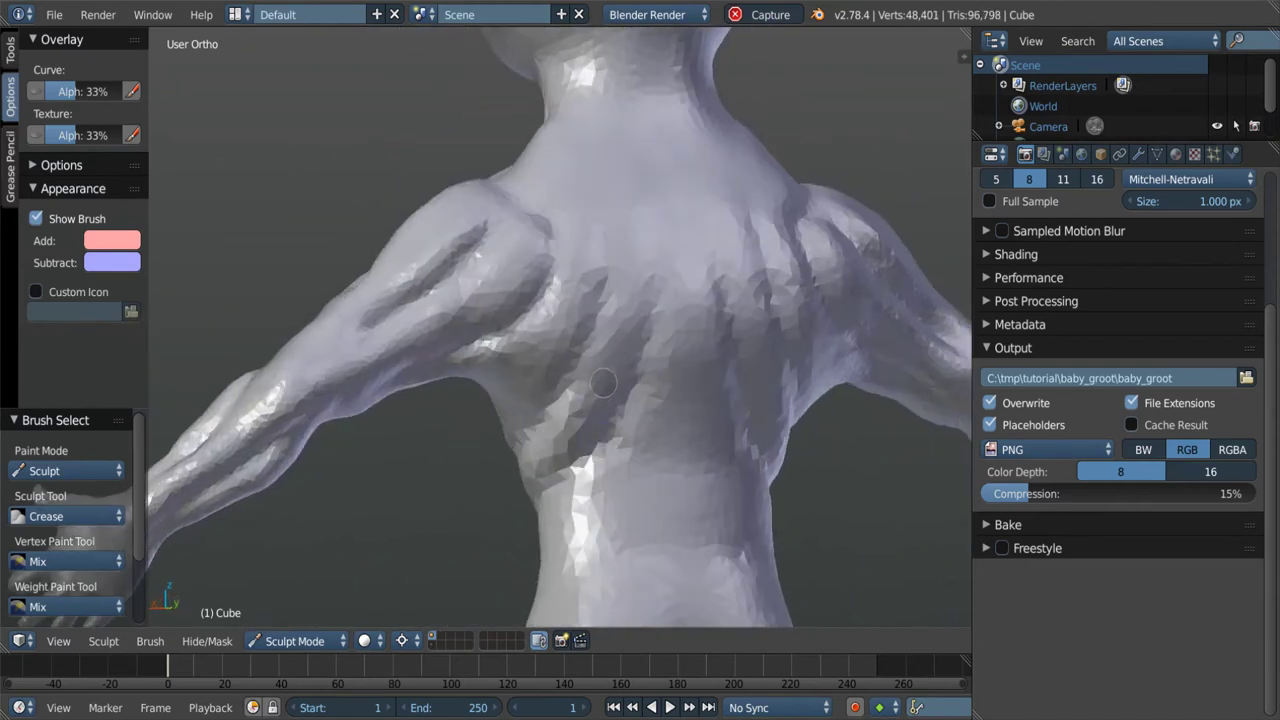
middle_drag(562, 430, 567, 412)
key(shift+c)
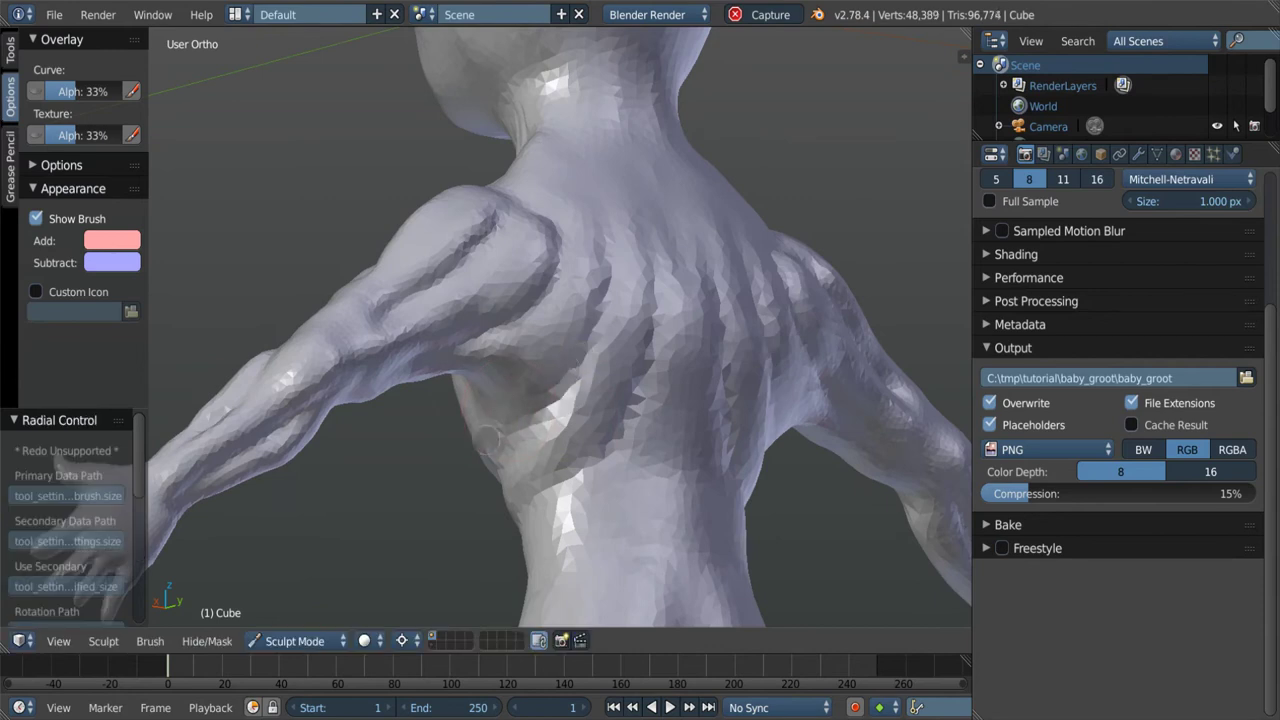
Carve crease lines around the chest, sides, hips and upper legs.
middle_drag(580, 339, 590, 537)
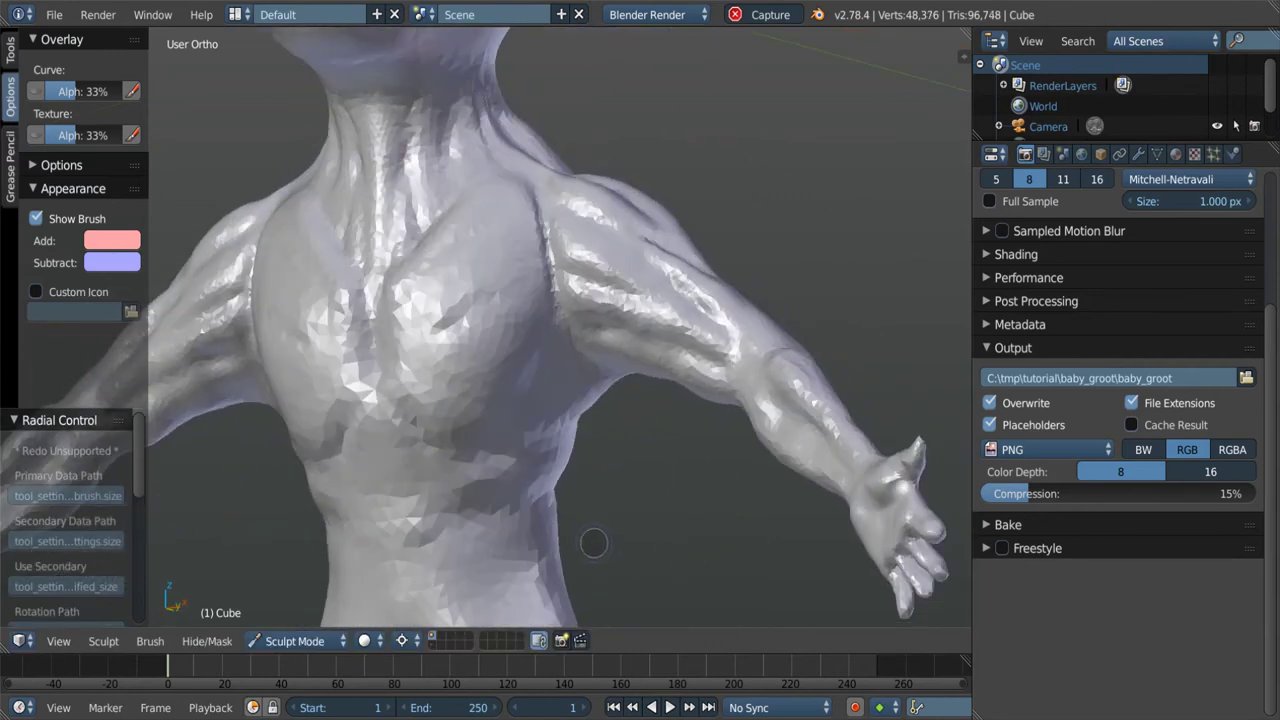
scroll(566, 469, down, 5)
middle_drag(566, 469, 677, 463)
middle_drag(409, 471, 557, 317)
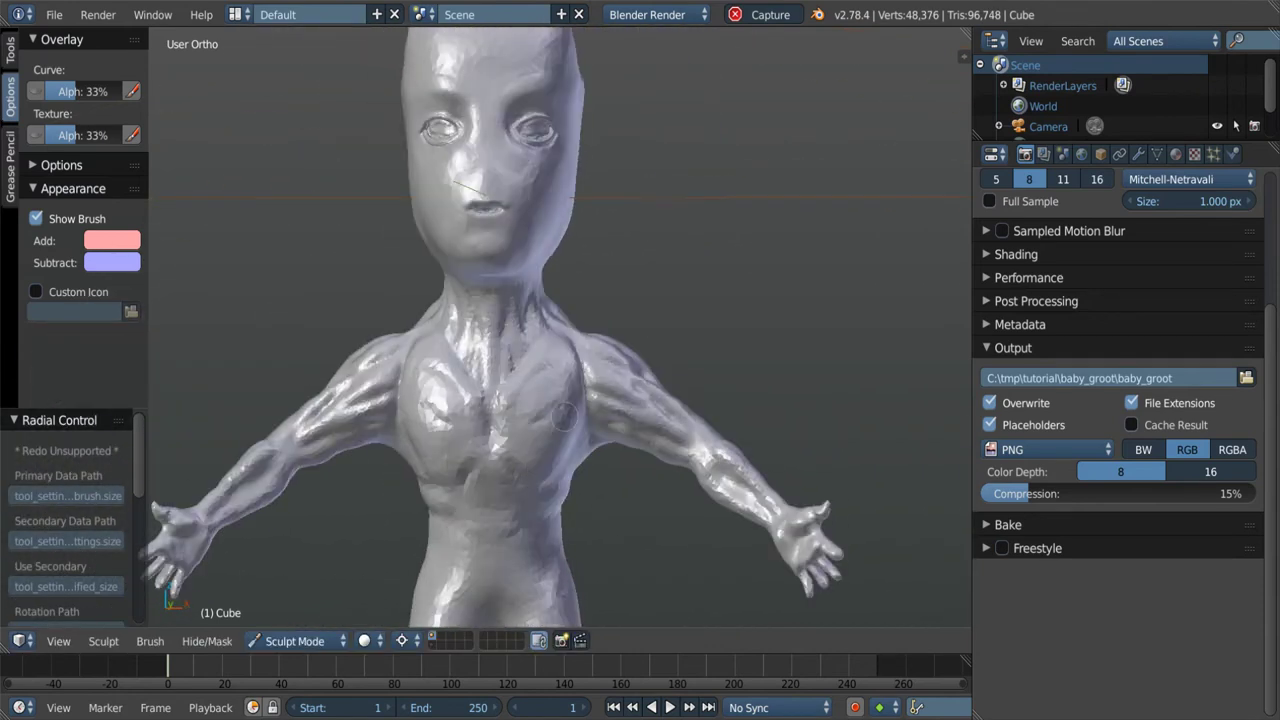
scroll(546, 313, up, 4)
scroll(546, 313, up, 4)
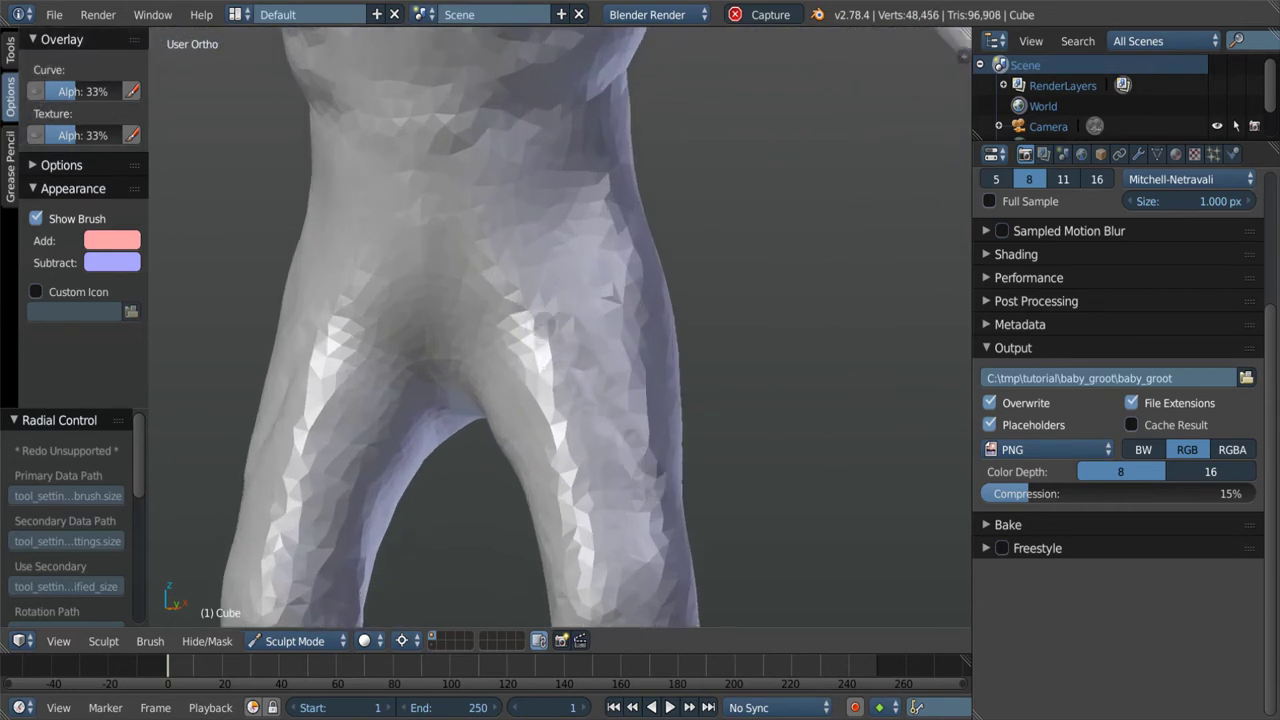
middle_drag(590, 396, 558, 397)
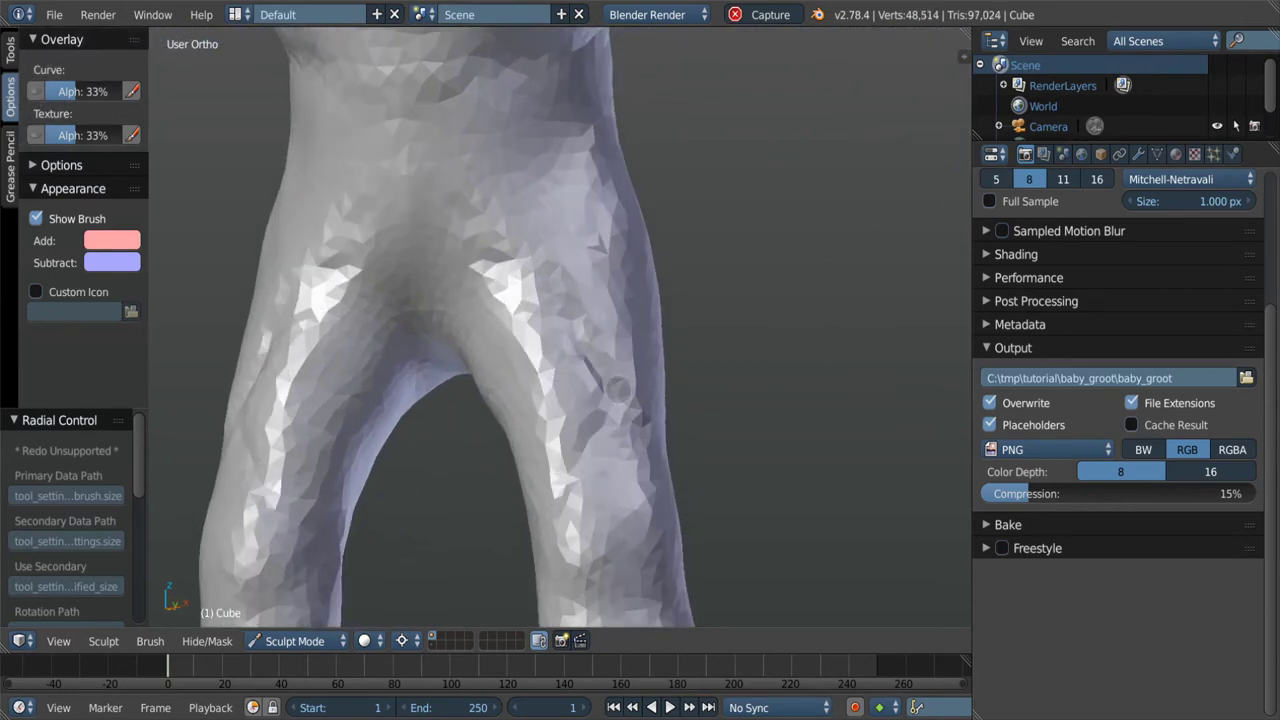
shift+middle_drag(592, 368, 592, 448)
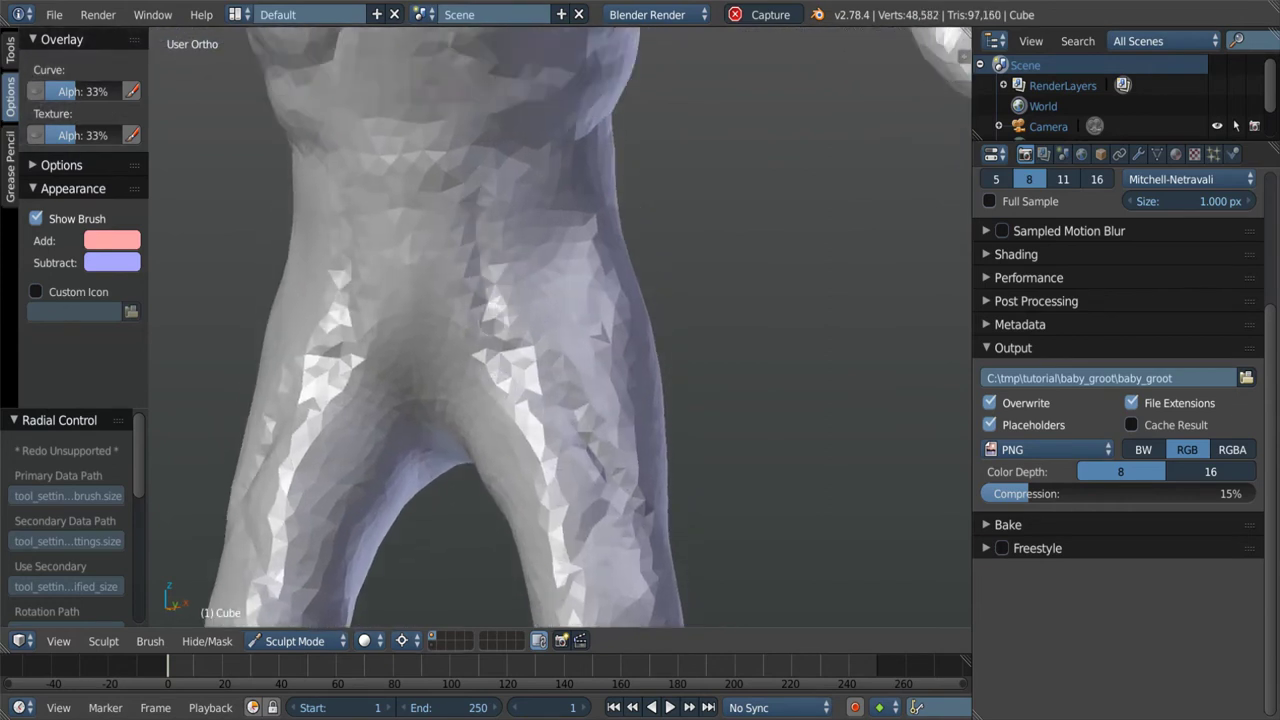
middle_drag(546, 262, 643, 414)
middle_drag(686, 488, 594, 428)
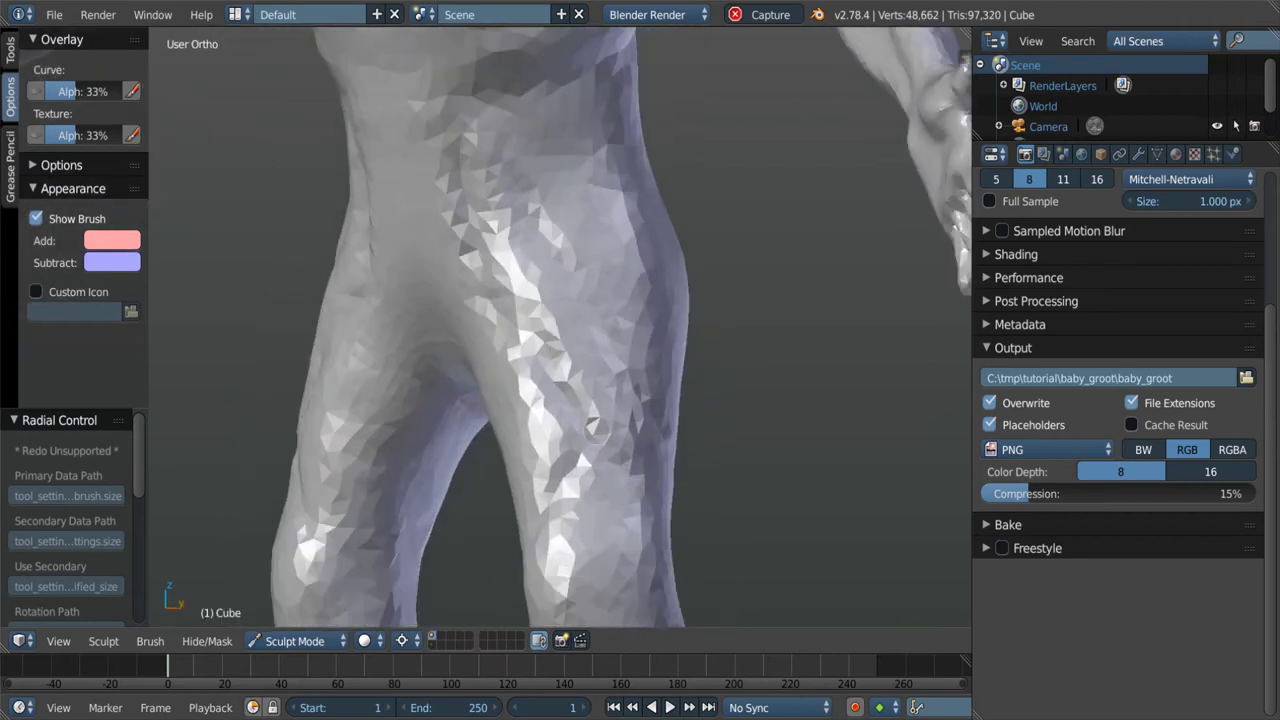
Open the Dynamic Detail method list in brush settings and carve finer grooves along the thigh.
click(10, 50)
scroll(75, 300, down, 3)
scroll(75, 300, down, 3)
click(75, 338)
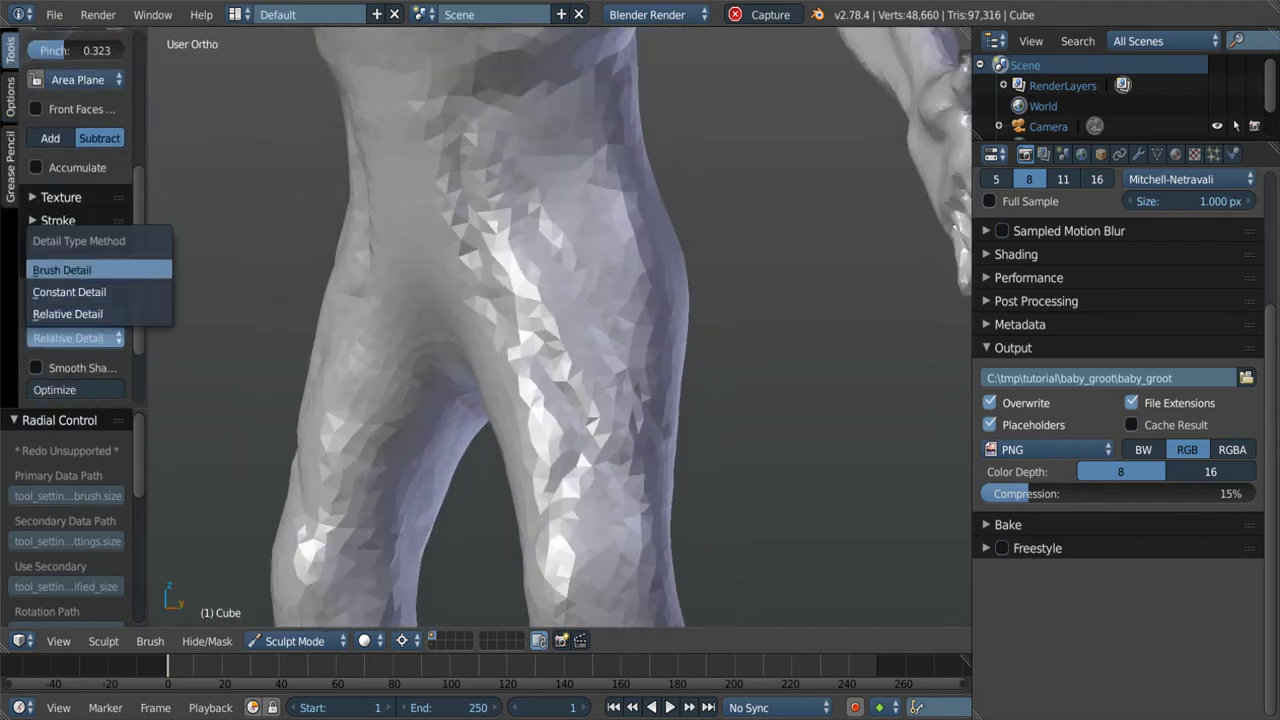
middle_drag(540, 330, 504, 296)
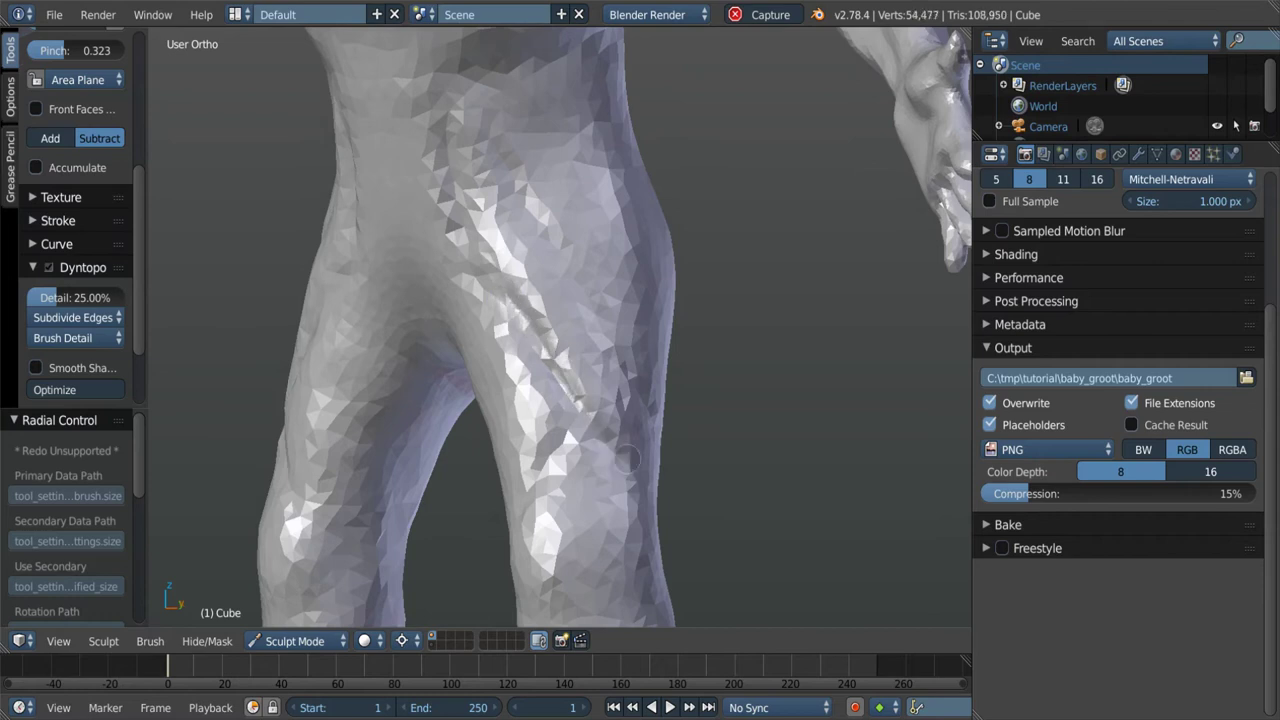
middle_drag(626, 458, 615, 348)
middle_drag(686, 454, 500, 372)
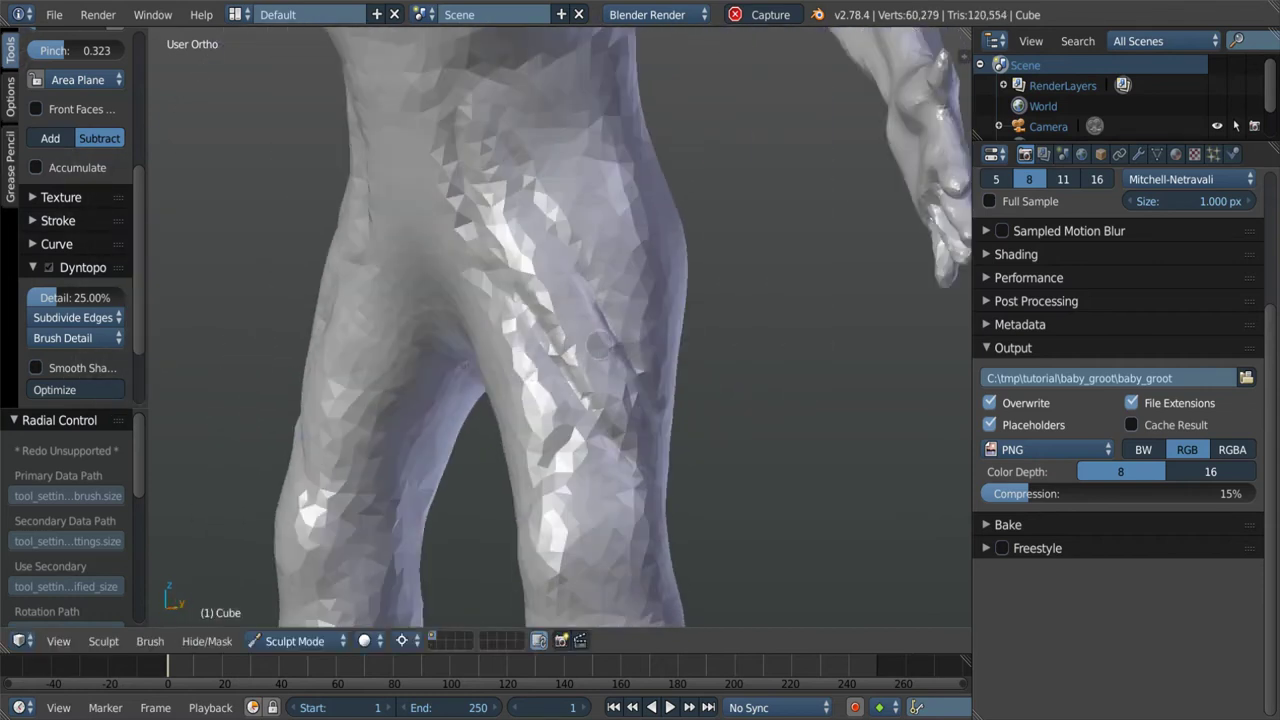
Try the Grab, Shift+T and Inflate brushes around the hand, legs and thigh.
key(g)
scroll(545, 270, up, 4)
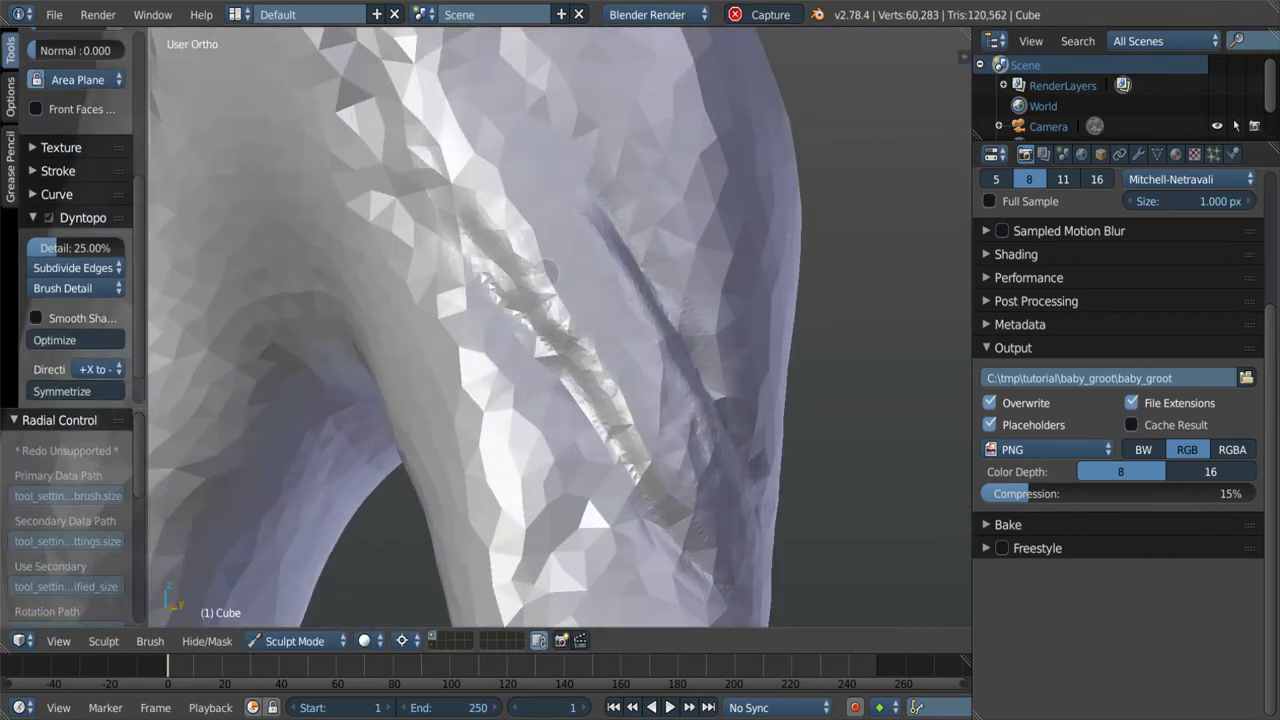
key(shift+t)
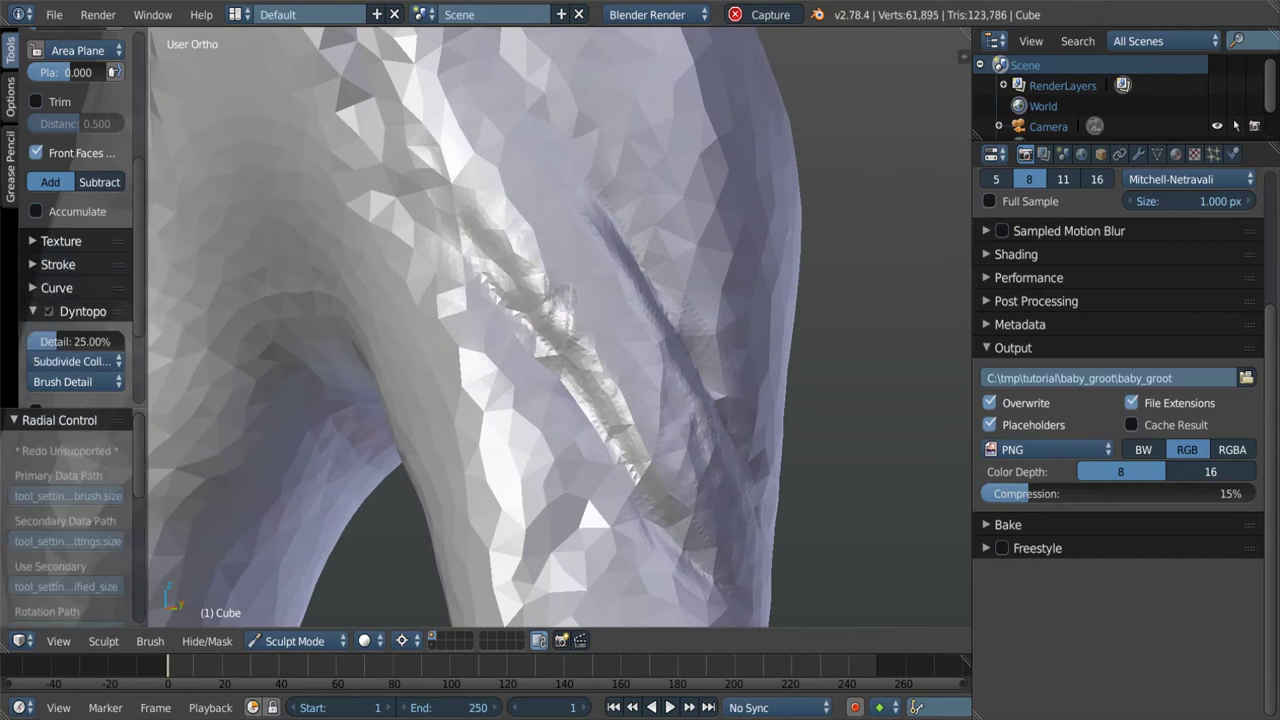
middle_drag(600, 400, 703, 440)
key(i)
scroll(703, 440, down, 3)
middle_drag(609, 543, 650, 500)
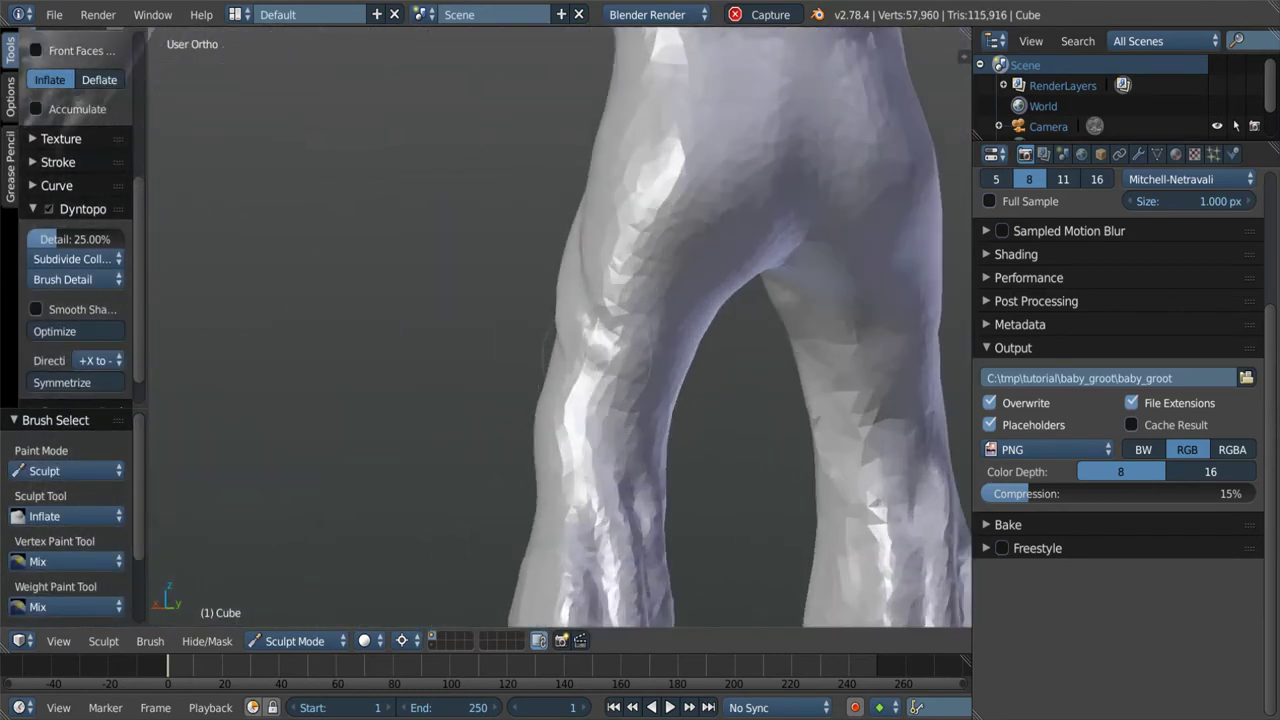
scroll(650, 500, up, 2)
middle_drag(580, 360, 594, 441)
Resize the Crease brush and carve a groove plus short creases along the thigh.
key(shift+c)
key(f)
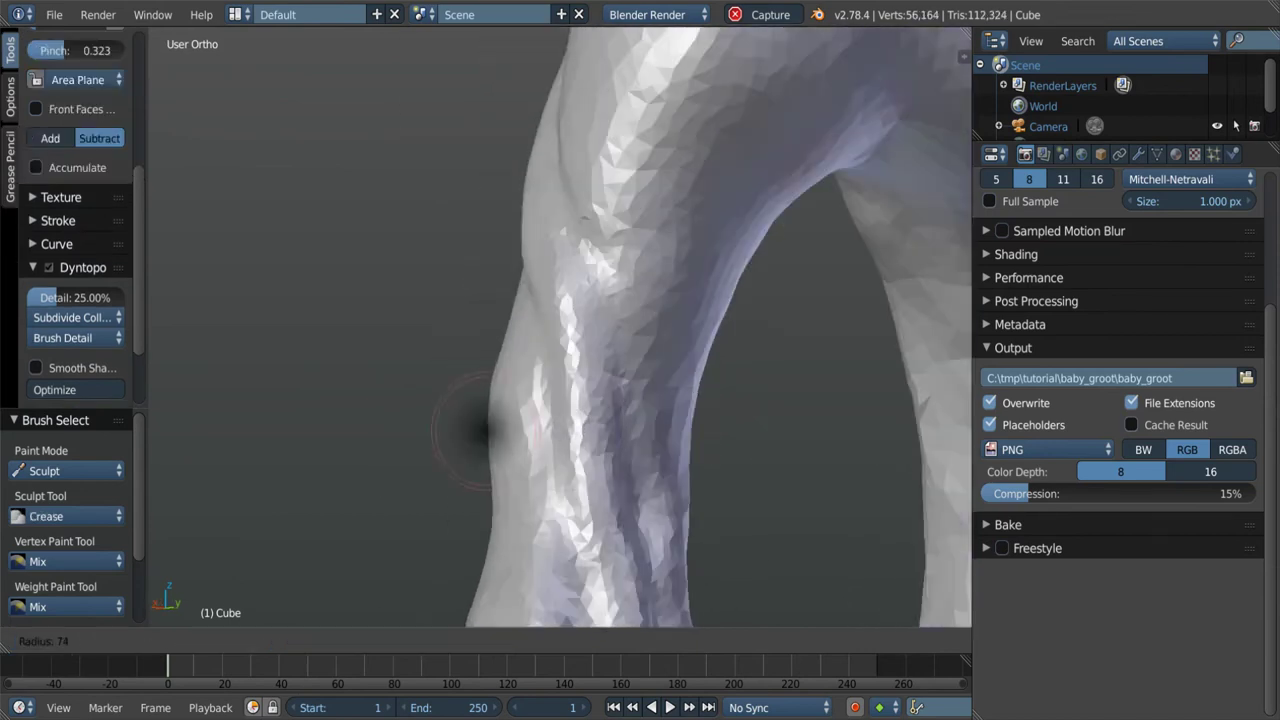
click(489, 431)
middle_drag(489, 431, 560, 400)
drag(560, 455, 575, 540)
middle_drag(575, 540, 600, 470)
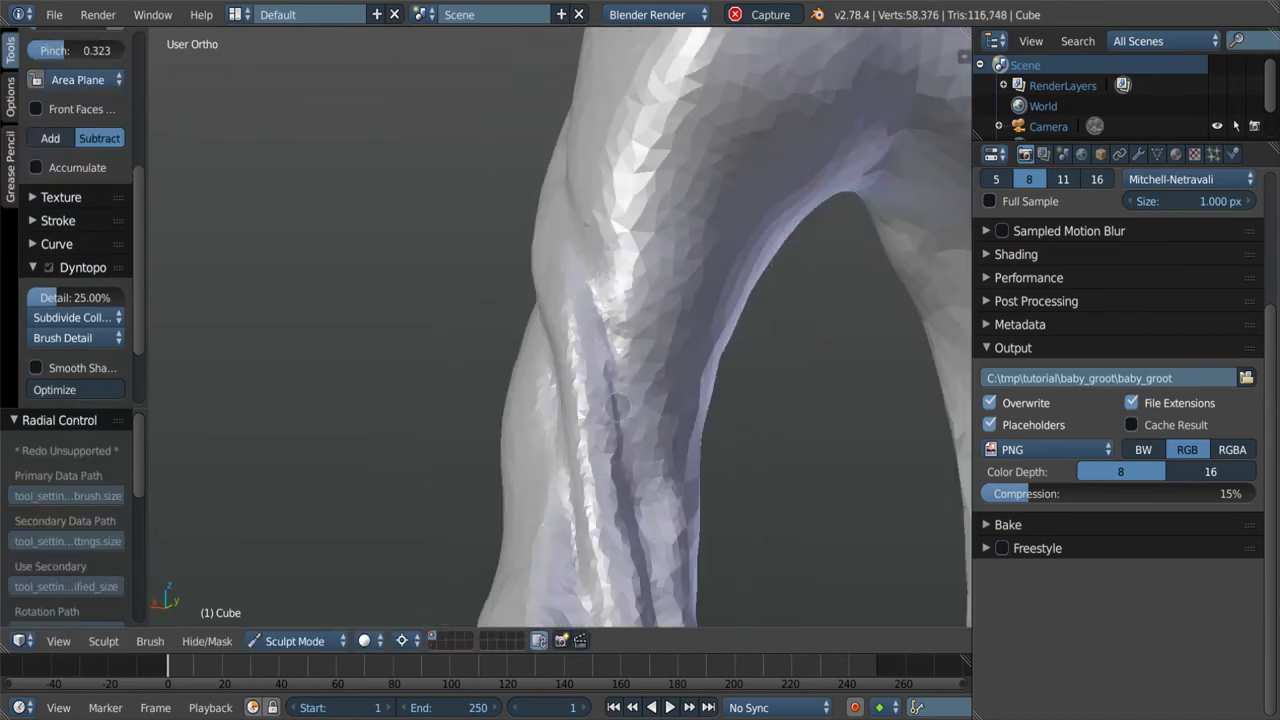
drag(600, 300, 620, 370)
scroll(610, 370, down, 5)
mouse_move(610, 370)
middle_down()
mouse_move(560, 443)
mouse_move(709, 471)
middle_up()
scroll(709, 471, up, 6)
Crease the lower torso, upper back and neck, then carve a long crease down the back.
key(shift+c)
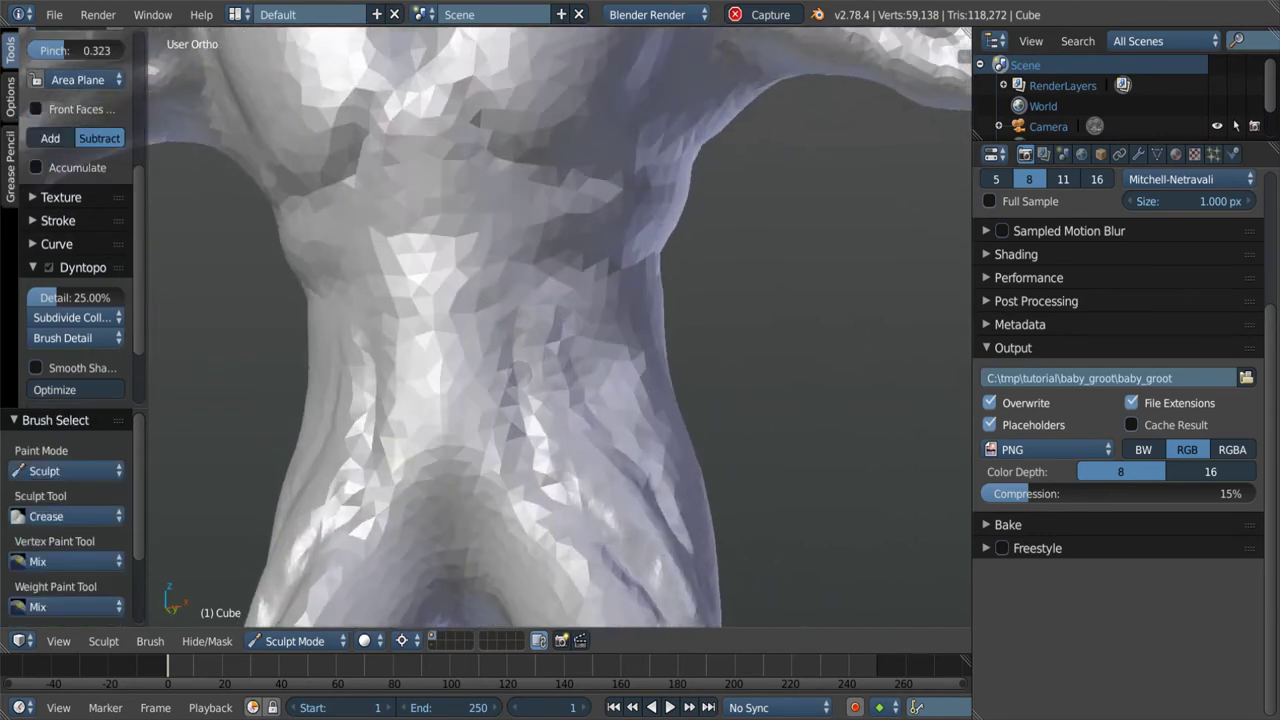
drag(596, 531, 590, 500)
mouse_move(590, 500)
middle_down()
mouse_move(530, 185)
mouse_move(594, 407)
middle_up()
middle_drag(405, 500, 470, 420)
drag(470, 420, 494, 583)
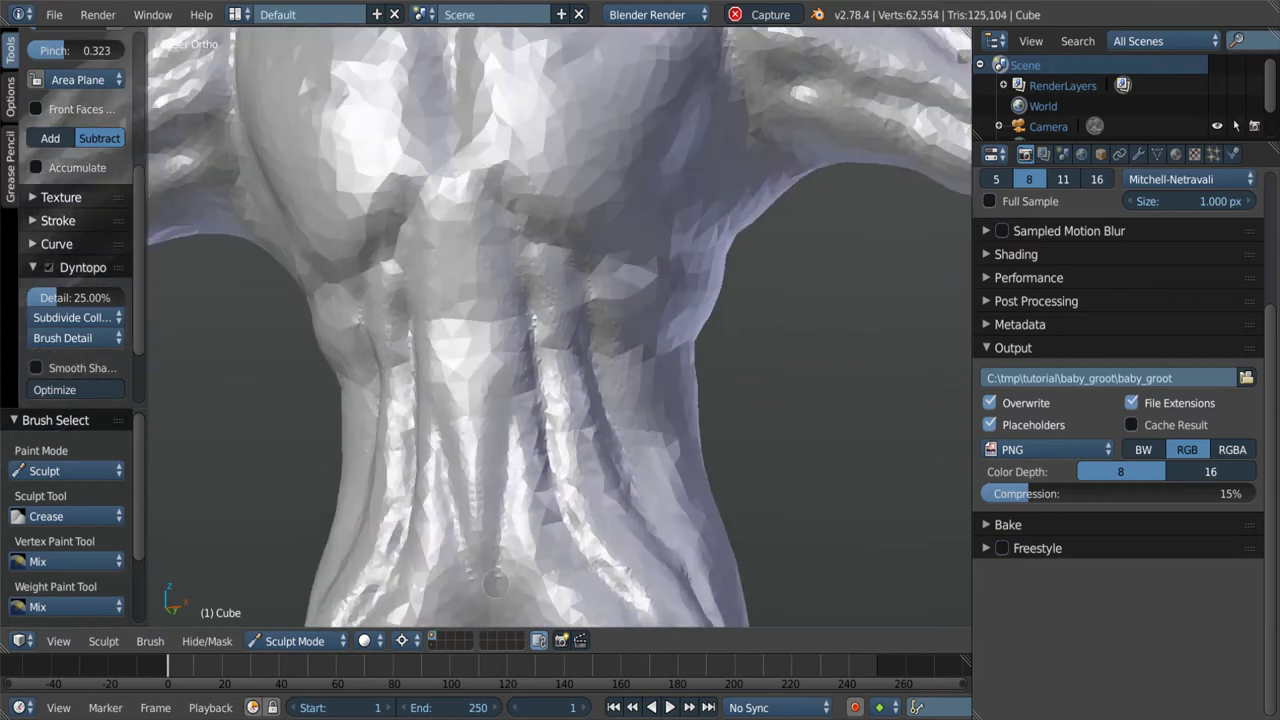
drag(470, 365, 452, 240)
key(f)
click(450, 232)
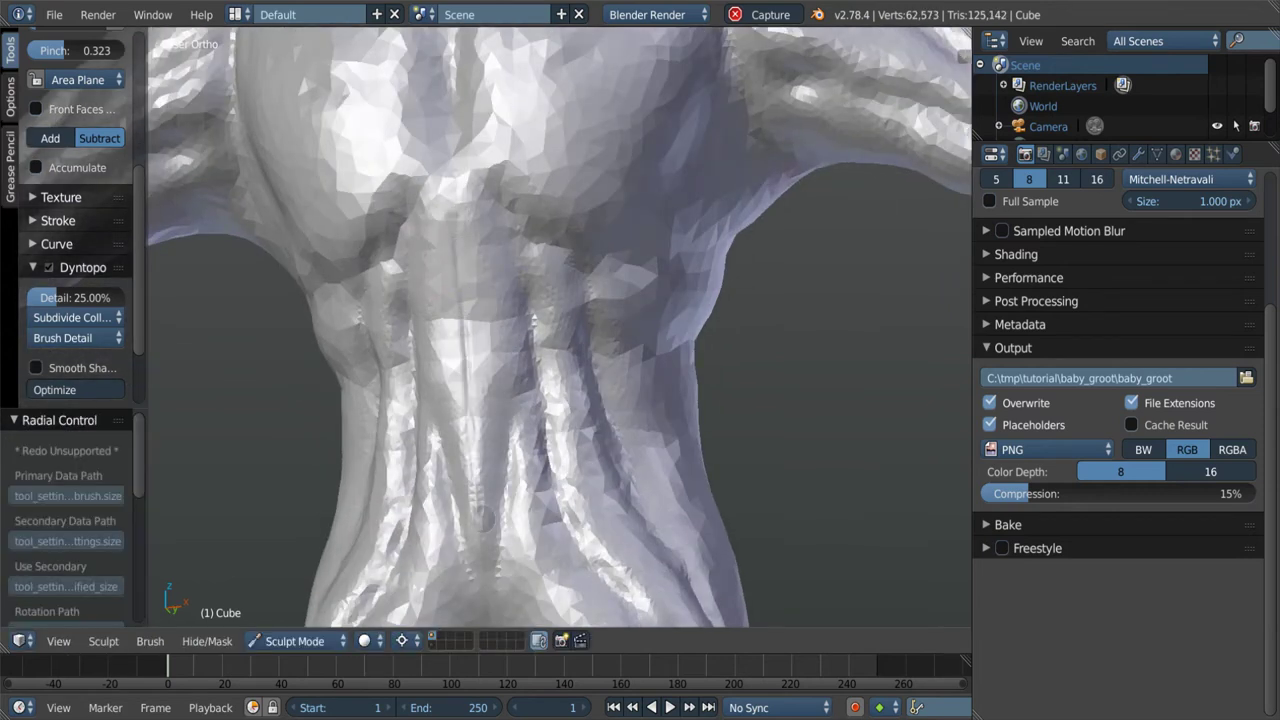
drag(481, 532, 468, 322)
scroll(468, 322, down, 5)
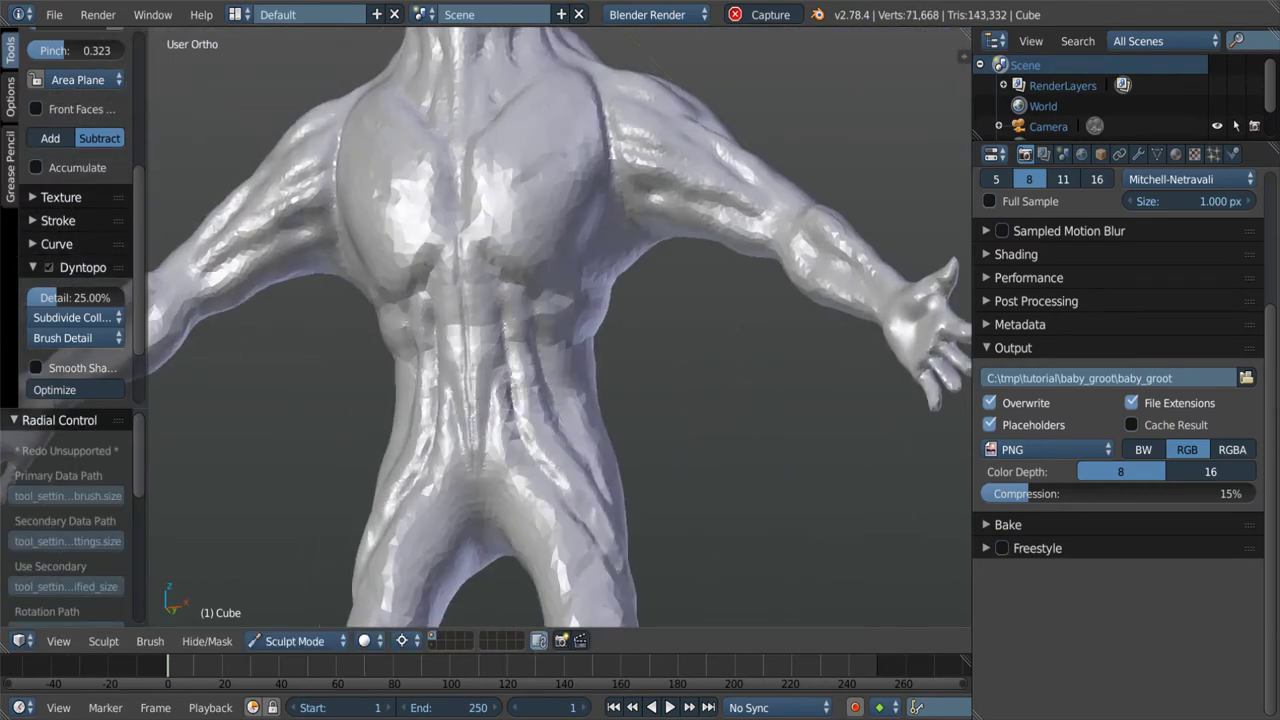
scroll(530, 300, up, 5)
With the Crease brush, carve grooves between the legs and along one leg's surface.
key(shift+c)
middle_drag(458, 390, 450, 470)
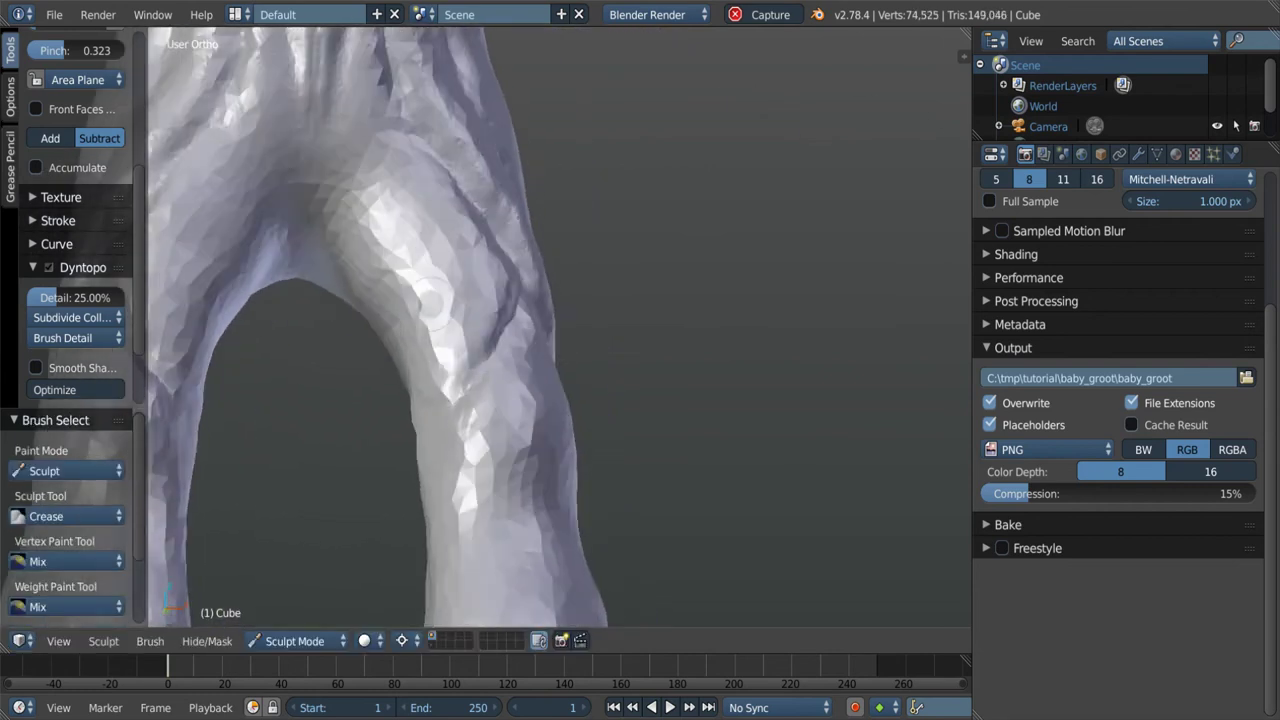
drag(450, 470, 438, 300)
middle_drag(437, 298, 430, 420)
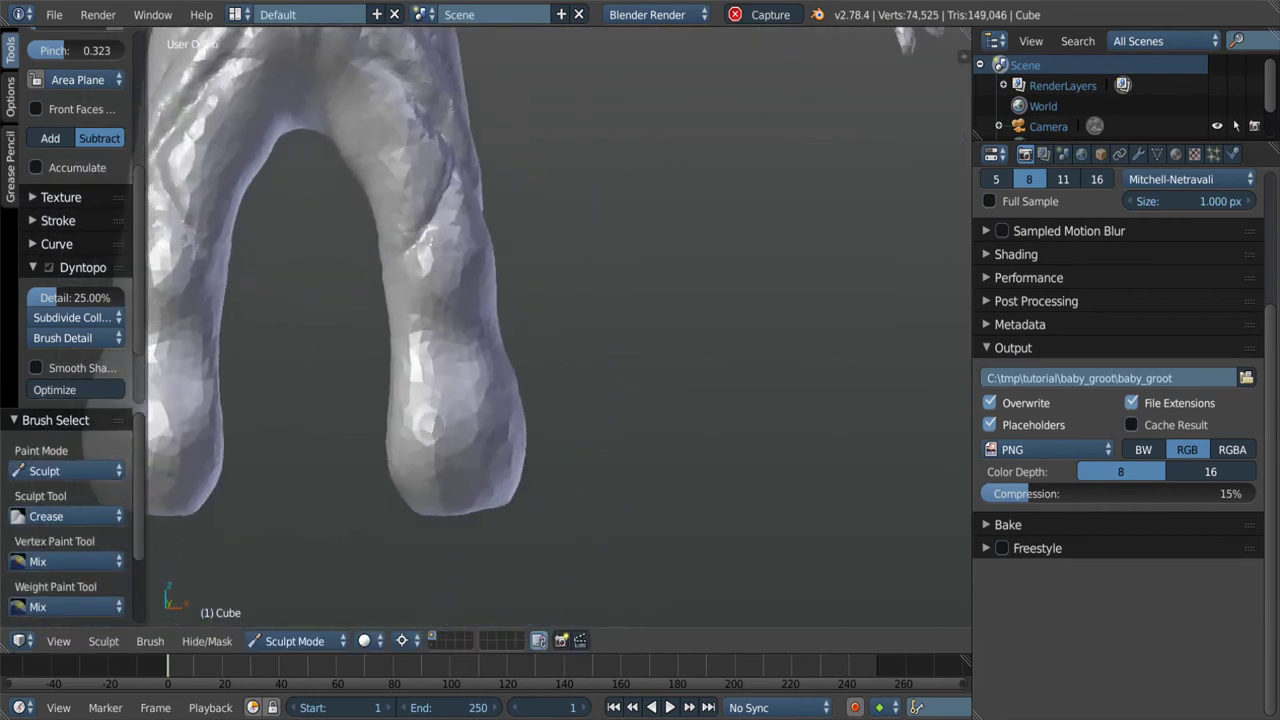
drag(430, 420, 449, 371)
drag(509, 477, 399, 481)
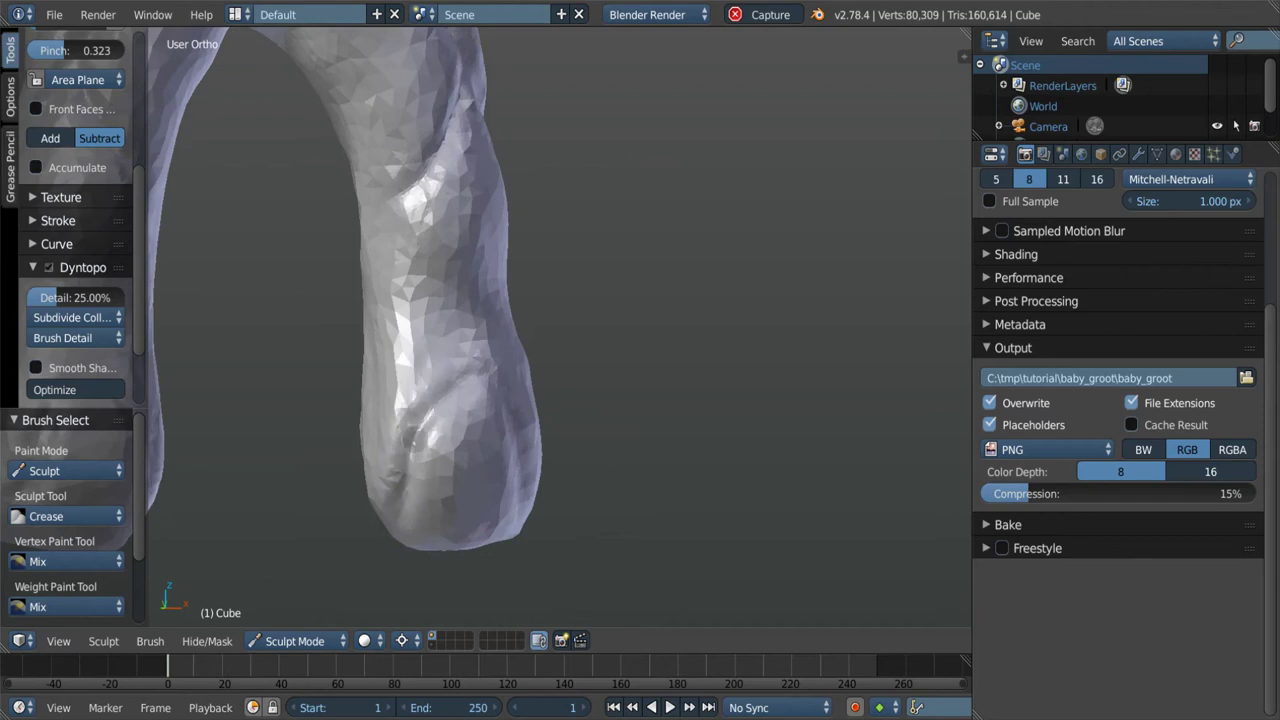
middle_drag(412, 434, 589, 215)
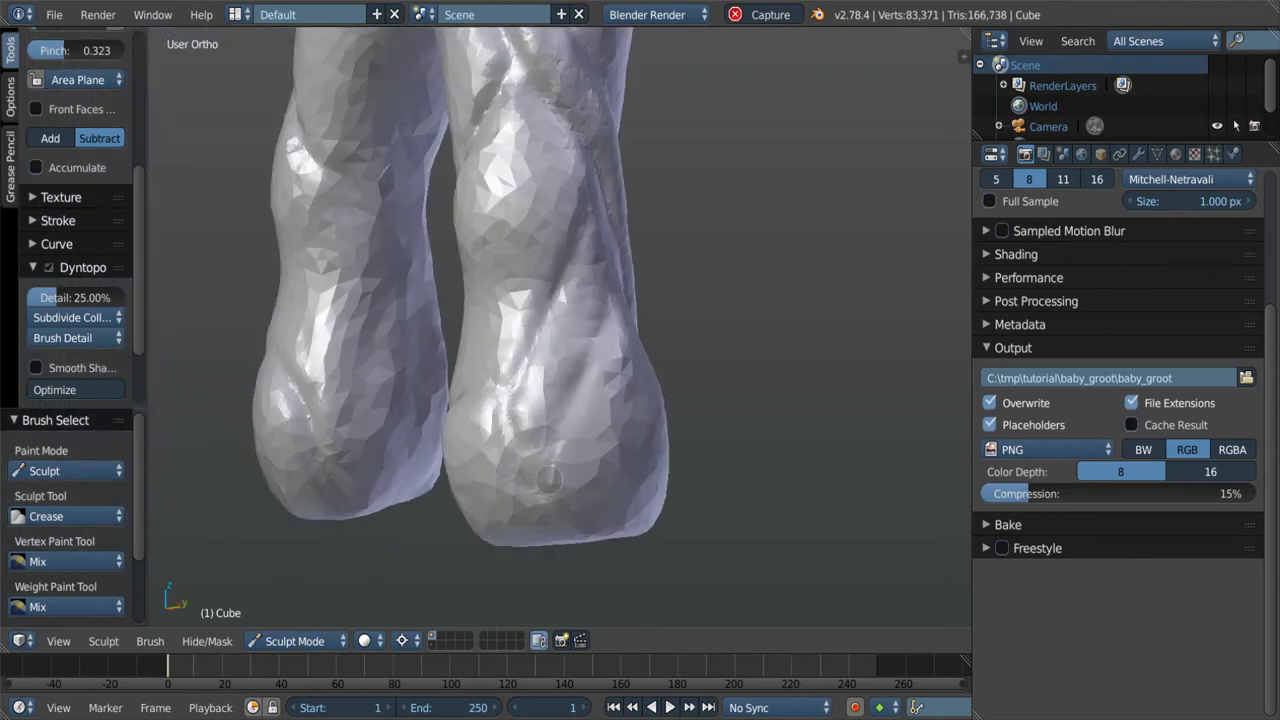
middle_drag(549, 481, 561, 279)
Switch to the Scrape brush, enlarge its radius and scrape down the bulge on the leg side.
key(shift+t)
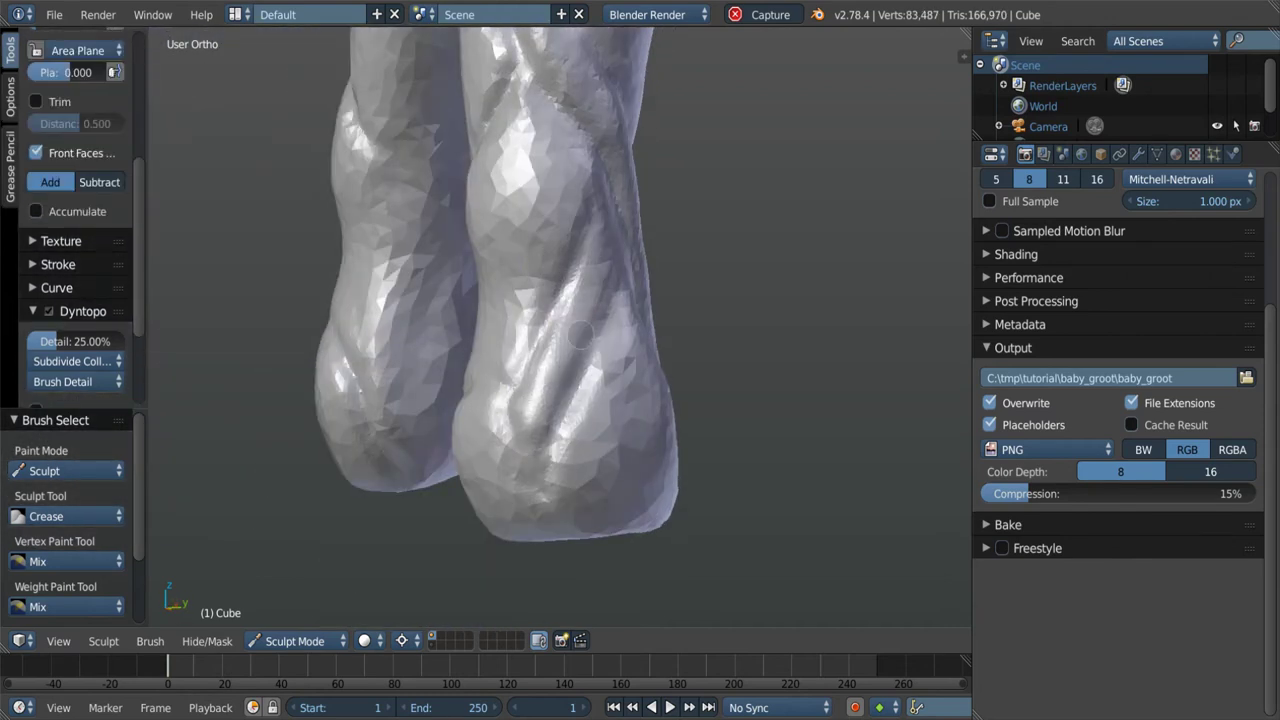
mouse_move(580, 334)
middle_down()
mouse_move(651, 474)
mouse_move(414, 443)
middle_up()
scroll(414, 443, up, 3)
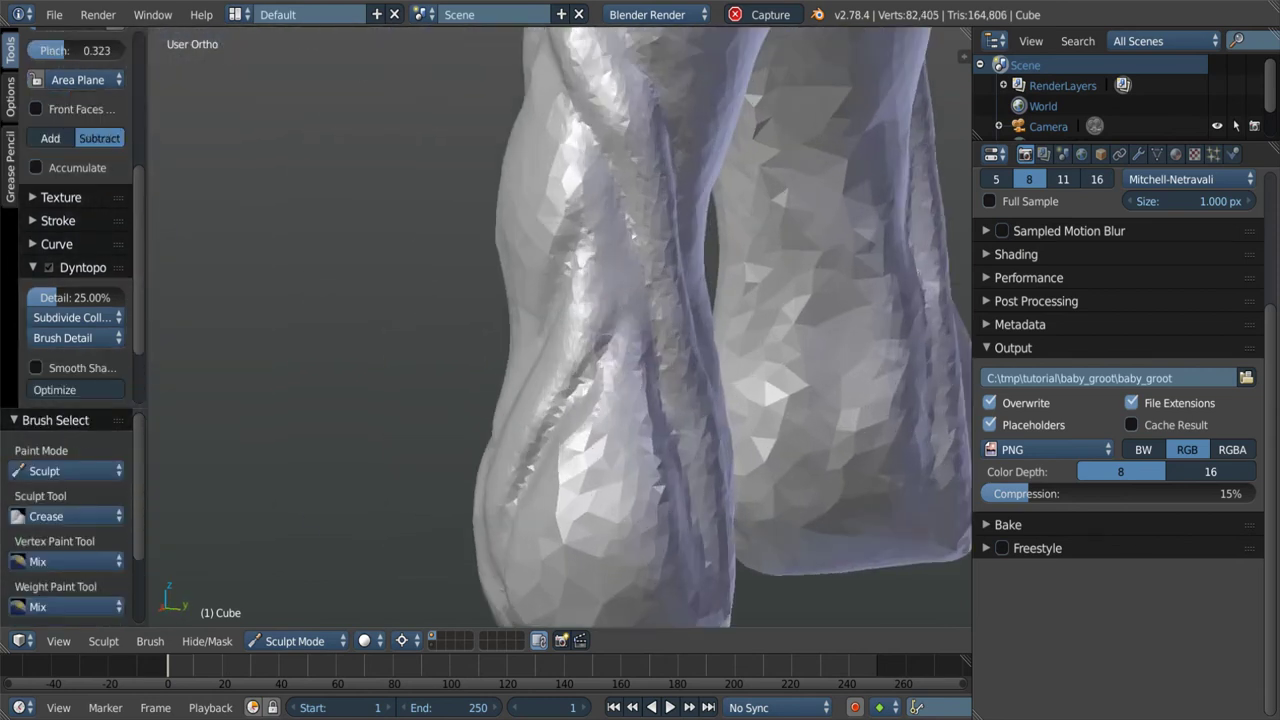
middle_drag(560, 330, 440, 252)
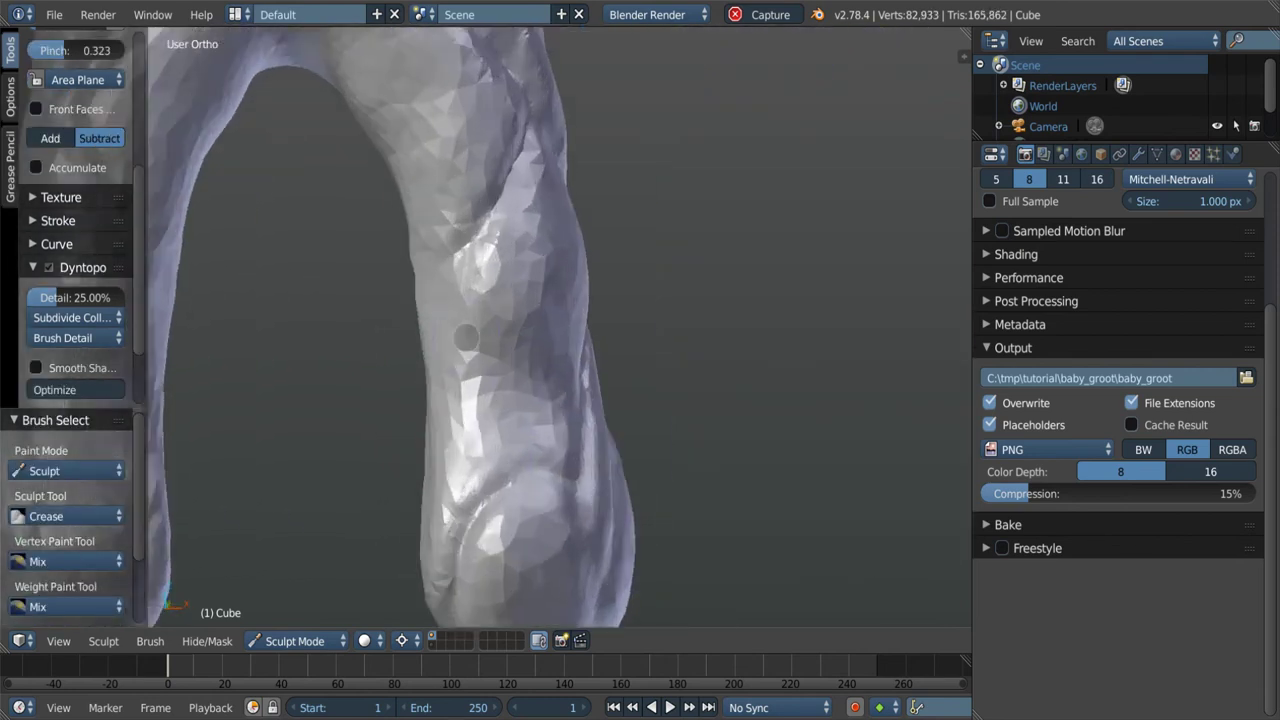
drag(440, 252, 438, 250)
middle_drag(568, 472, 469, 340)
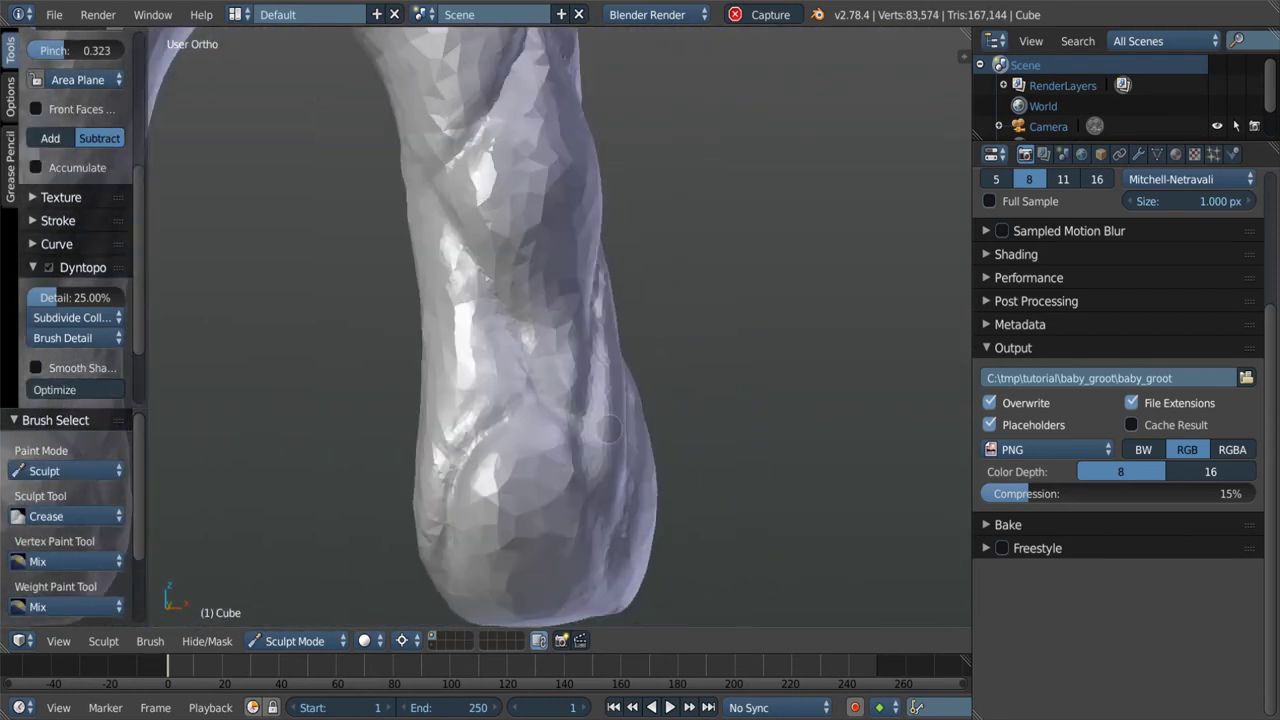
middle_drag(424, 304, 440, 308)
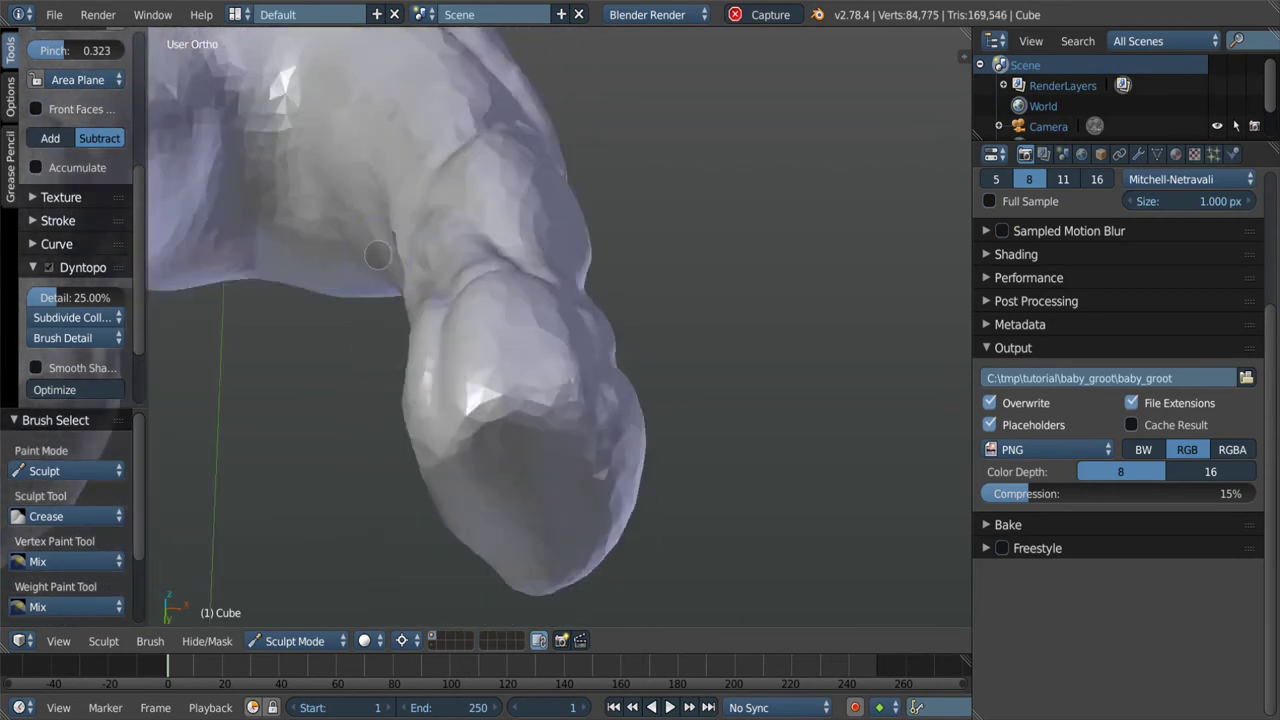
mouse_move(430, 420)
middle_down()
mouse_move(488, 479)
mouse_move(443, 457)
middle_up()
key(f)
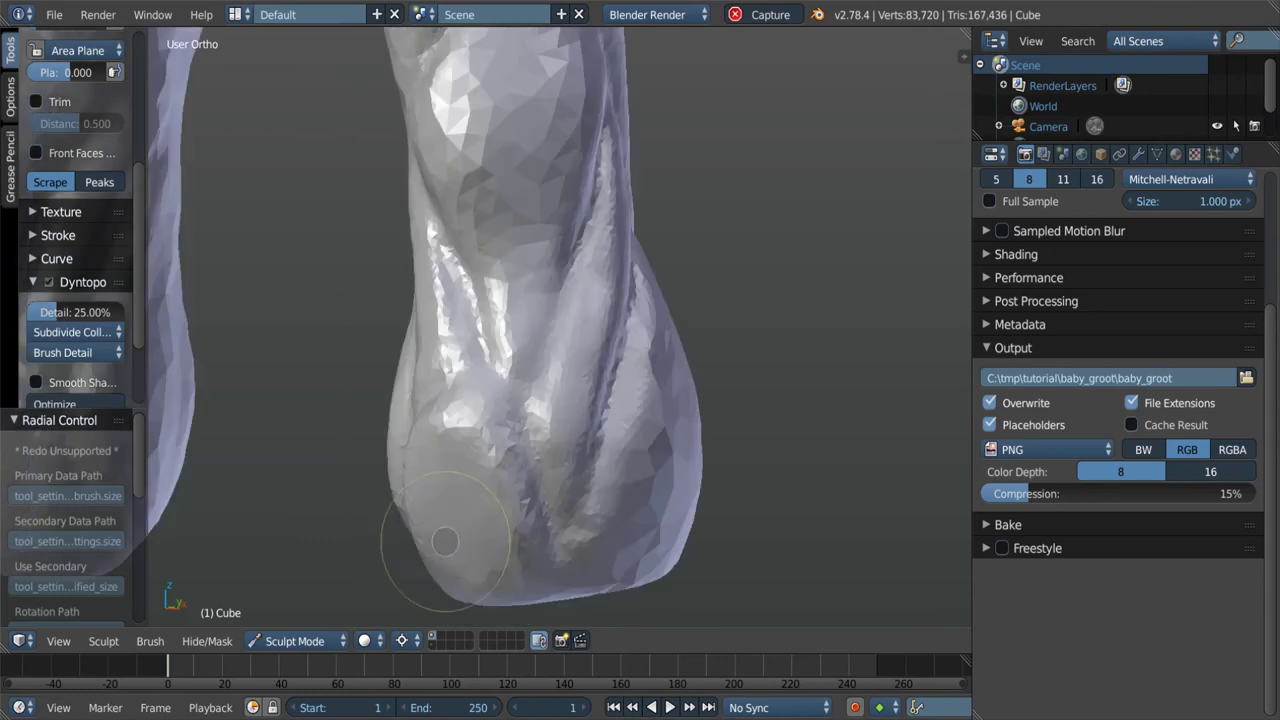
scroll(548, 455, up, 3)
drag(548, 455, 543, 514)
middle_drag(543, 514, 428, 423)
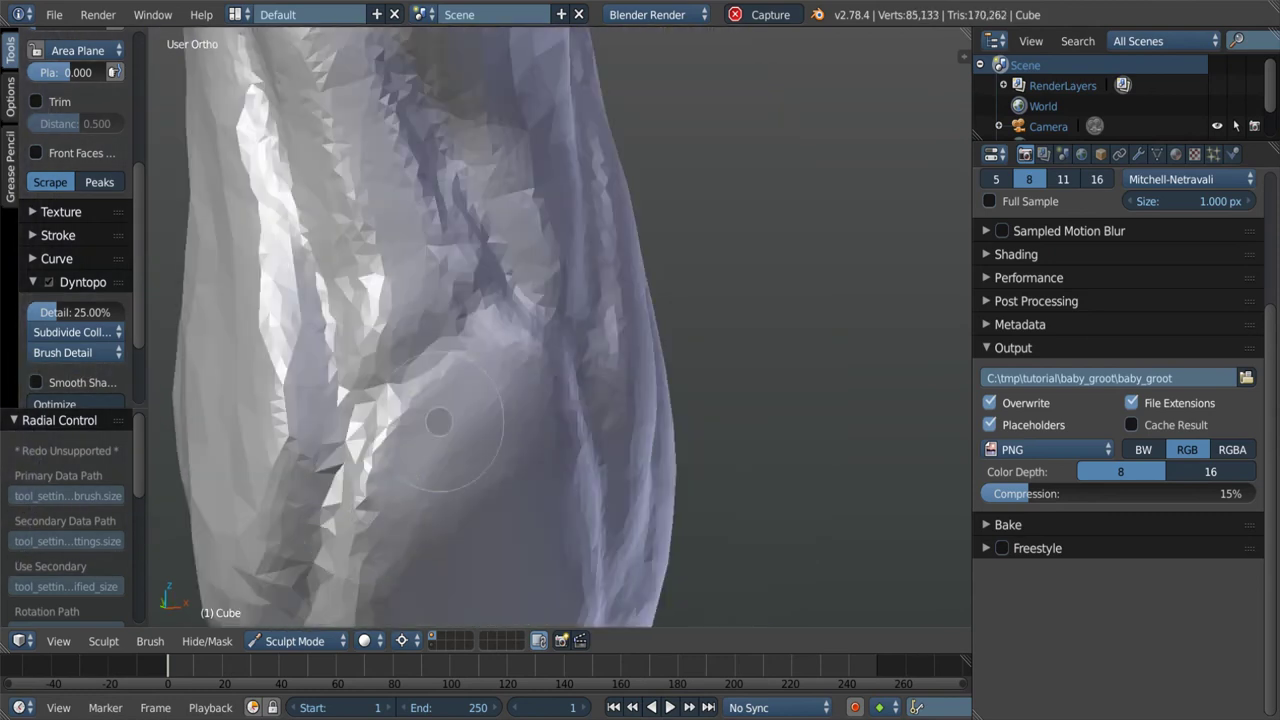
Return to the Crease brush and cut several long creases down and up the leg.
key(shift+c)
drag(508, 308, 583, 341)
middle_drag(583, 341, 587, 381)
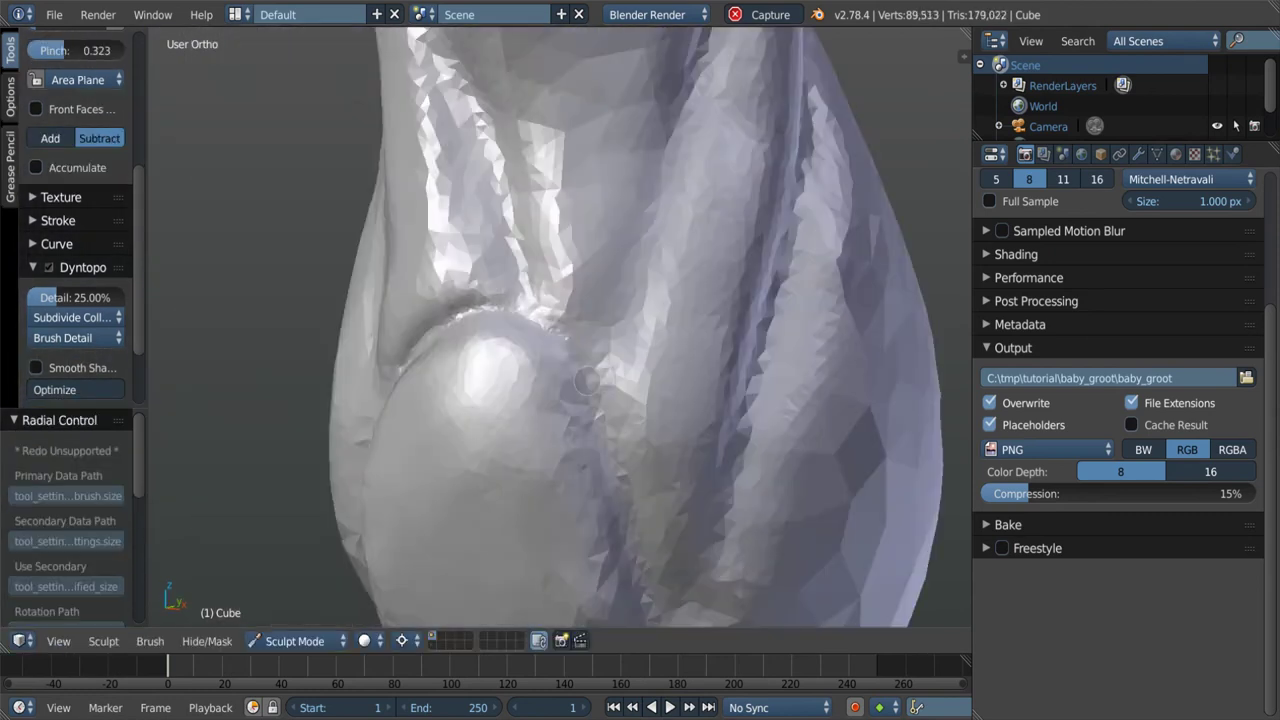
drag(643, 600, 537, 278)
middle_drag(537, 278, 540, 390)
middle_drag(521, 346, 400, 350)
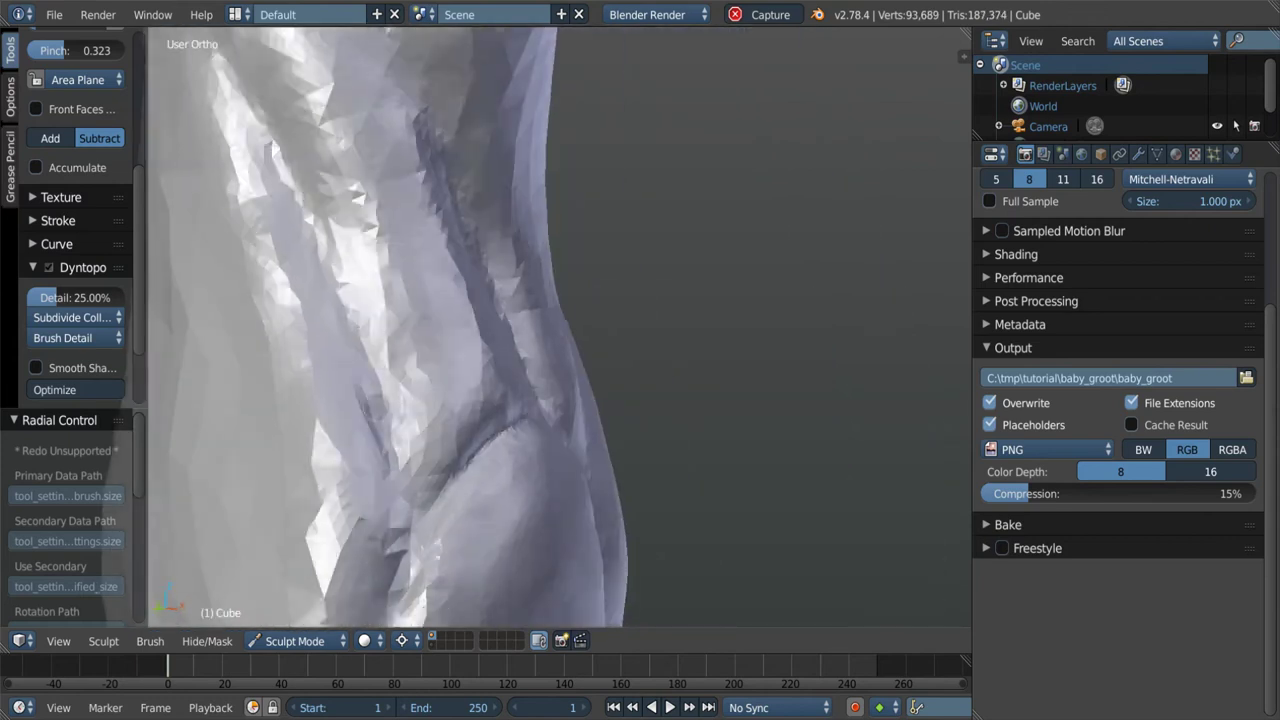
drag(305, 210, 395, 560)
scroll(468, 478, up, 3)
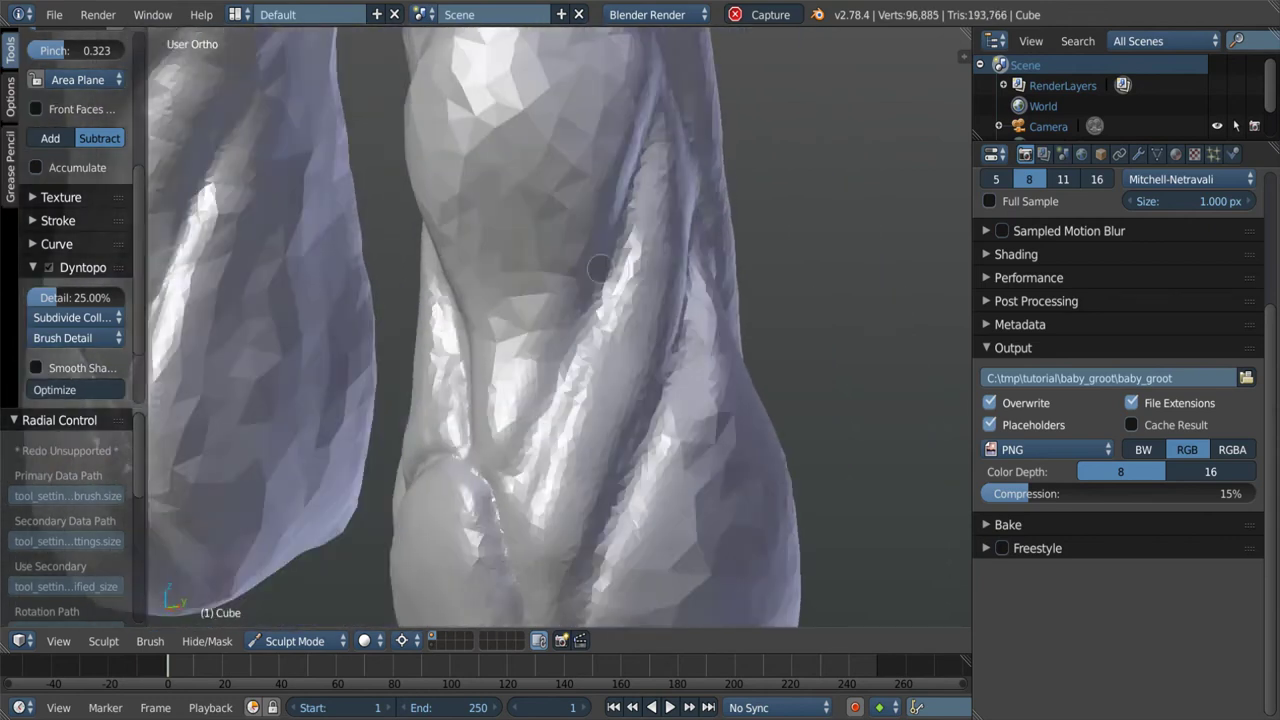
middle_drag(540, 416, 560, 456)
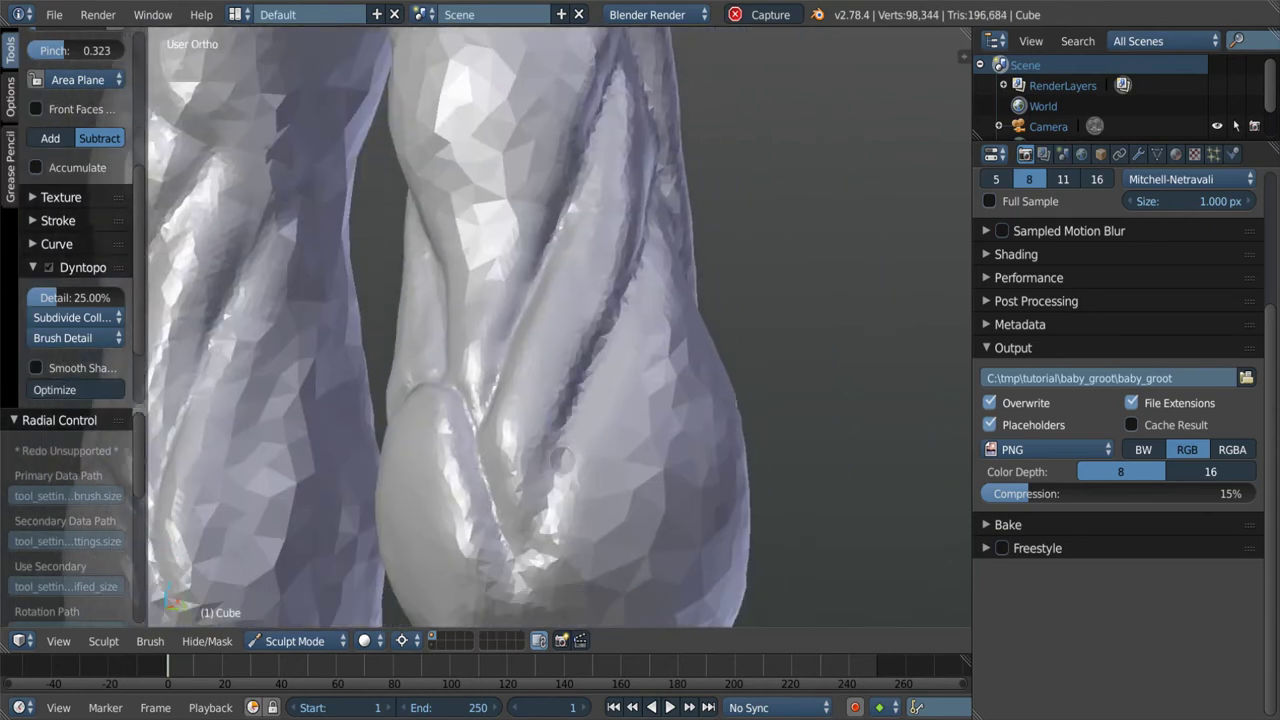
scroll(631, 320, down, 3)
scroll(560, 430, up, 3)
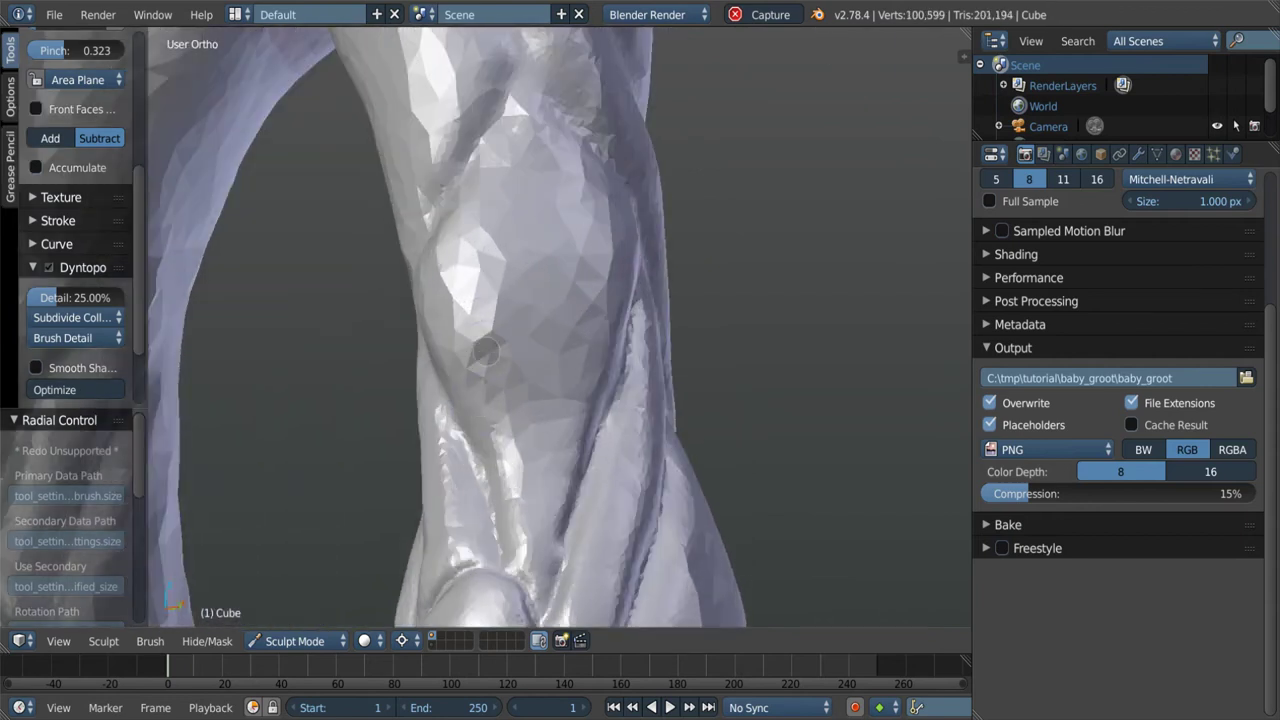
drag(450, 347, 545, 480)
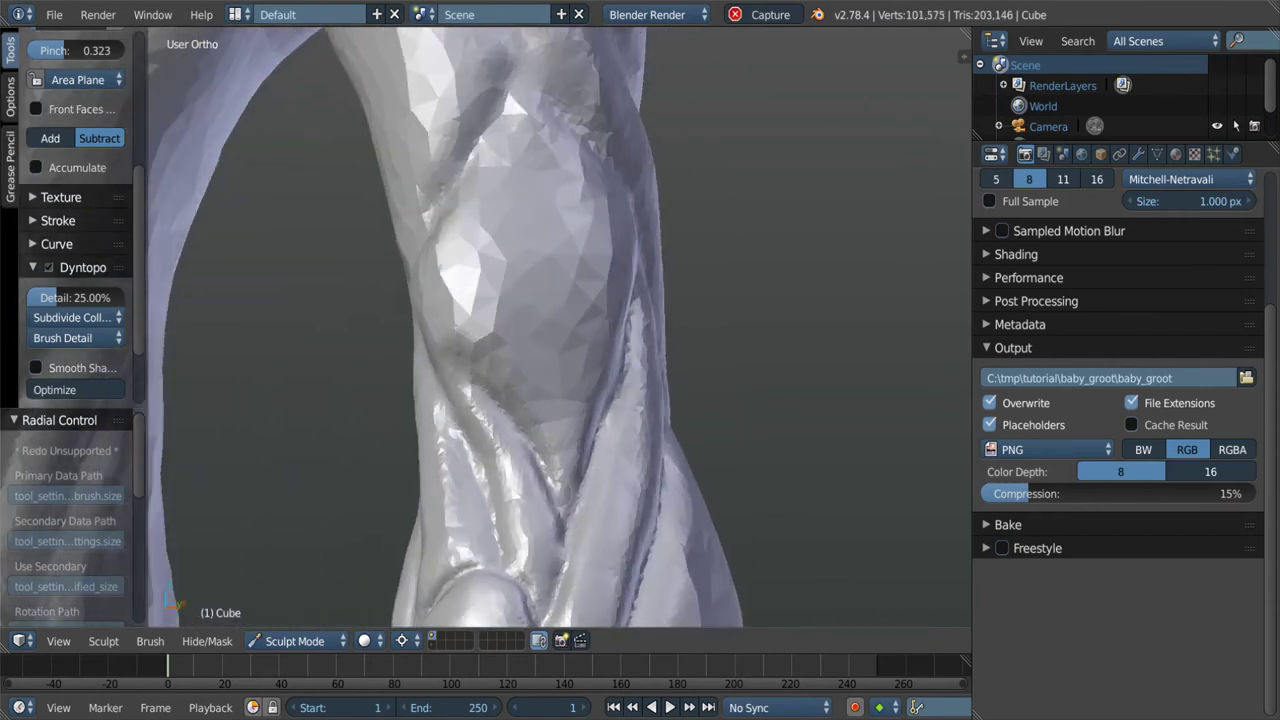
Carve twisting grooves around the lower leg, then zoom out to review both legs.
scroll(571, 509, down, 3)
scroll(571, 509, down, 3)
middle_drag(571, 509, 590, 543)
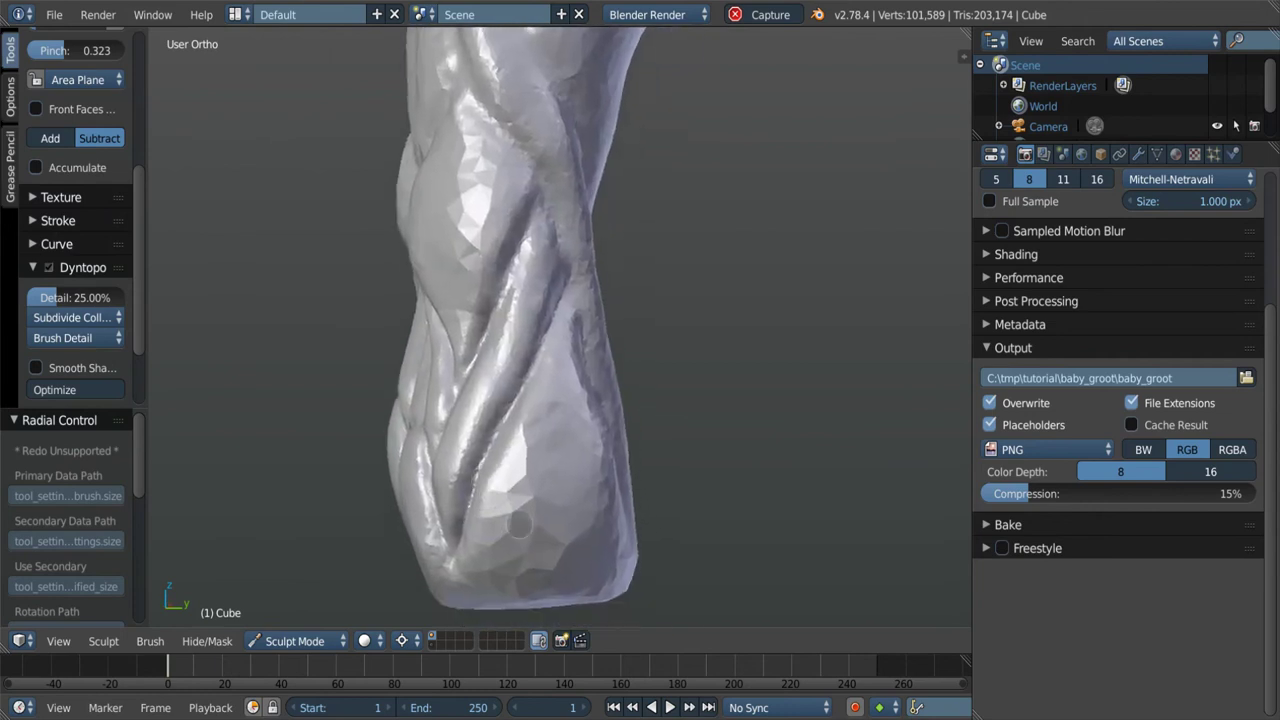
drag(519, 524, 500, 480)
mouse_move(500, 480)
middle_down()
mouse_move(480, 420)
mouse_move(455, 533)
mouse_move(520, 560)
middle_up()
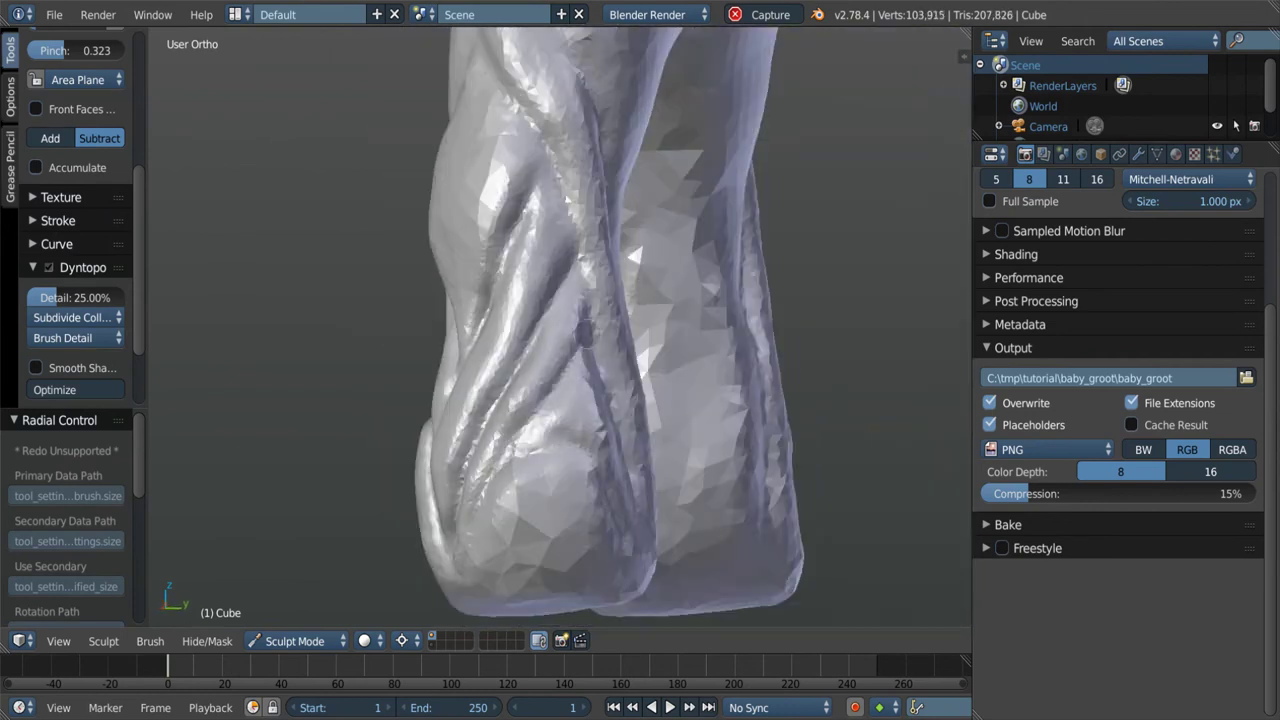
middle_drag(584, 333, 586, 383)
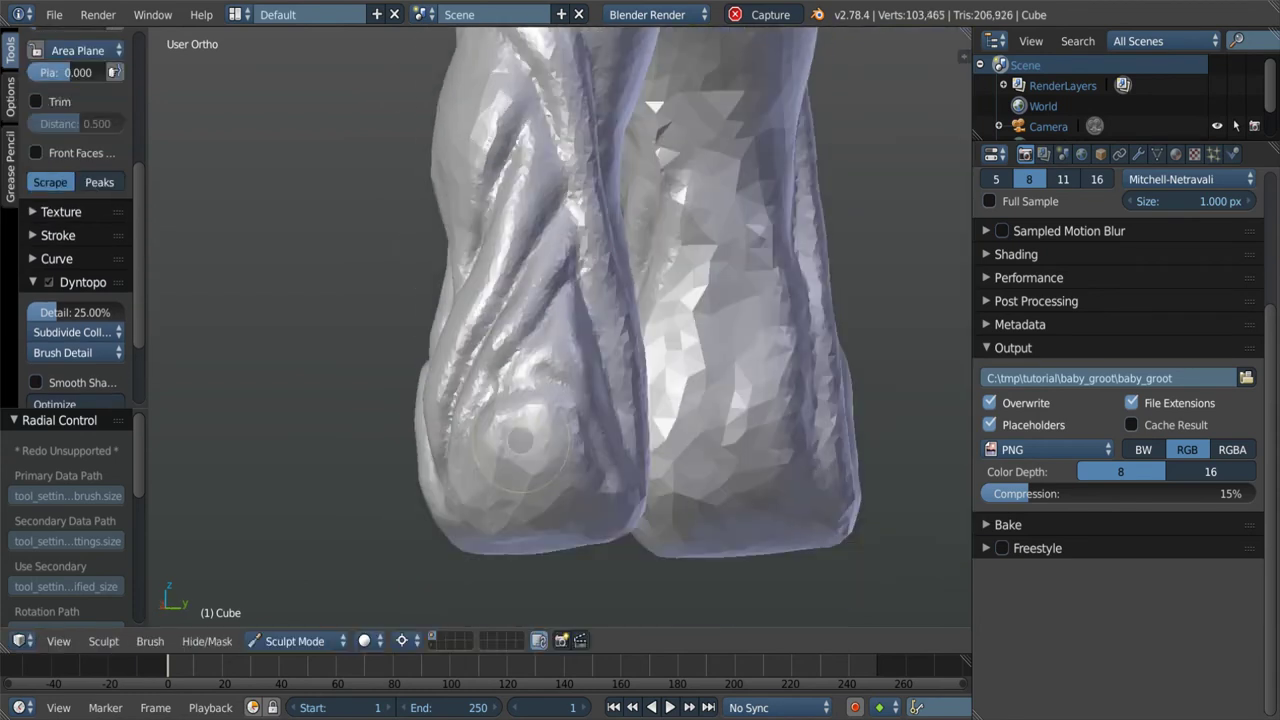
middle_drag(600, 451, 520, 455)
scroll(472, 460, down, 2)
scroll(472, 458, down, 4)
With the Crease brush, carve grooves on the side of the leg and near the crotch.
mouse_move(531, 514)
middle_down()
mouse_move(637, 491)
mouse_move(616, 481)
mouse_move(640, 400)
mouse_move(630, 423)
mouse_move(651, 437)
mouse_move(563, 323)
mouse_move(614, 434)
middle_up()
scroll(630, 420, up, 4)
key(shift+c)
scroll(630, 423, down, 3)
scroll(651, 437, up, 2)
scroll(651, 437, up, 3)
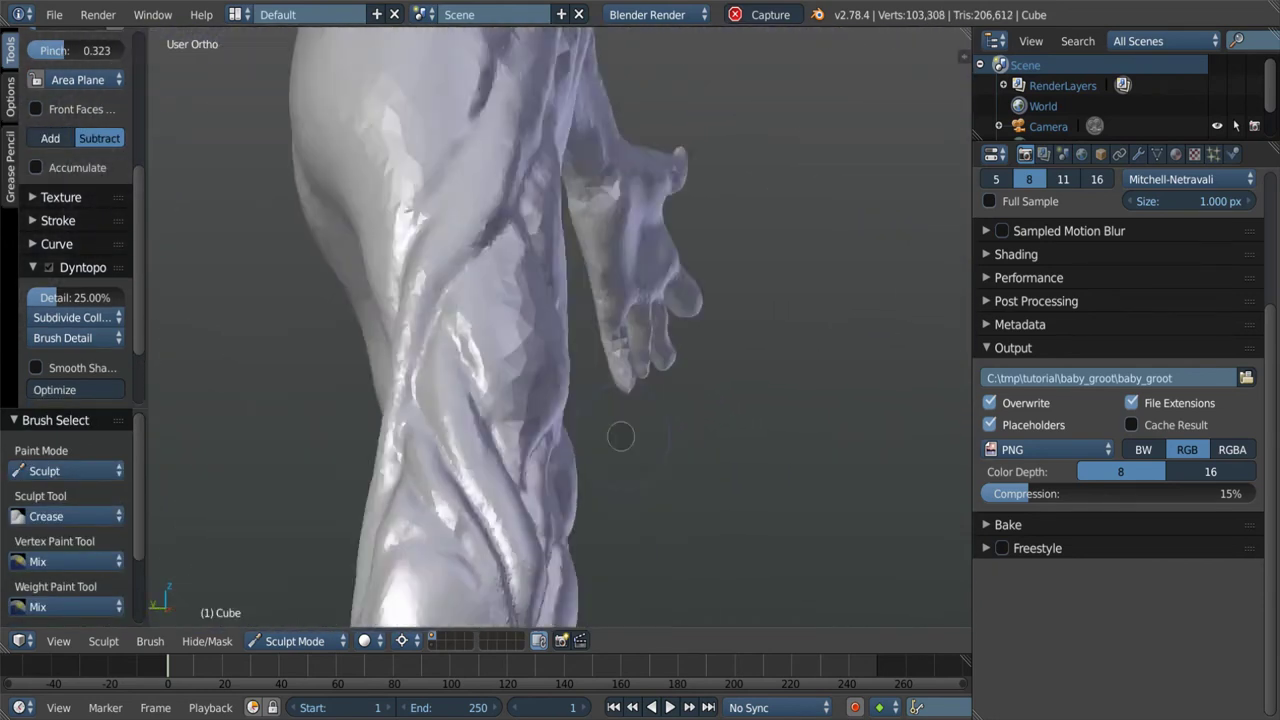
scroll(614, 434, up, 3)
drag(600, 420, 527, 393)
scroll(498, 358, down, 3)
scroll(533, 516, up, 3)
mouse_move(498, 358)
middle_down()
mouse_move(533, 516)
mouse_move(535, 487)
mouse_move(516, 491)
middle_up()
drag(516, 491, 479, 383)
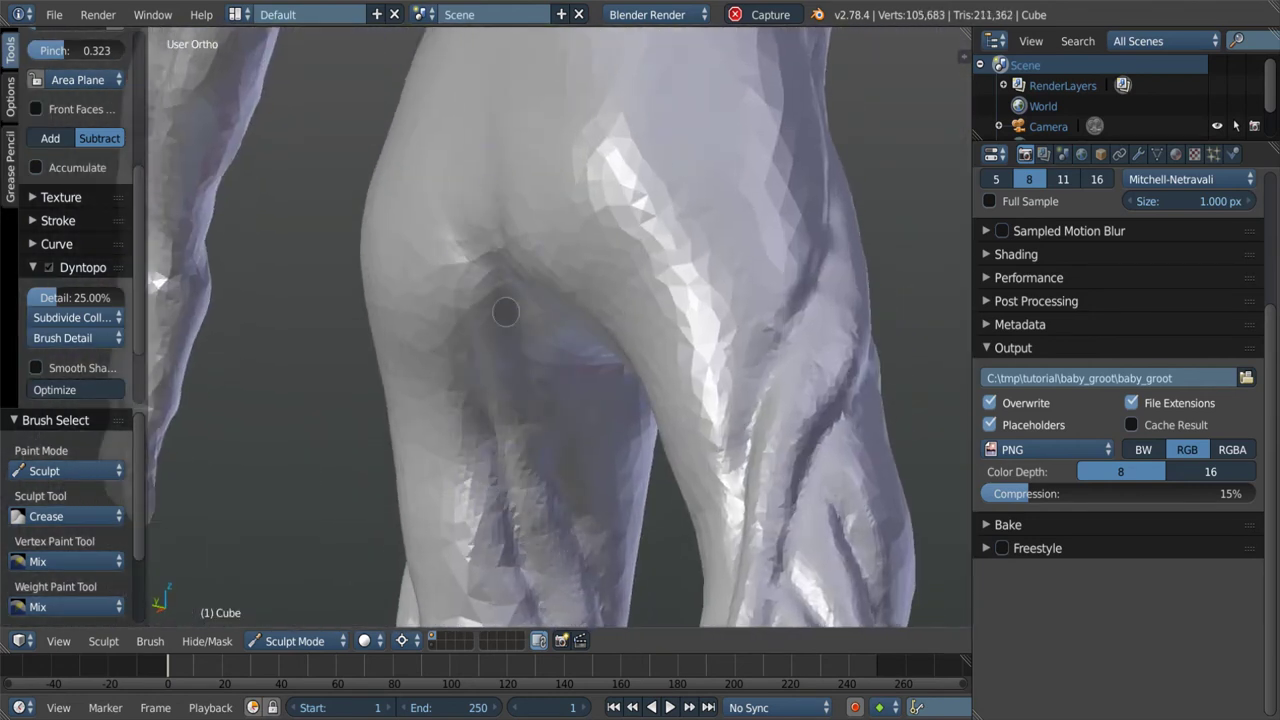
Switch to the Clay brush and stroke over the belly area.
mouse_move(481, 368)
middle_down()
mouse_move(582, 374)
mouse_move(606, 326)
middle_up()
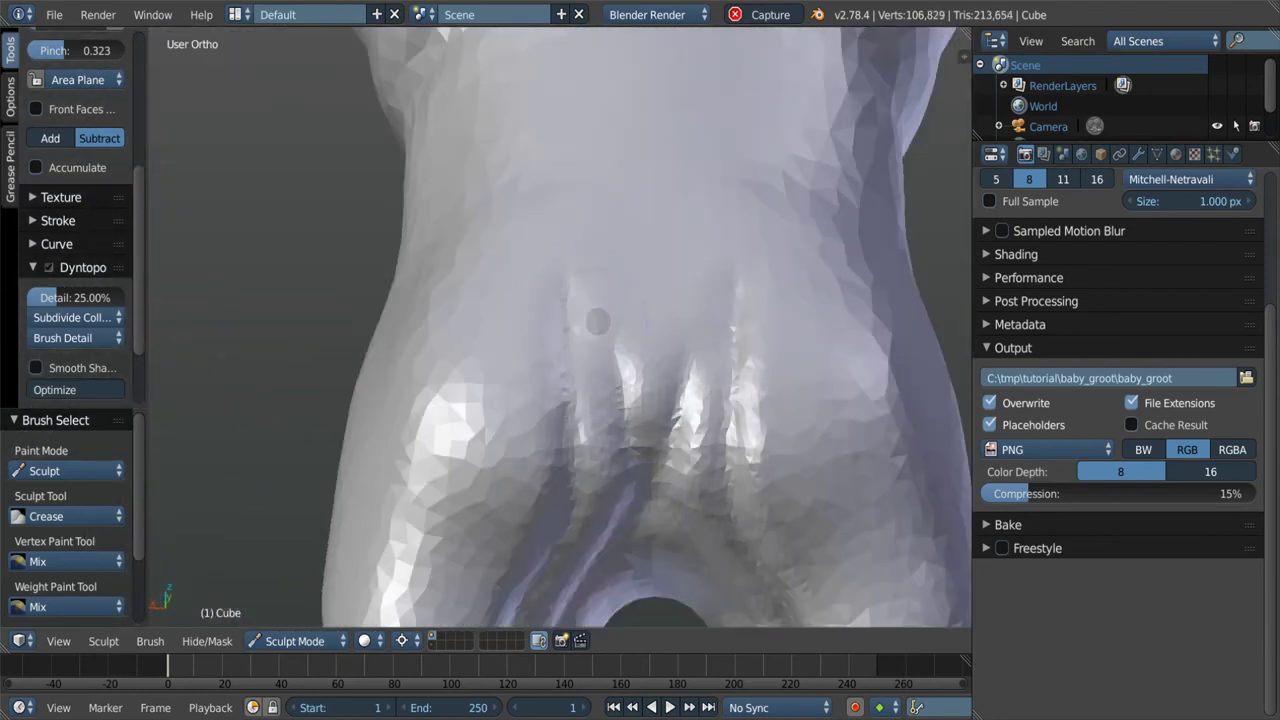
scroll(597, 321, down, 3)
key(c)
scroll(595, 380, up, 2)
scroll(590, 437, up, 2)
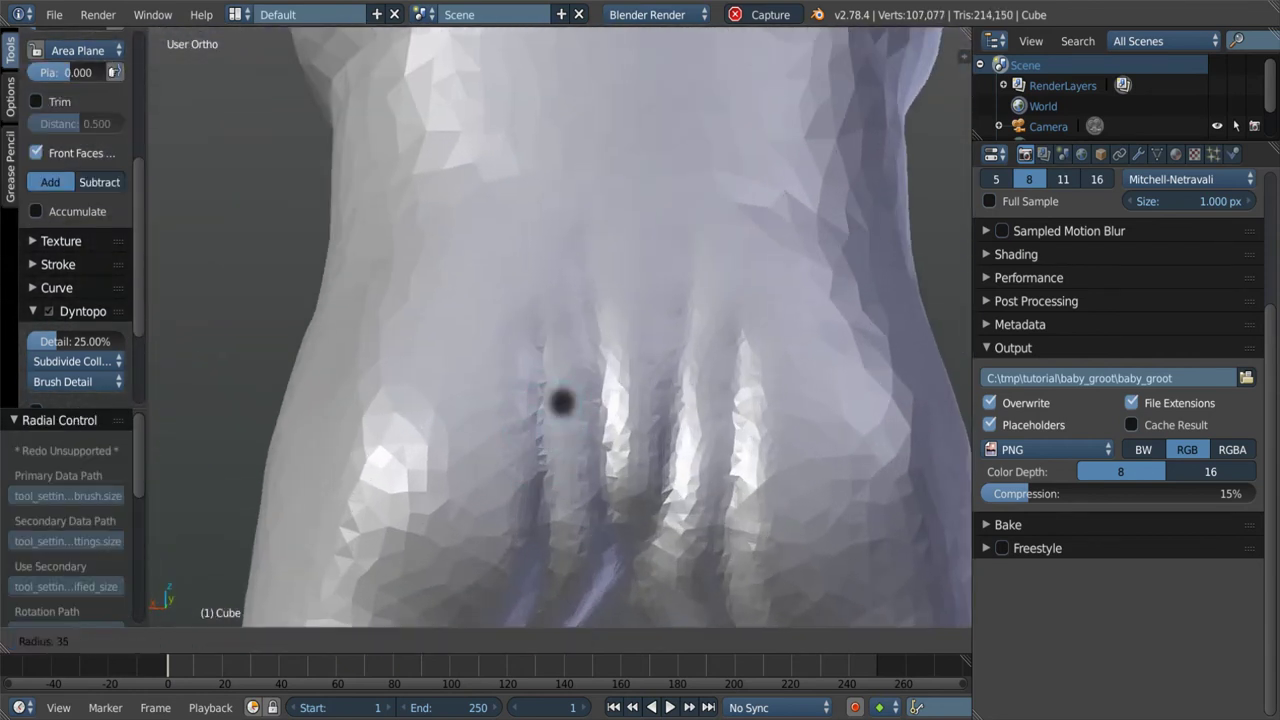
scroll(75, 280, down, 3)
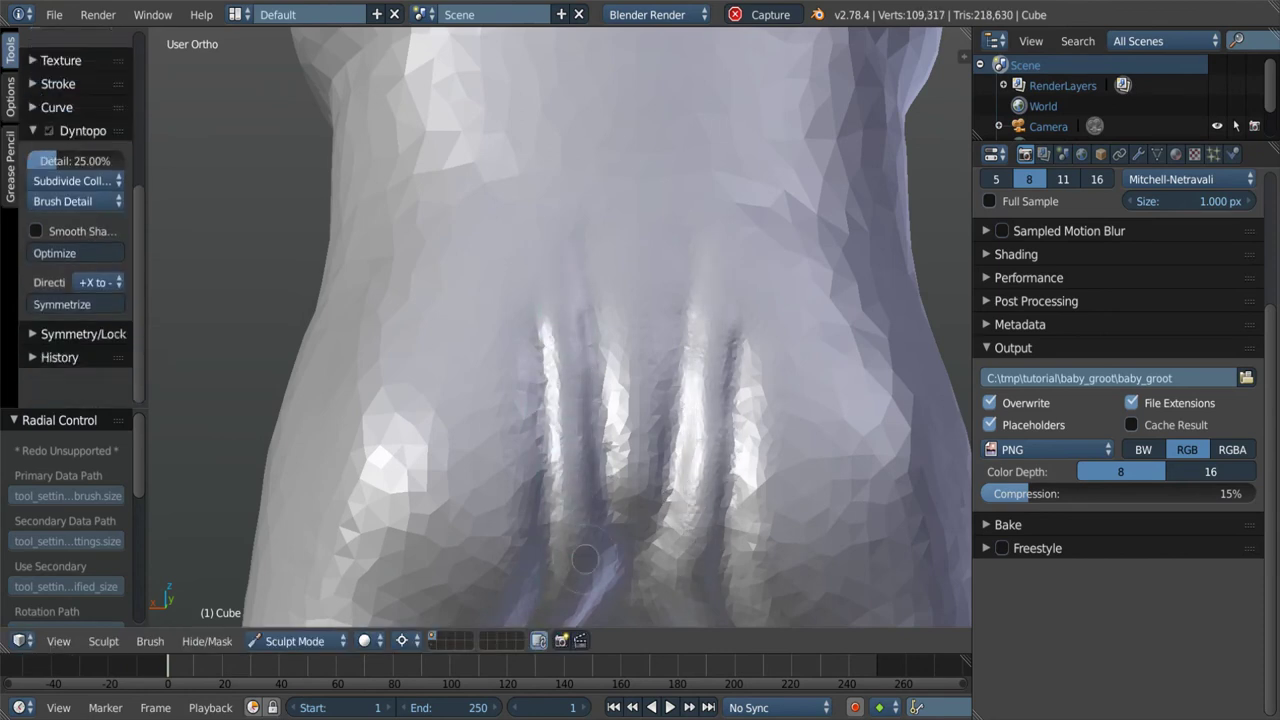
scroll(75, 280, up, 3)
mouse_move(480, 330)
middle_down()
mouse_move(563, 374)
mouse_move(530, 430)
middle_up()
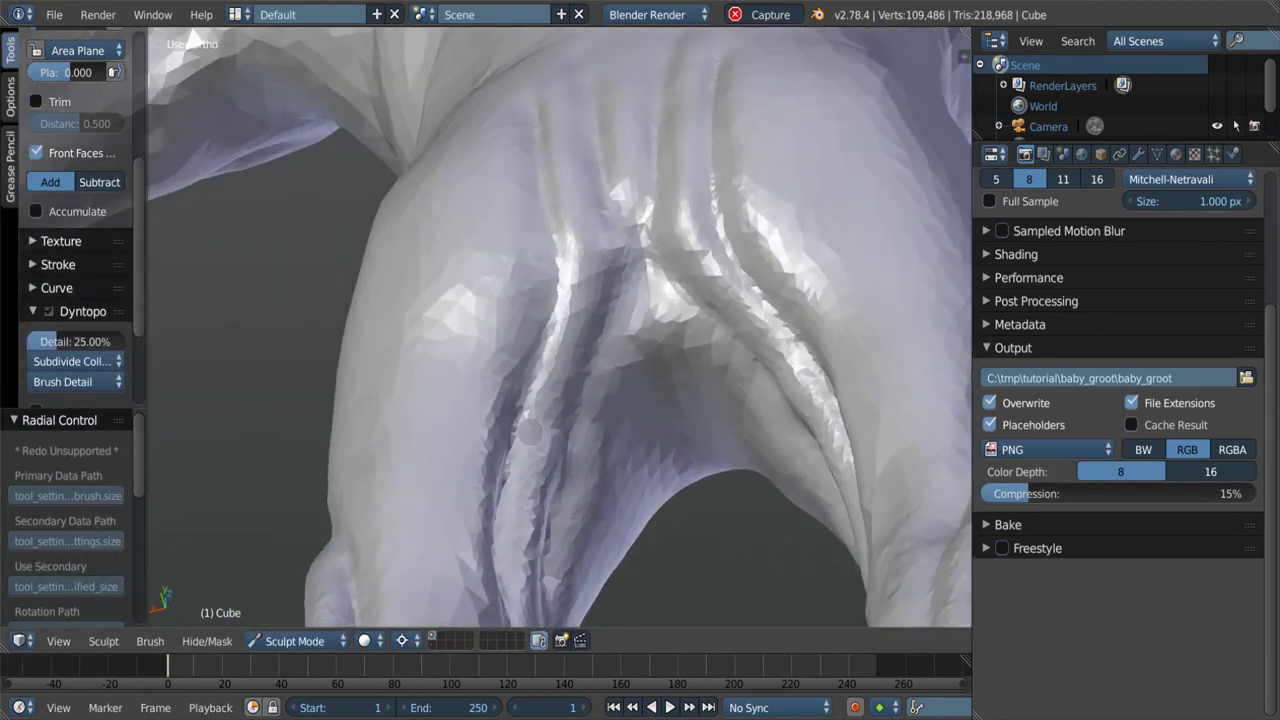
middle_drag(572, 309, 459, 435)
Return to the Crease brush and carve a groove into the front of the torso.
key(shift+c)
scroll(443, 343, up, 2)
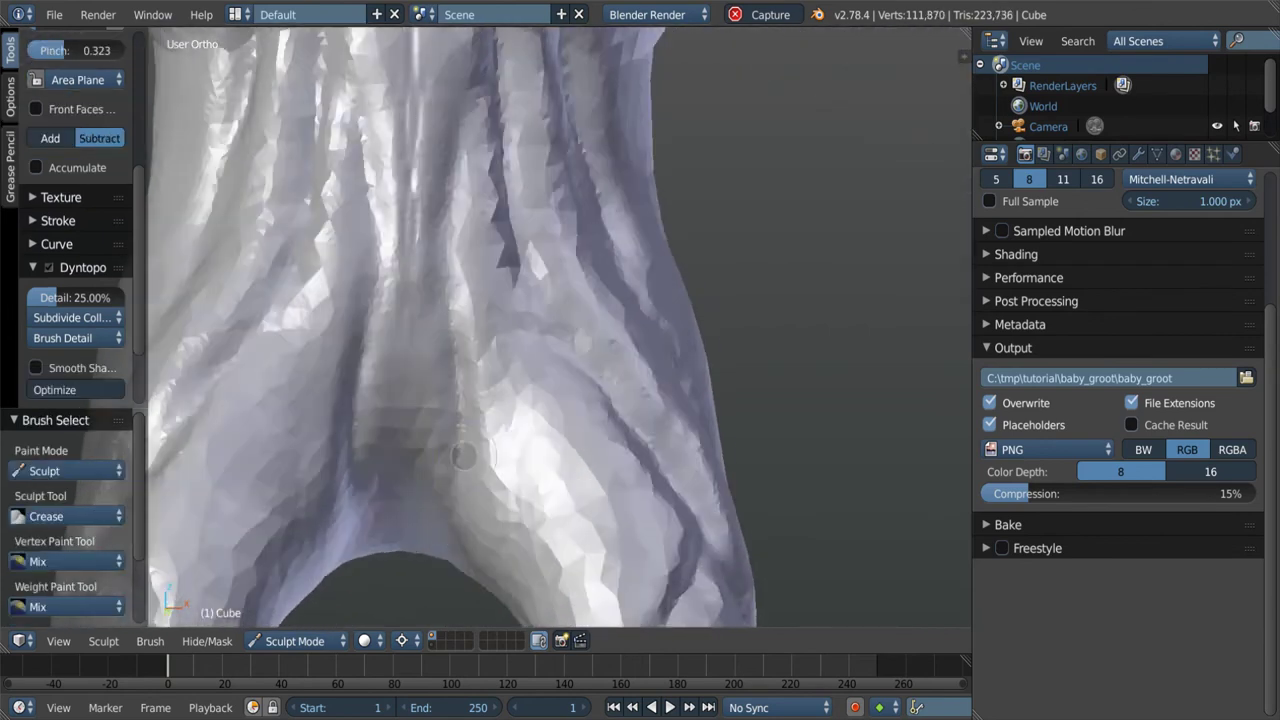
scroll(504, 380, up, 2)
middle_drag(503, 378, 552, 476)
scroll(552, 476, down, 2)
scroll(548, 465, down, 2)
scroll(543, 450, down, 2)
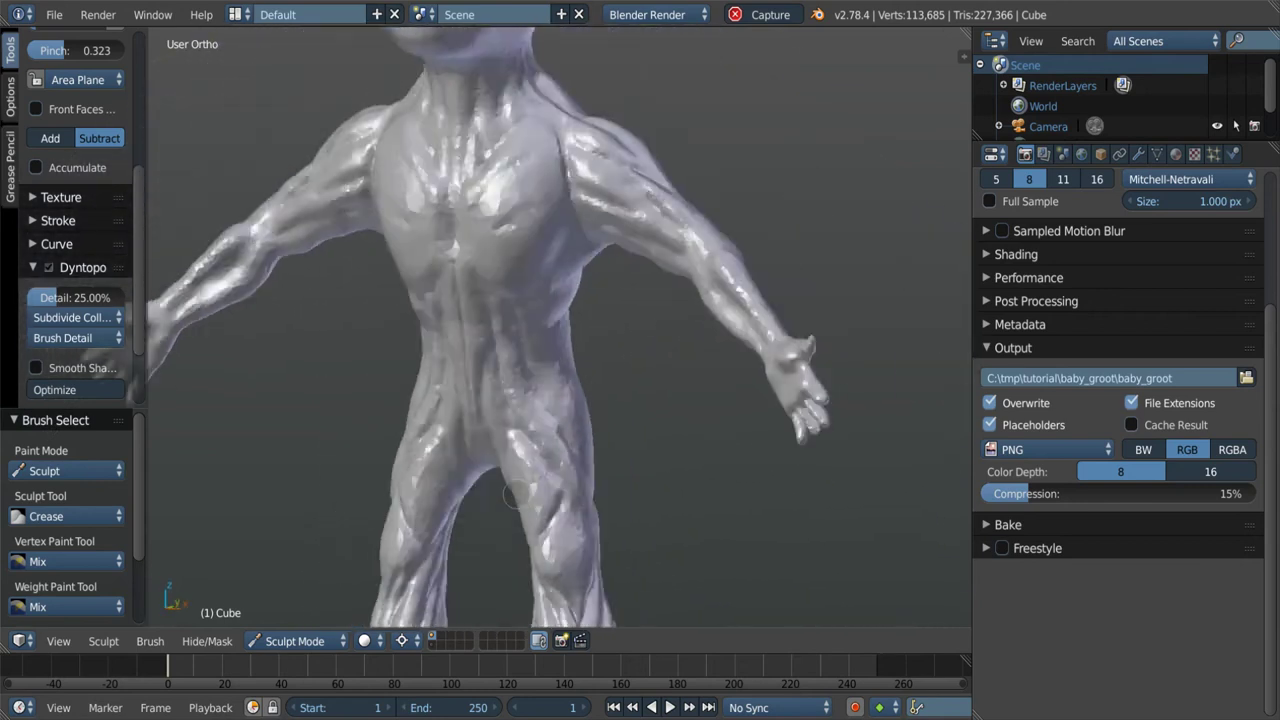
scroll(535, 432, up, 6)
scroll(522, 403, up, 2)
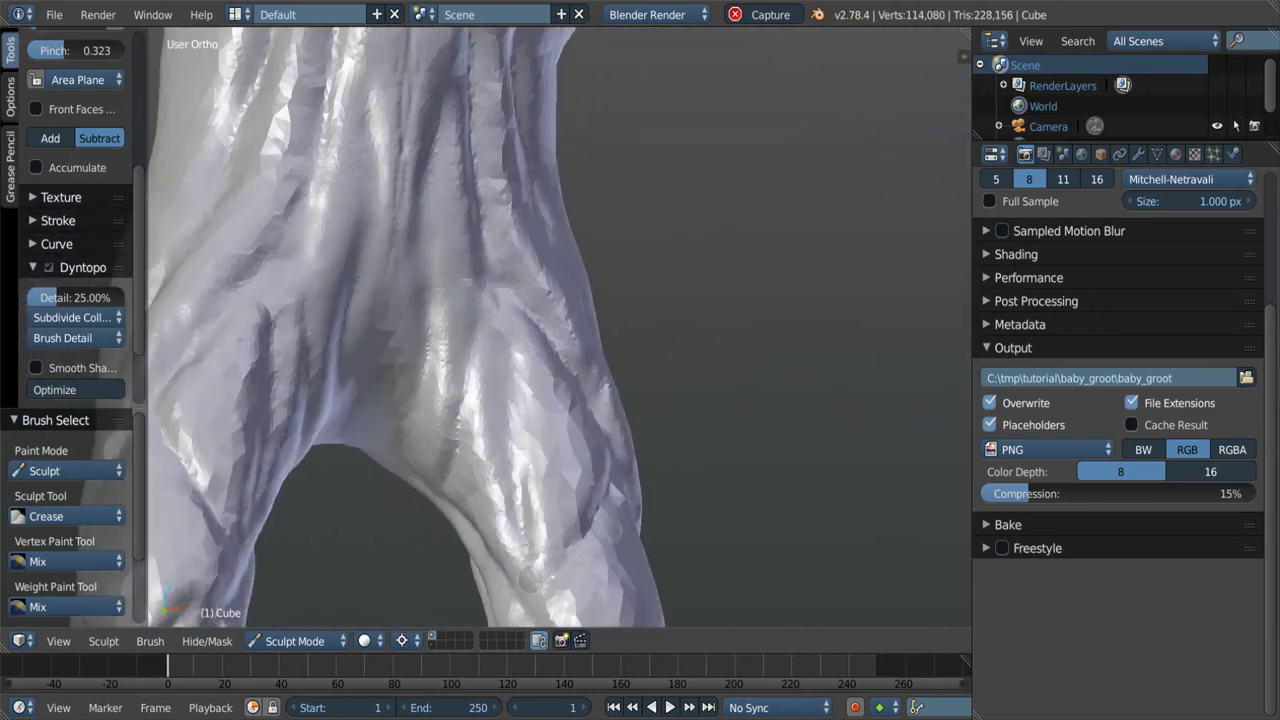
Carve another crease groove into the lower torso.
middle_drag(531, 577, 505, 520)
middle_drag(480, 470, 378, 340)
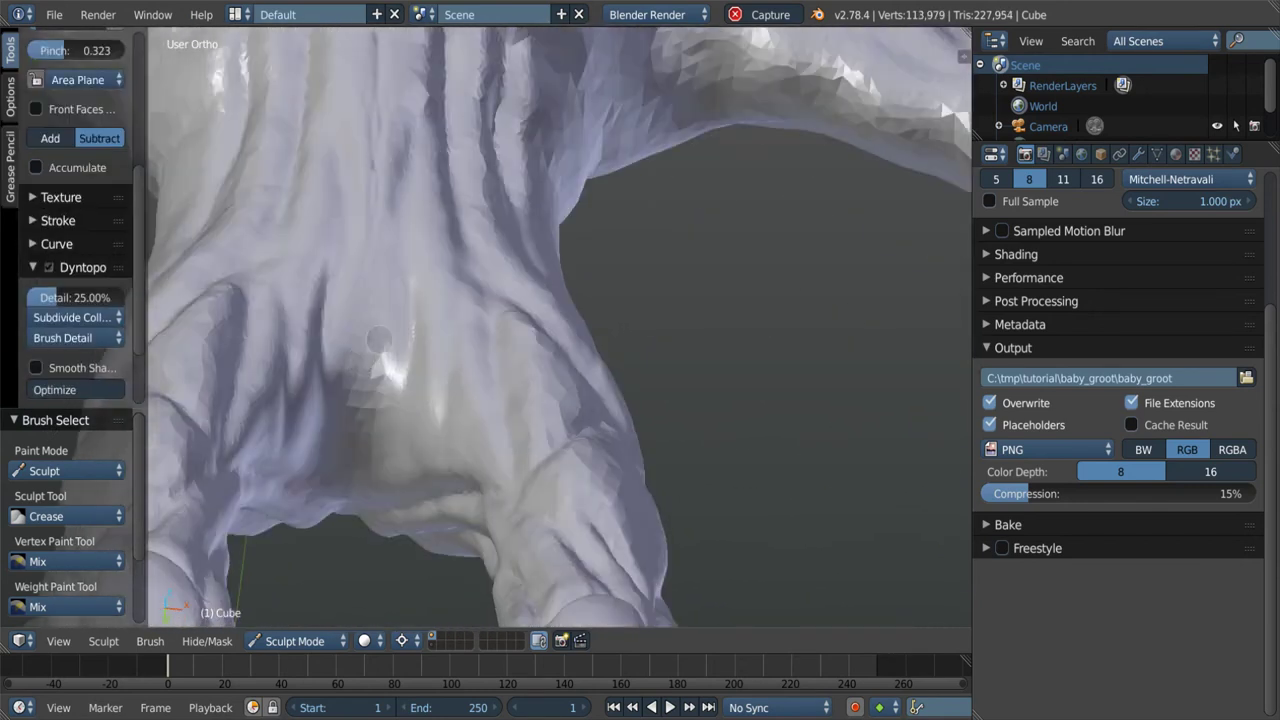
scroll(378, 340, down, 3)
scroll(70, 300, down, 3)
scroll(70, 300, up, 3)
scroll(228, 426, down, 2)
Carve a crease line down one leg and deepen it.
scroll(228, 426, up, 2)
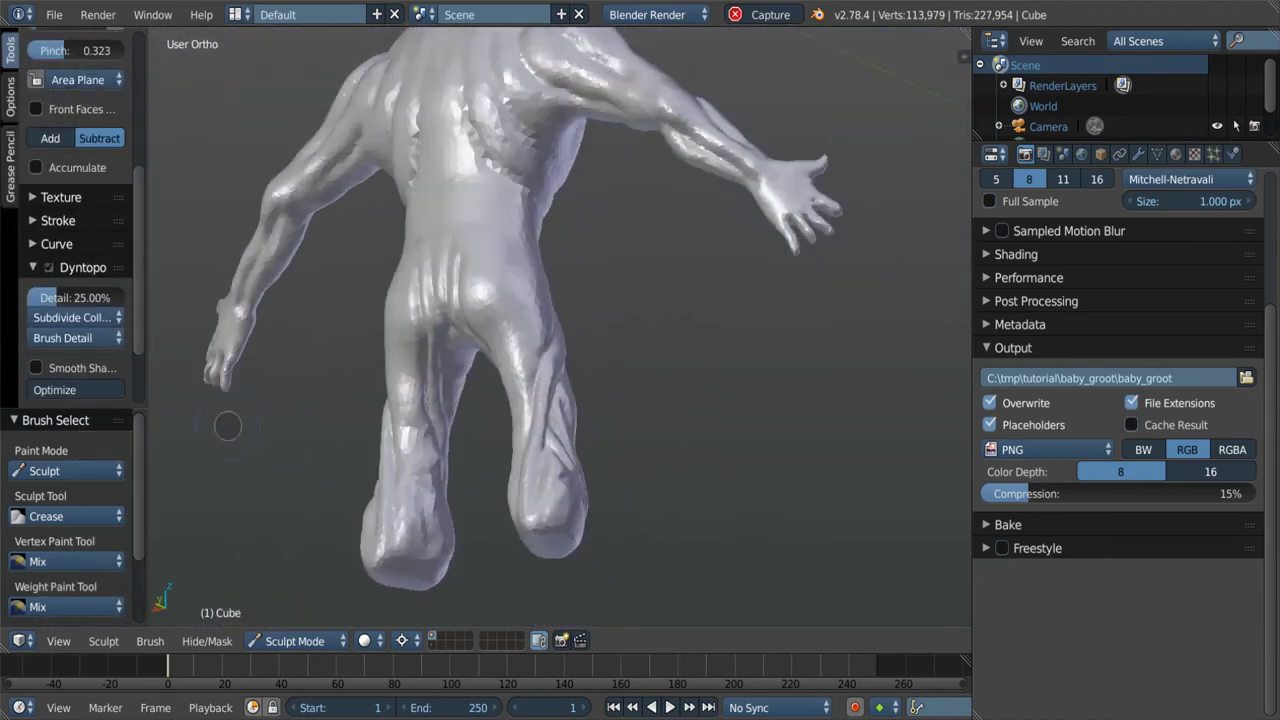
scroll(228, 426, up, 3)
middle_drag(300, 430, 560, 450)
drag(620, 440, 640, 560)
middle_drag(640, 560, 596, 542)
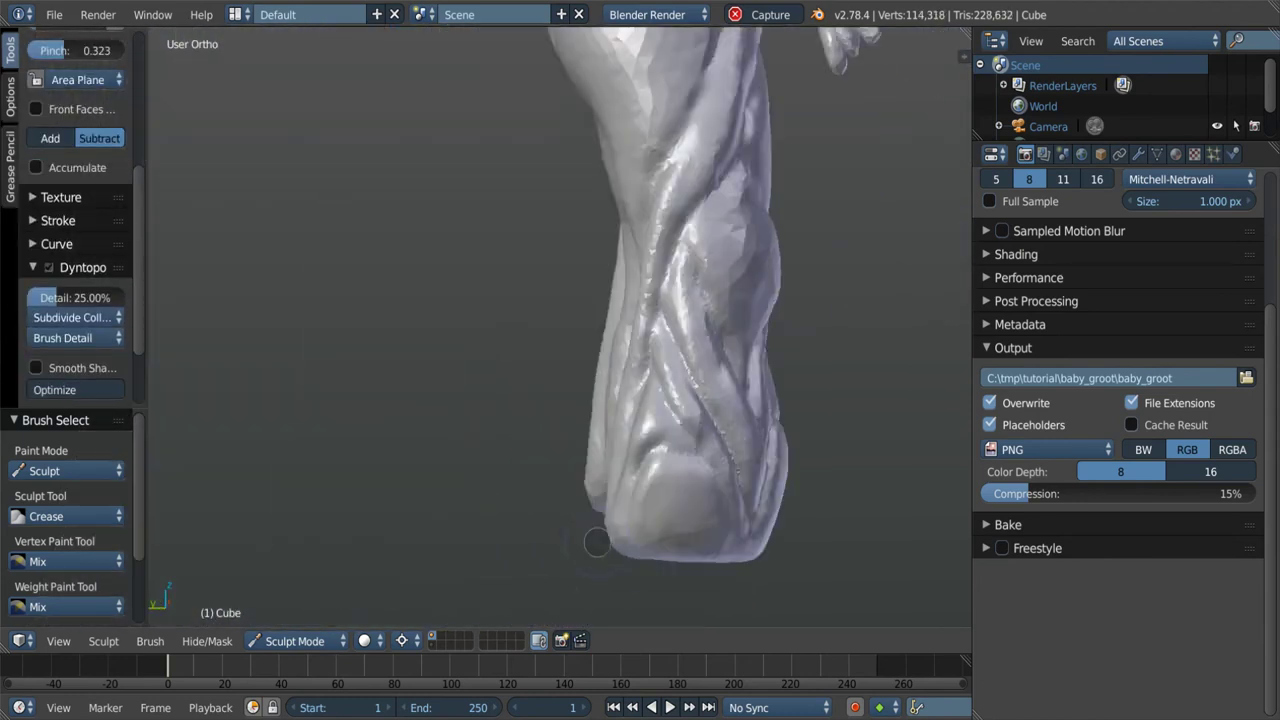
scroll(596, 542, up, 5)
Crease the lower leg and add groove lines around the foot, then zoom out to both feet.
drag(760, 440, 626, 440)
middle_drag(626, 440, 430, 420)
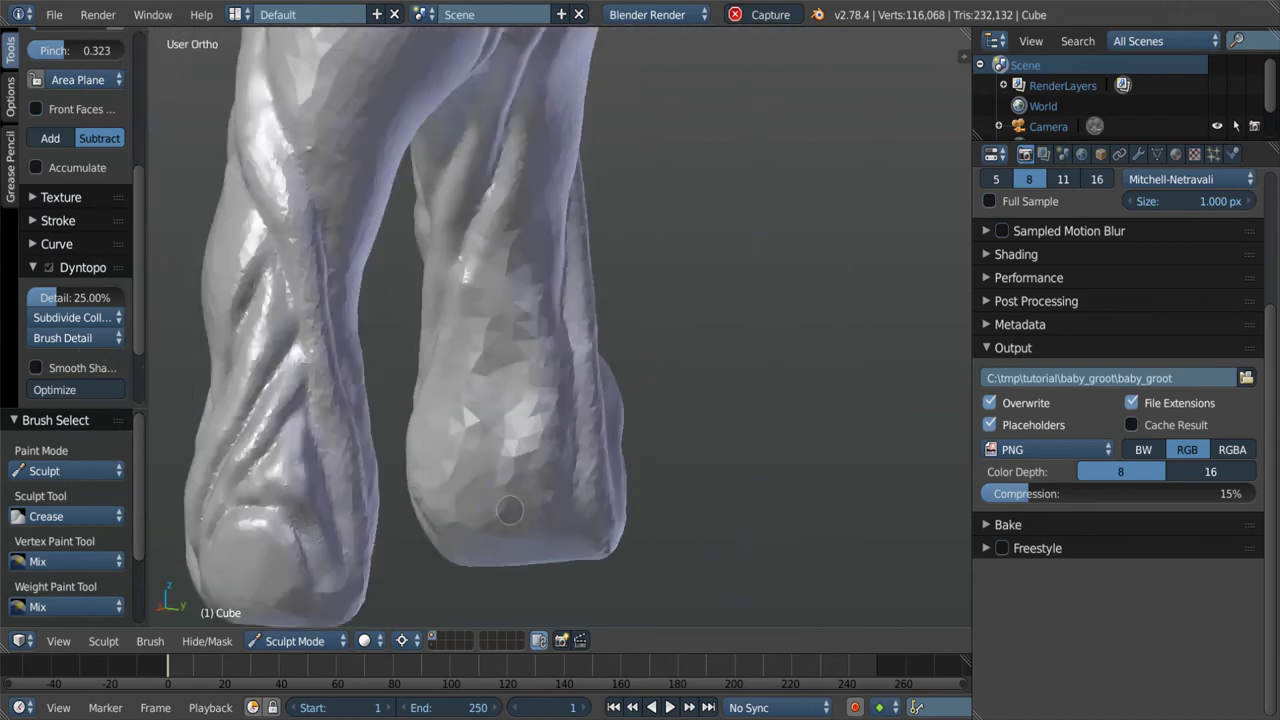
scroll(421, 414, up, 3)
drag(473, 283, 430, 450)
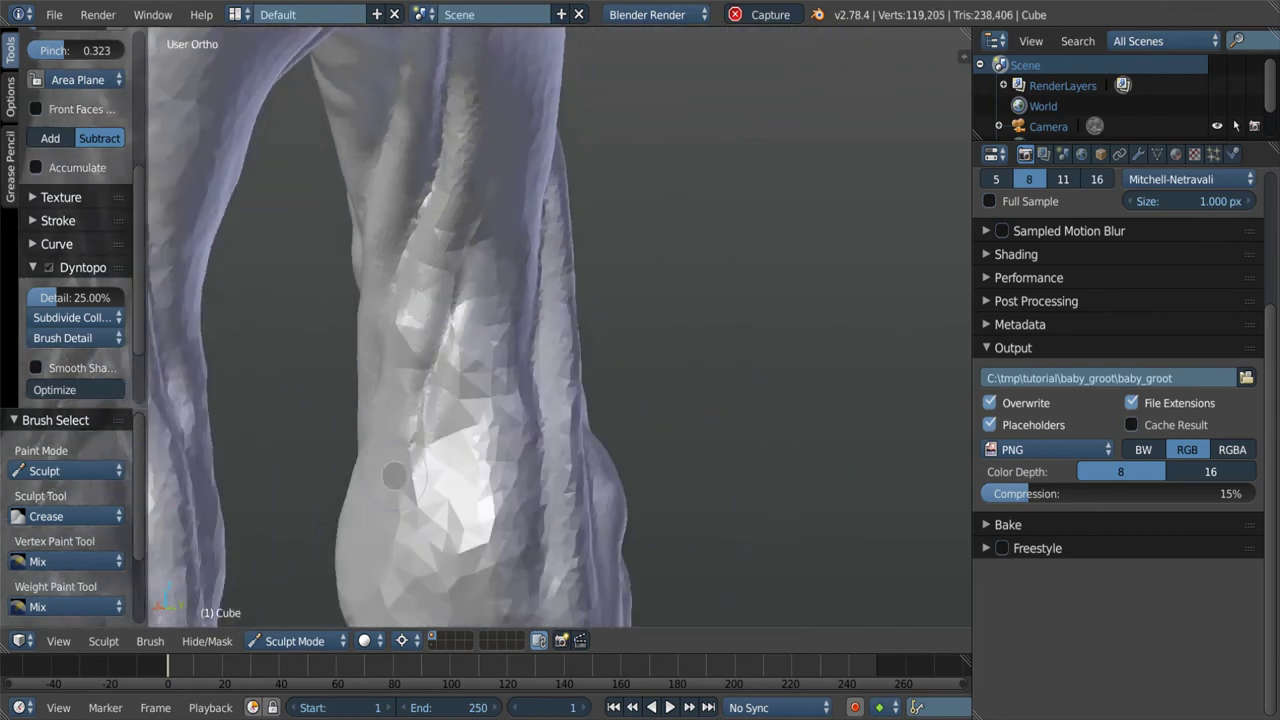
middle_drag(430, 450, 410, 430)
scroll(410, 430, down, 3)
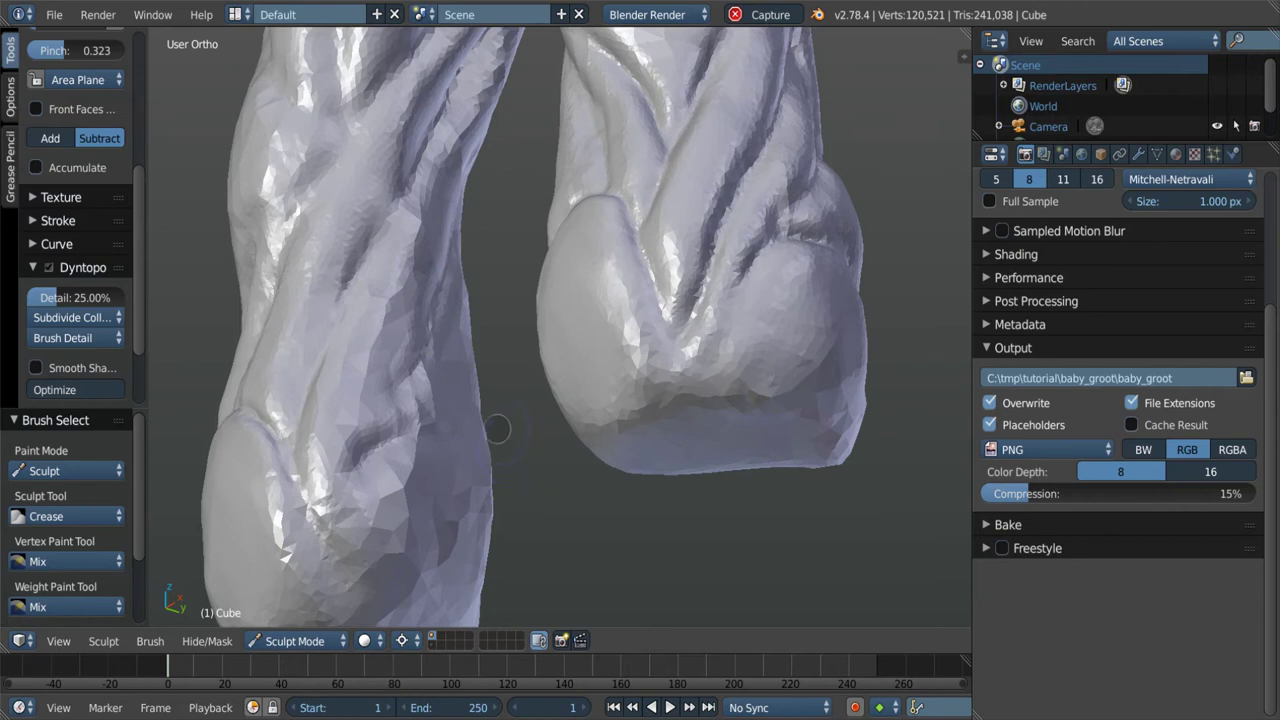
scroll(498, 429, down, 5)
scroll(560, 330, up, 5)
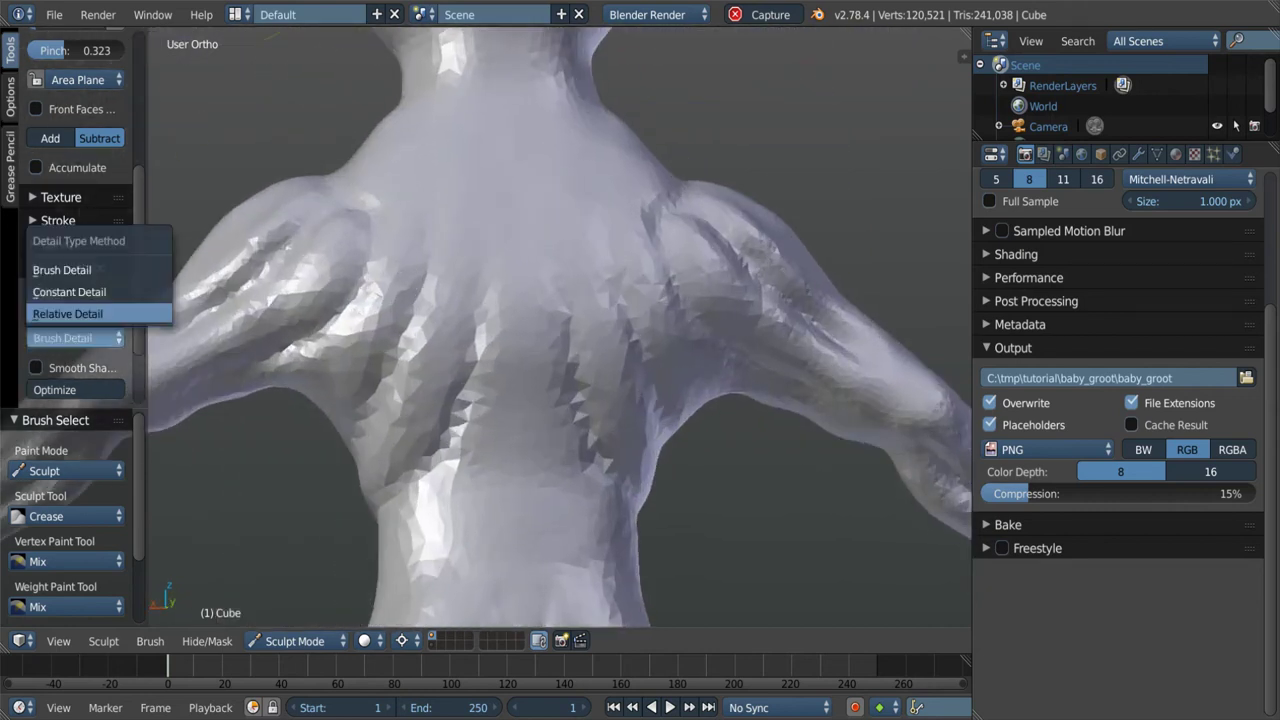
Resize the brush radius while switching between the Flatten and Crease brushes.
key(c)
key(f)
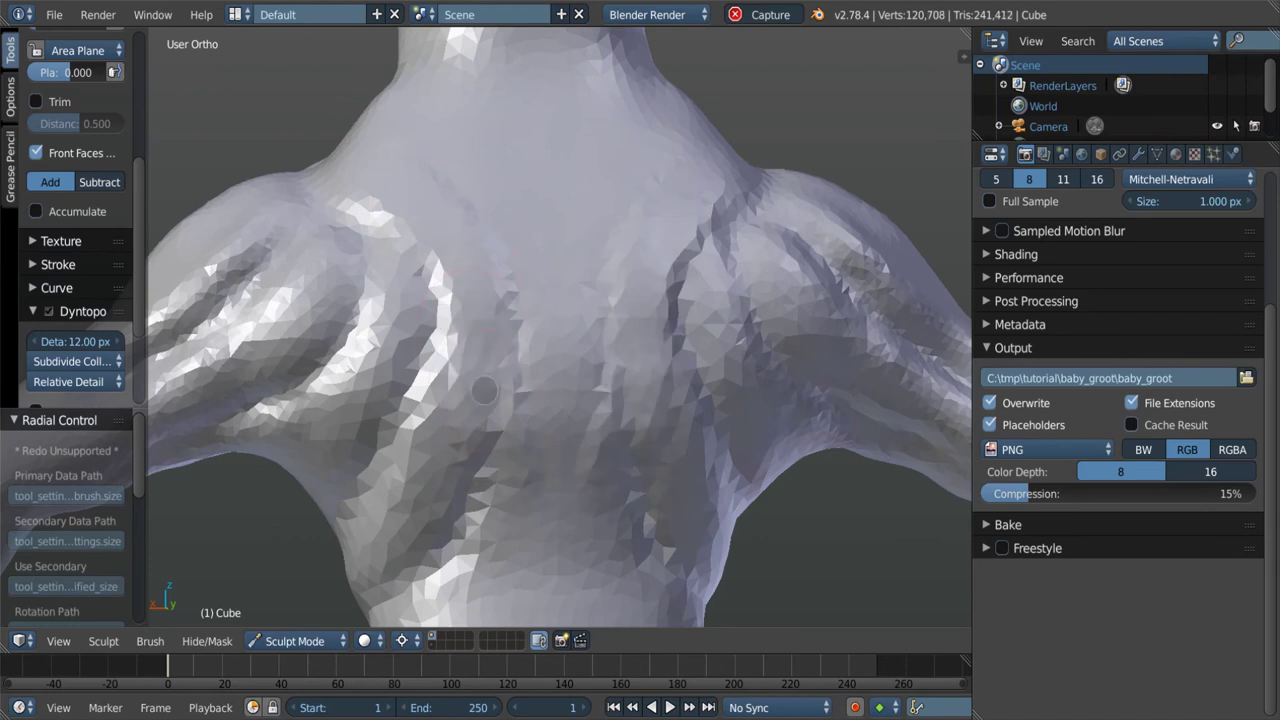
shift+scroll(432, 388, down, 3)
shift+scroll(432, 388, down, 3)
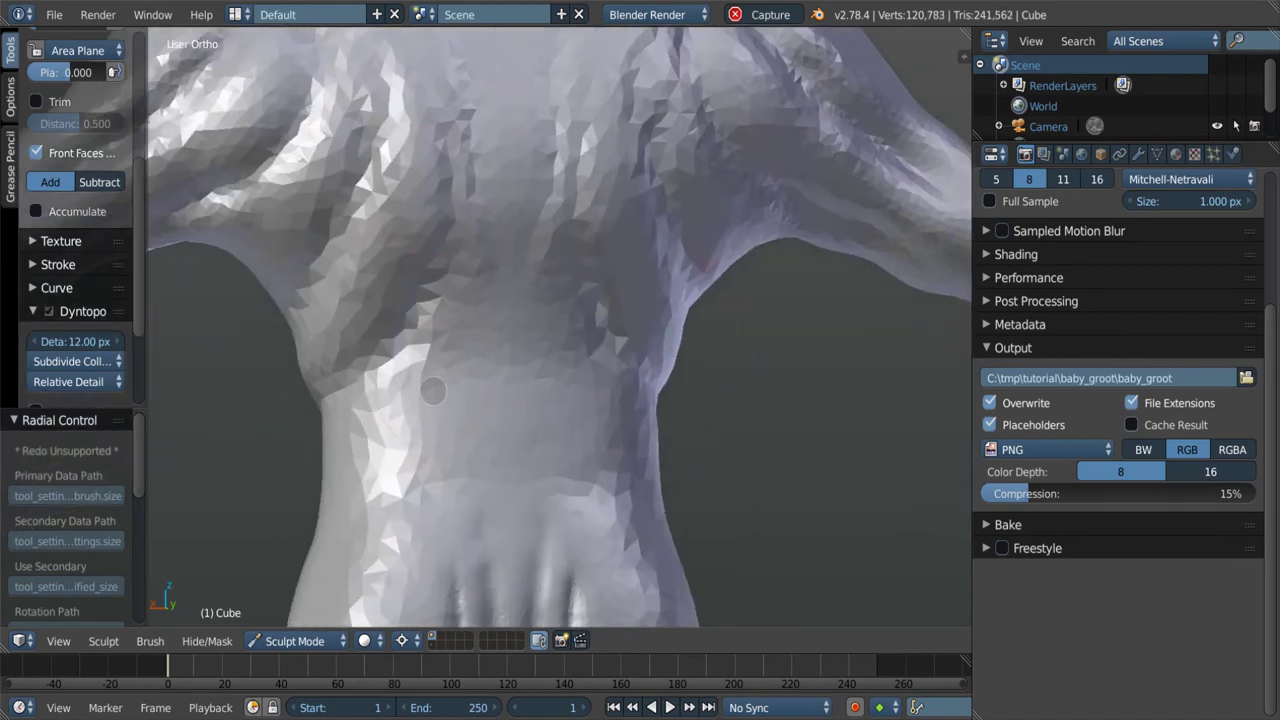
key(shift+c)
scroll(535, 367, down, 2)
scroll(450, 320, up, 3)
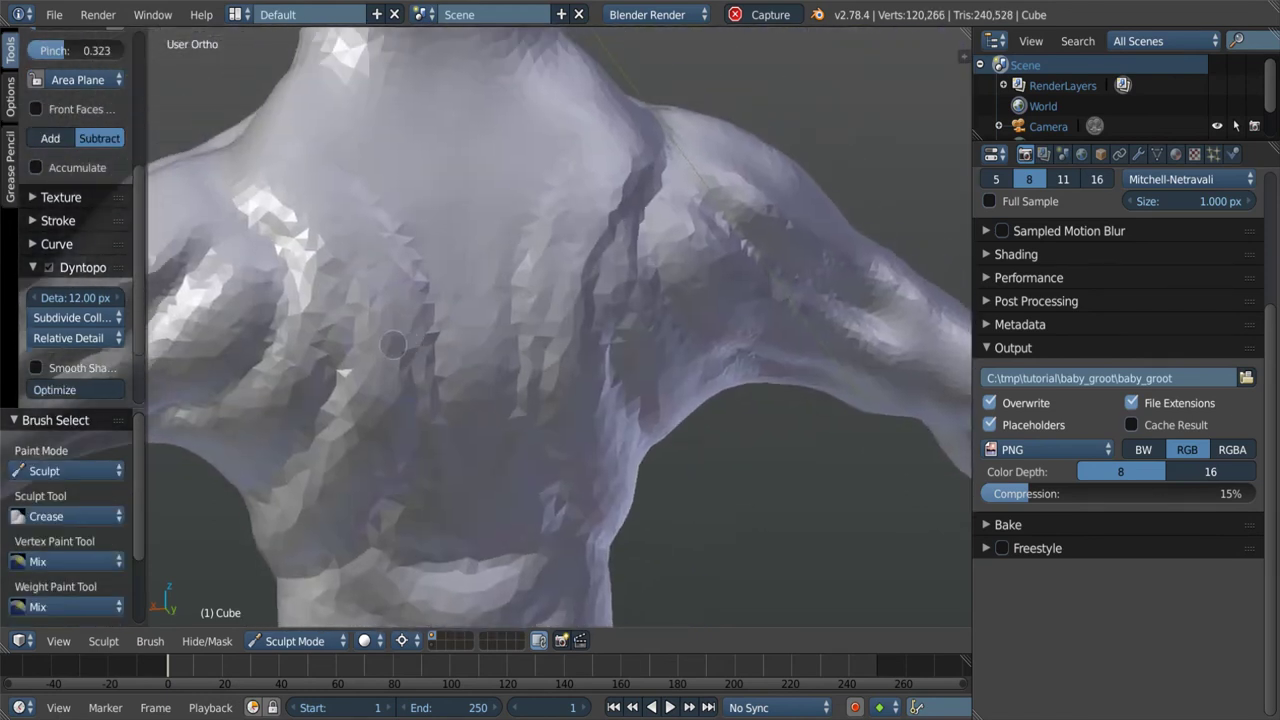
scroll(392, 272, up, 2)
shift+scroll(396, 383, down, 3)
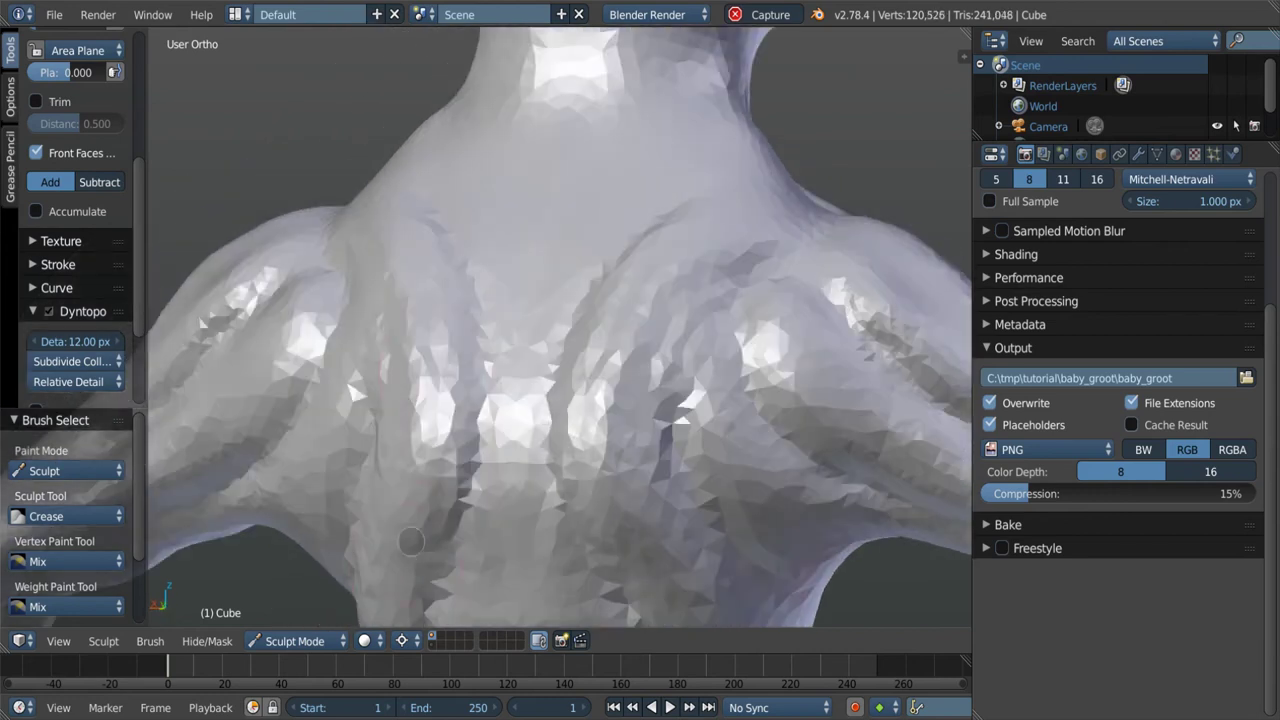
scroll(474, 356, up, 2)
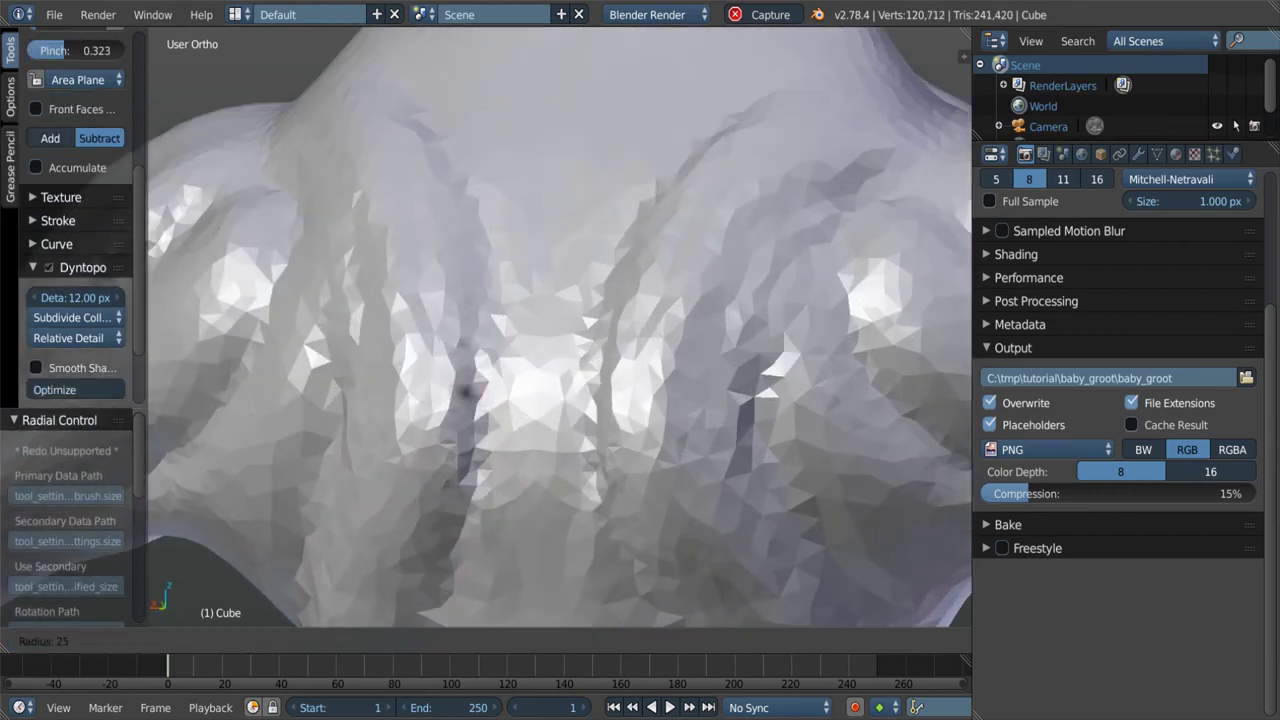
click(464, 392)
scroll(470, 445, down, 1)
shift+scroll(470, 466, up, 3)
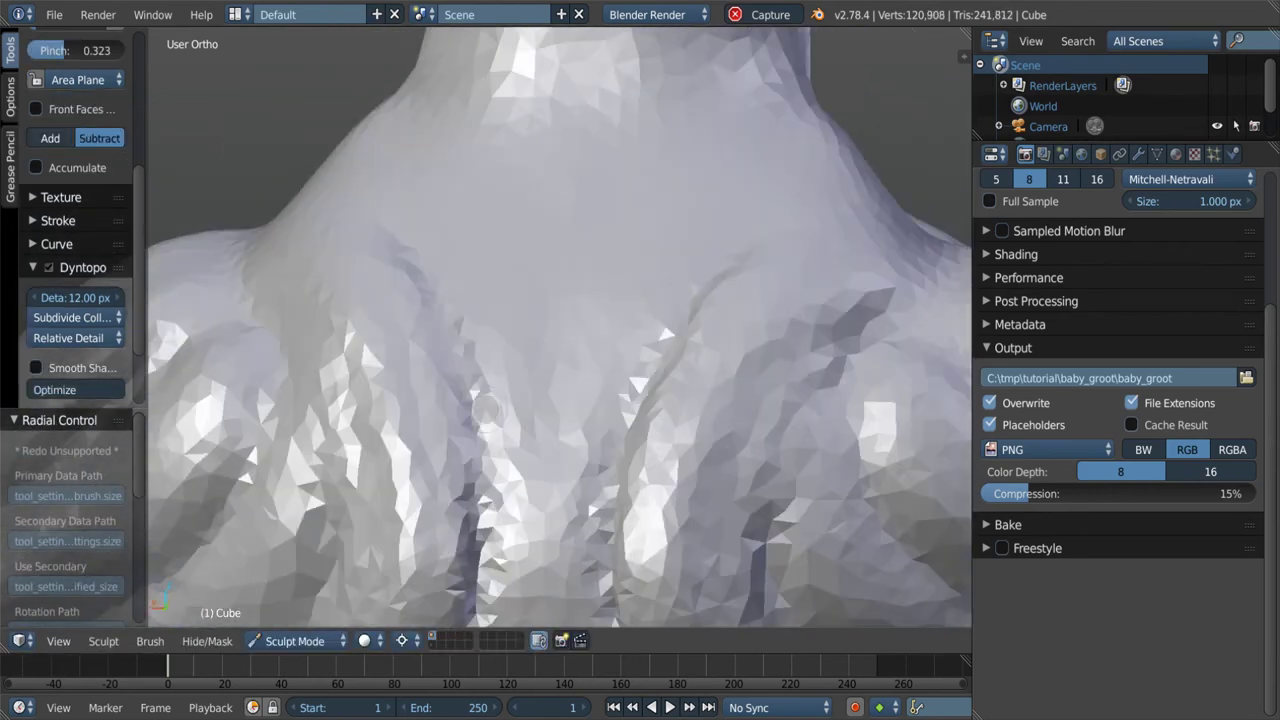
Flatten the bumps across the shoulders and upper back with the Flatten brush.
middle_drag(422, 293, 388, 318)
key(c)
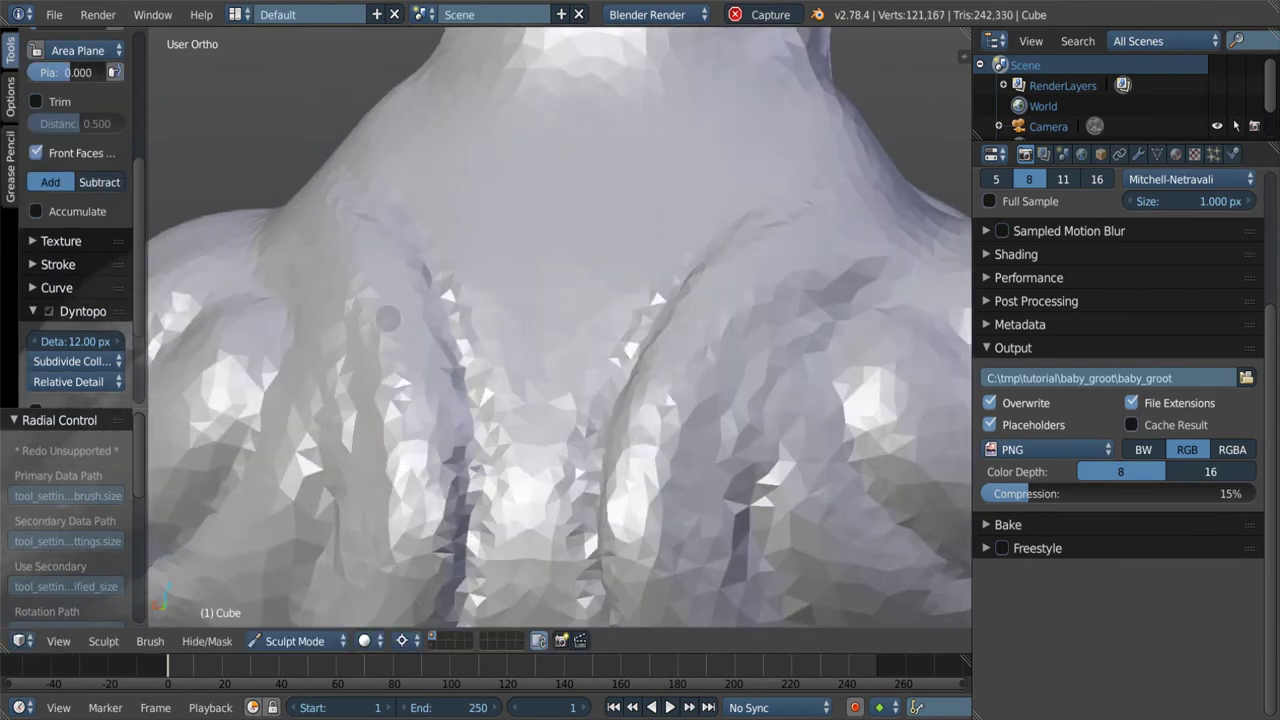
mouse_move(450, 570)
middle_down()
mouse_move(430, 470)
mouse_move(330, 520)
middle_up()
drag(300, 530, 375, 500)
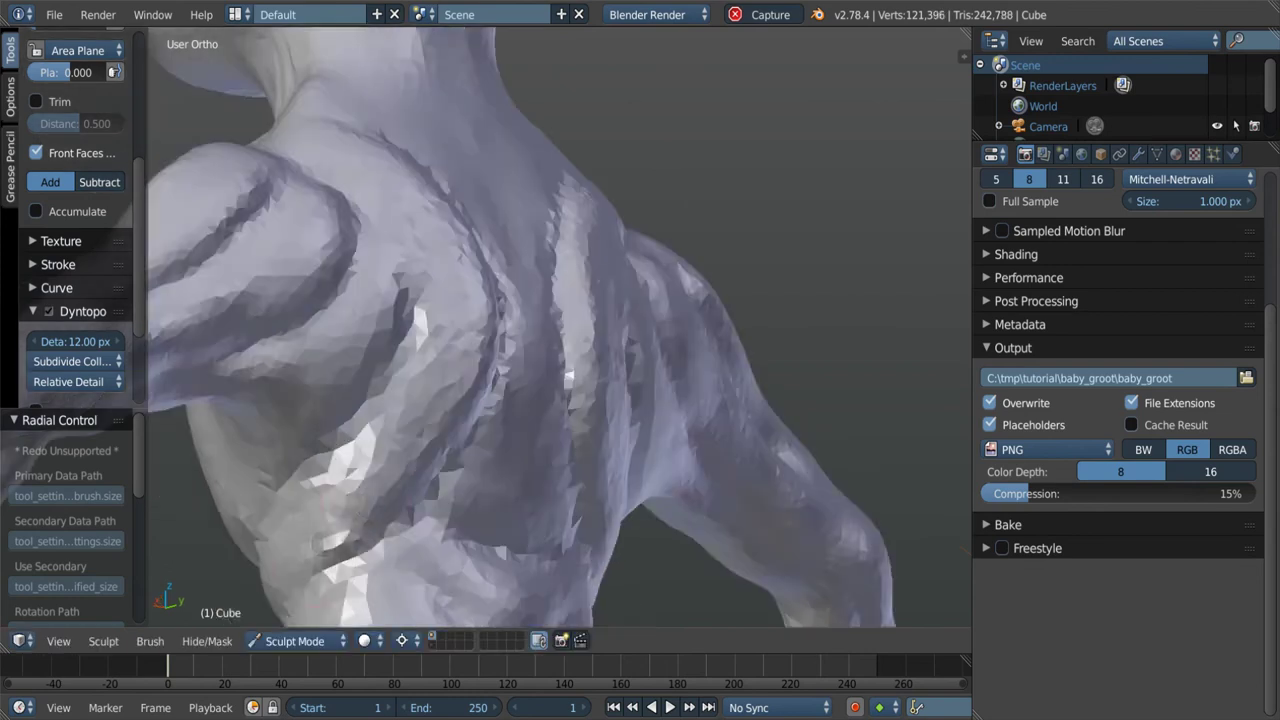
mouse_move(375, 500)
middle_down()
mouse_move(481, 323)
mouse_move(377, 393)
mouse_move(428, 493)
middle_up()
With the Crease brush, carve a groove on the back near the shoulder and inspect the neck.
key(shift+c)
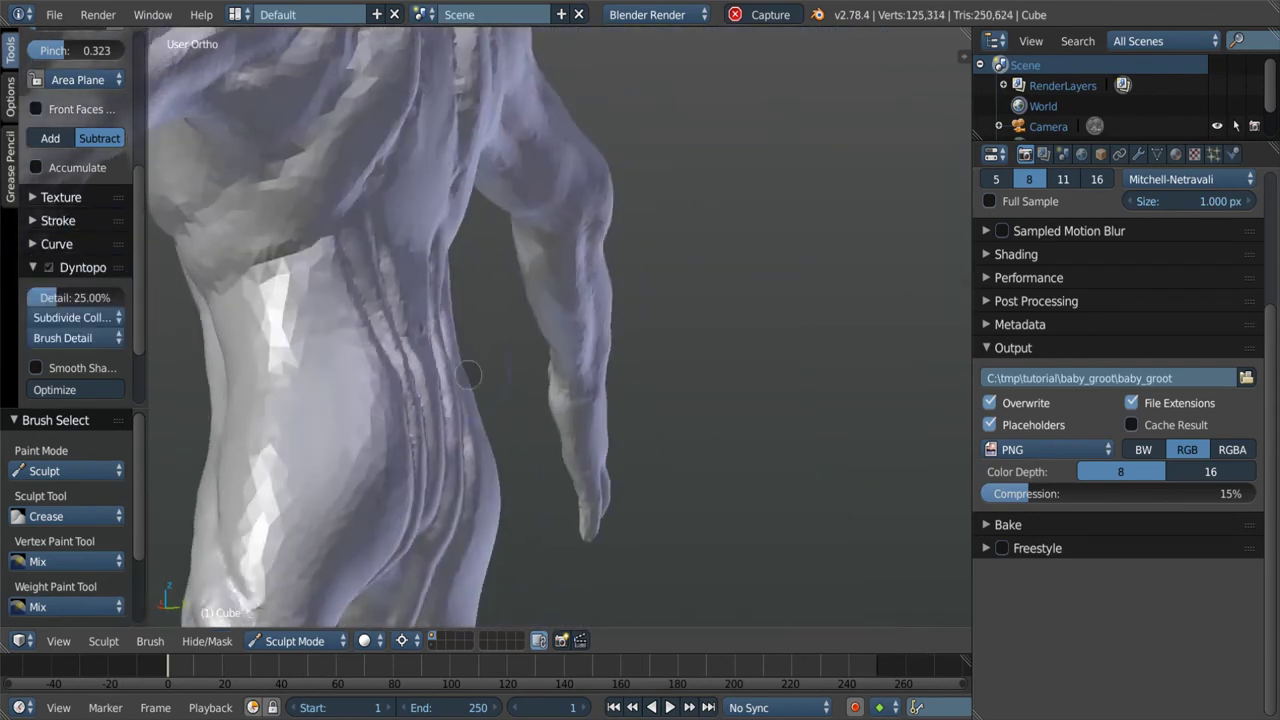
mouse_move(322, 183)
middle_down()
mouse_move(450, 350)
mouse_move(400, 300)
mouse_move(362, 299)
middle_up()
scroll(450, 350, down, 3)
scroll(450, 350, up, 2)
scroll(388, 292, up, 4)
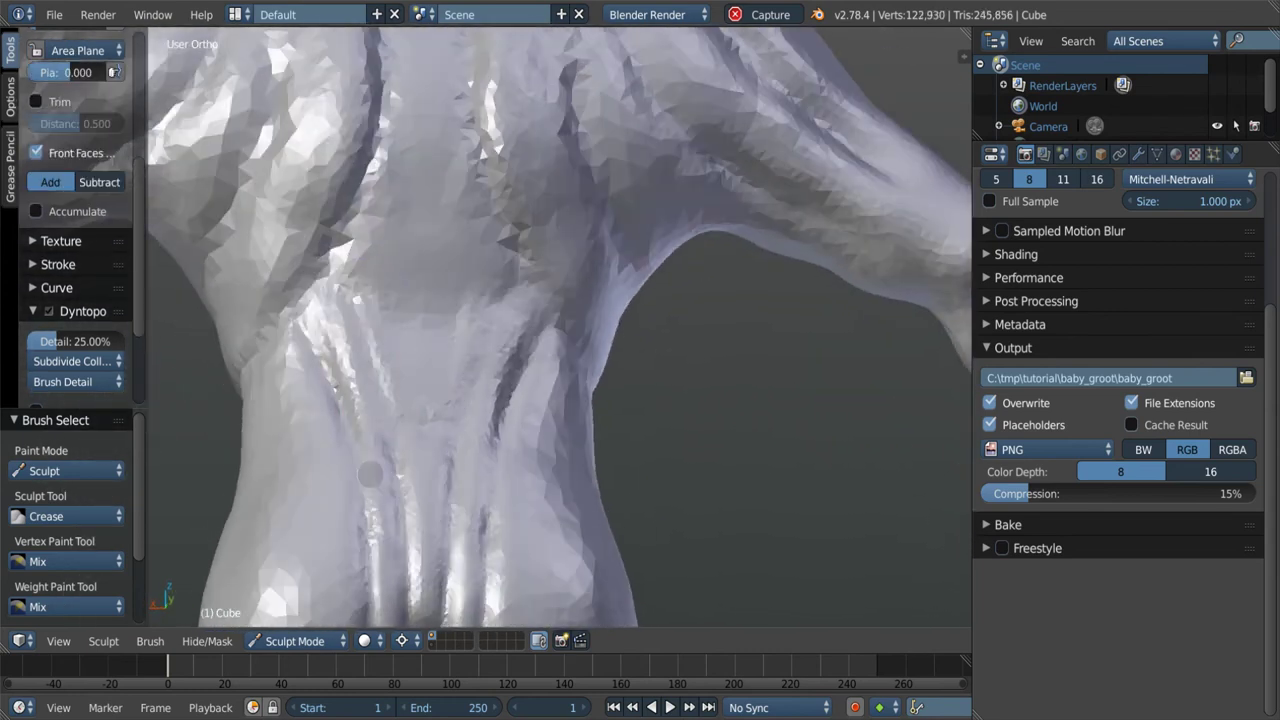
middle_drag(370, 474, 380, 446)
middle_drag(345, 360, 315, 345)
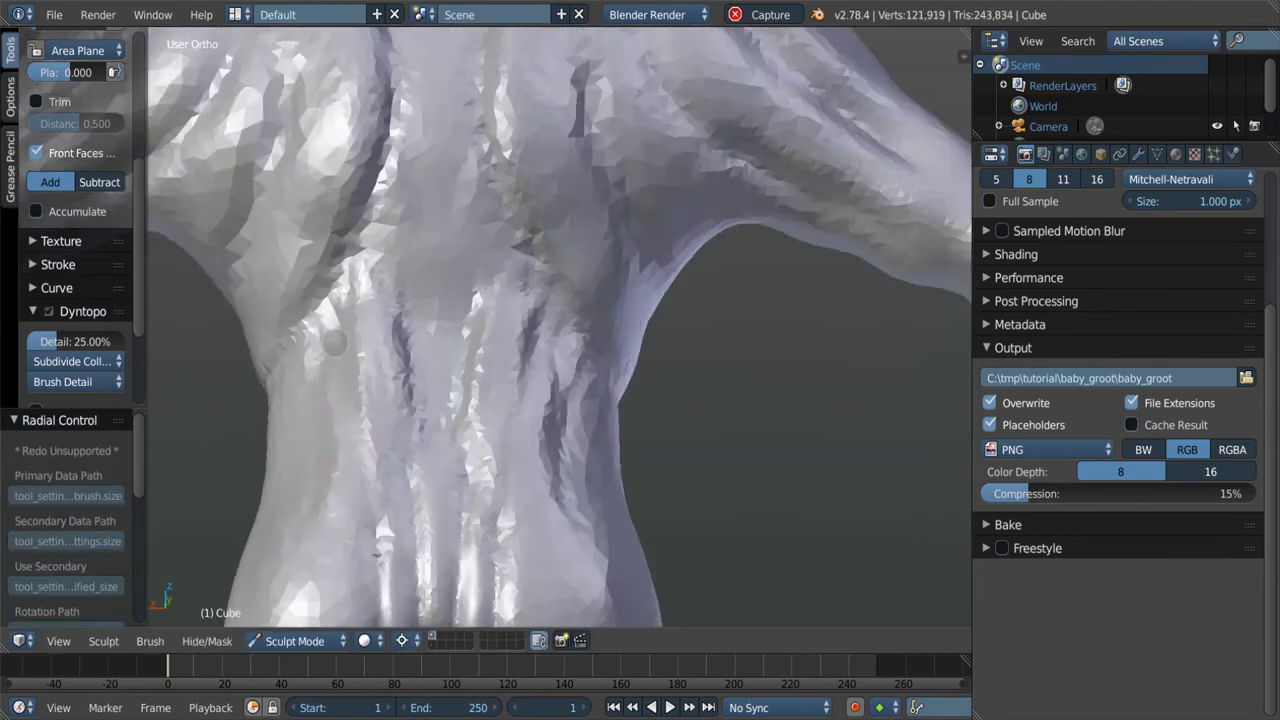
mouse_move(380, 420)
middle_down()
mouse_move(407, 462)
mouse_move(385, 400)
mouse_move(414, 333)
mouse_move(320, 82)
middle_up()
key(shift+c)
scroll(393, 486, down, 5)
key(g)
scroll(381, 362, up, 5)
key(shift+c)
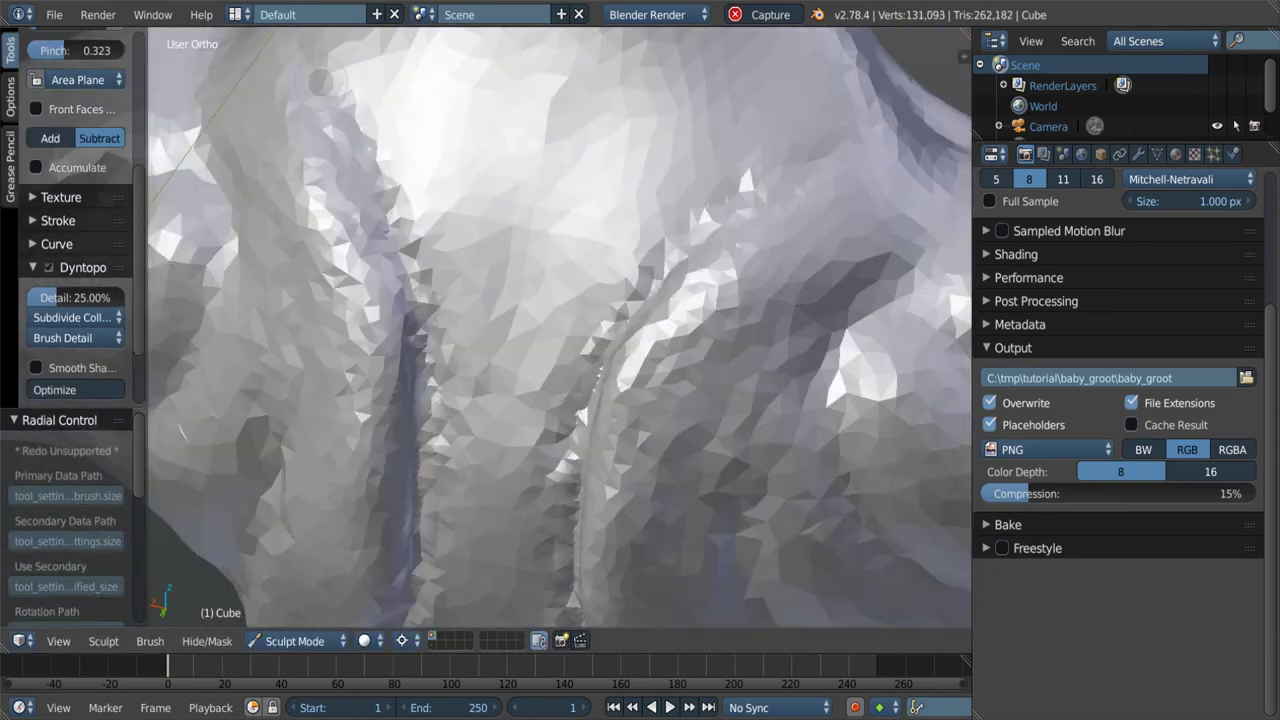
Deepen the crease grooves running down Groot's back, checking the chest and back from new angles.
mouse_move(408, 393)
middle_down()
mouse_move(373, 482)
mouse_move(380, 292)
middle_up()
key(g)
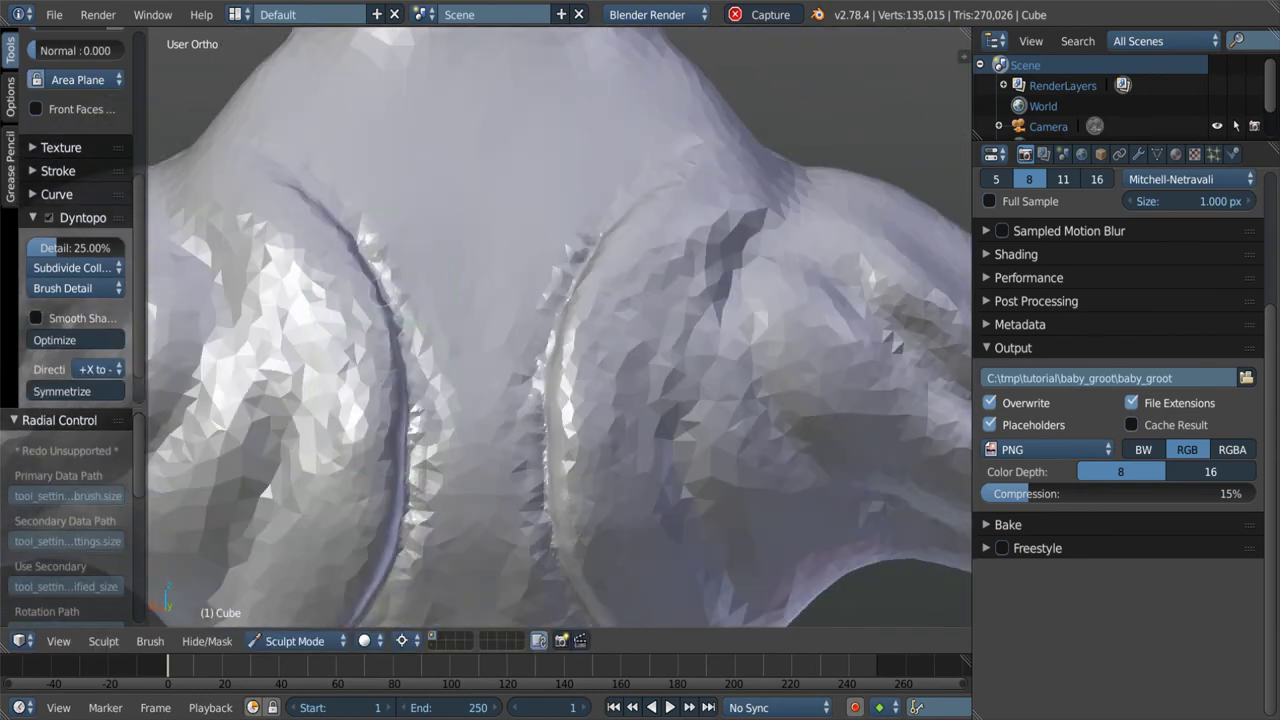
scroll(405, 485, down, 5)
scroll(362, 270, up, 2)
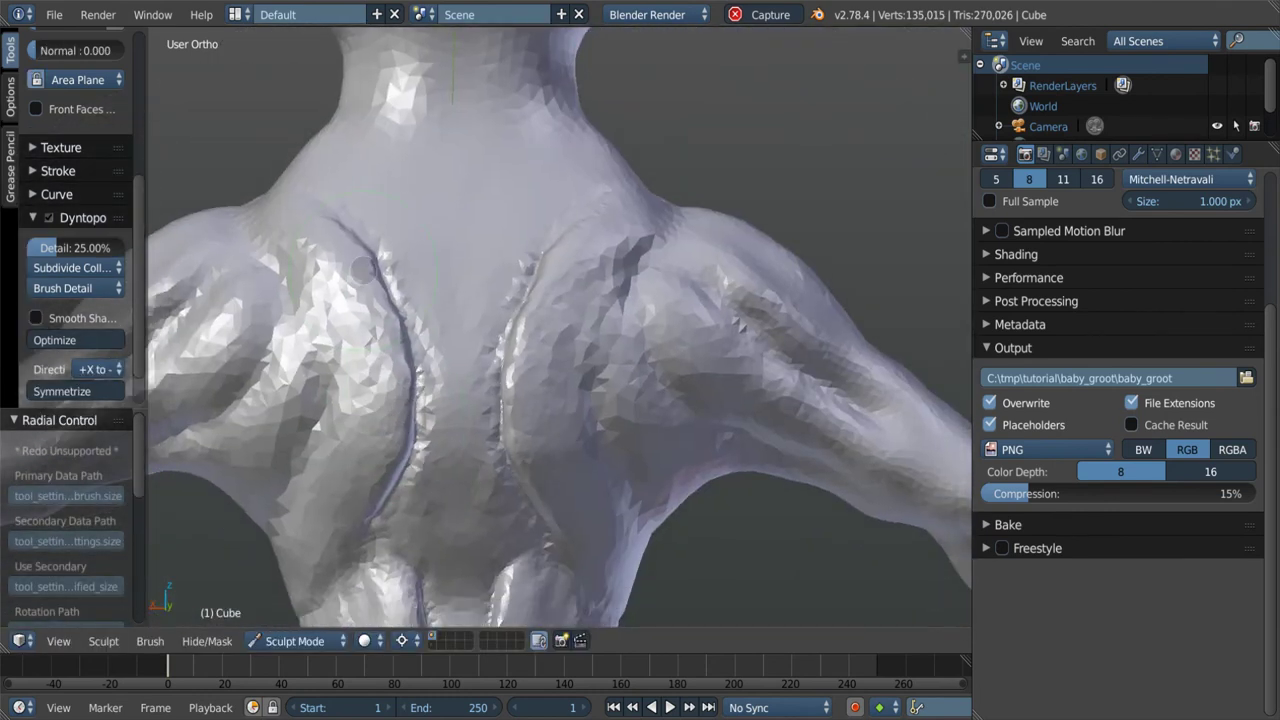
scroll(387, 508, down, 2)
mouse_move(387, 508)
middle_down()
mouse_move(414, 520)
mouse_move(438, 511)
mouse_move(469, 460)
mouse_move(600, 470)
middle_up()
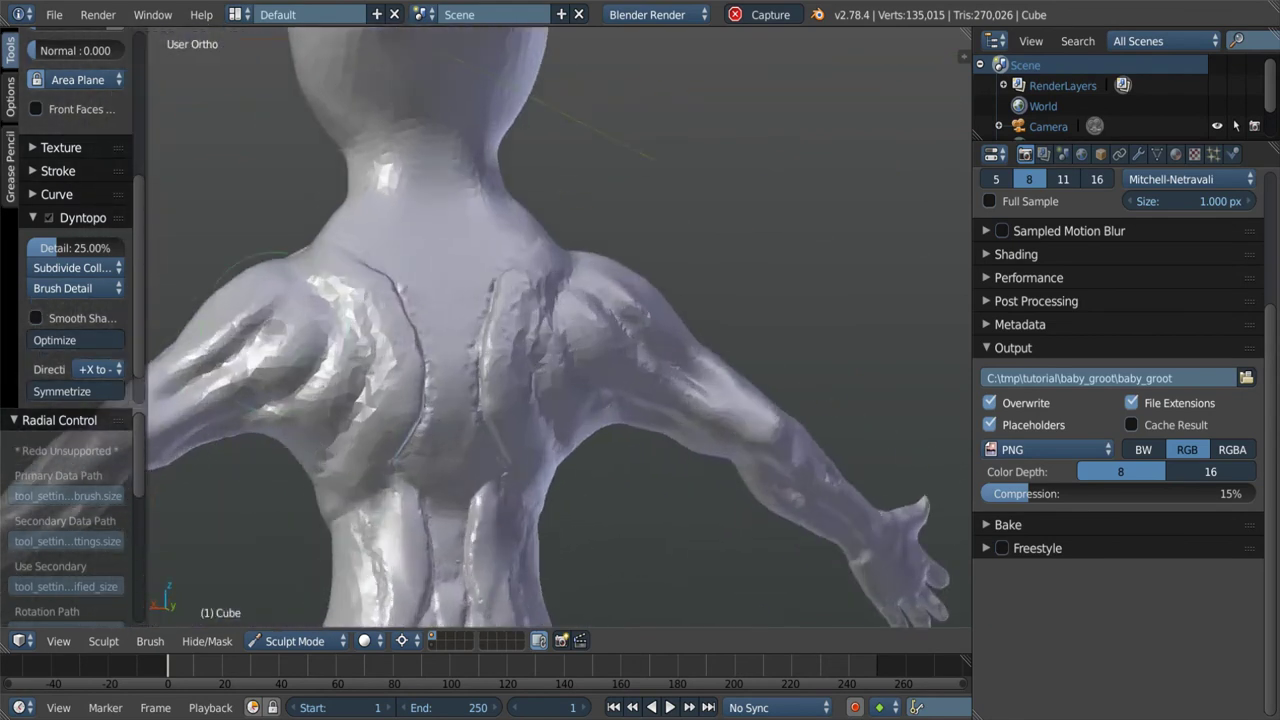
scroll(600, 470, up, 3)
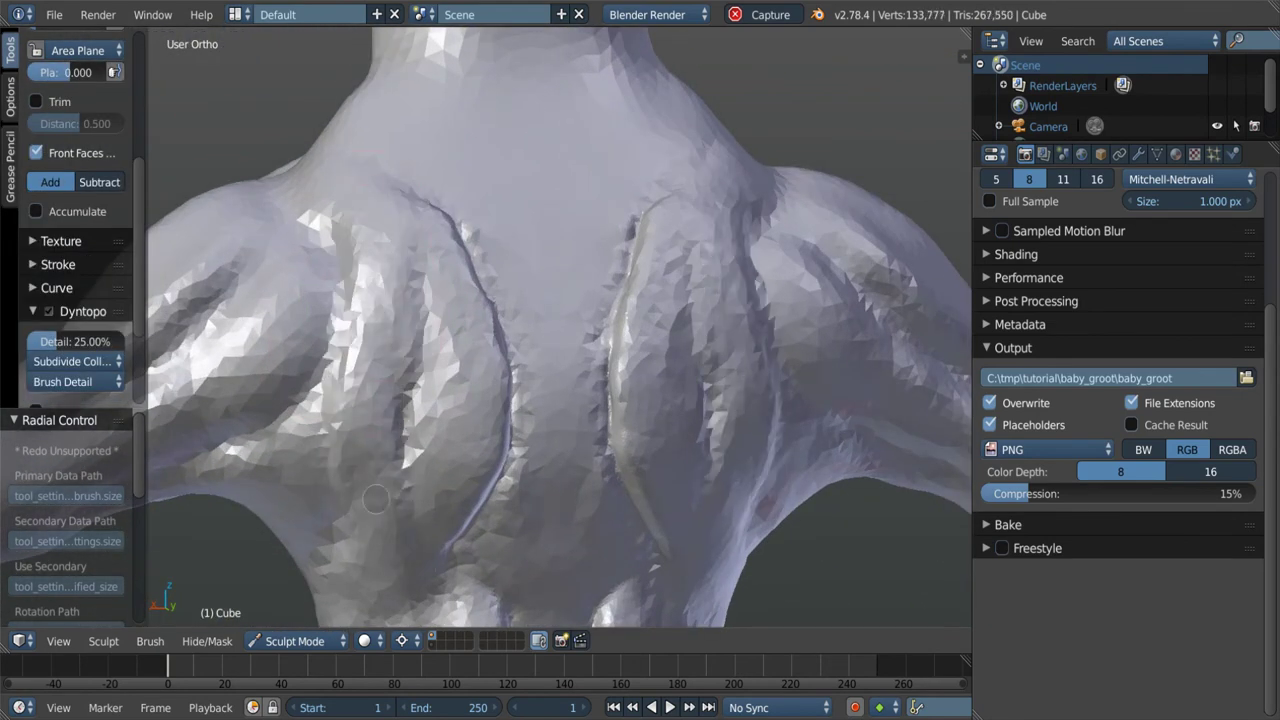
mouse_move(376, 499)
middle_down()
mouse_move(369, 463)
mouse_move(520, 470)
middle_up()
Set the Crease brush radius to 43 and carve a groove along the upper back.
key(shift+c)
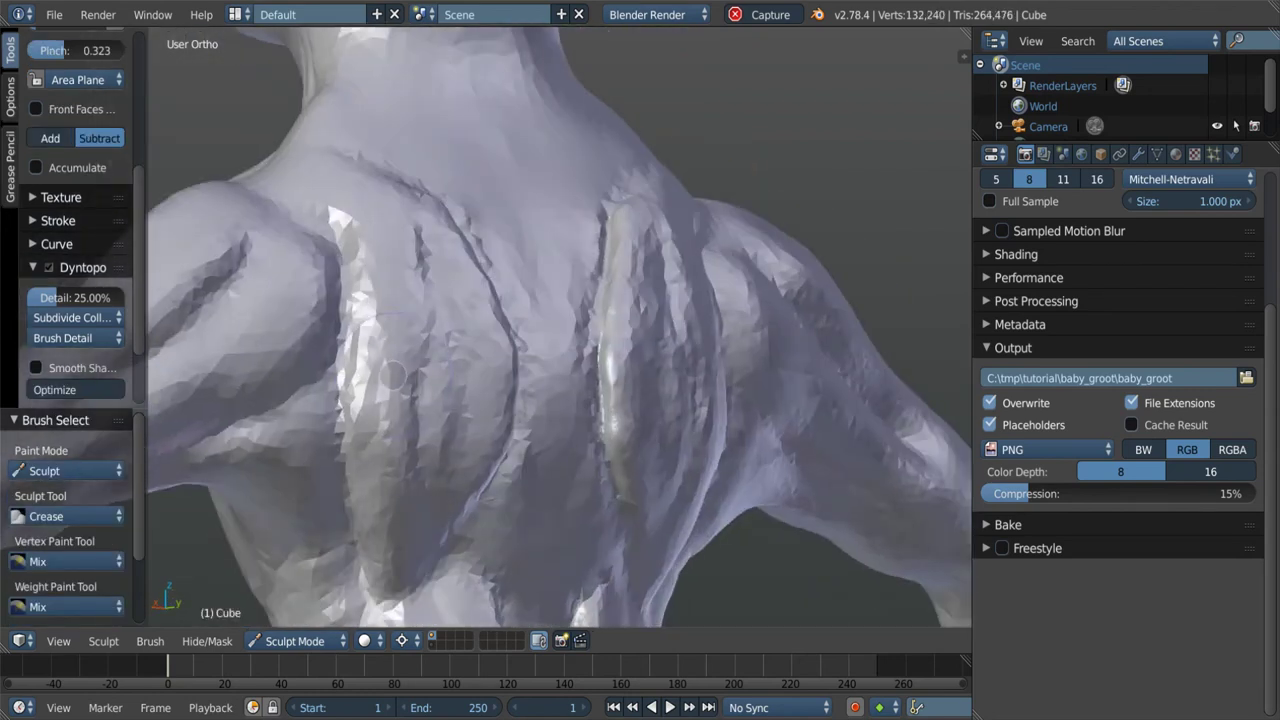
click(305, 360)
scroll(350, 235, up, 3)
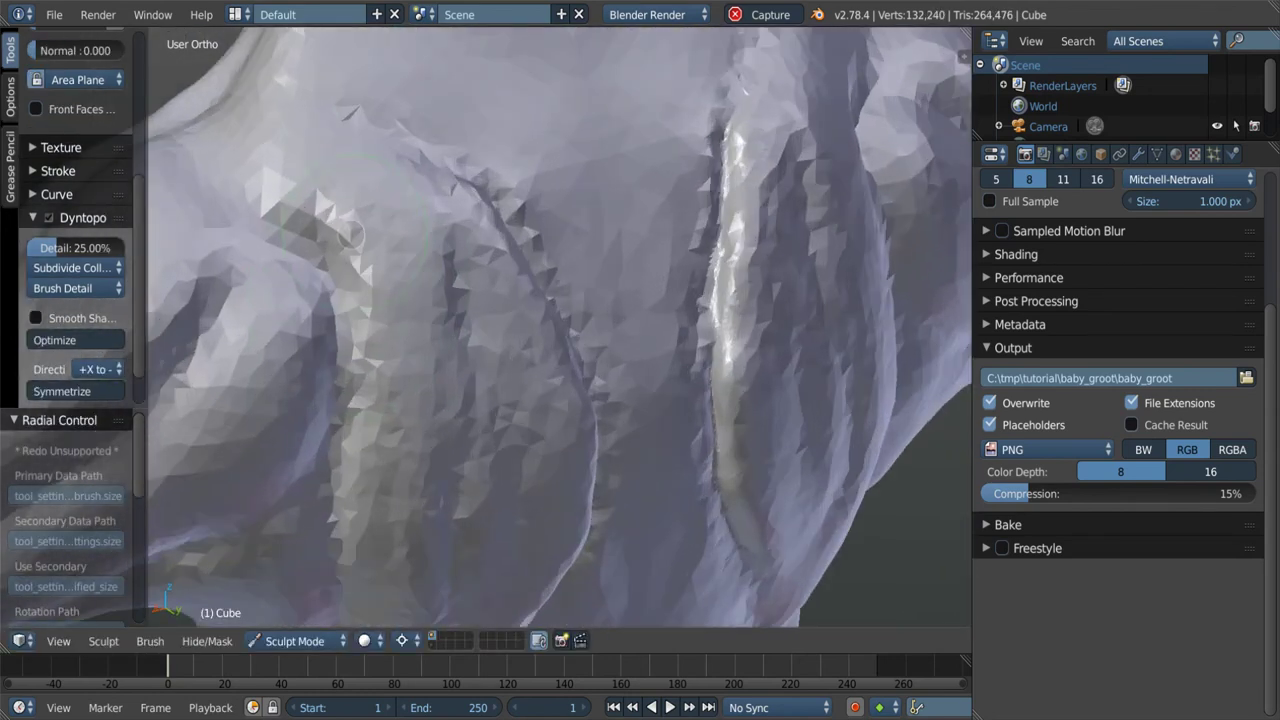
middle_drag(371, 368, 277, 436)
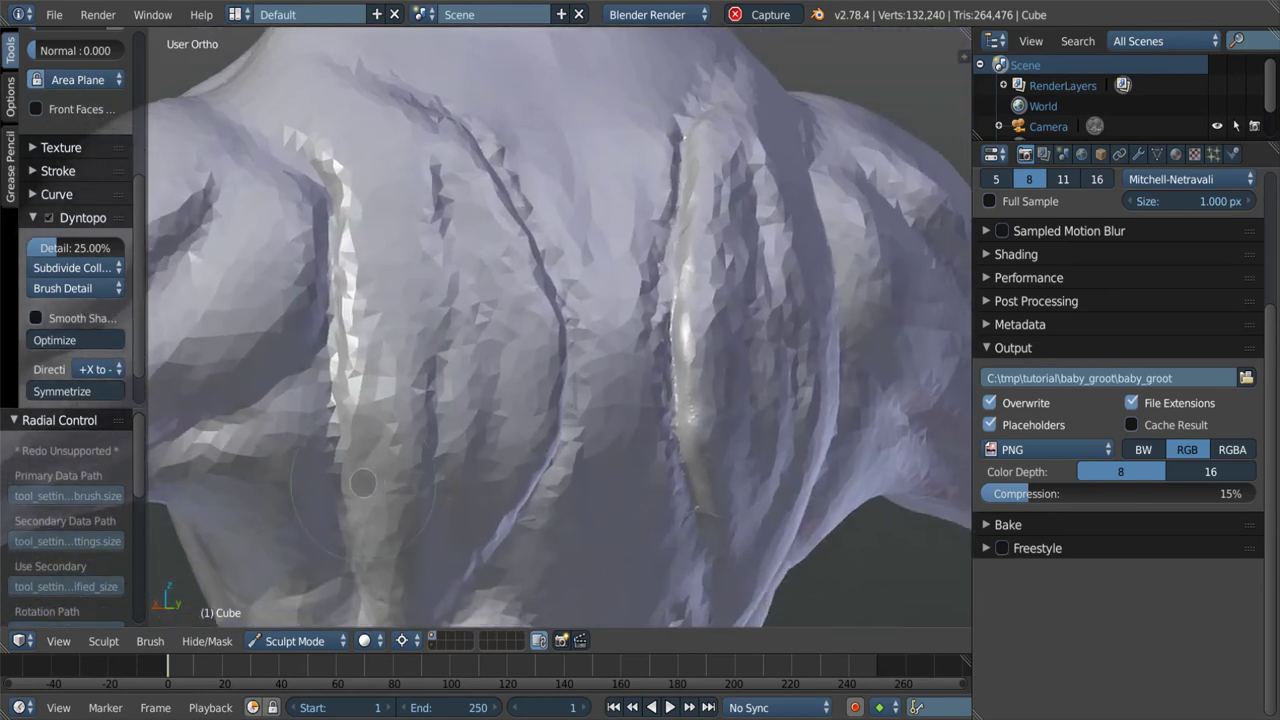
key(shift+c)
key(f)
click(297, 334)
scroll(297, 334, up, 2)
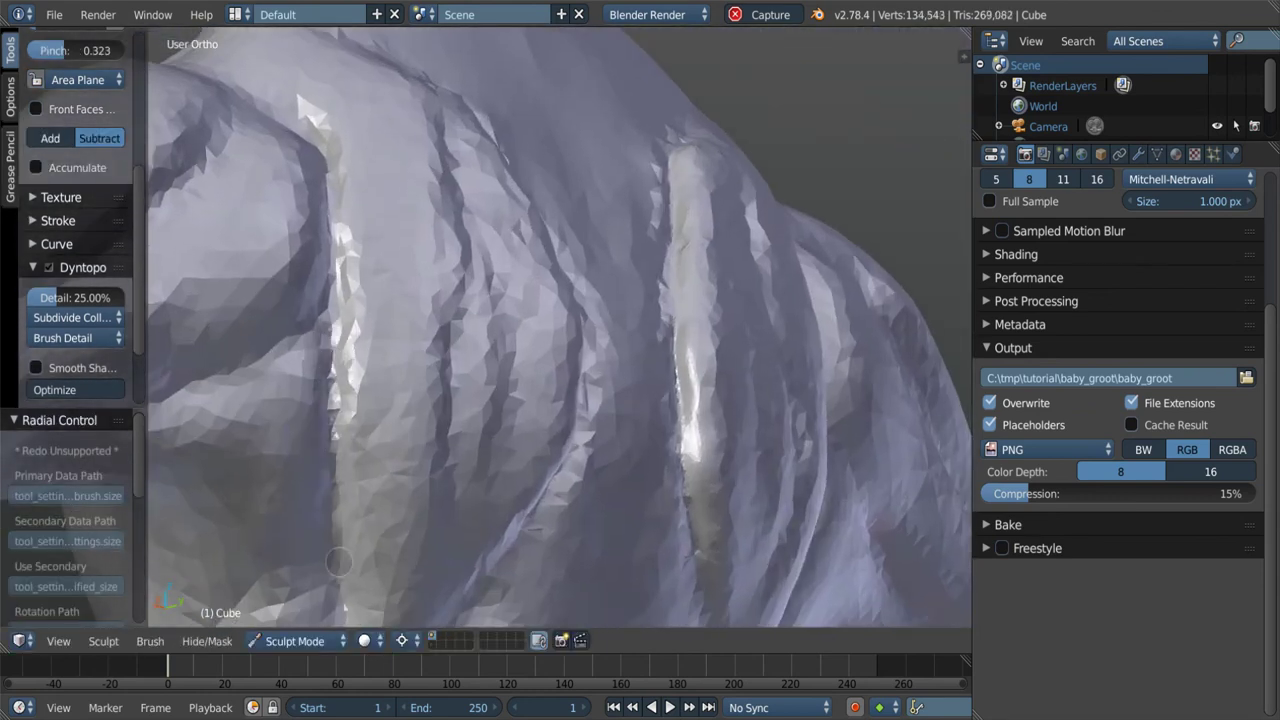
middle_drag(338, 562, 319, 321)
scroll(240, 205, down, 3)
middle_drag(240, 205, 300, 300)
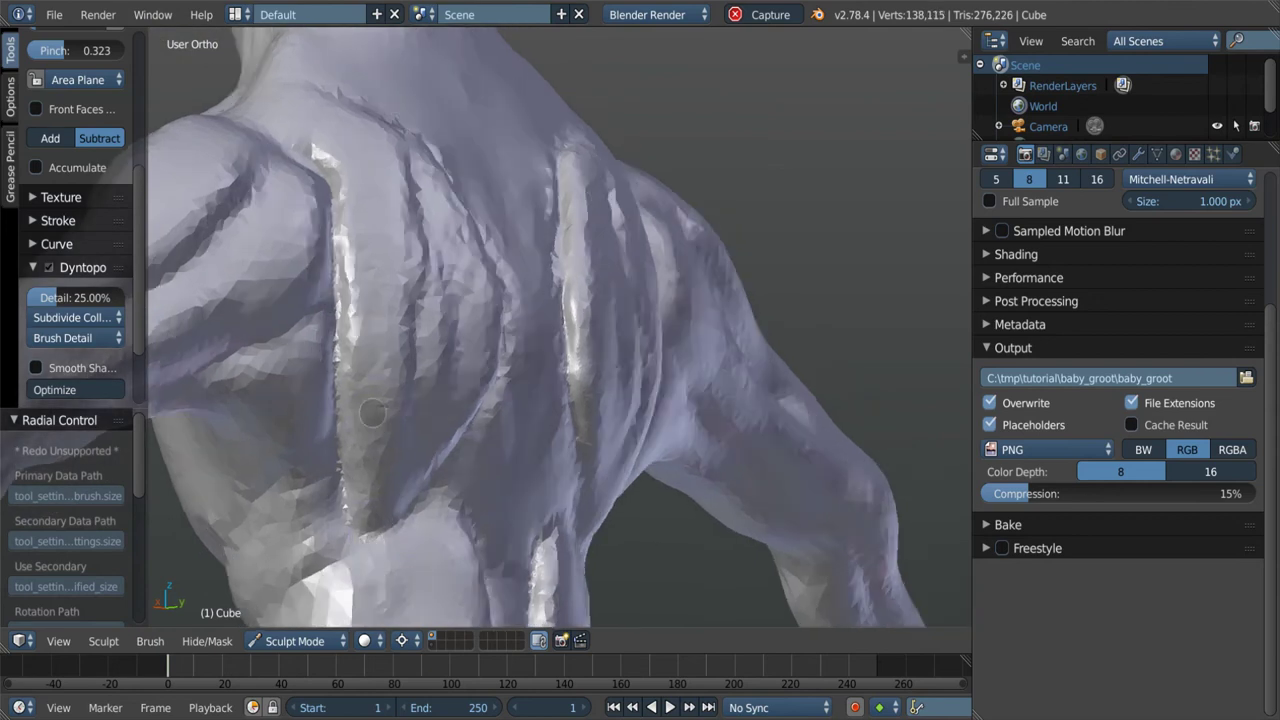
scroll(300, 300, up, 3)
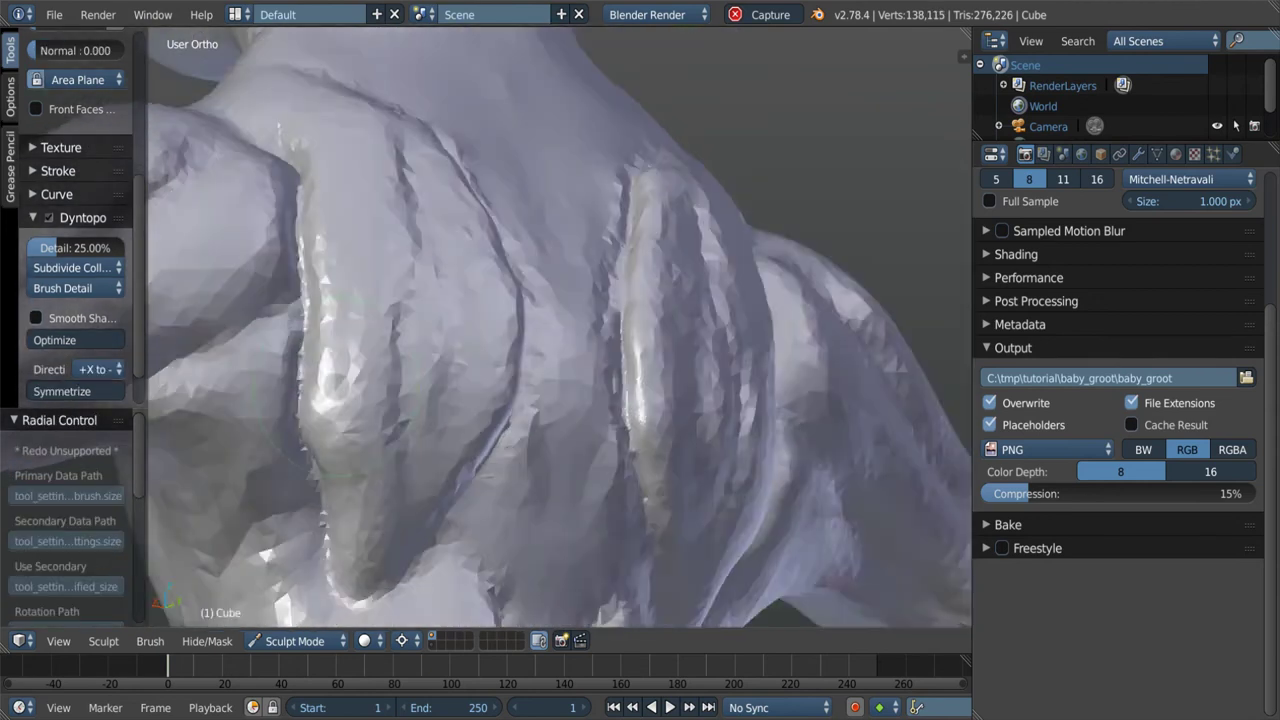
middle_drag(328, 437, 330, 404)
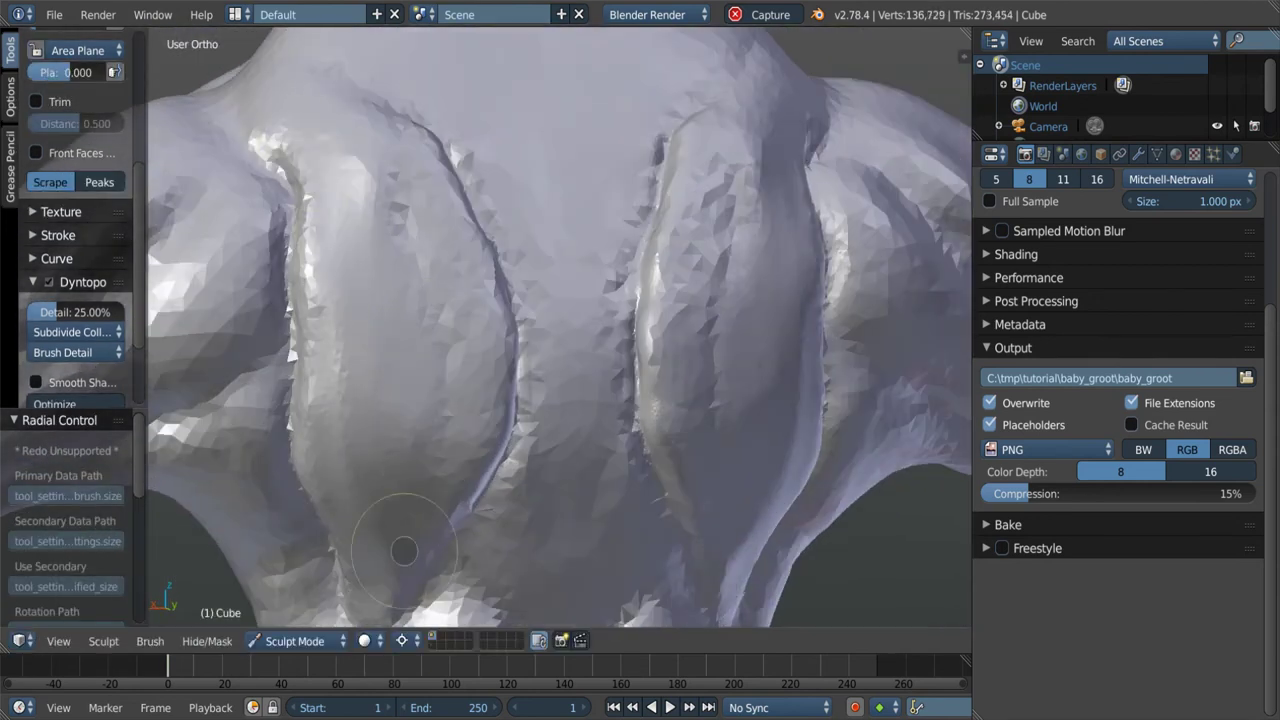
scroll(378, 172, down, 3)
Switch to the Clay brush and resize it while viewing the figure's back.
key(shift+c)
scroll(378, 172, up, 4)
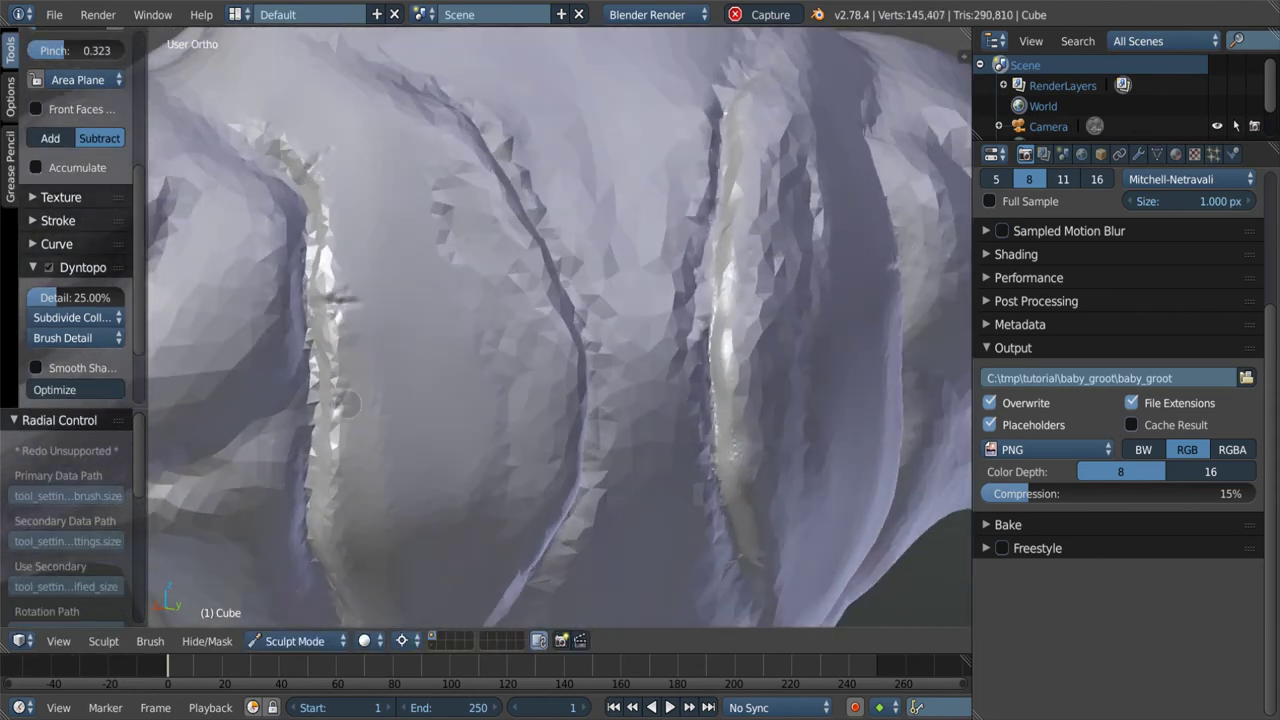
scroll(377, 476, down, 3)
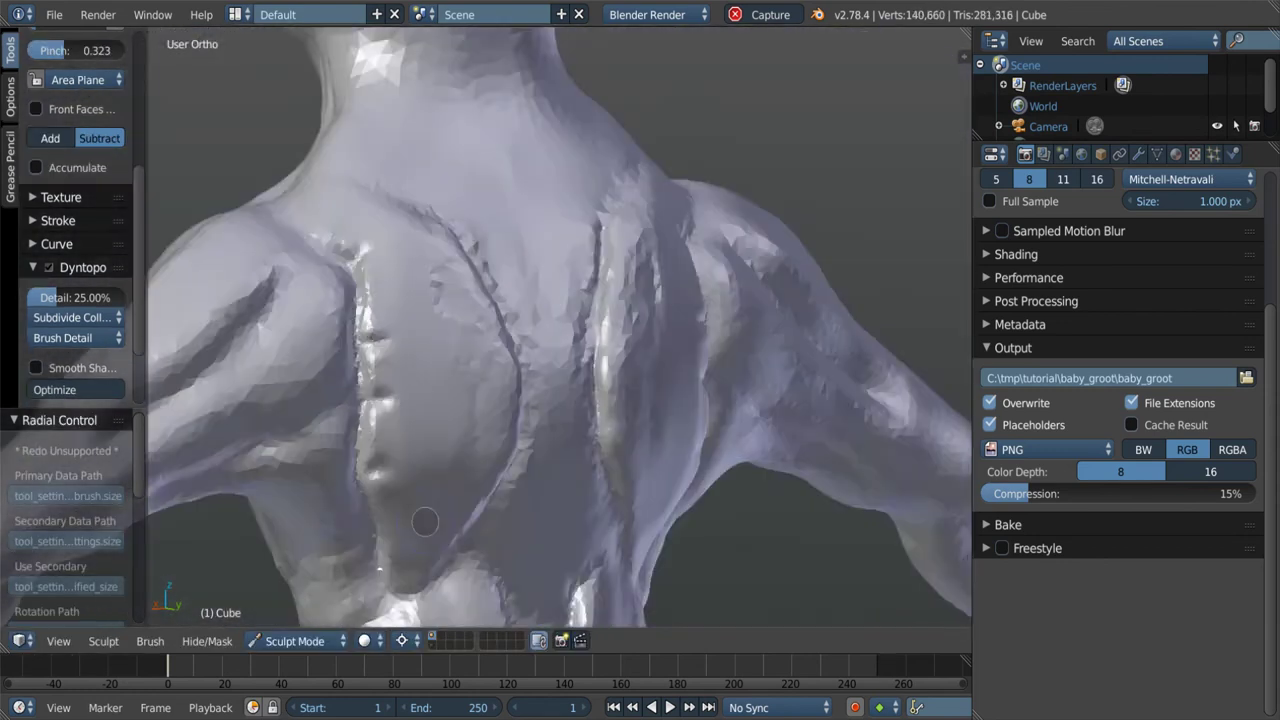
key(g)
mouse_move(660, 470)
middle_down()
mouse_move(531, 523)
mouse_move(657, 463)
mouse_move(435, 438)
mouse_move(380, 400)
mouse_move(300, 300)
middle_up()
scroll(531, 523, down, 3)
scroll(657, 463, up, 2)
scroll(300, 300, up, 5)
key(c)
key(f)
click(292, 279)
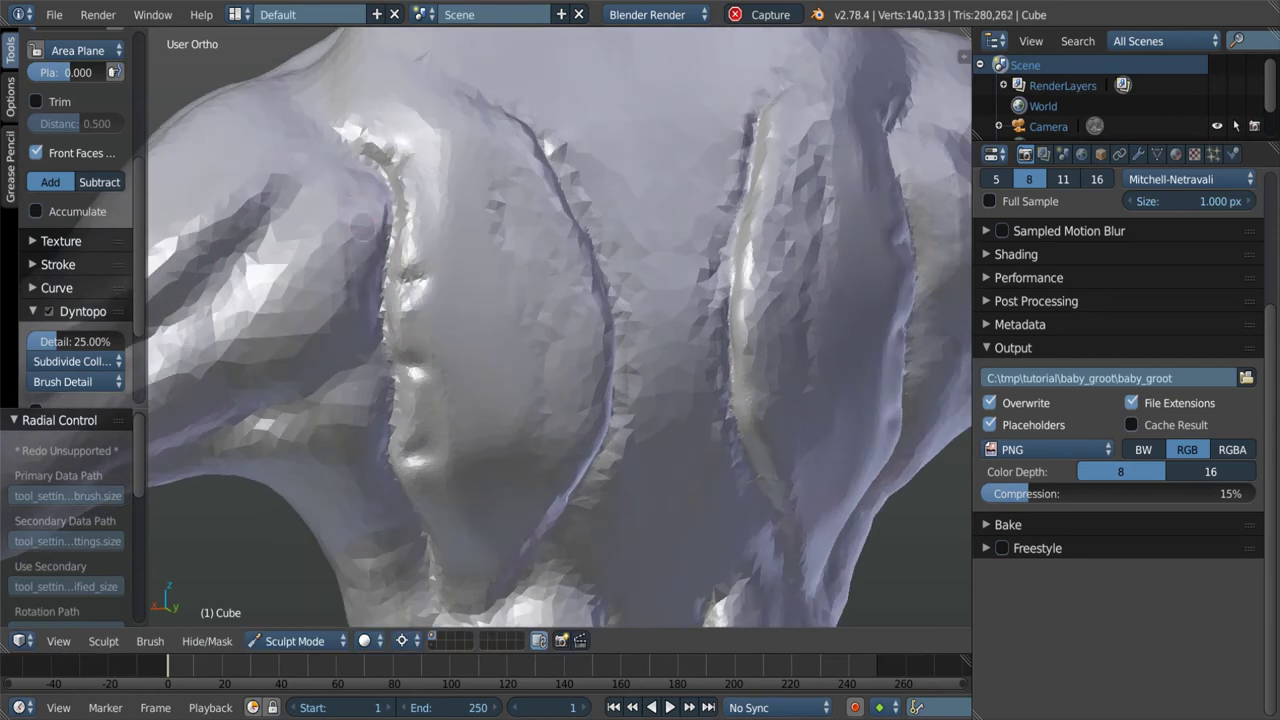
Open the Dyntopo Detail Type Method dropdown.
scroll(75, 300, down, 5)
scroll(75, 300, up, 5)
click(75, 381)
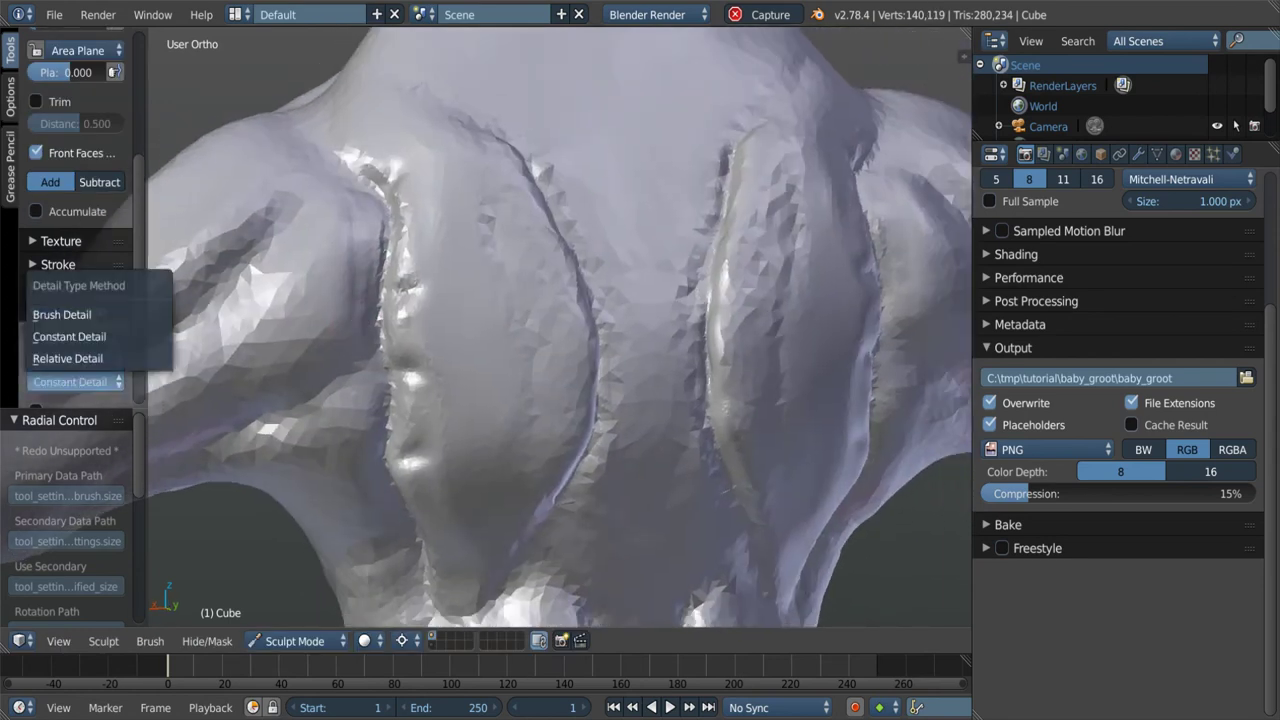
Resize the Crease brush and carve a crease across the upper back, then switch to Scrape and back to Crease.
mouse_move(300, 300)
middle_down()
mouse_move(341, 283)
mouse_move(349, 337)
mouse_move(300, 252)
mouse_move(400, 300)
middle_up()
key(shift+c)
scroll(400, 300, down, 3)
scroll(430, 380, up, 5)
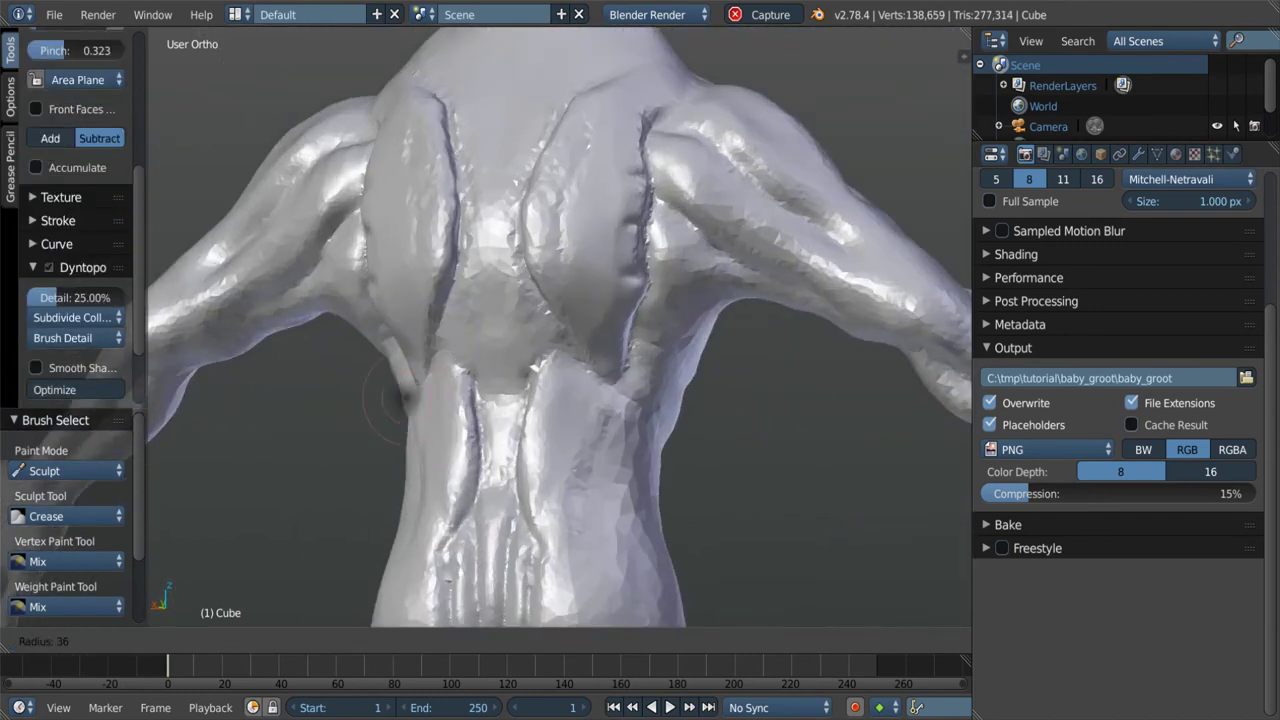
key(f)
click(452, 411)
mouse_move(452, 411)
middle_down()
mouse_move(450, 343)
mouse_move(455, 426)
mouse_move(385, 465)
mouse_move(352, 385)
mouse_move(418, 375)
mouse_move(386, 306)
middle_up()
key(g)
key(shift+c)
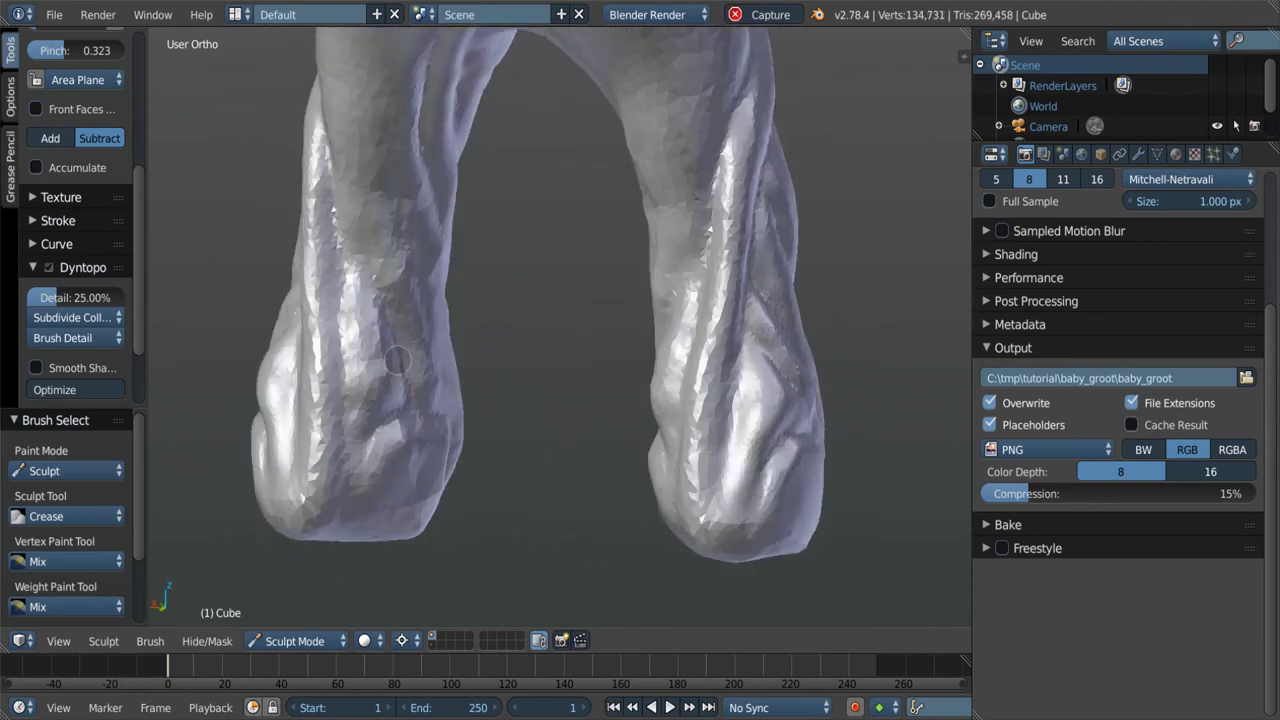
Resize the brush, scrape the shin flat, then orbit and zoom toward the back of the neck.
key(f)
scroll(378, 357, up, 2)
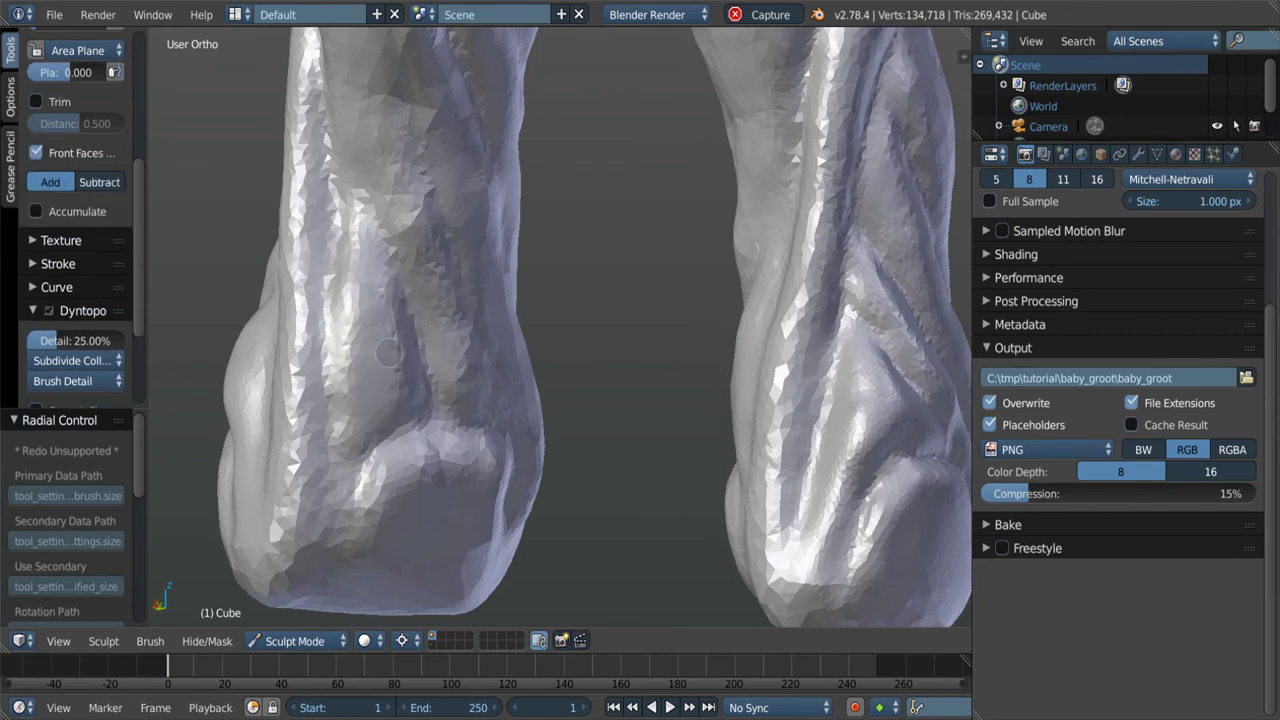
drag(388, 352, 388, 280)
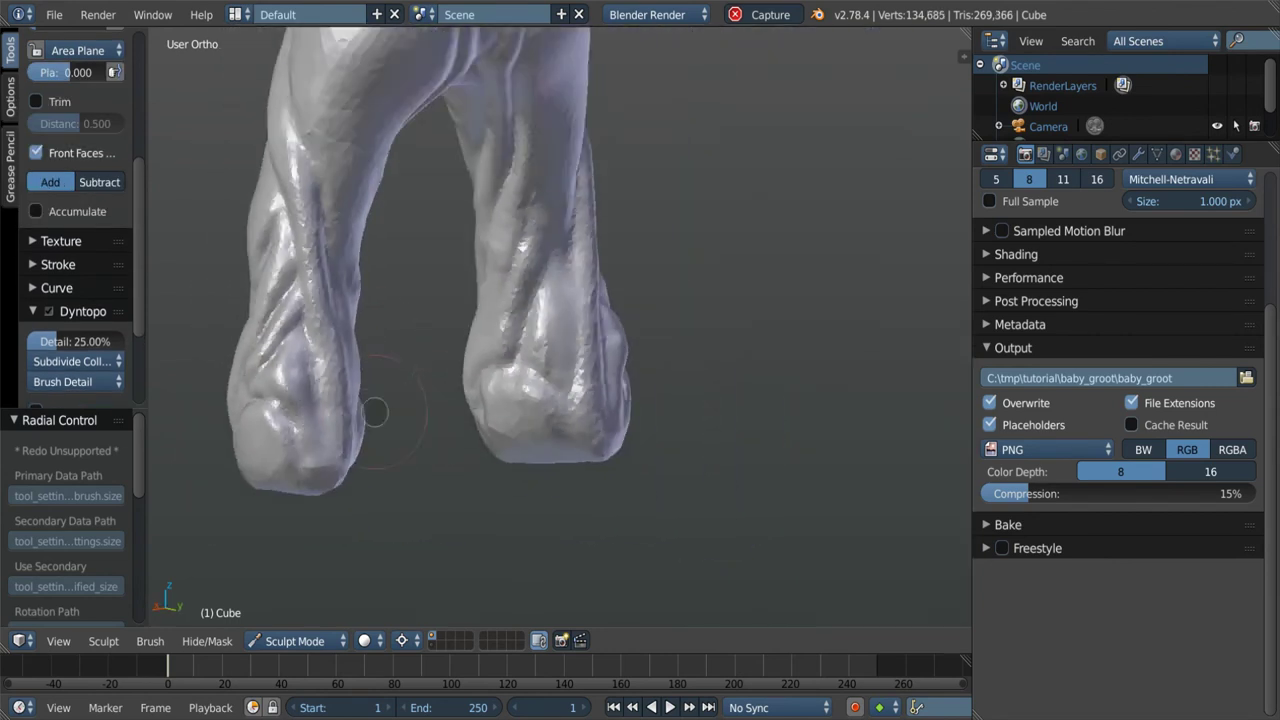
mouse_move(388, 300)
middle_down()
mouse_move(378, 345)
mouse_move(366, 301)
middle_up()
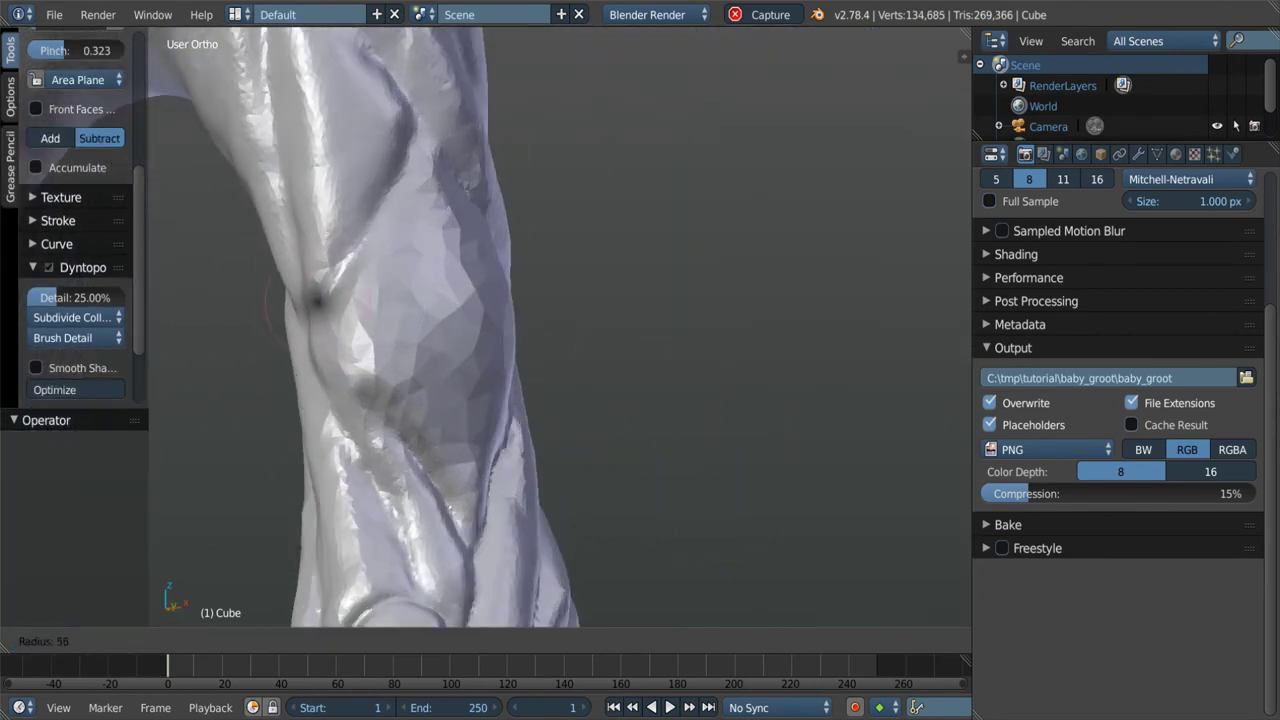
scroll(366, 301, down, 5)
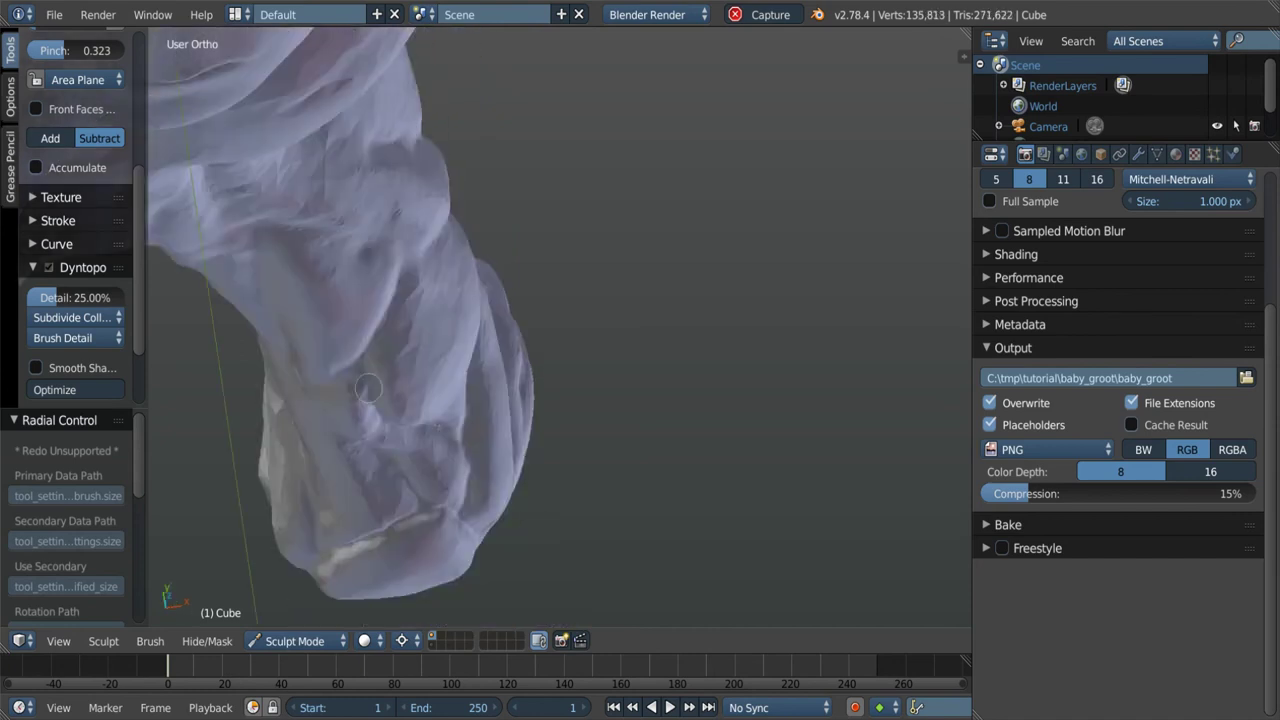
mouse_move(366, 301)
middle_down()
mouse_move(557, 428)
mouse_move(580, 380)
mouse_move(503, 312)
middle_up()
scroll(580, 380, up, 4)
scroll(587, 362, down, 3)
scroll(503, 312, up, 2)
scroll(503, 312, up, 2)
Carve crease strokes at the back of the neck, along the neck folds and over the chest.
scroll(503, 312, up, 2)
click(487, 407)
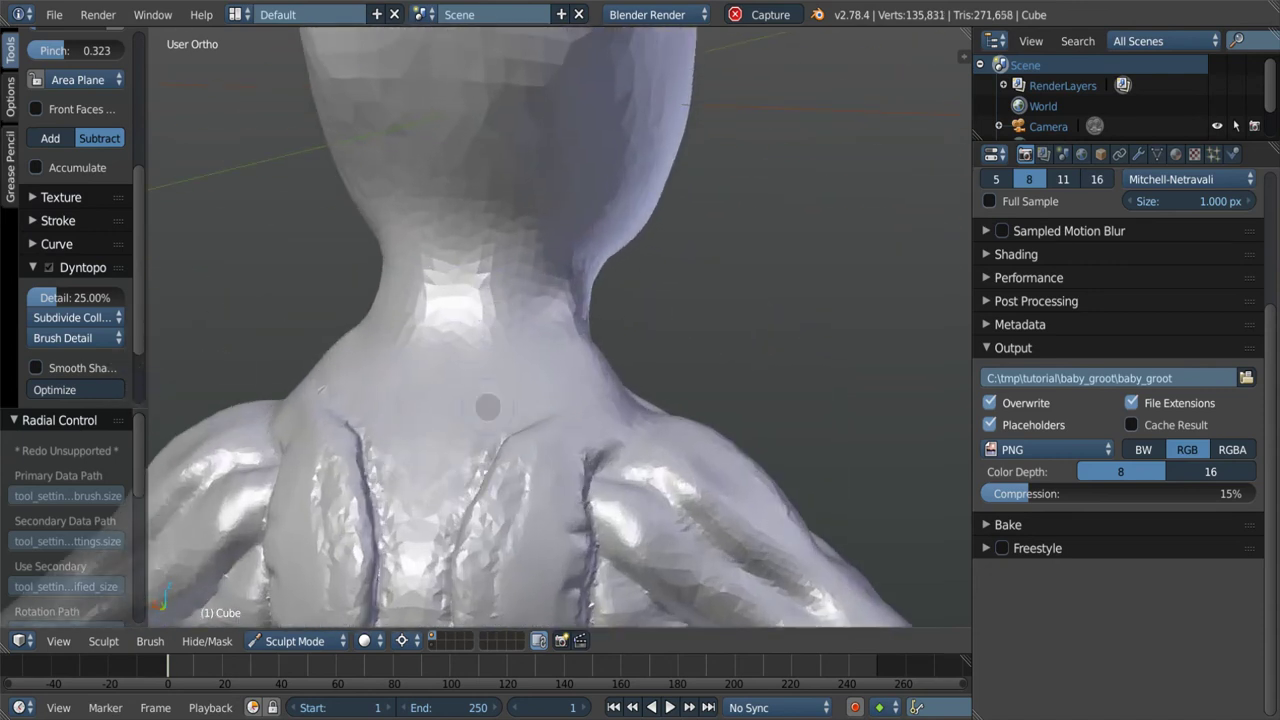
middle_drag(447, 369, 510, 283)
middle_drag(498, 377, 576, 318)
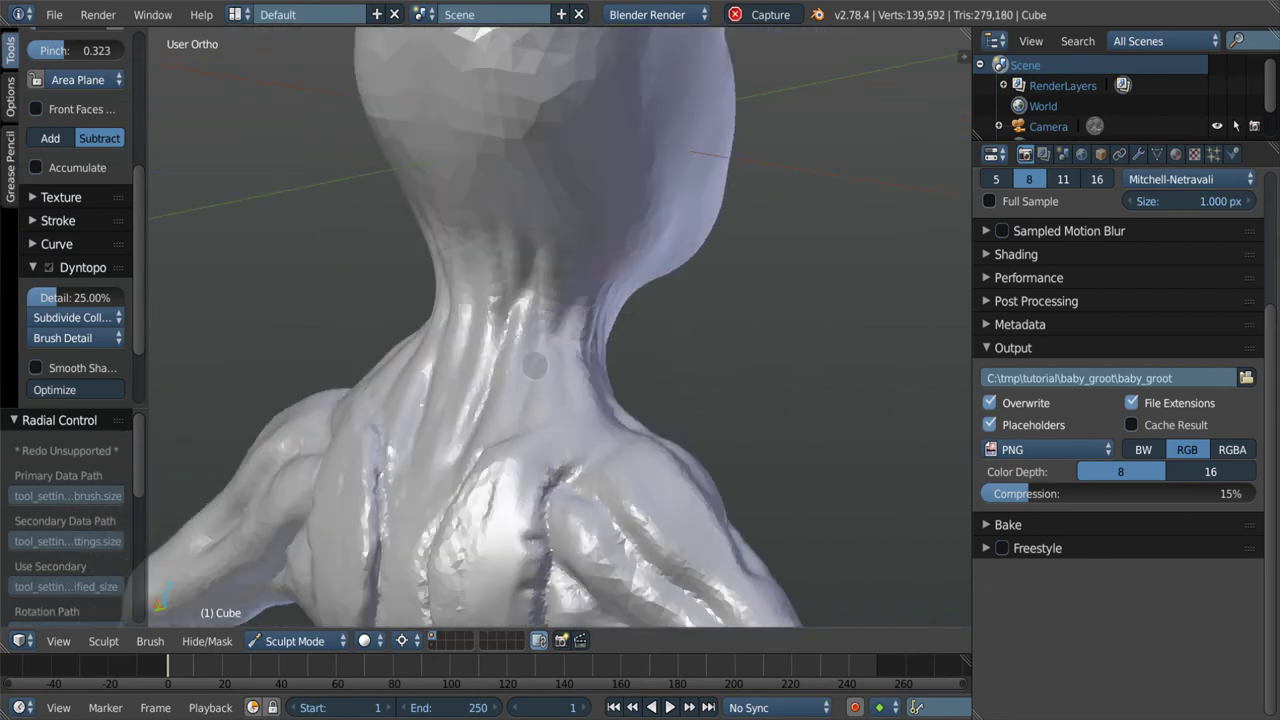
middle_drag(545, 365, 543, 290)
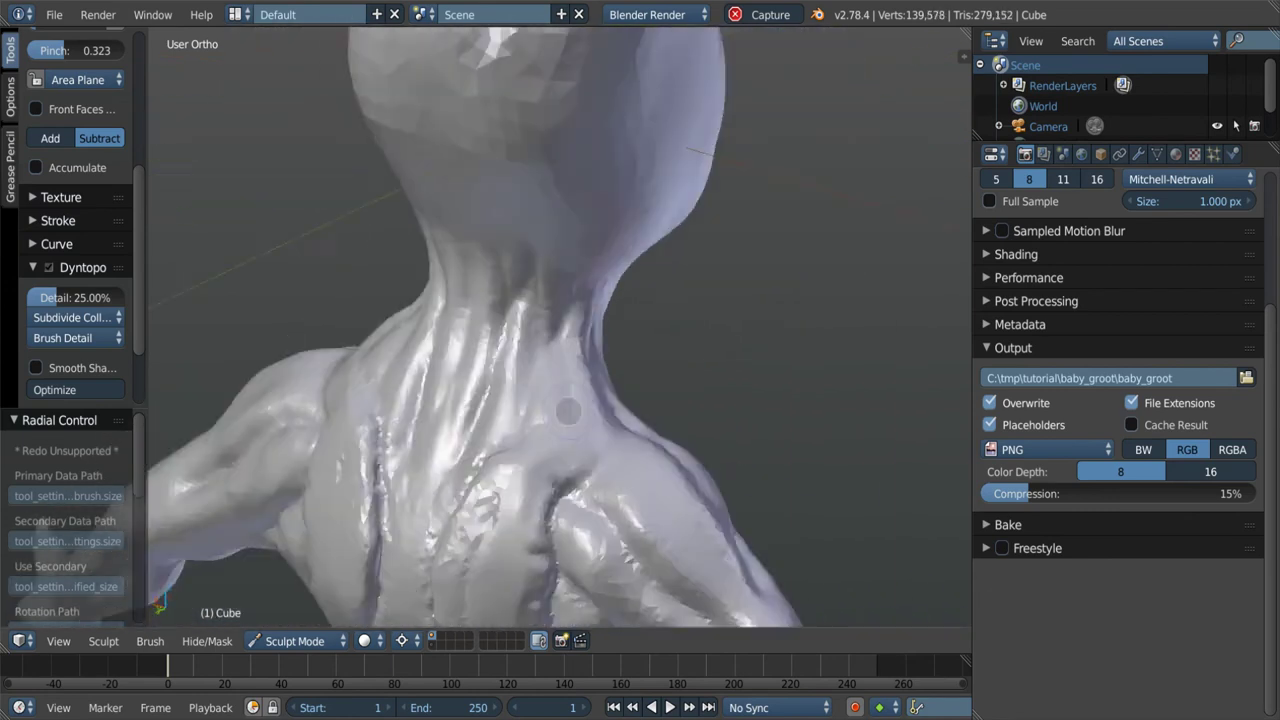
scroll(543, 282, up, 4)
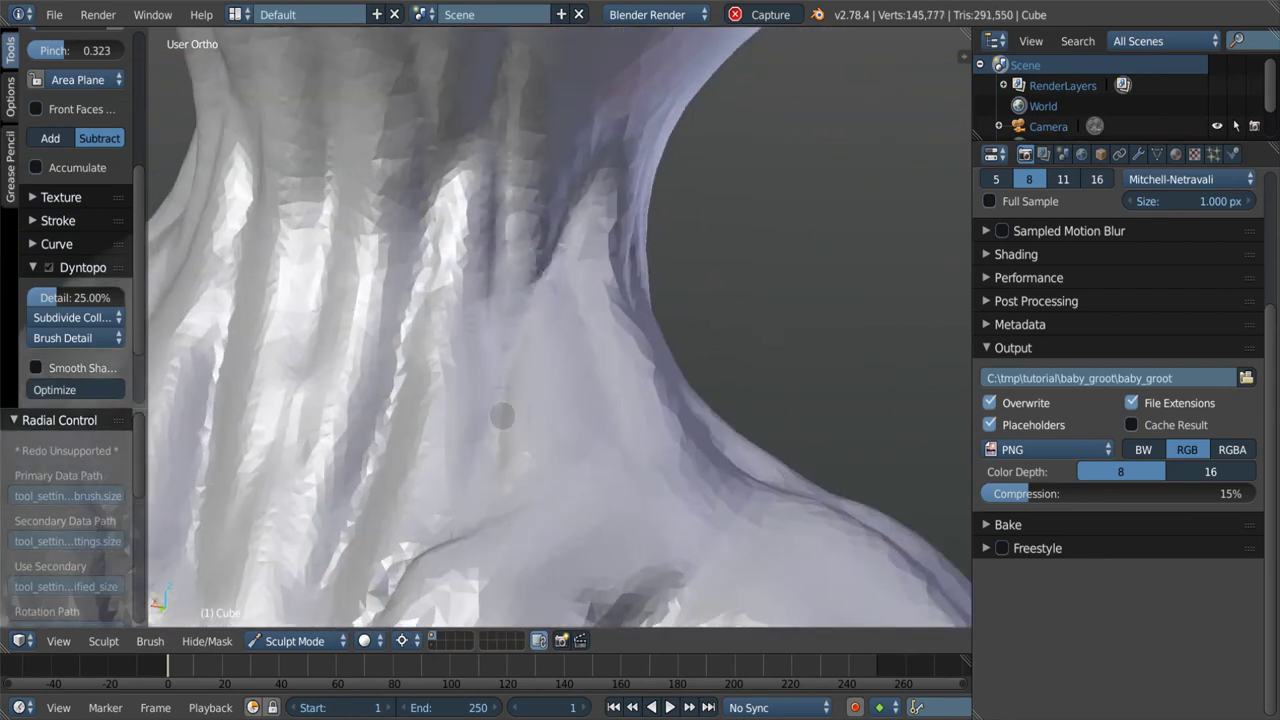
drag(455, 150, 302, 400)
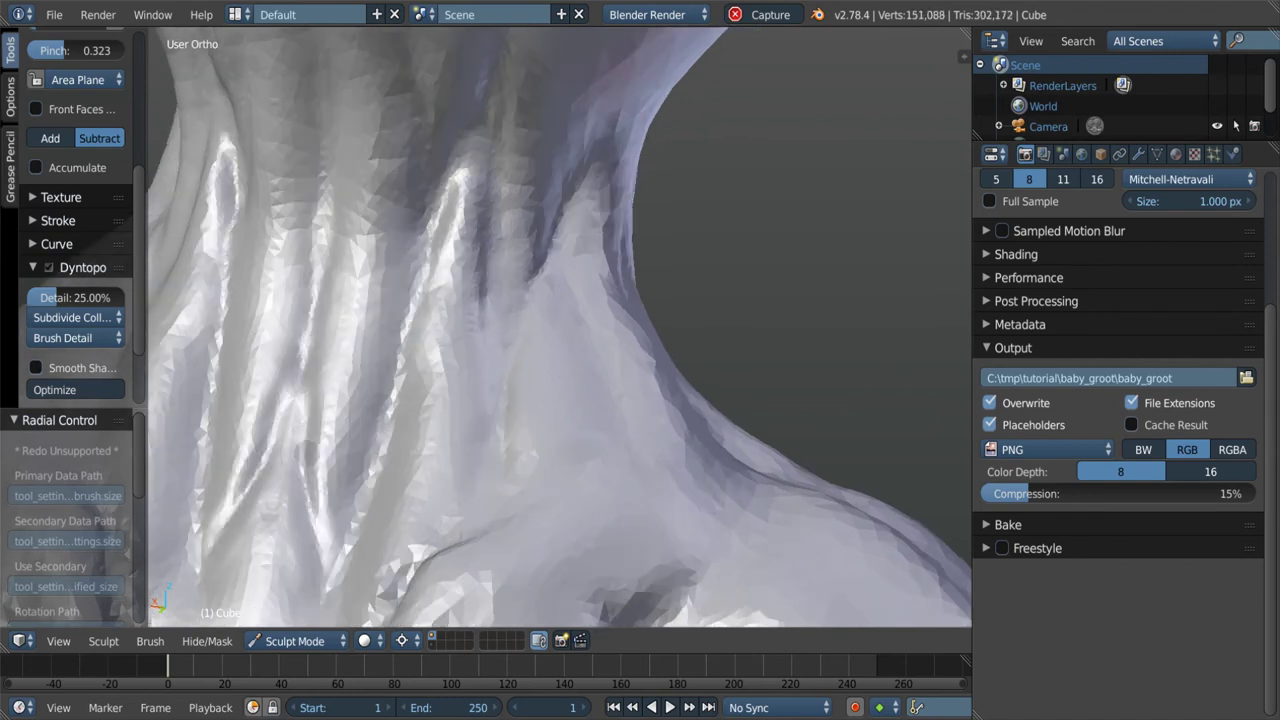
scroll(470, 403, down, 5)
scroll(470, 403, up, 3)
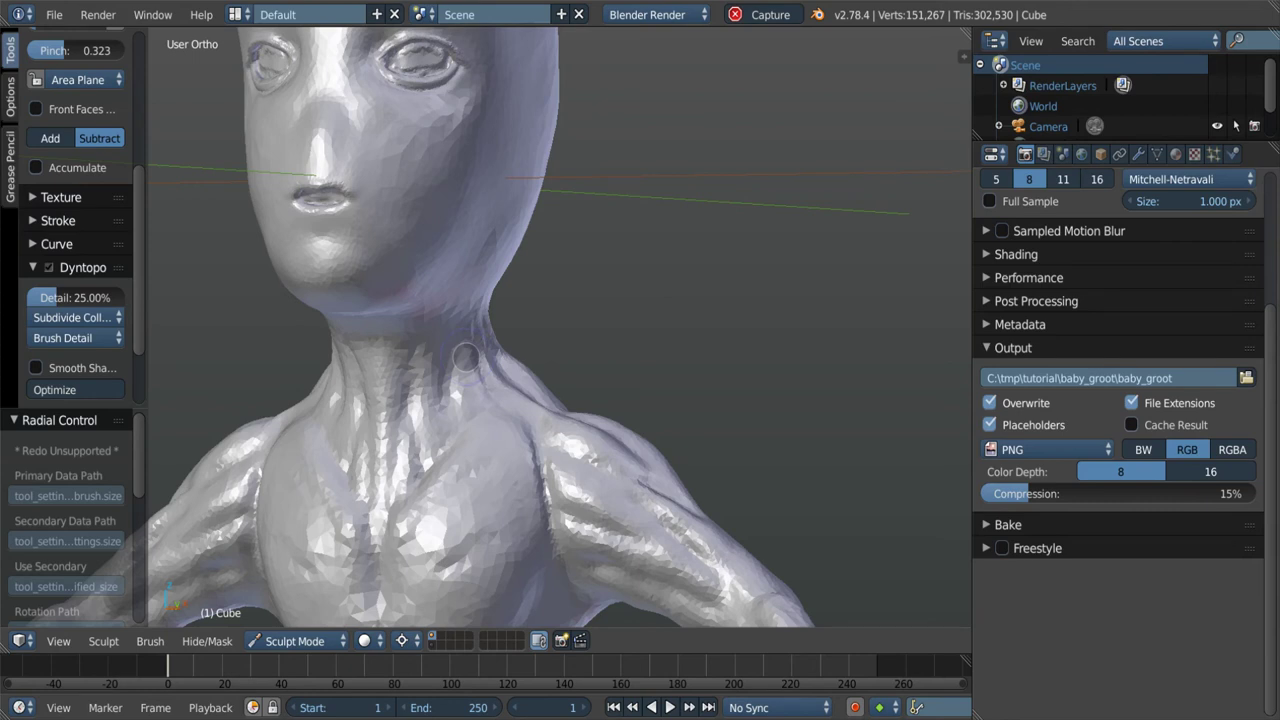
scroll(359, 318, up, 4)
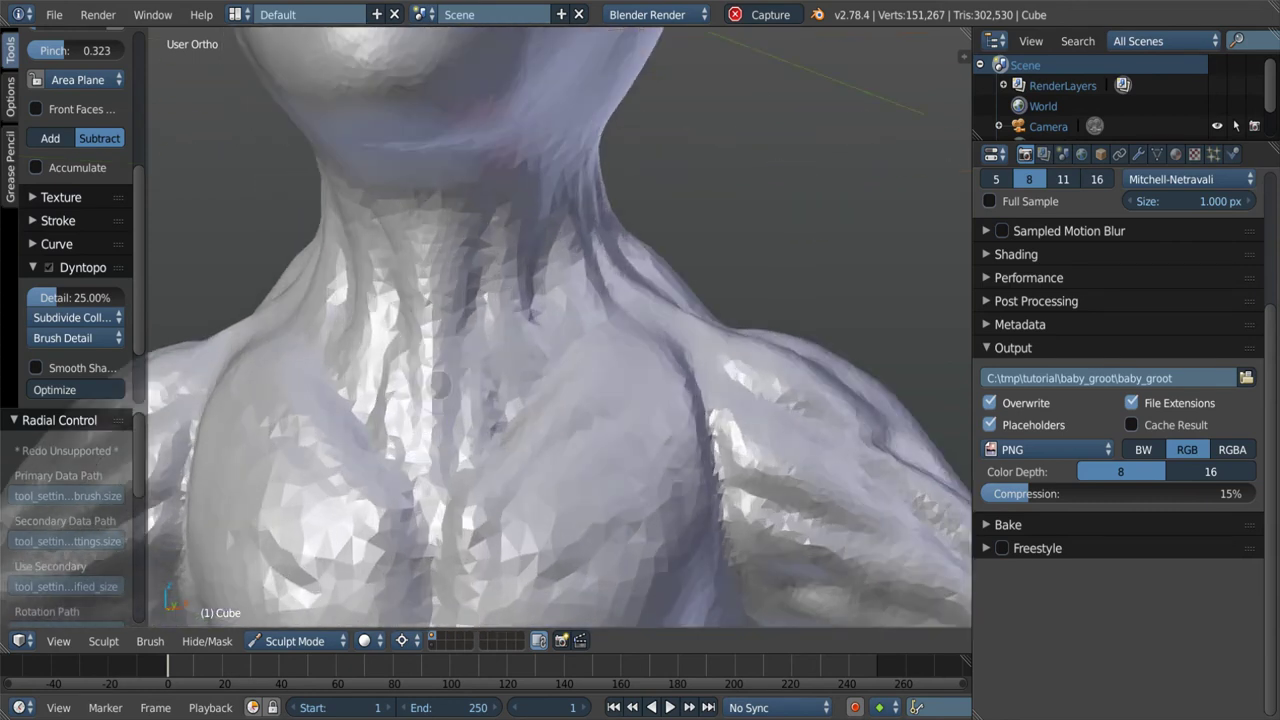
mouse_move(493, 351)
mouse_down()
mouse_move(523, 194)
mouse_move(436, 532)
mouse_move(567, 338)
mouse_up()
scroll(483, 342, down, 3)
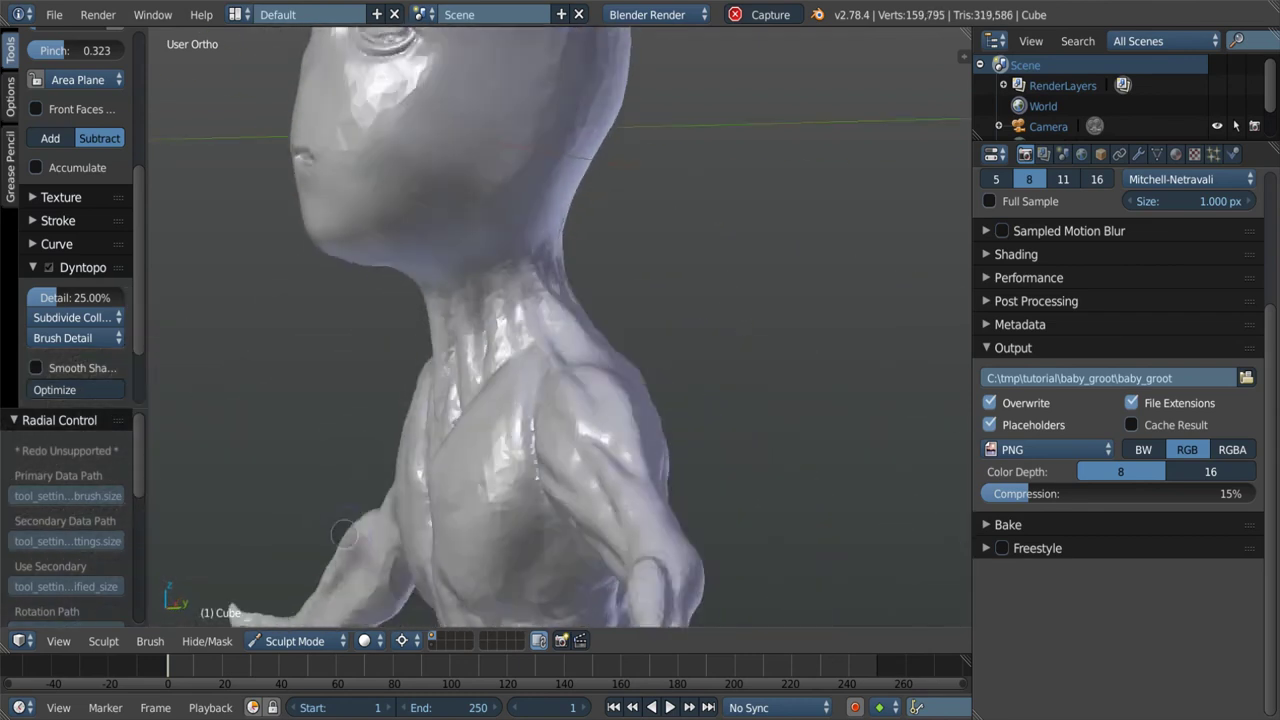
mouse_move(420, 330)
middle_down()
mouse_move(483, 342)
mouse_move(543, 271)
mouse_move(462, 310)
middle_up()
scroll(483, 342, up, 2)
Carve creases down the sides of the torso and flanks and near the shoulder.
key(shift+c)
mouse_move(312, 349)
middle_down()
mouse_move(366, 223)
mouse_move(397, 345)
middle_up()
middle_drag(498, 305, 439, 242)
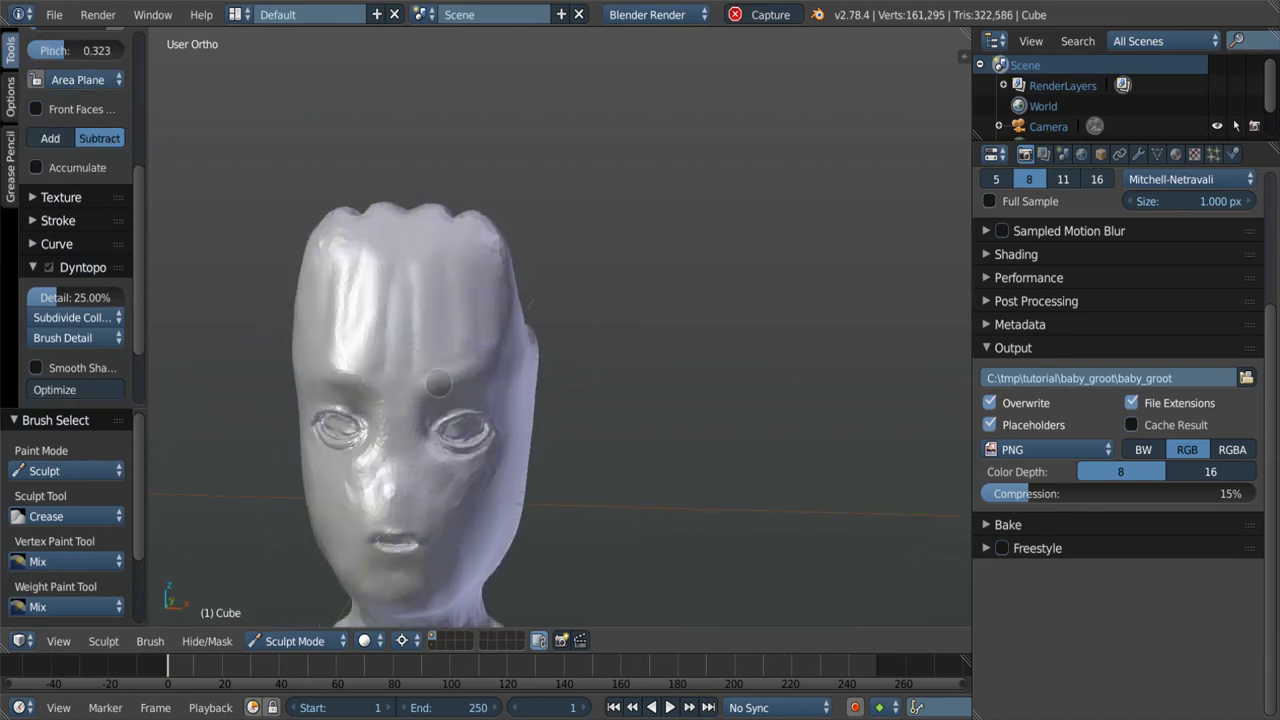
scroll(438, 383, down, 5)
middle_drag(438, 383, 520, 420)
scroll(555, 465, up, 5)
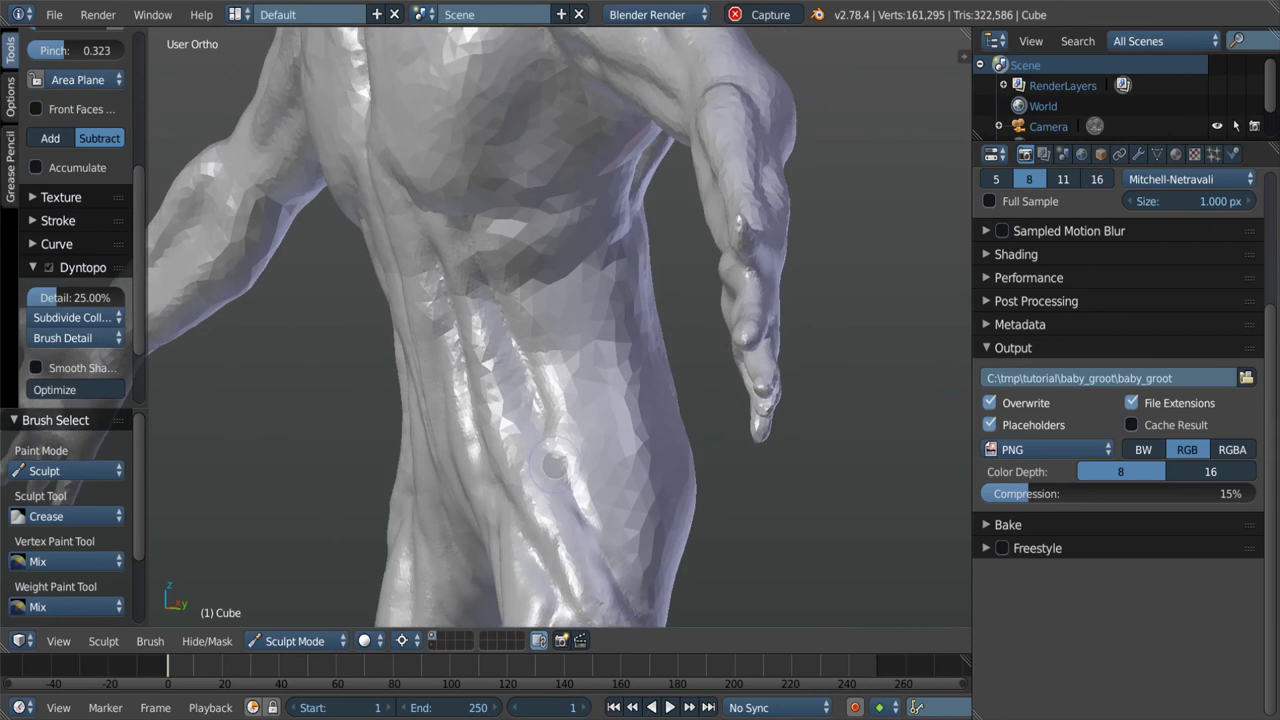
drag(555, 465, 560, 440)
mouse_move(560, 440)
middle_down()
mouse_move(580, 460)
mouse_move(480, 455)
middle_up()
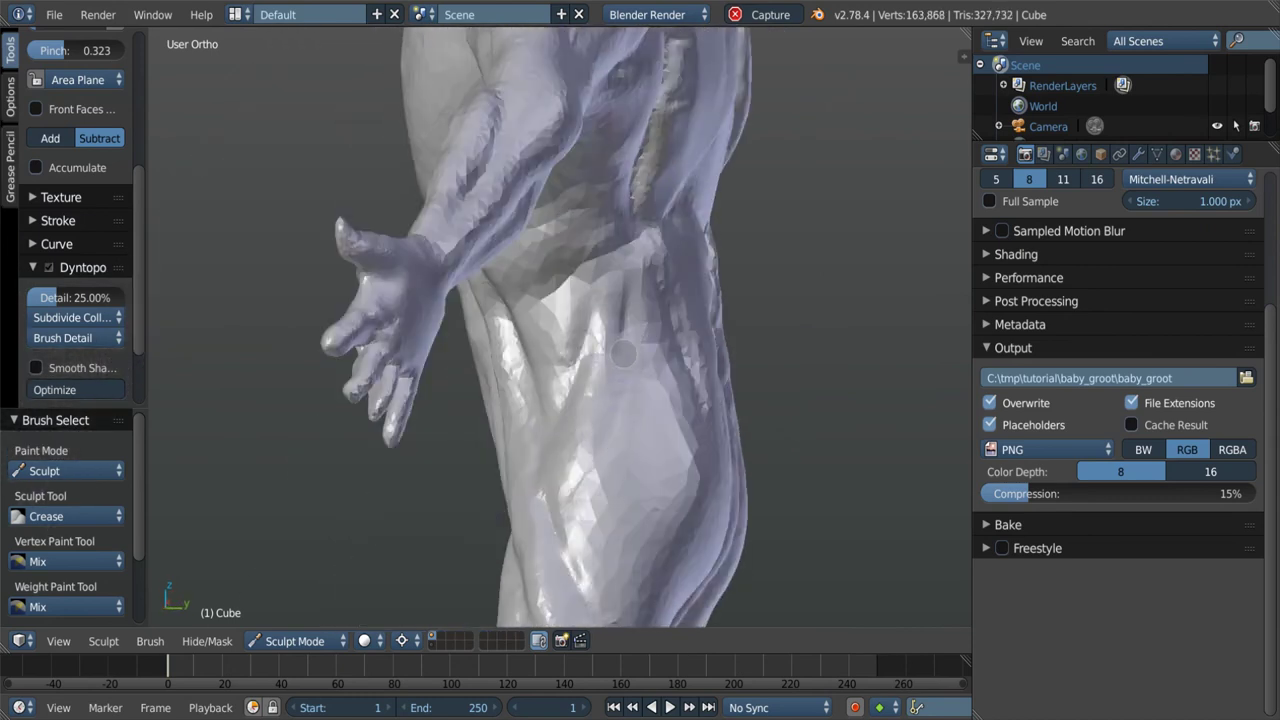
middle_drag(614, 369, 590, 300)
drag(585, 300, 595, 280)
mouse_move(595, 280)
middle_down()
mouse_move(560, 300)
mouse_move(600, 283)
mouse_move(570, 245)
middle_up()
drag(568, 244, 588, 300)
middle_drag(588, 300, 561, 231)
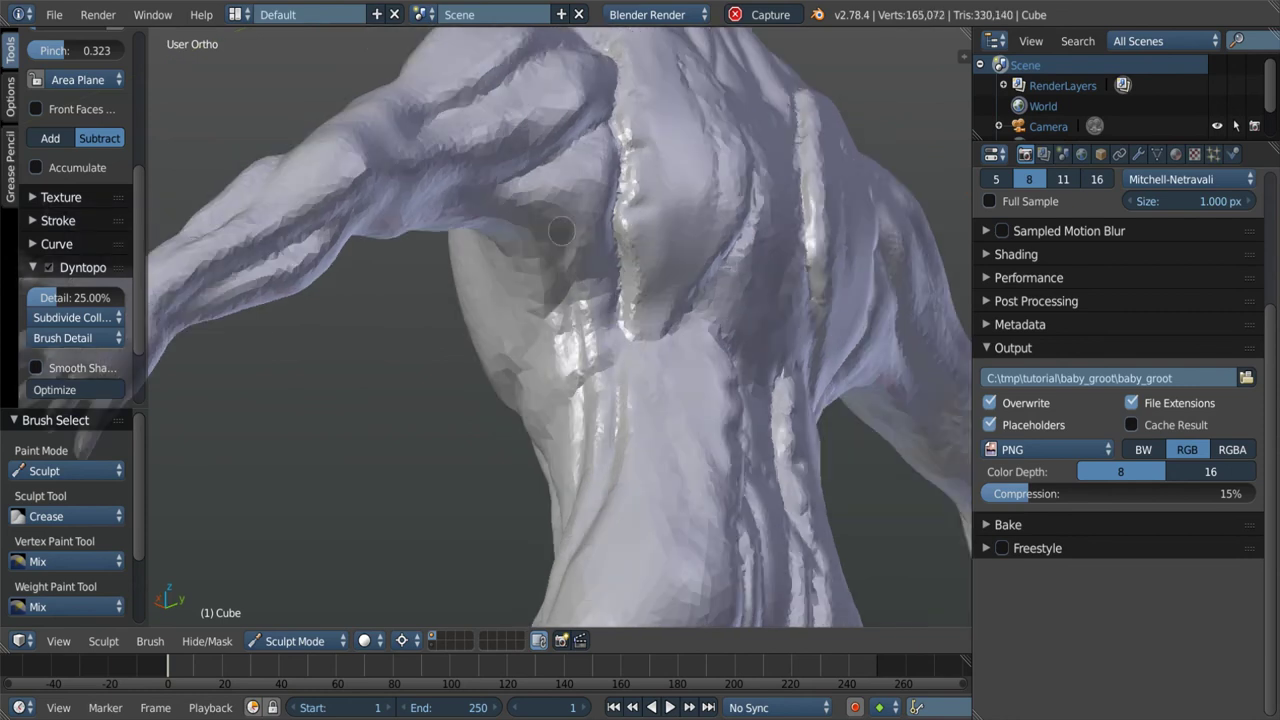
mouse_move(640, 260)
middle_down()
mouse_move(666, 237)
mouse_move(467, 210)
mouse_move(503, 345)
mouse_move(560, 300)
mouse_move(600, 330)
mouse_move(520, 420)
mouse_move(490, 480)
mouse_move(503, 291)
middle_up()
Resize the Crease brush and carve grooves down the hip, thighs, inner legs and lower legs.
key(f)
scroll(488, 484, up, 3)
key(shift+c)
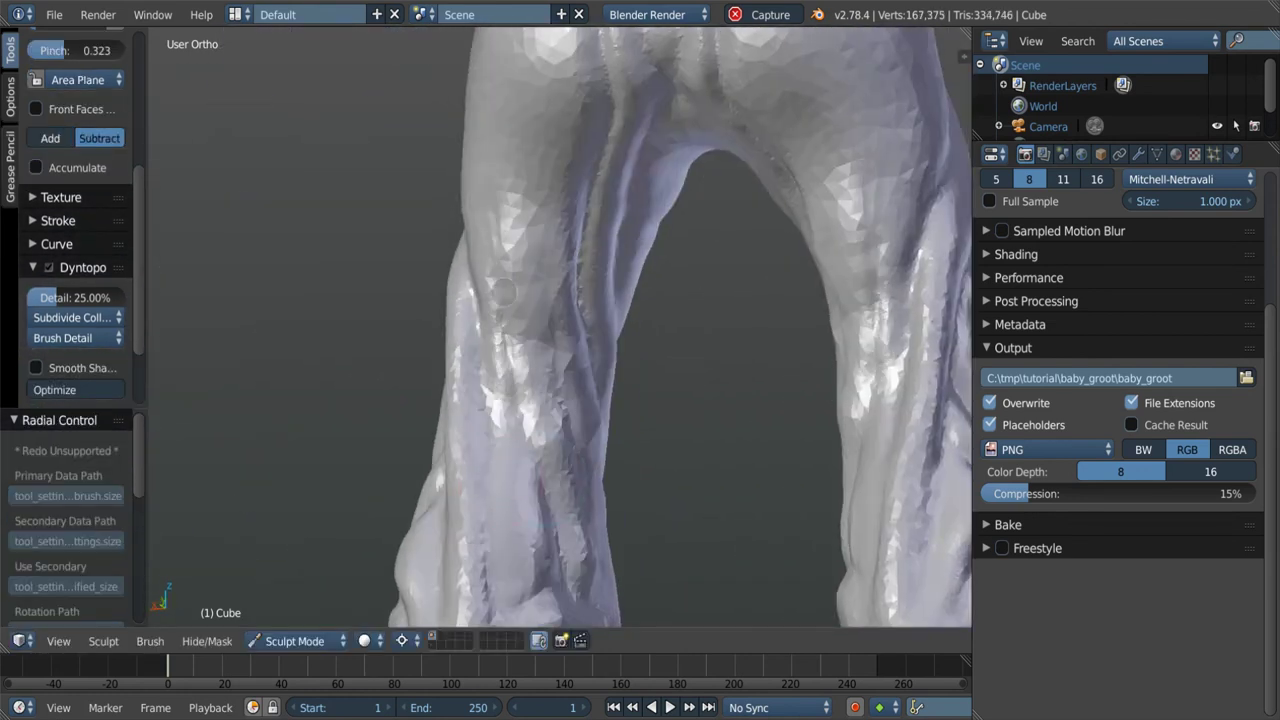
mouse_move(530, 200)
middle_down()
mouse_move(476, 153)
mouse_move(529, 155)
mouse_move(483, 400)
middle_up()
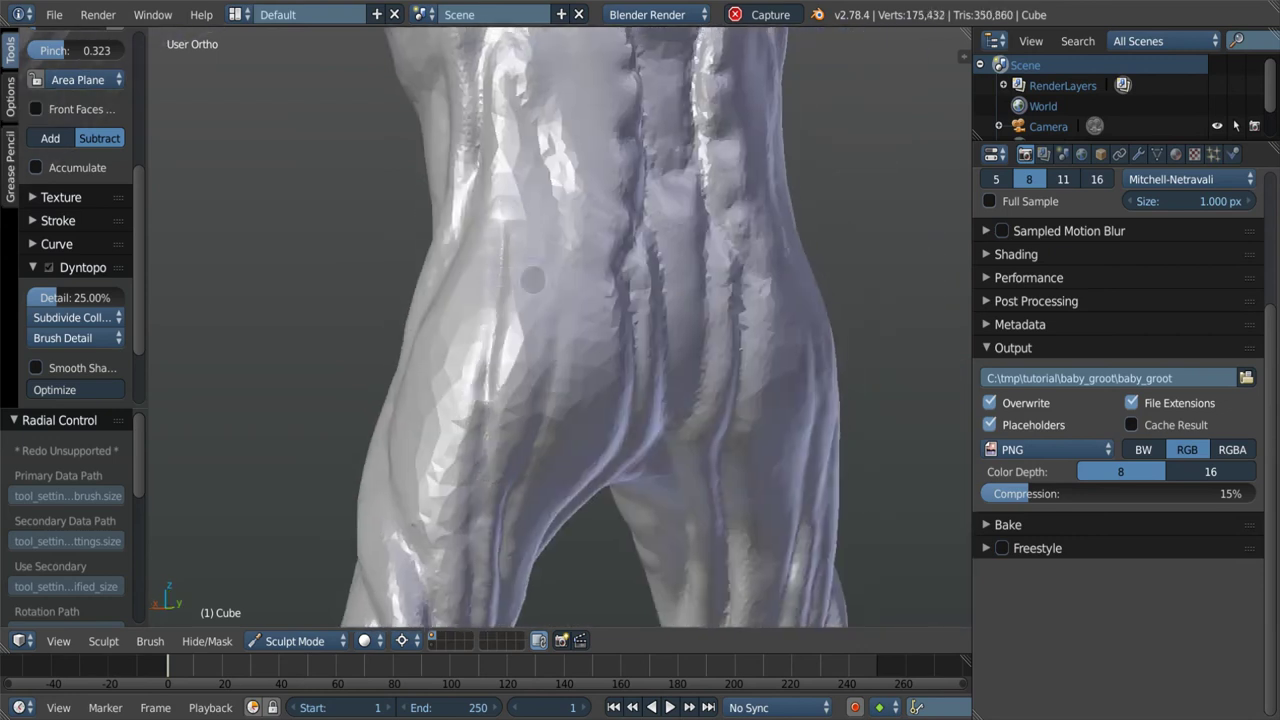
middle_drag(527, 207, 505, 266)
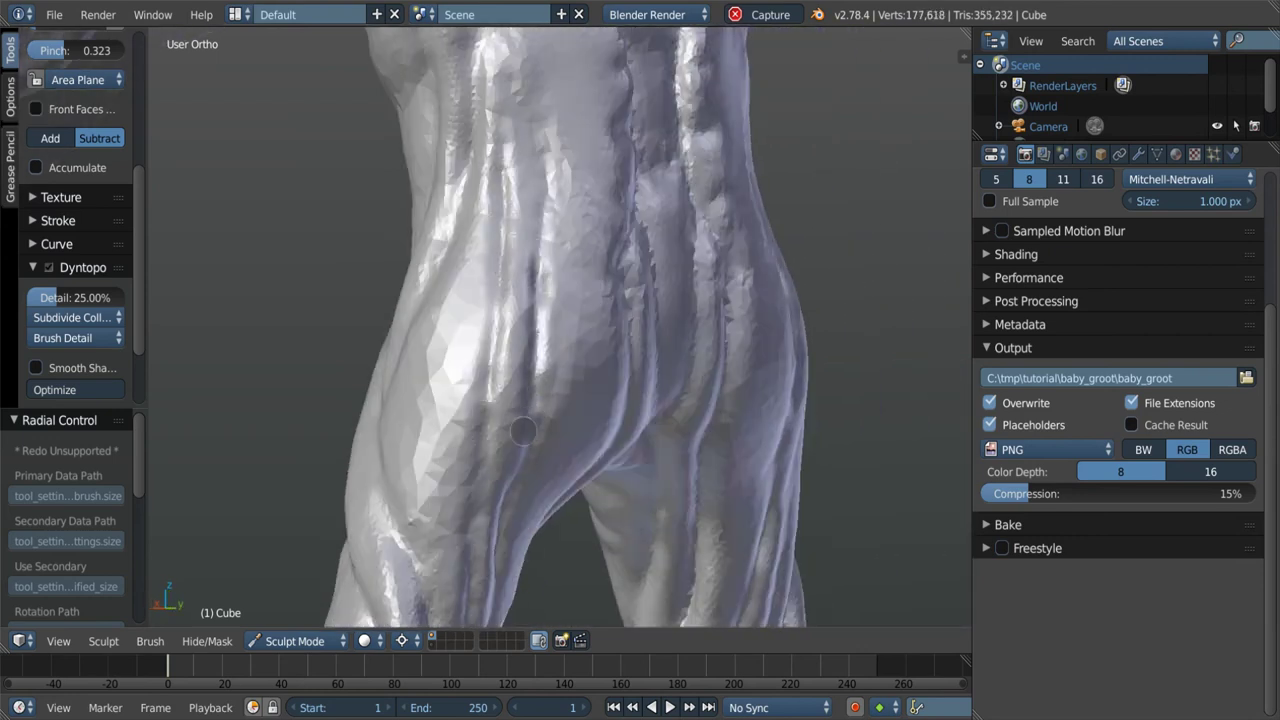
mouse_move(523, 430)
middle_down()
mouse_move(495, 440)
mouse_move(426, 370)
middle_up()
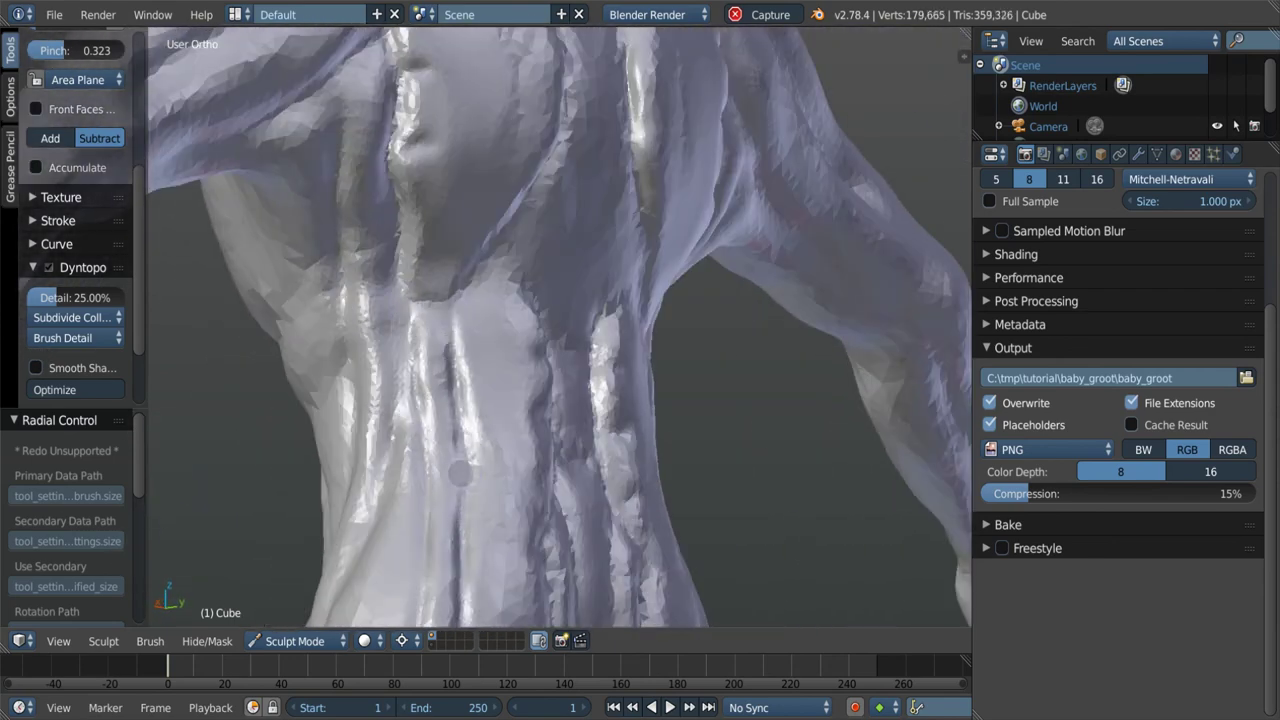
middle_drag(460, 472, 372, 381)
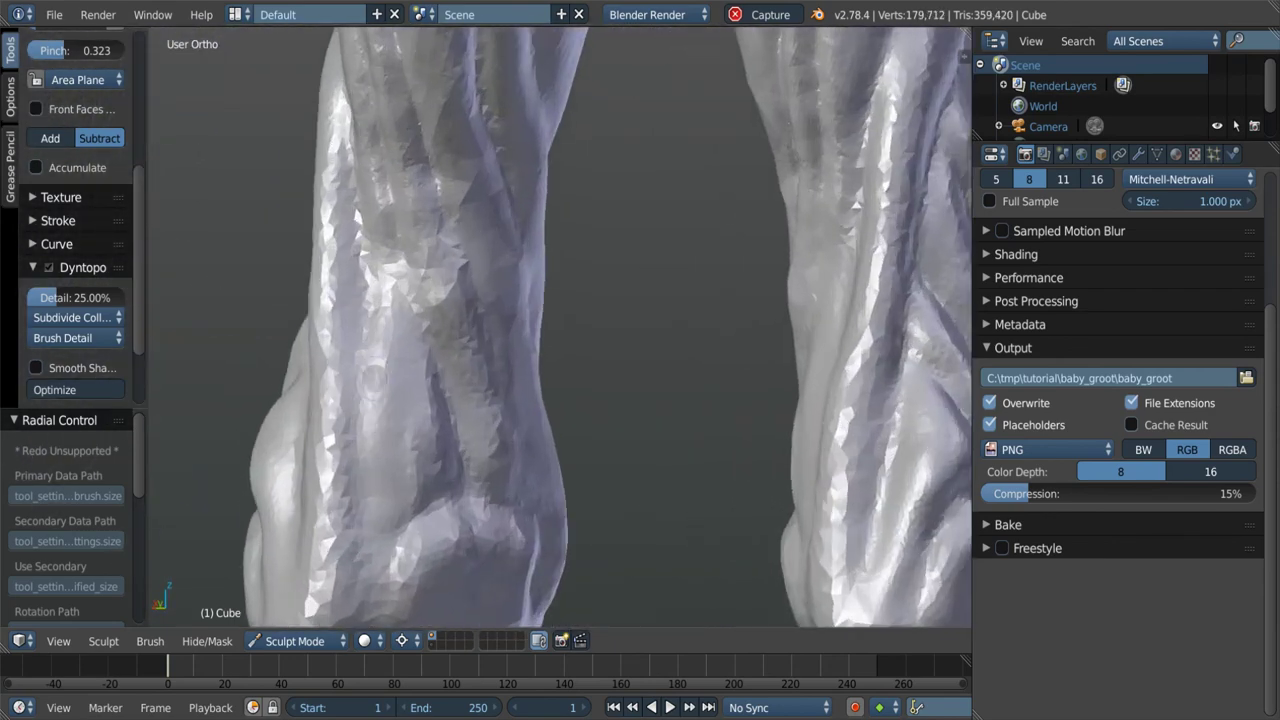
middle_drag(372, 381, 400, 375)
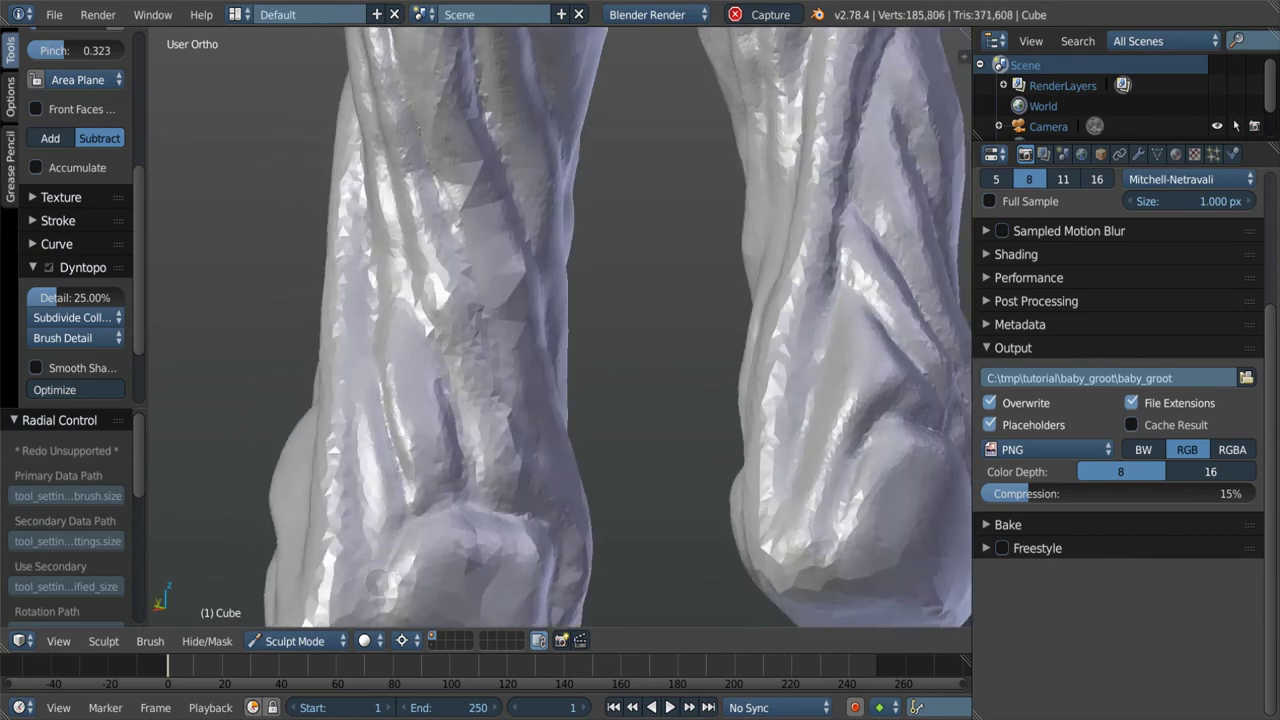
middle_drag(385, 580, 360, 490)
middle_drag(376, 330, 303, 437)
drag(317, 350, 307, 440)
middle_drag(307, 440, 350, 390)
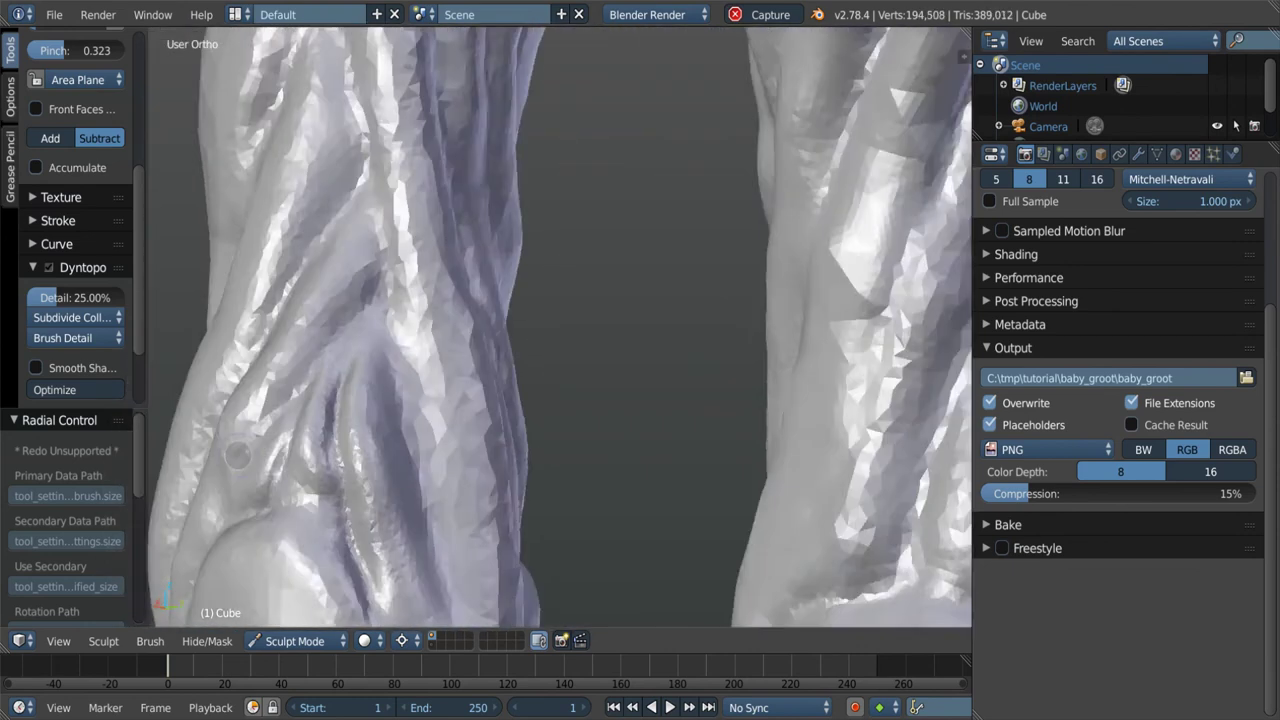
mouse_move(283, 457)
middle_down()
mouse_move(509, 448)
mouse_move(438, 427)
mouse_move(527, 438)
middle_up()
scroll(523, 437, down, 3)
scroll(609, 423, down, 3)
Pull up a bump on the head crown with Grab and carve Crease grooves across its top.
mouse_move(609, 423)
middle_down()
mouse_move(418, 430)
mouse_move(560, 420)
middle_up()
scroll(418, 430, up, 2)
scroll(560, 420, up, 3)
scroll(560, 420, up, 4)
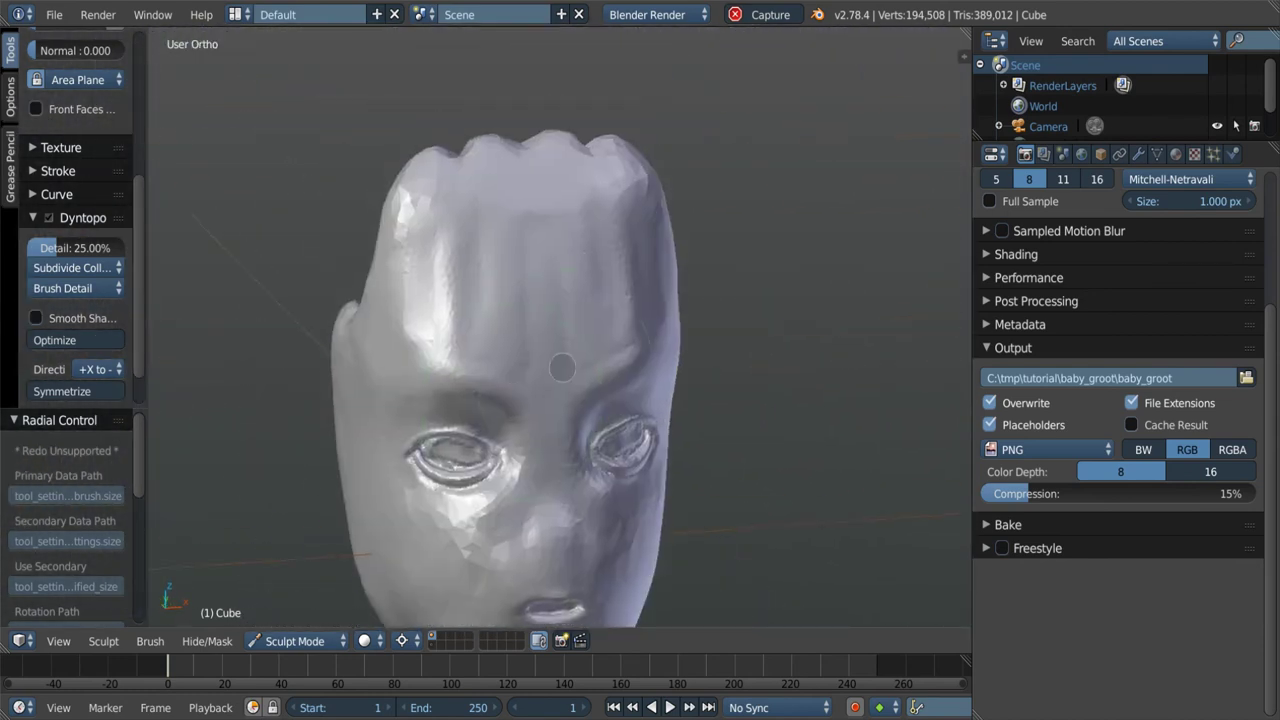
key(shift+c)
key(f)
click(415, 305)
middle_drag(415, 305, 515, 195)
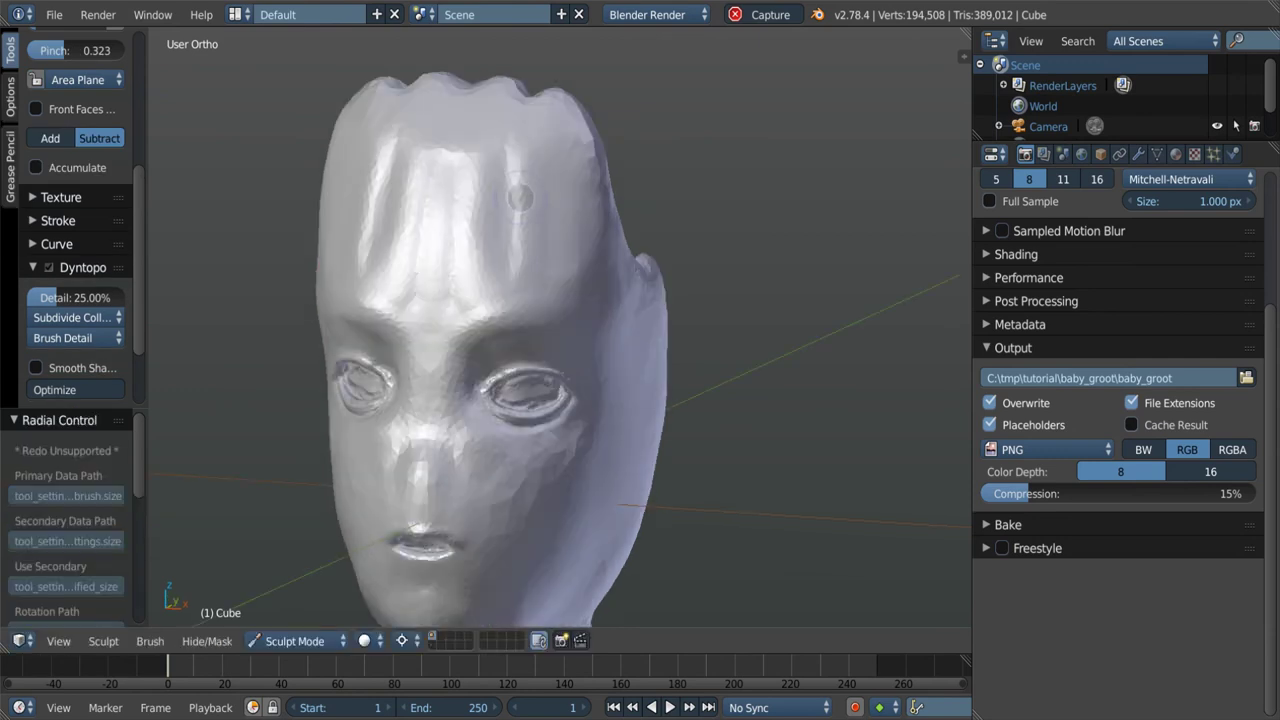
middle_drag(554, 146, 498, 202)
key(g)
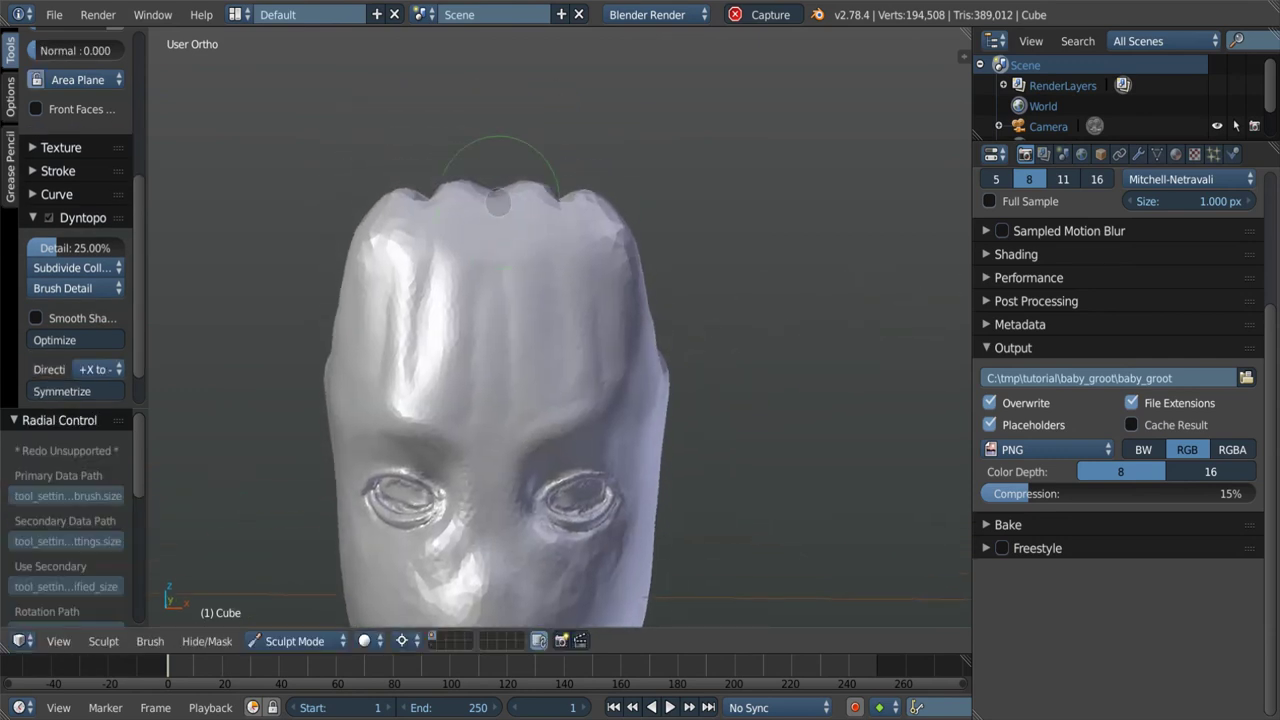
middle_drag(615, 207, 506, 180)
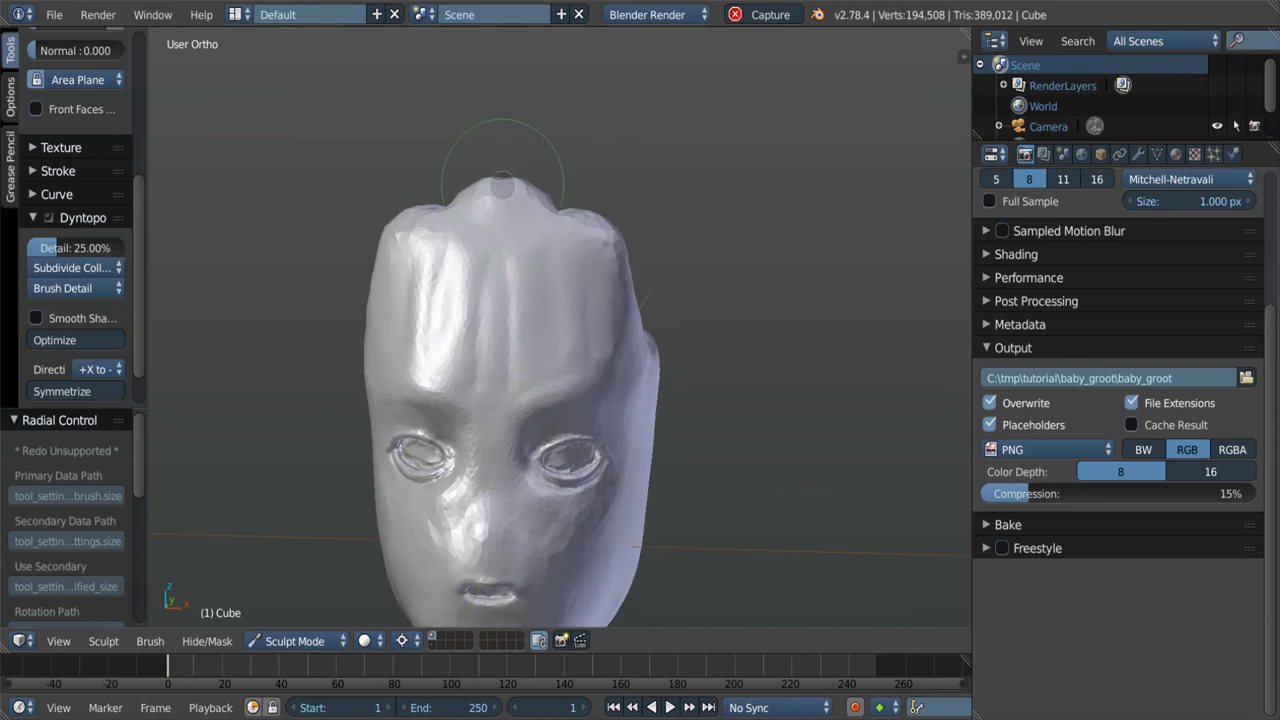
key(shift+c)
middle_drag(566, 296, 565, 197)
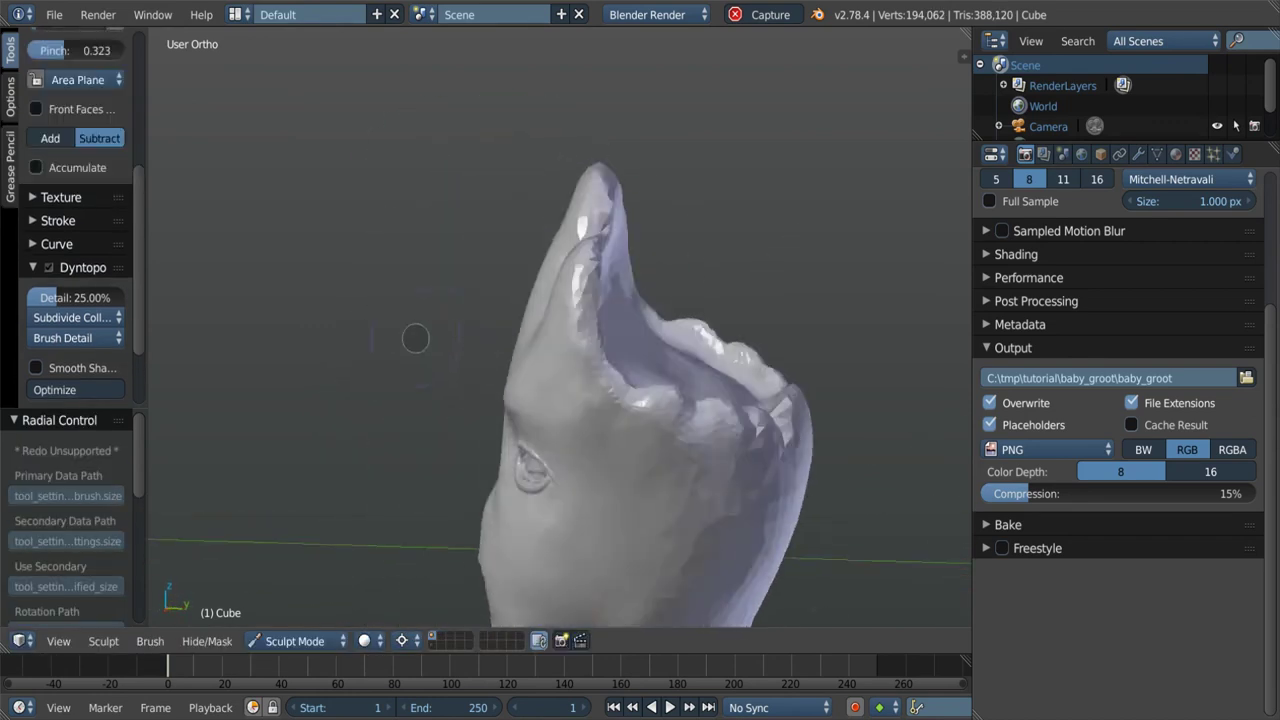
middle_drag(549, 277, 520, 242)
middle_drag(516, 335, 548, 418)
Stroke a flattening plane brush over the crown's hollow to fill it, then return to a front view.
key(c)
mouse_move(581, 378)
mouse_down()
mouse_move(575, 405)
mouse_move(620, 400)
mouse_up()
middle_drag(620, 400, 650, 380)
mouse_move(600, 420)
mouse_down()
mouse_move(669, 405)
mouse_move(612, 521)
mouse_up()
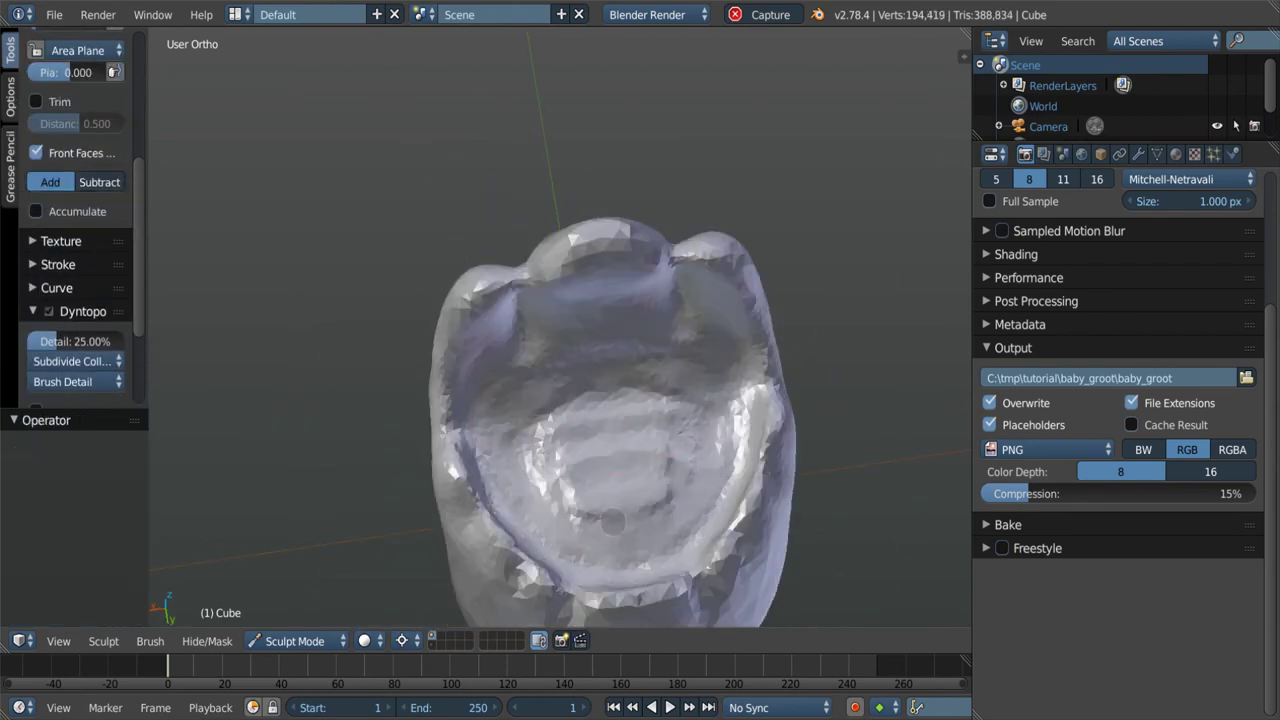
middle_drag(618, 368, 618, 213)
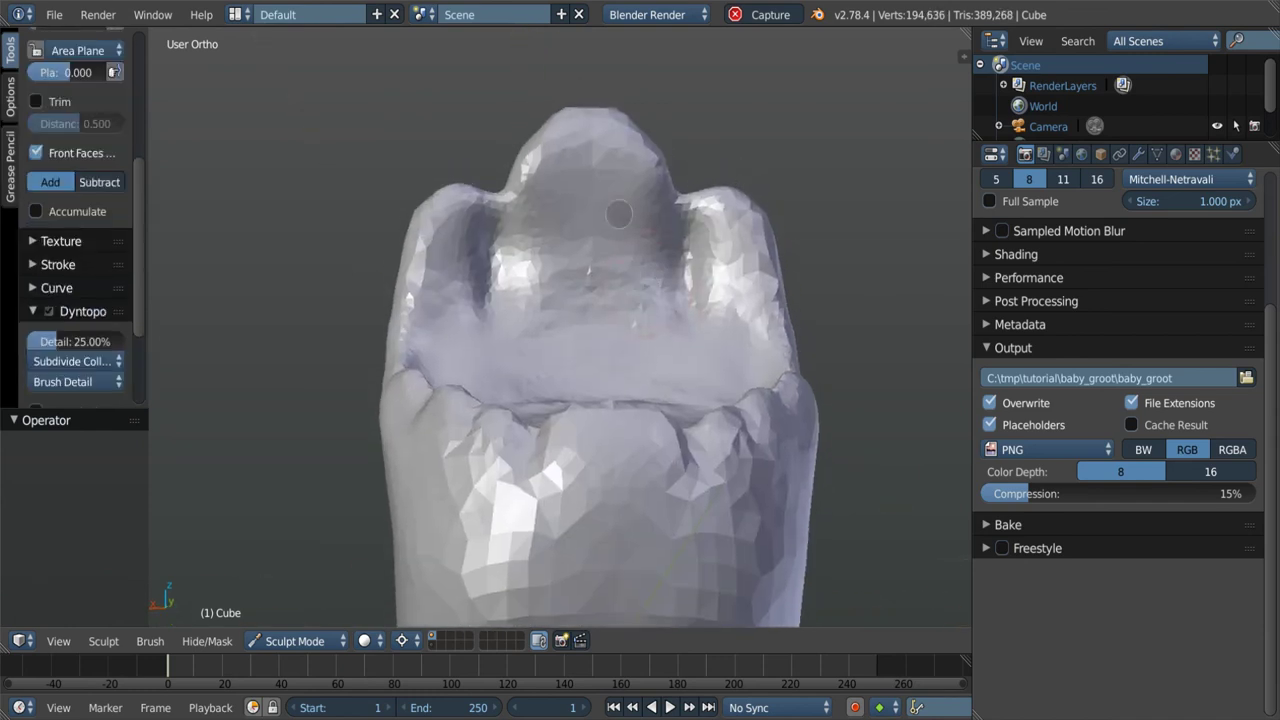
drag(635, 193, 610, 260)
middle_drag(610, 260, 624, 345)
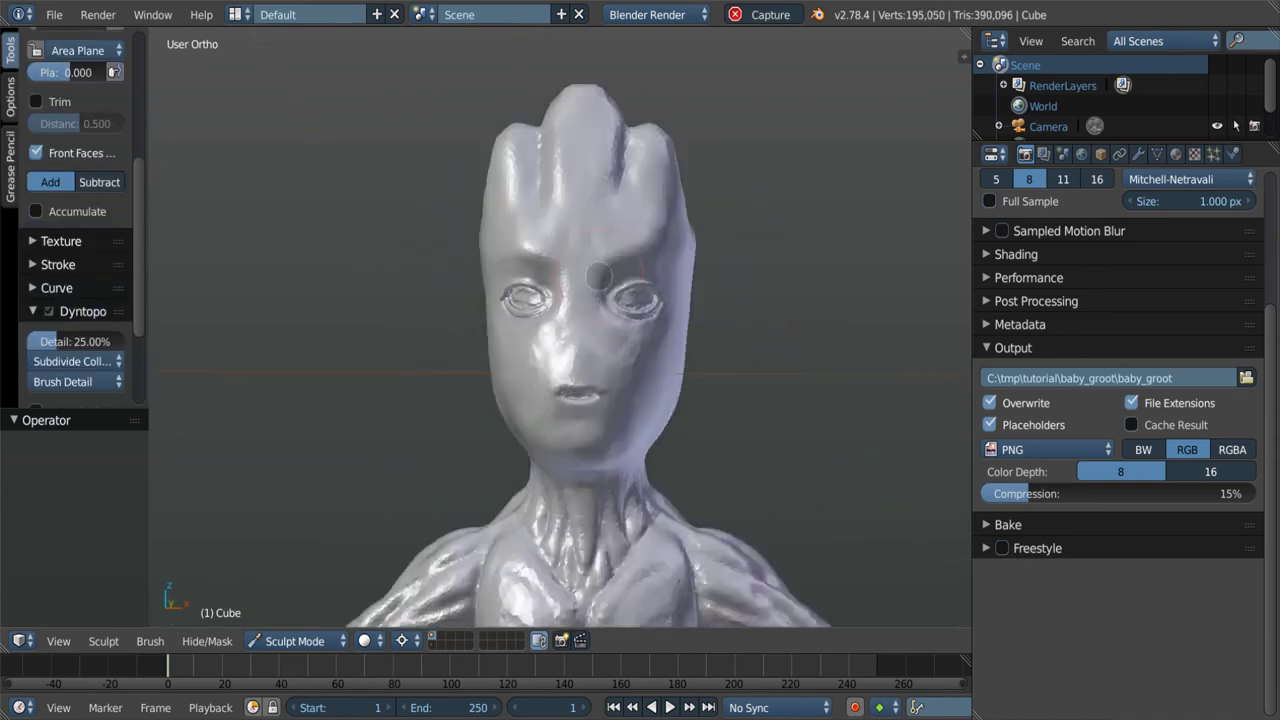
scroll(602, 160, up, 5)
scroll(602, 160, up, 3)
Carve a vertical bark groove up a crown ridge with a finer Crease brush.
key(shift+c)
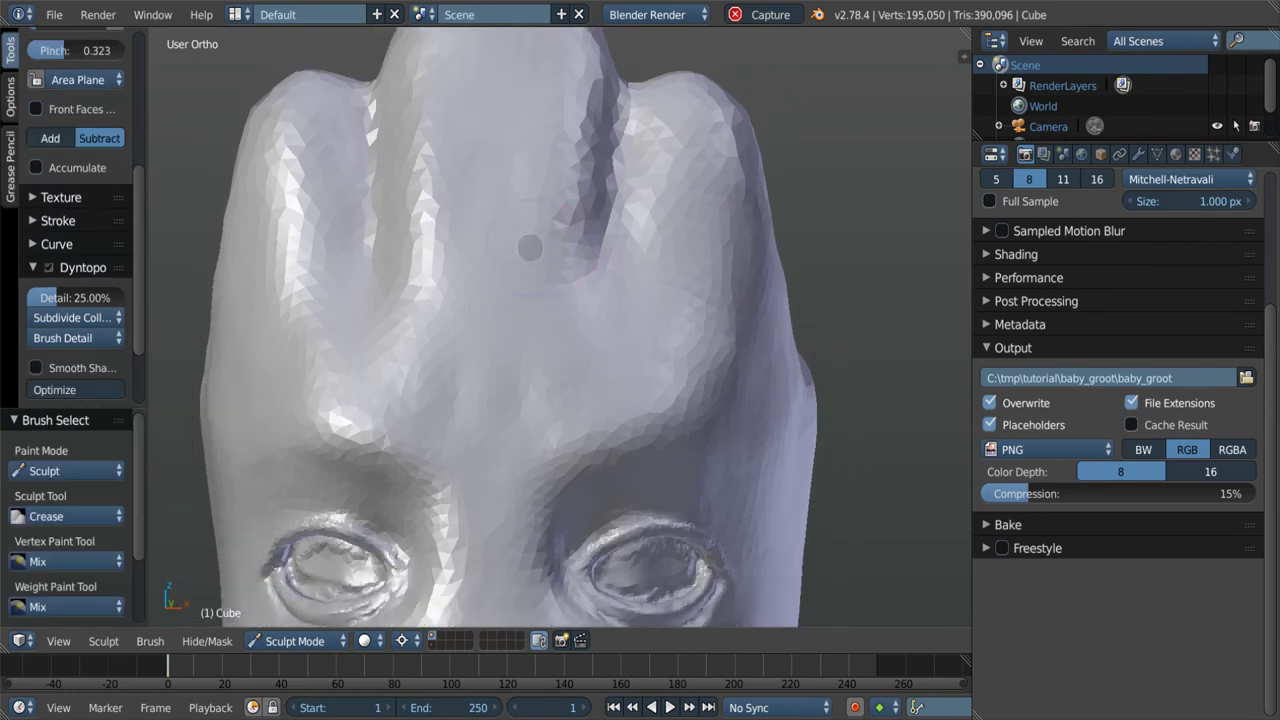
key(f)
click(538, 77)
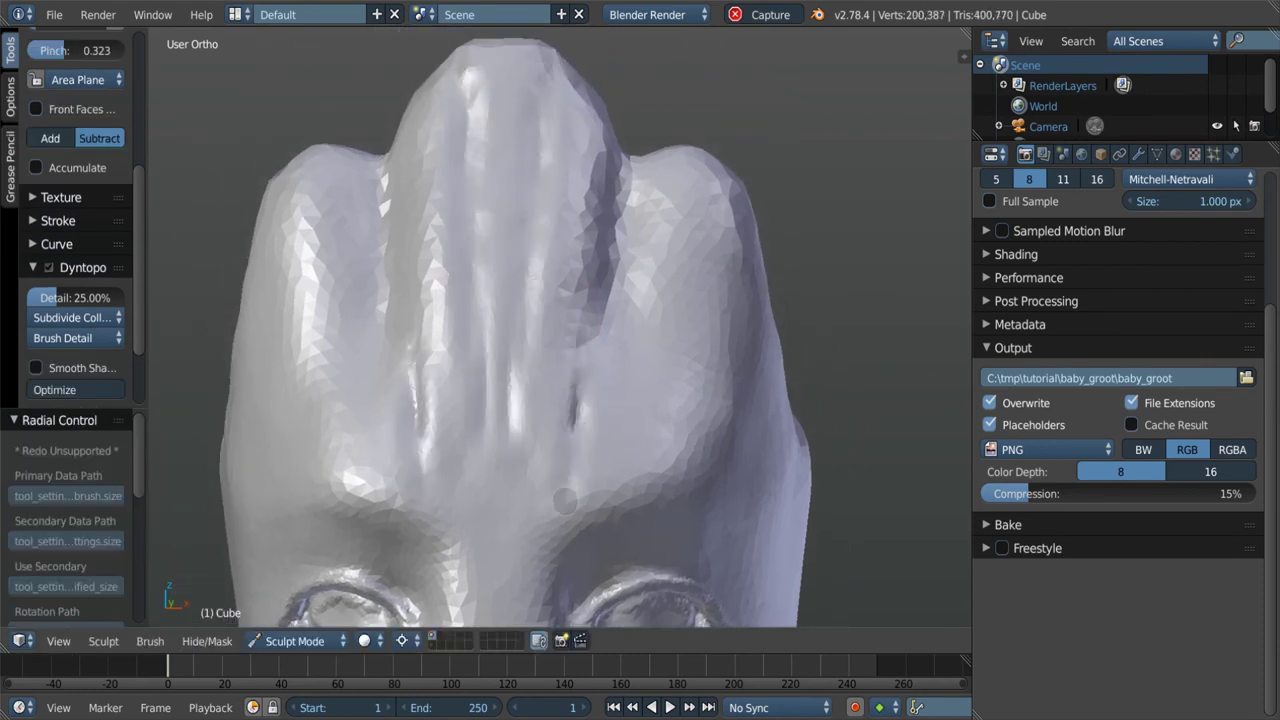
drag(684, 384, 731, 232)
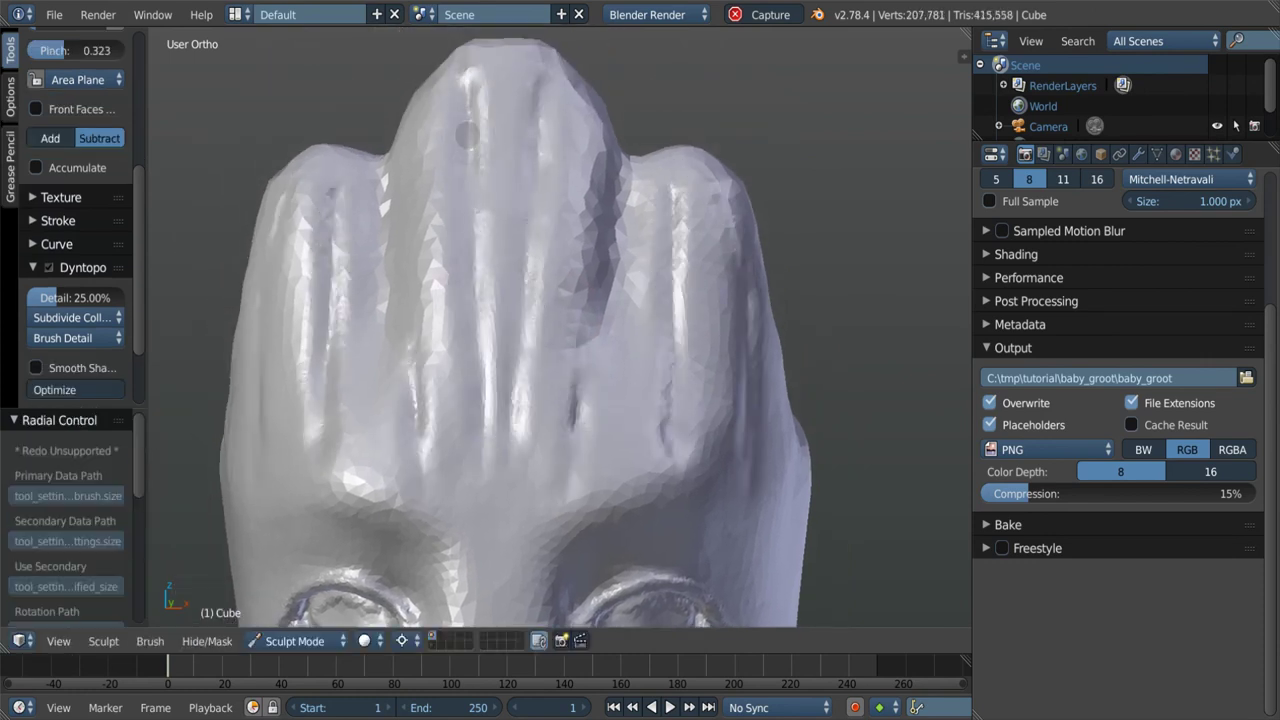
scroll(467, 135, down, 5)
scroll(517, 432, up, 1)
middle_drag(533, 417, 673, 390)
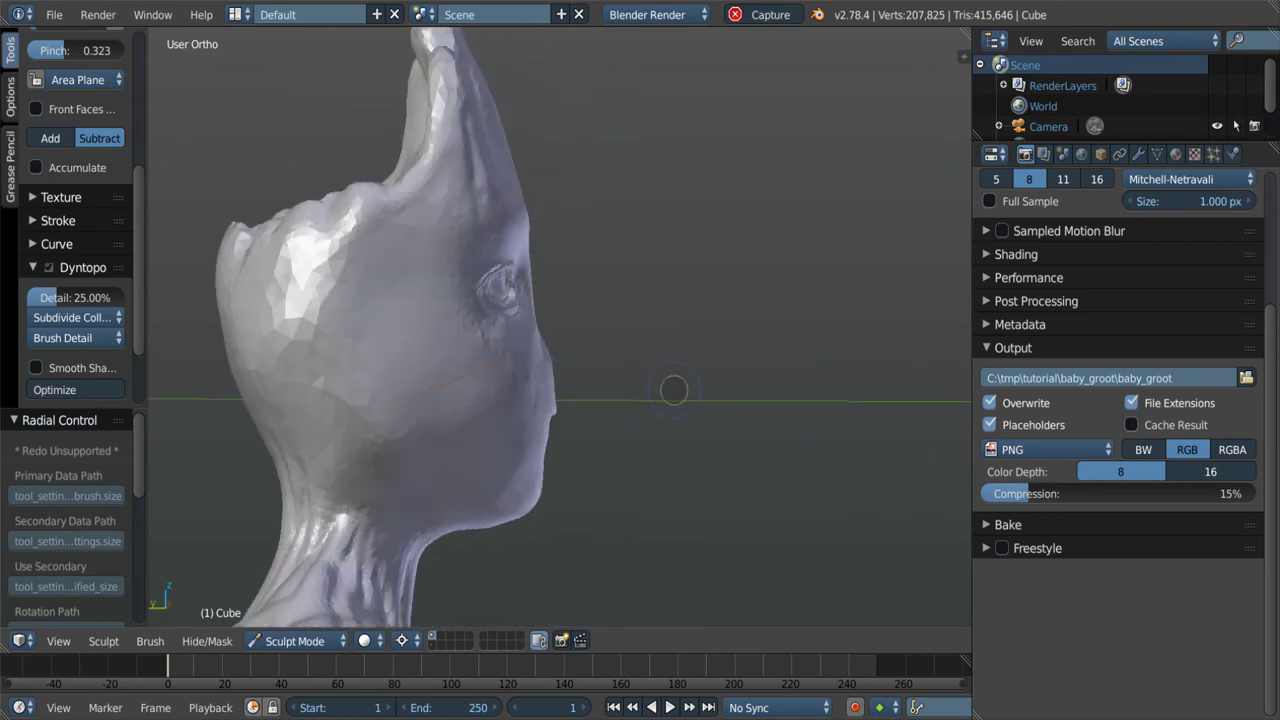
middle_drag(673, 390, 520, 250)
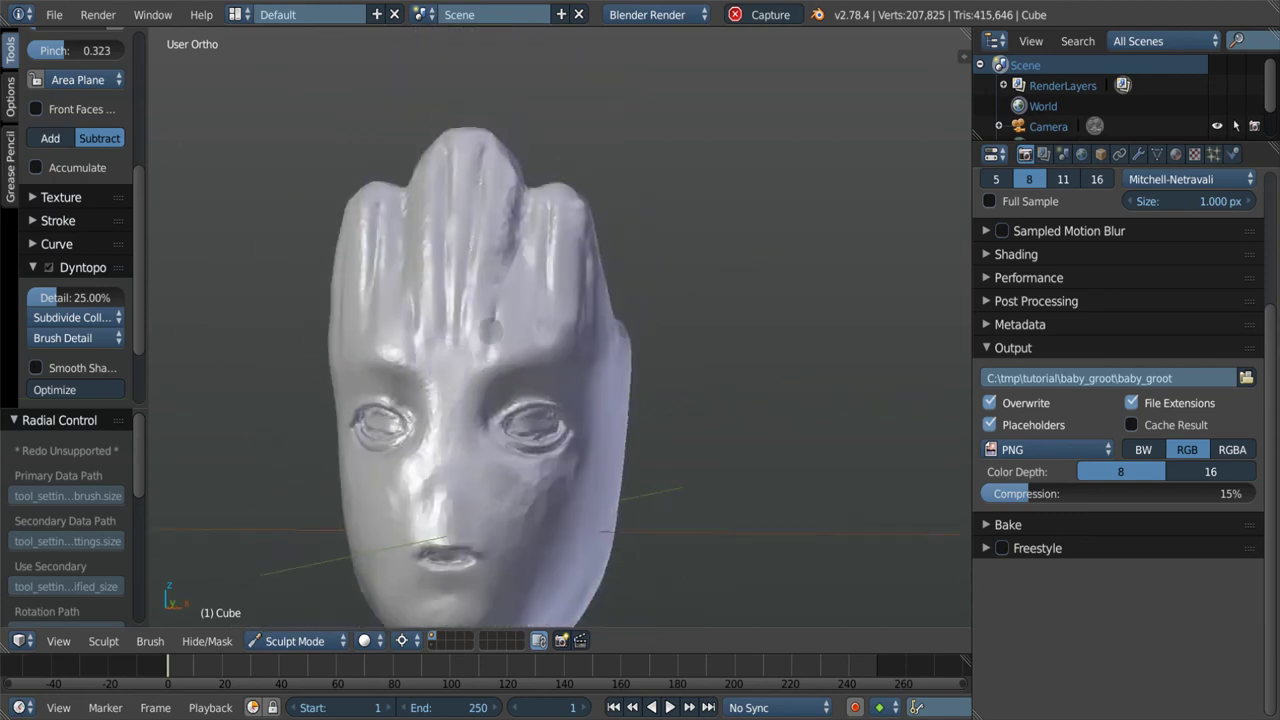
scroll(500, 200, up, 4)
scroll(498, 192, up, 1)
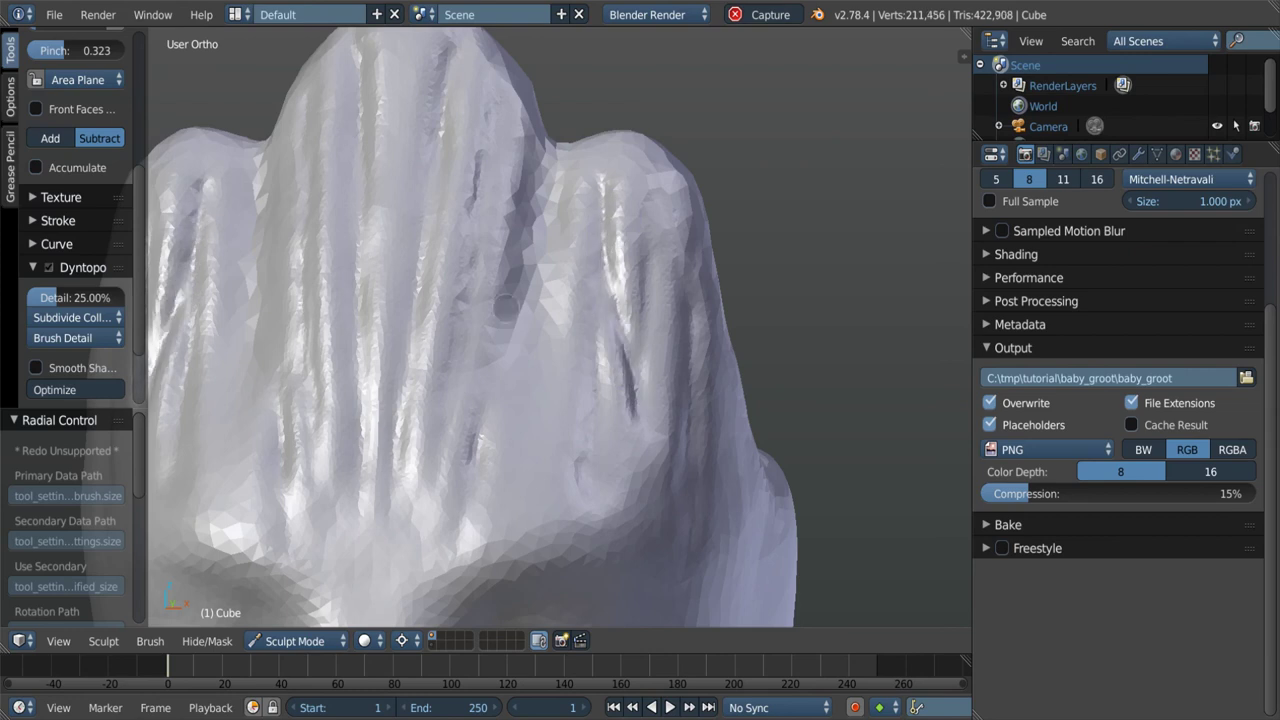
Flatten part of the crown surface with a plane-type brush.
key(shift+t)
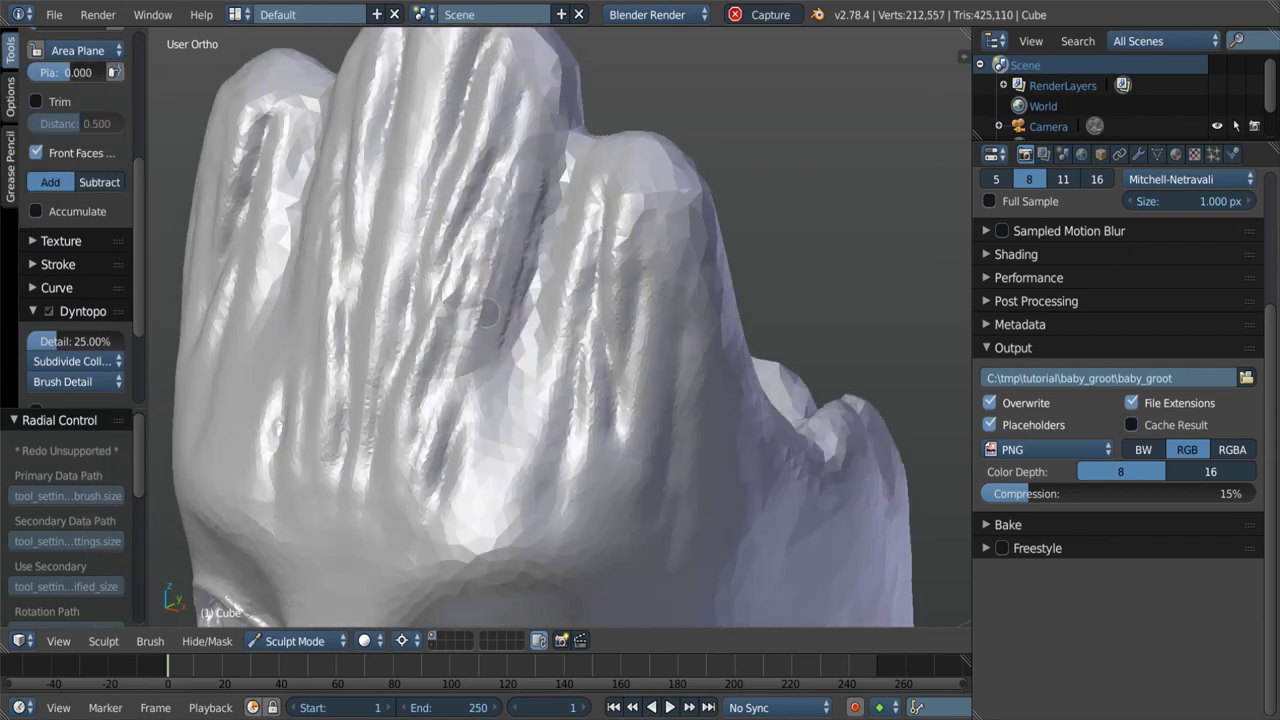
mouse_move(486, 271)
middle_down()
mouse_move(527, 303)
mouse_move(600, 250)
middle_up()
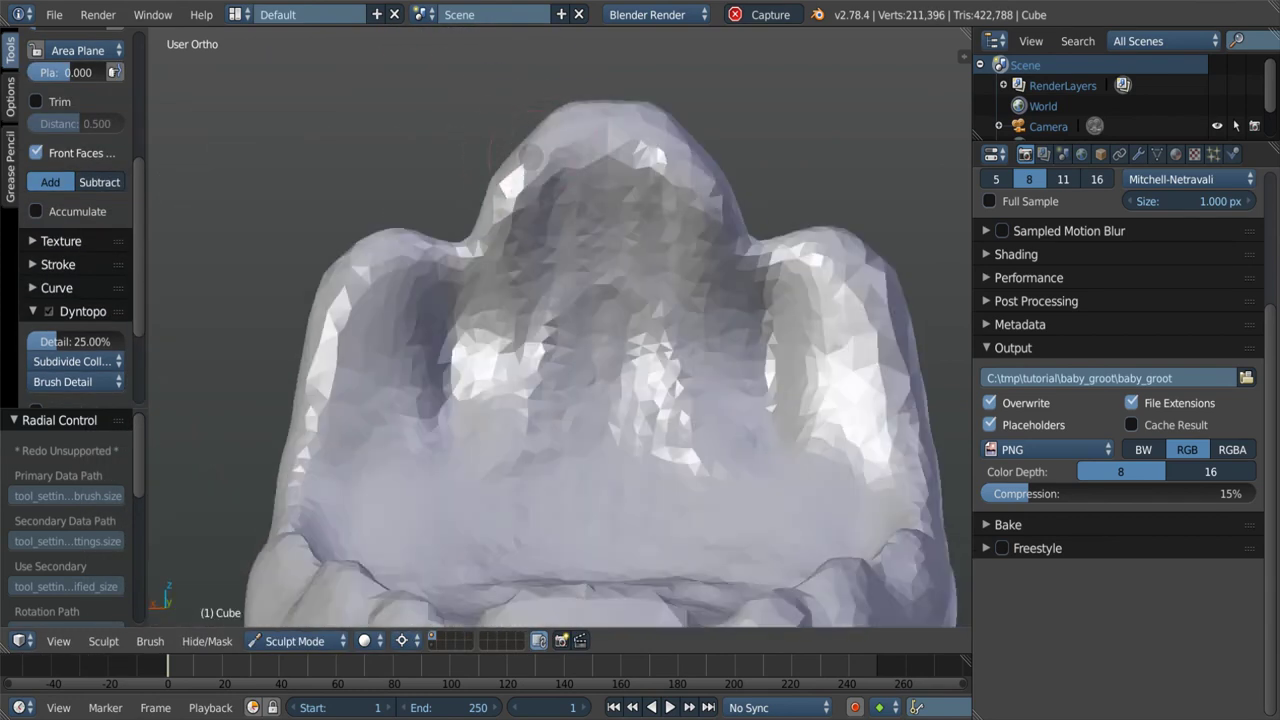
drag(560, 170, 699, 256)
scroll(75, 250, down, 5)
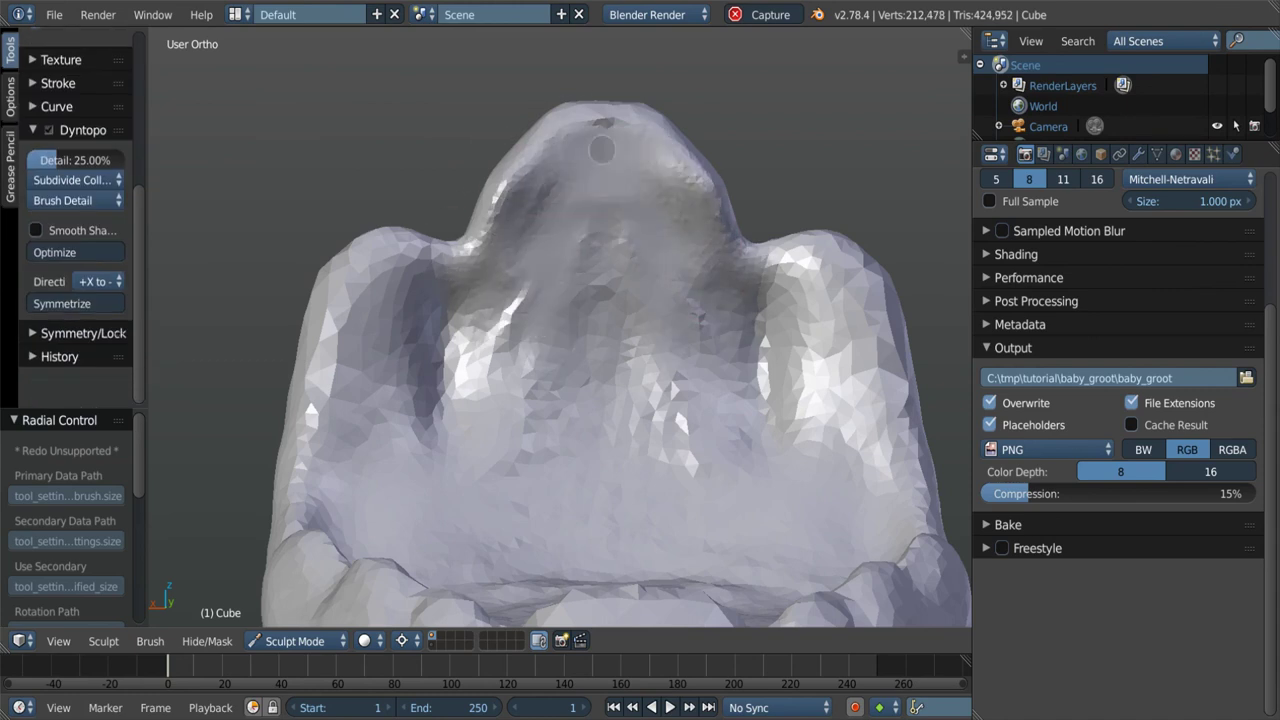
scroll(75, 250, up, 5)
middle_drag(586, 346, 627, 222)
Add a short crease stroke on the crown, then enlarge the Crease brush.
key(shift+c)
drag(627, 222, 695, 183)
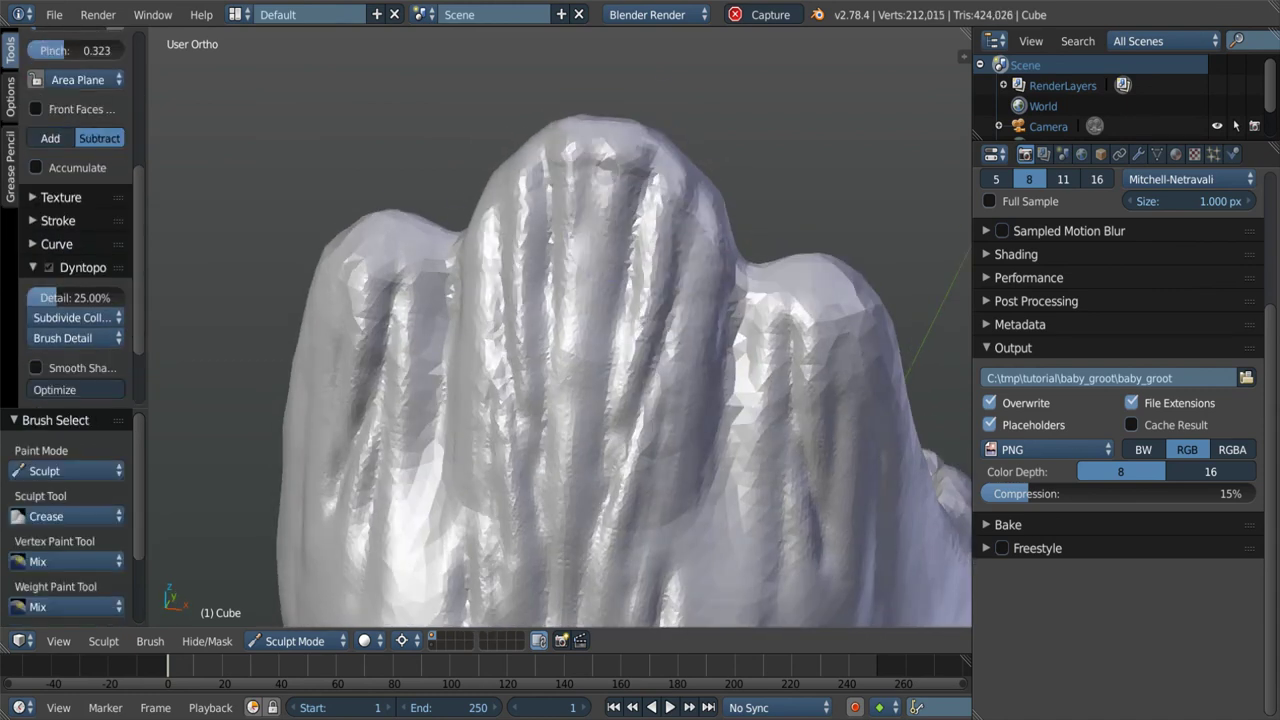
shift+middle_drag(720, 215, 690, 215)
scroll(674, 288, down, 3)
scroll(674, 288, up, 3)
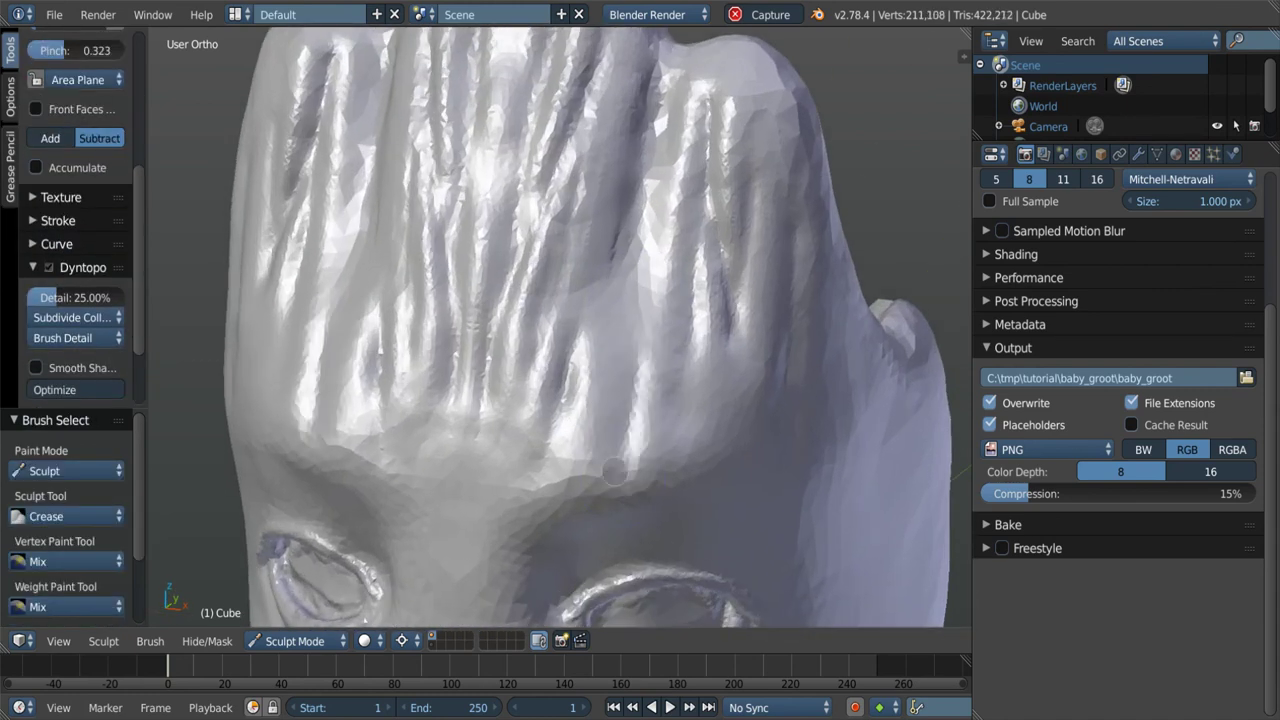
scroll(674, 288, down, 3)
mouse_move(674, 288)
middle_down()
mouse_move(502, 325)
mouse_move(636, 320)
middle_up()
key(f)
click(502, 325)
mouse_move(622, 252)
middle_down()
mouse_move(820, 351)
mouse_move(628, 486)
mouse_move(620, 405)
mouse_move(590, 440)
mouse_move(752, 168)
mouse_move(604, 369)
mouse_move(646, 361)
mouse_move(610, 395)
mouse_move(477, 425)
mouse_move(736, 356)
middle_up()
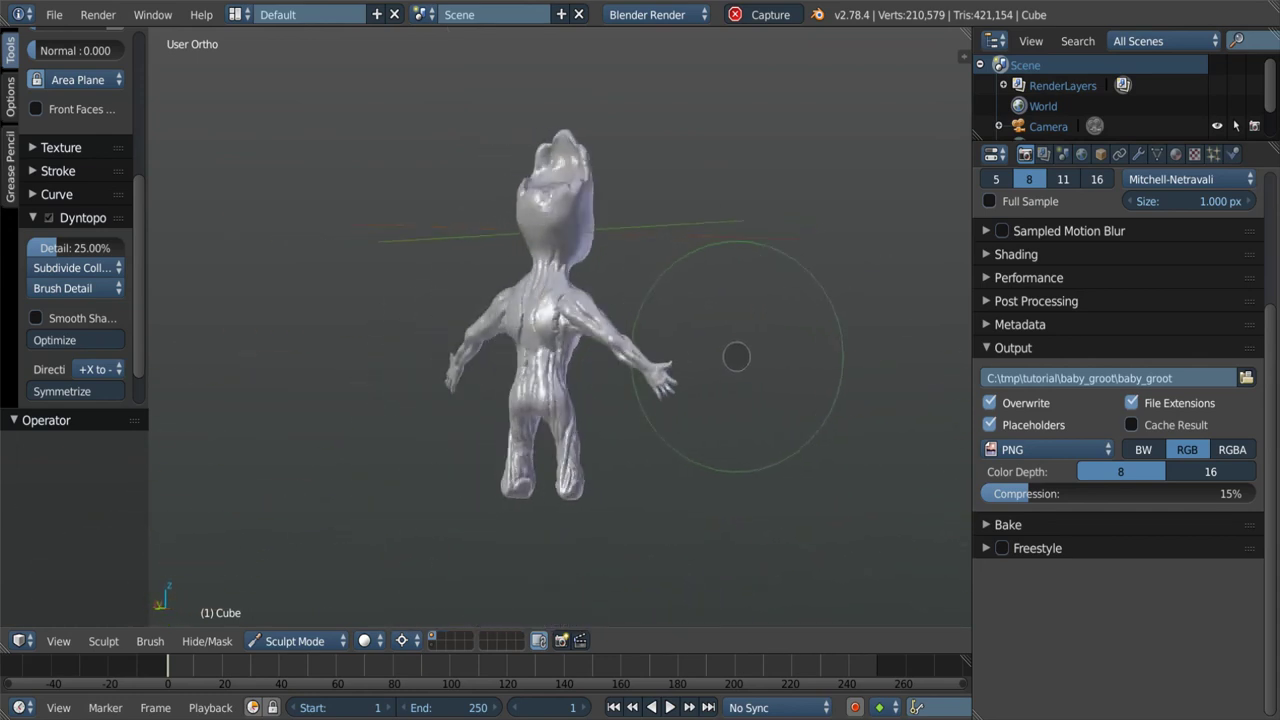
Reshape part of the body surface with a smaller Crease brush.
scroll(549, 326, up, 5)
key(shift+c)
key(f)
click(505, 302)
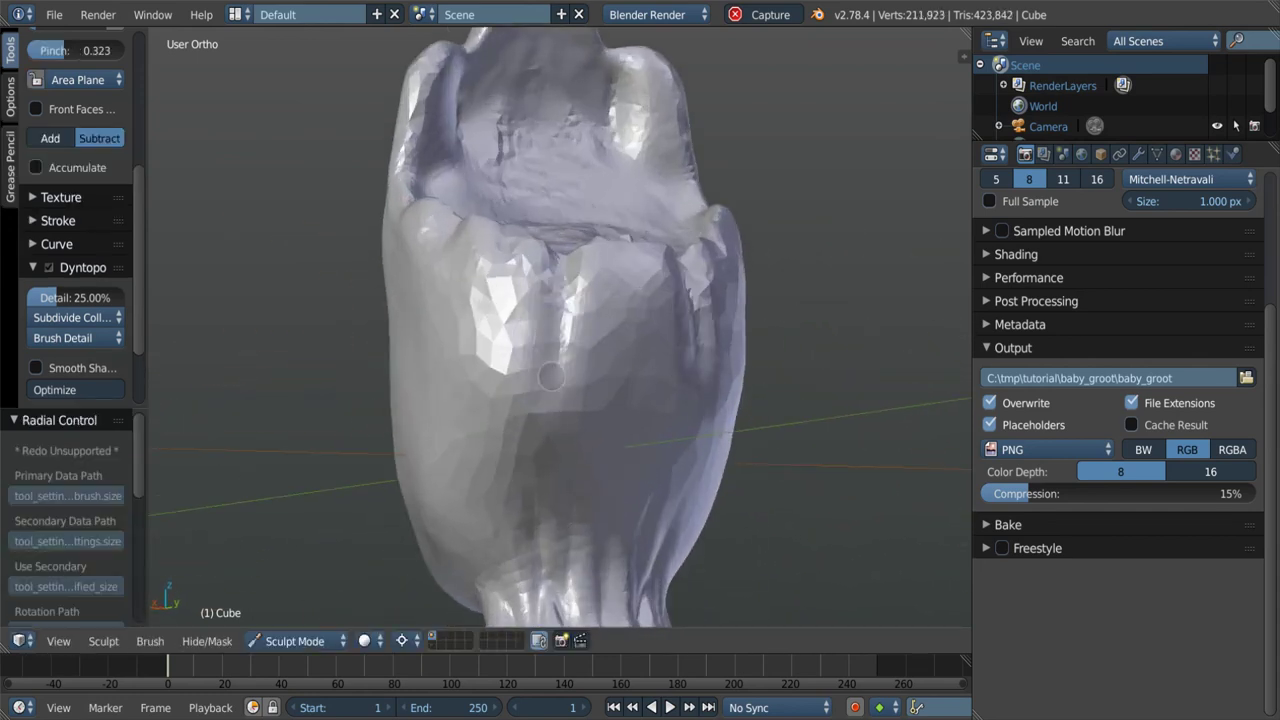
shift+drag(435, 361, 403, 455)
key(shift+f)
mouse_move(403, 455)
middle_down()
mouse_move(595, 405)
mouse_move(512, 398)
mouse_move(528, 351)
mouse_move(507, 196)
middle_up()
Carve two small bark creases into the upper torso.
key(f)
scroll(75, 250, up, 5)
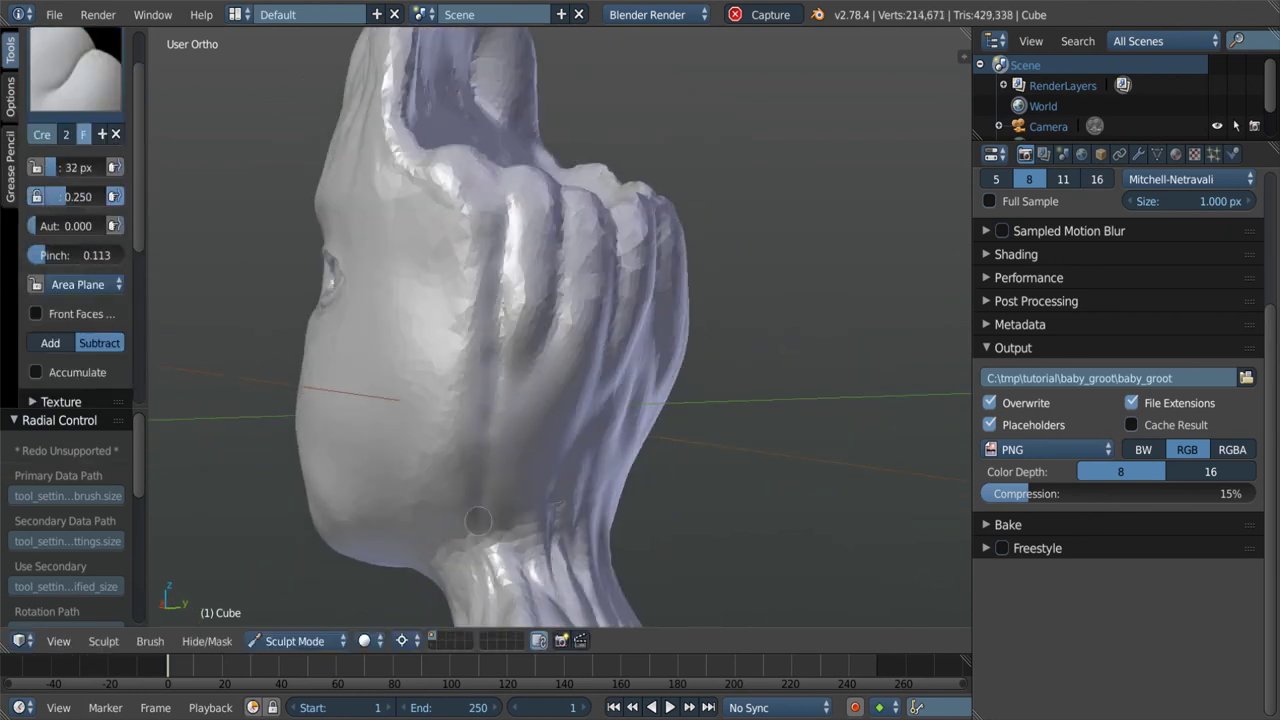
mouse_move(478, 520)
middle_down()
mouse_move(528, 510)
mouse_move(514, 408)
mouse_move(440, 270)
mouse_move(530, 310)
mouse_move(617, 389)
mouse_move(656, 392)
mouse_move(600, 300)
middle_up()
scroll(656, 392, down, 5)
scroll(563, 201, up, 6)
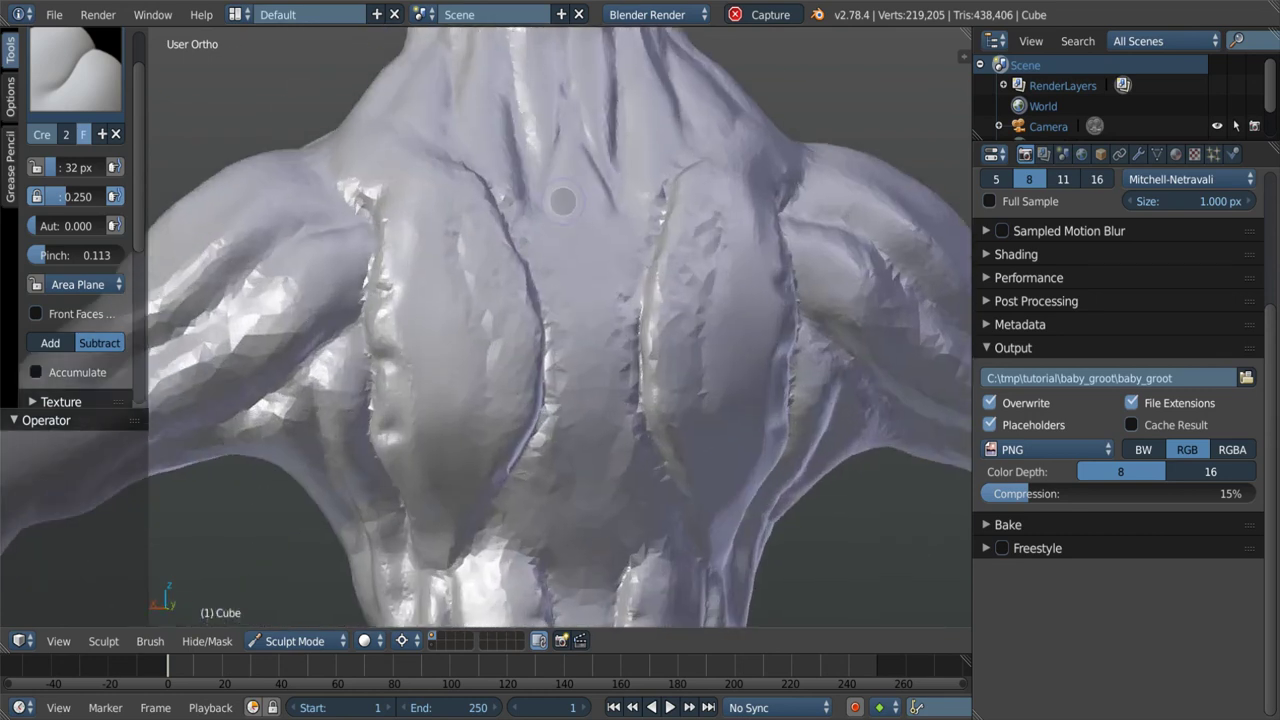
middle_drag(563, 201, 661, 258)
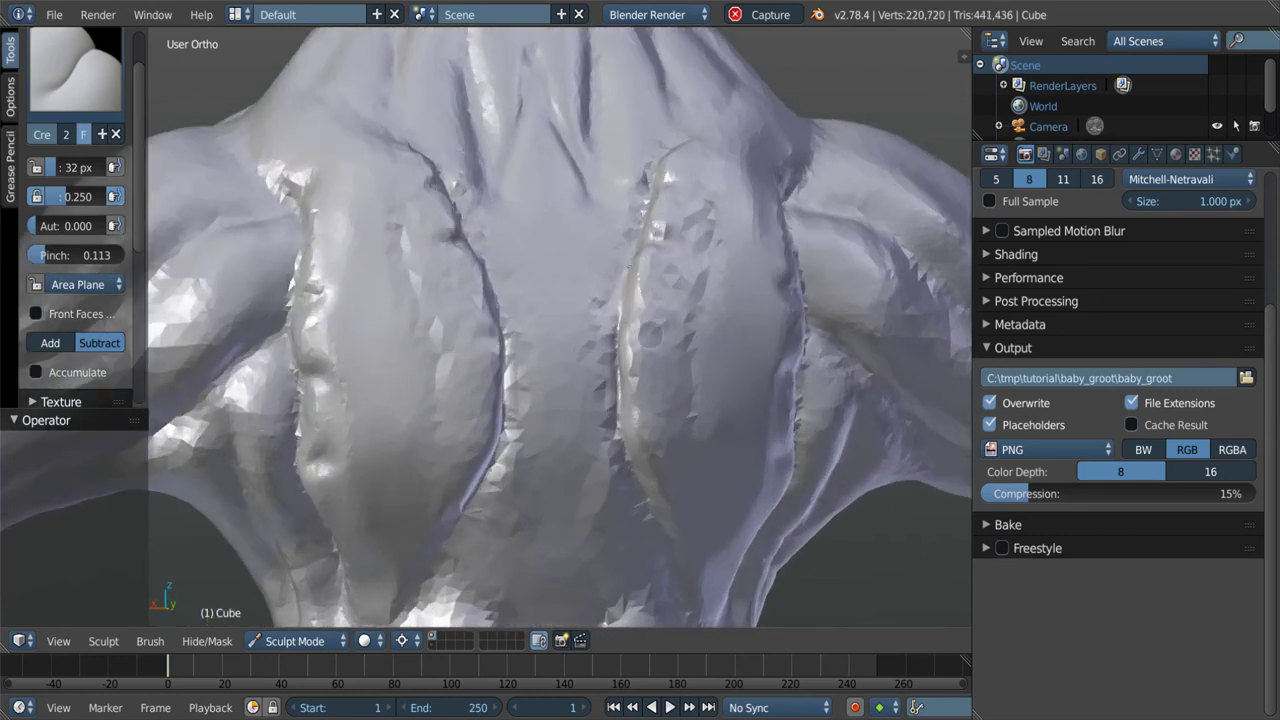
drag(630, 396, 652, 440)
middle_drag(652, 440, 636, 379)
Pull the middle of the upper torso into shape with a 111 px Grab brush.
key(g)
scroll(666, 431, down, 2)
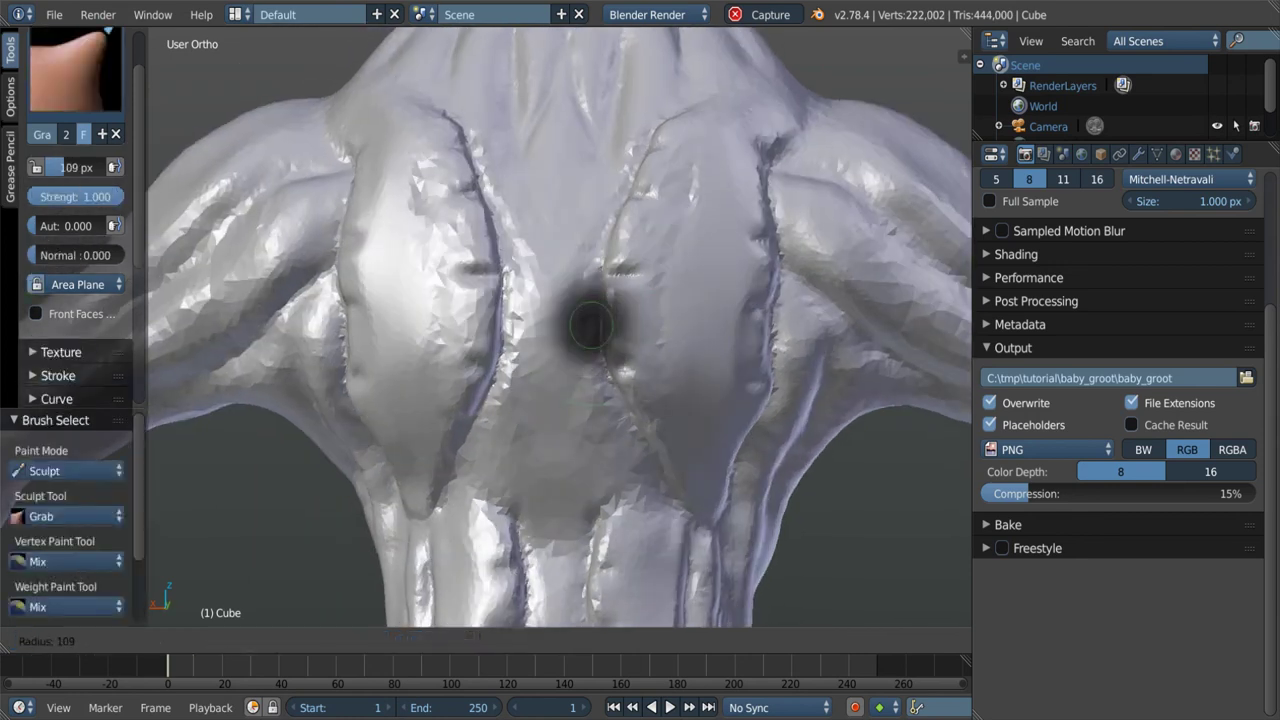
key(f)
click(612, 343)
middle_drag(642, 268, 572, 290)
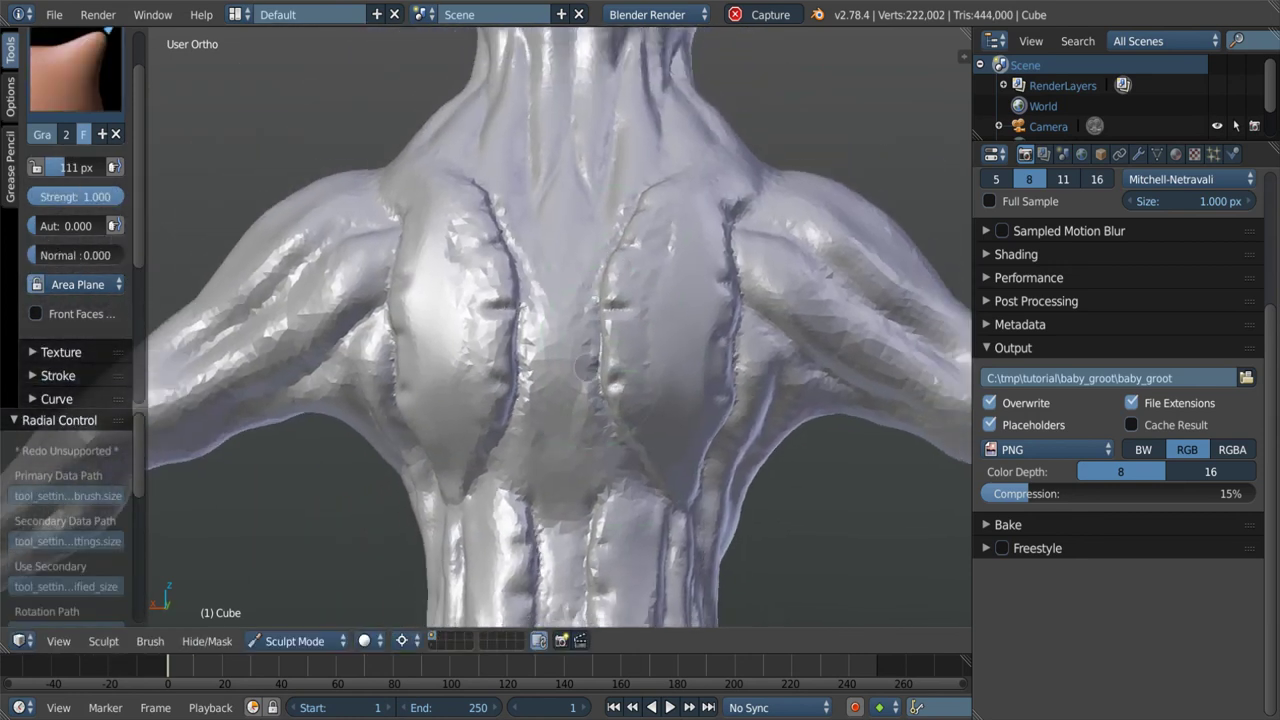
key(shift+c)
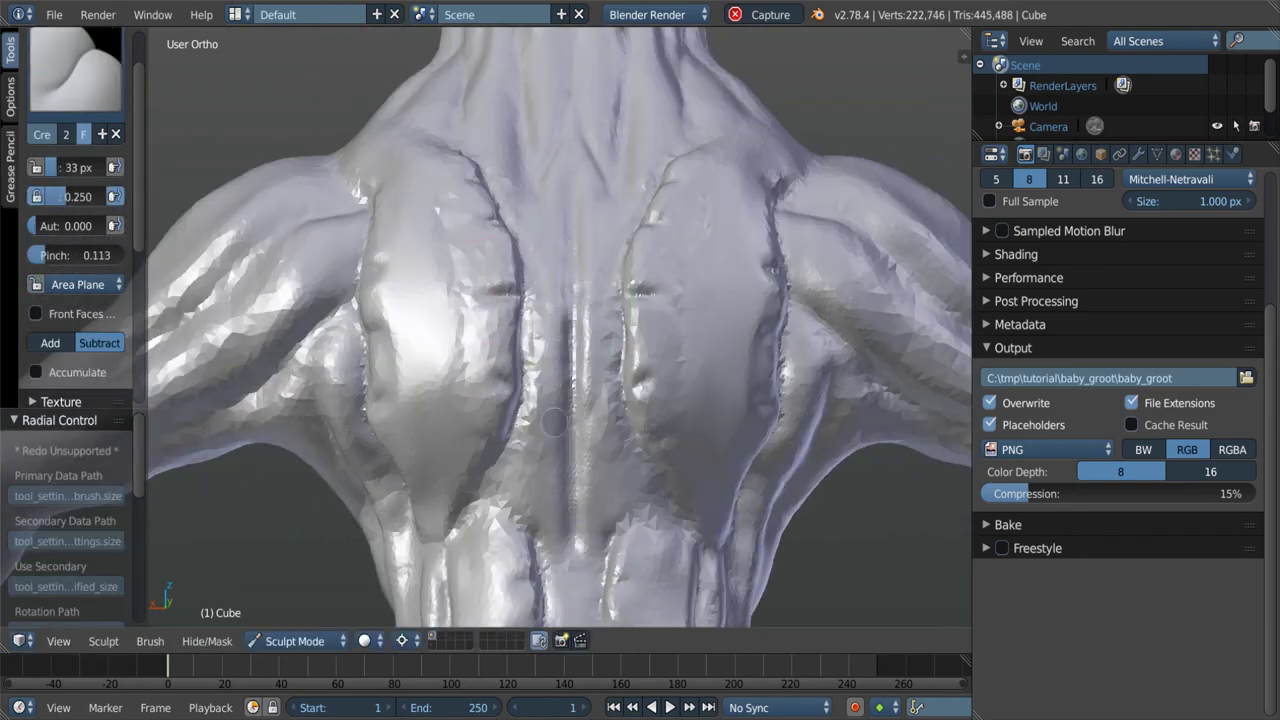
scroll(547, 189, down, 5)
mouse_move(564, 289)
middle_down()
mouse_move(786, 437)
mouse_move(673, 434)
middle_up()
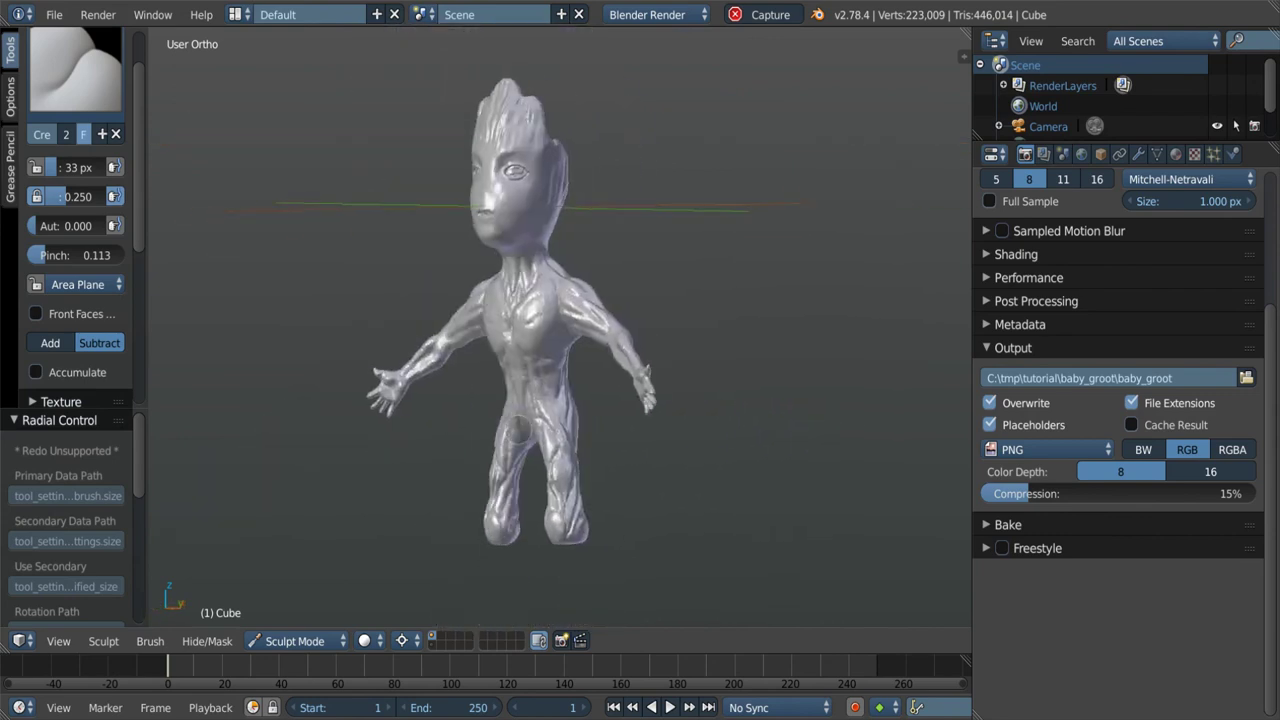
mouse_move(651, 529)
middle_down()
mouse_move(654, 486)
mouse_move(573, 437)
middle_up()
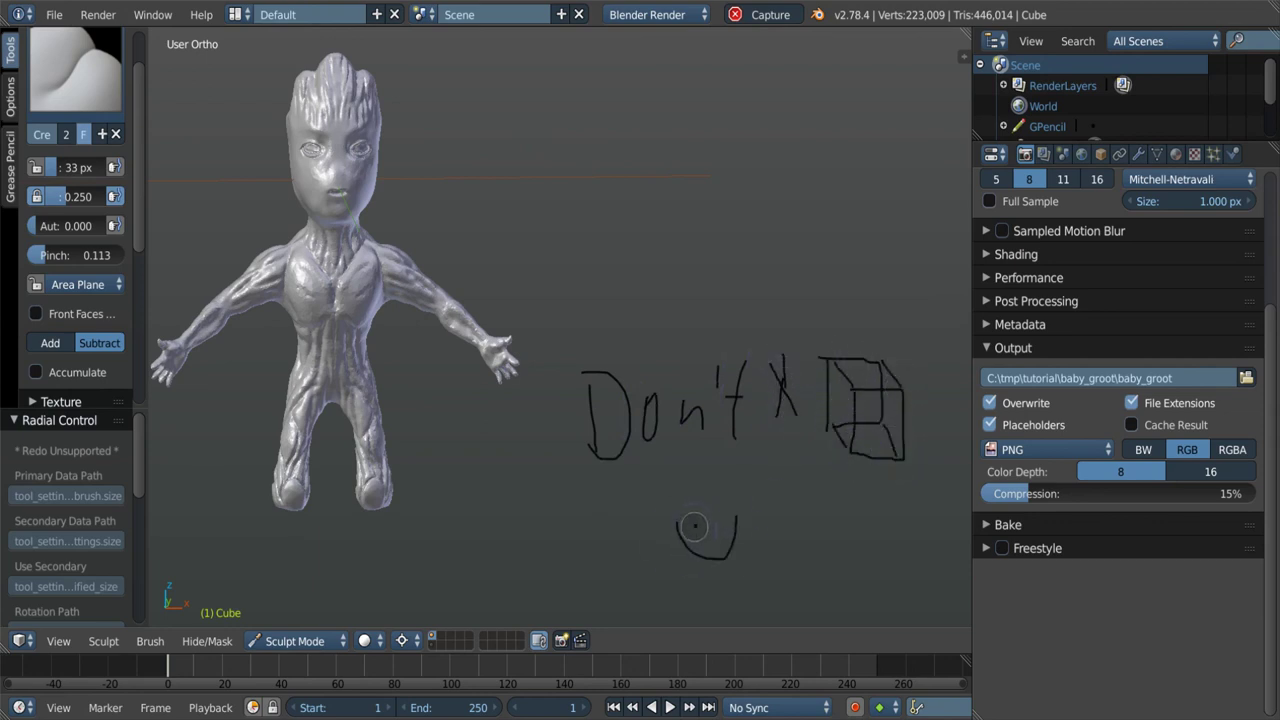
key(n)
click(950, 117)
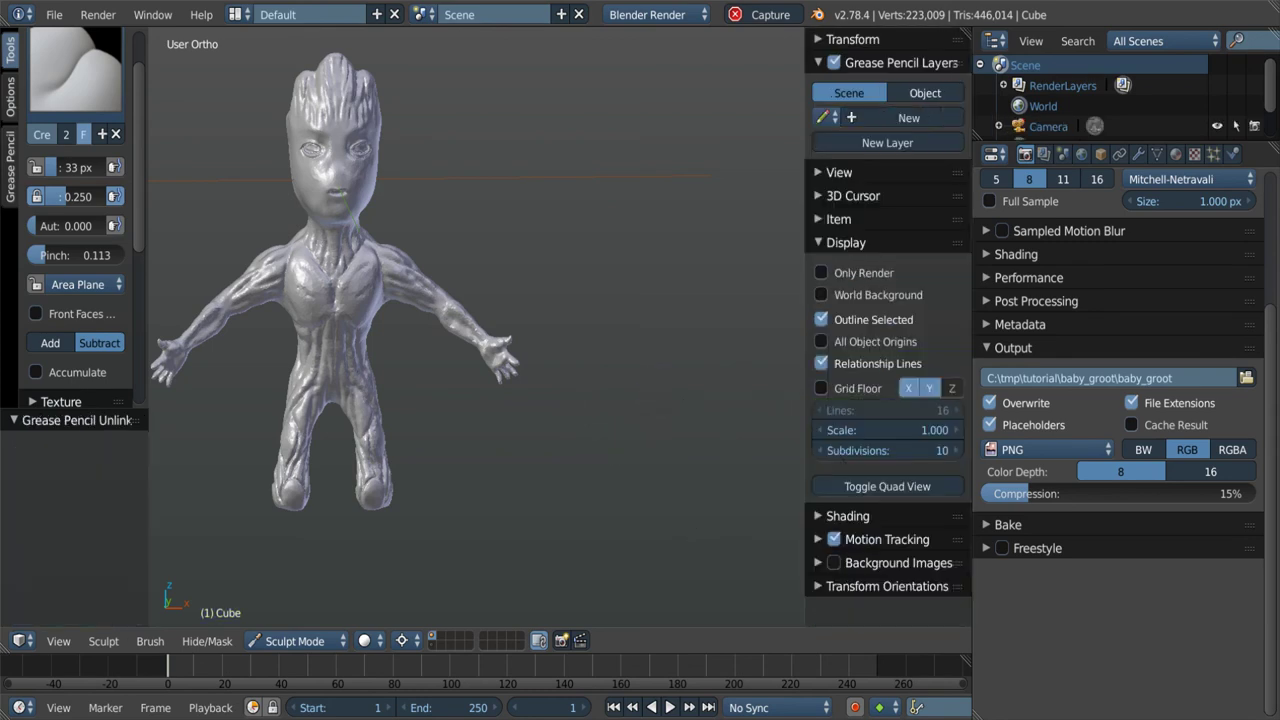
key(n)
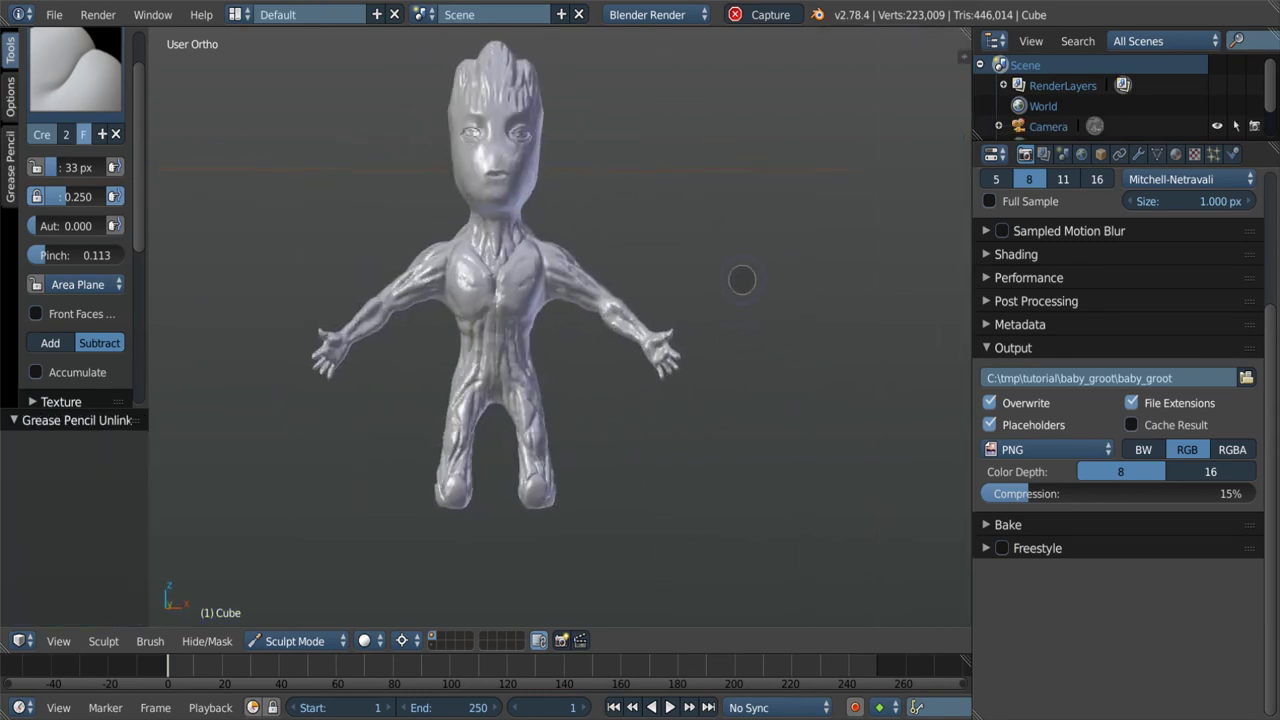